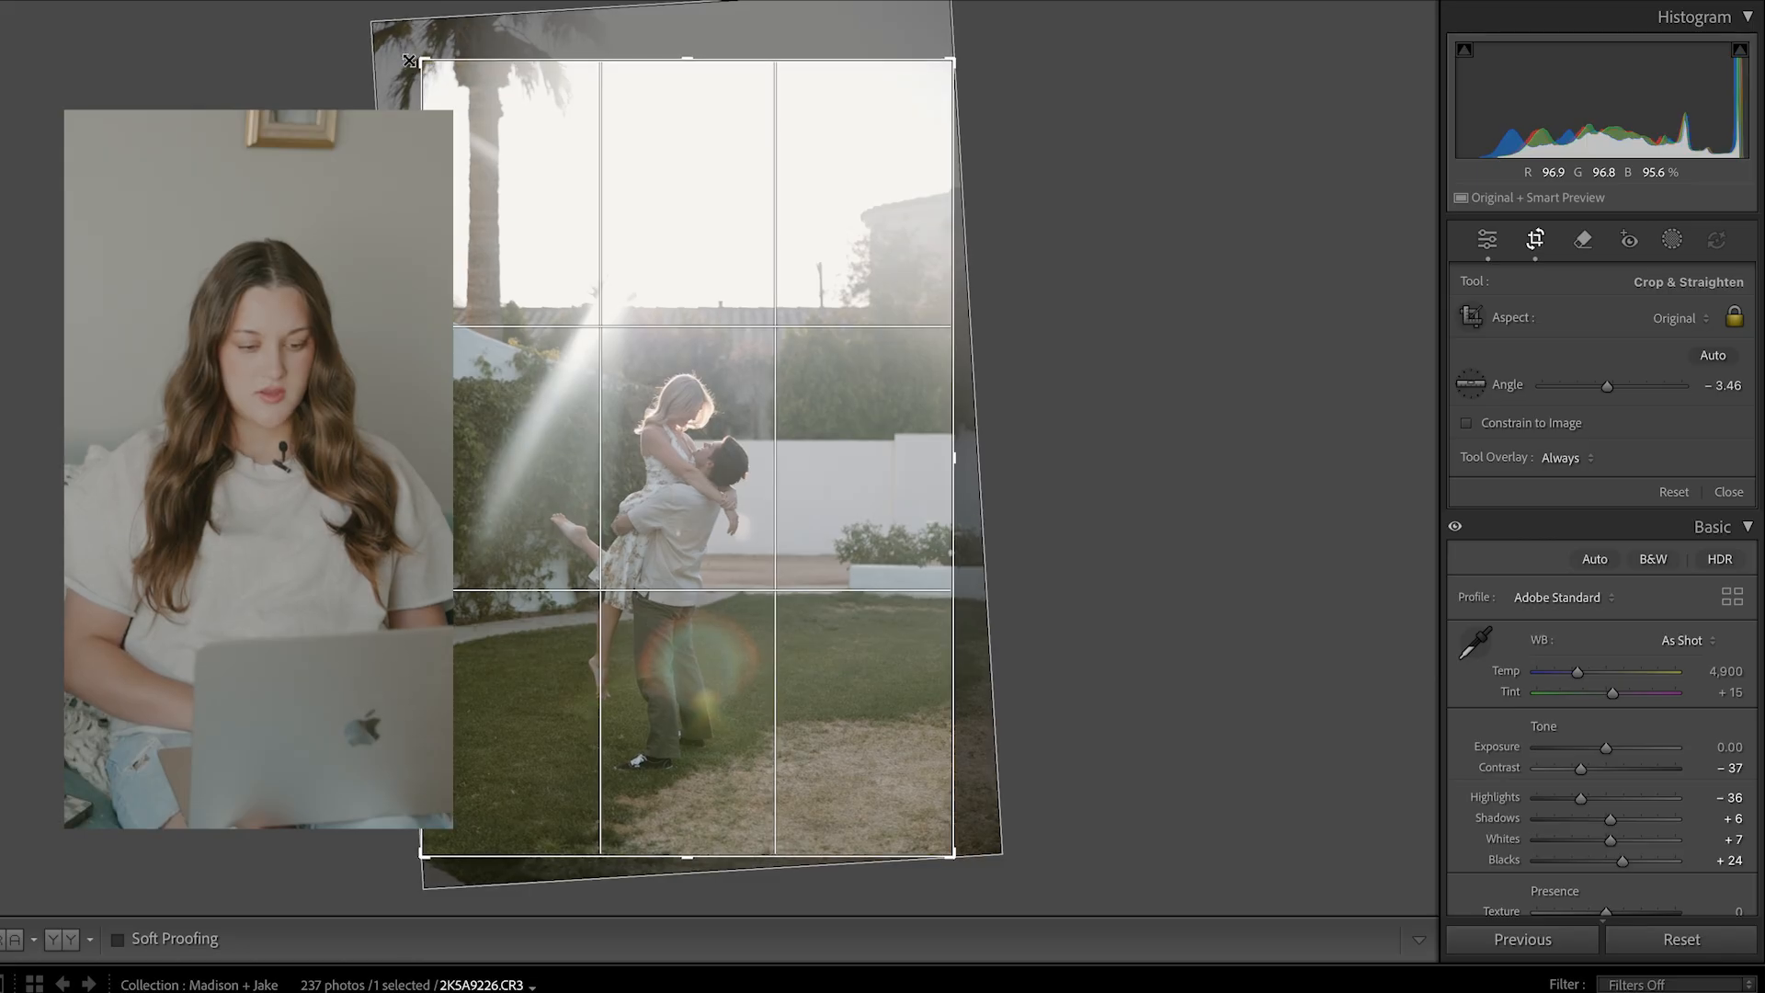
# - Leave the crop, and compare the edit with the unedited photo by resetting all settings and undoing the reset
pyautogui.click(1486, 241)
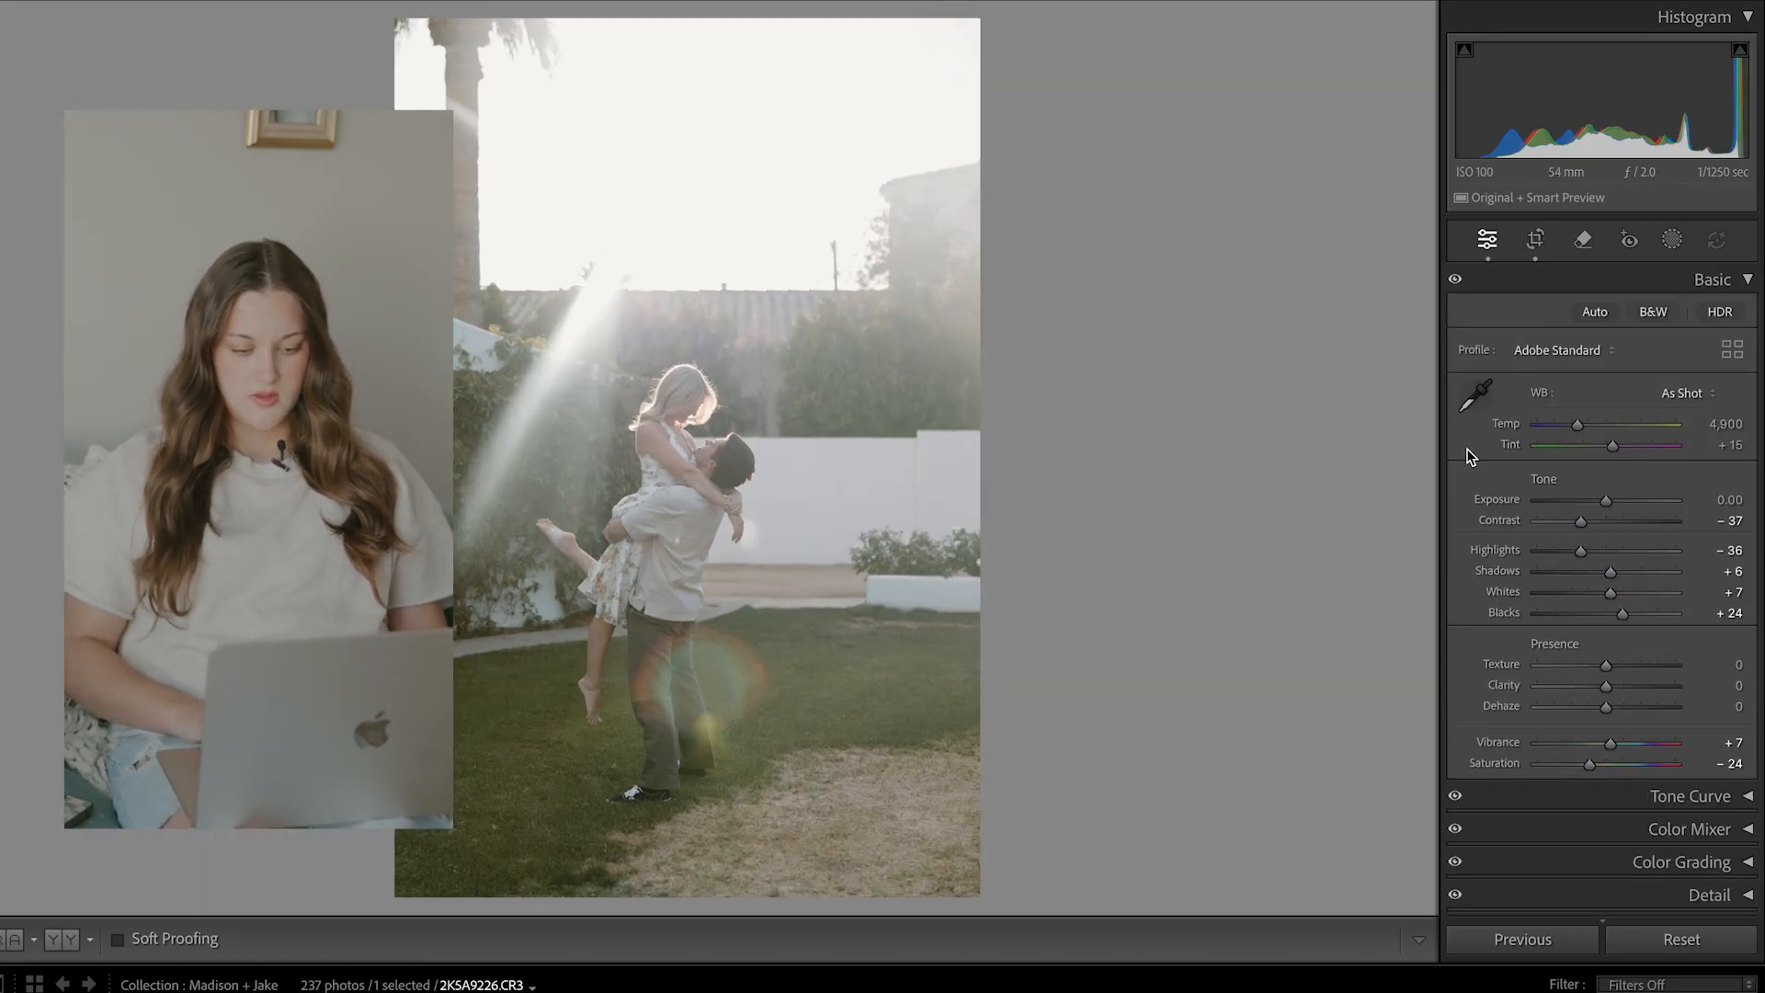
pyautogui.press('super+shift+r')
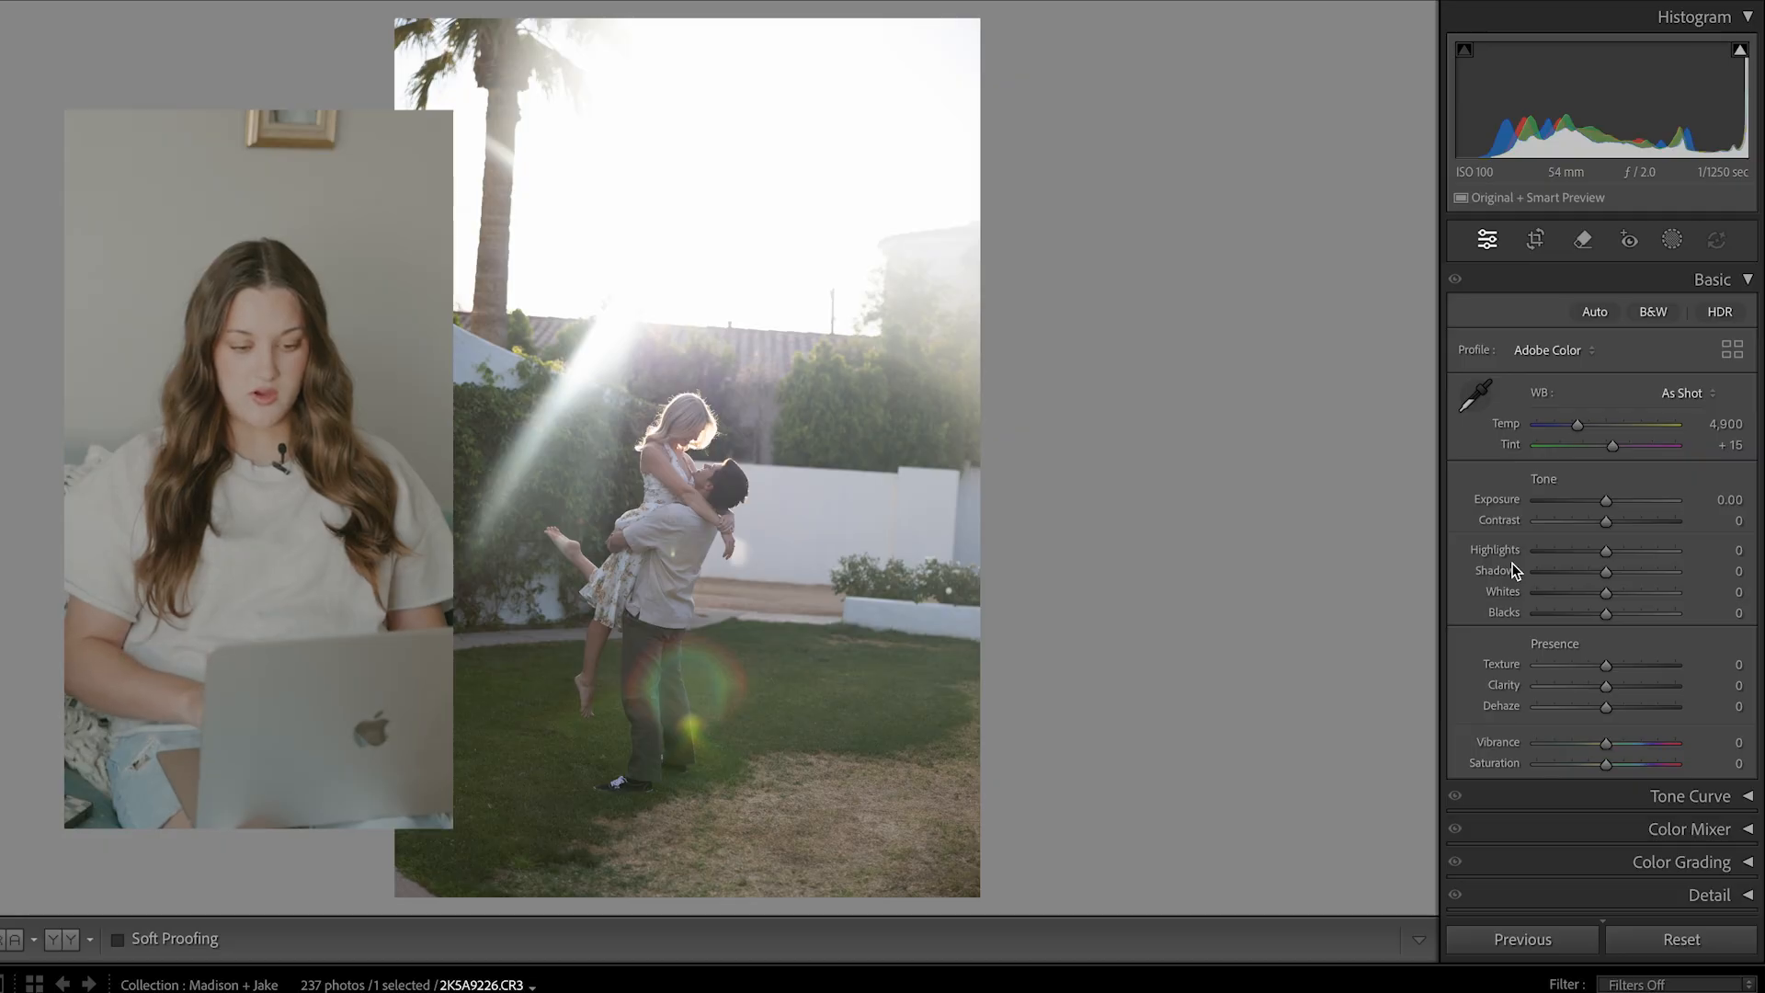
pyautogui.press('super+z')
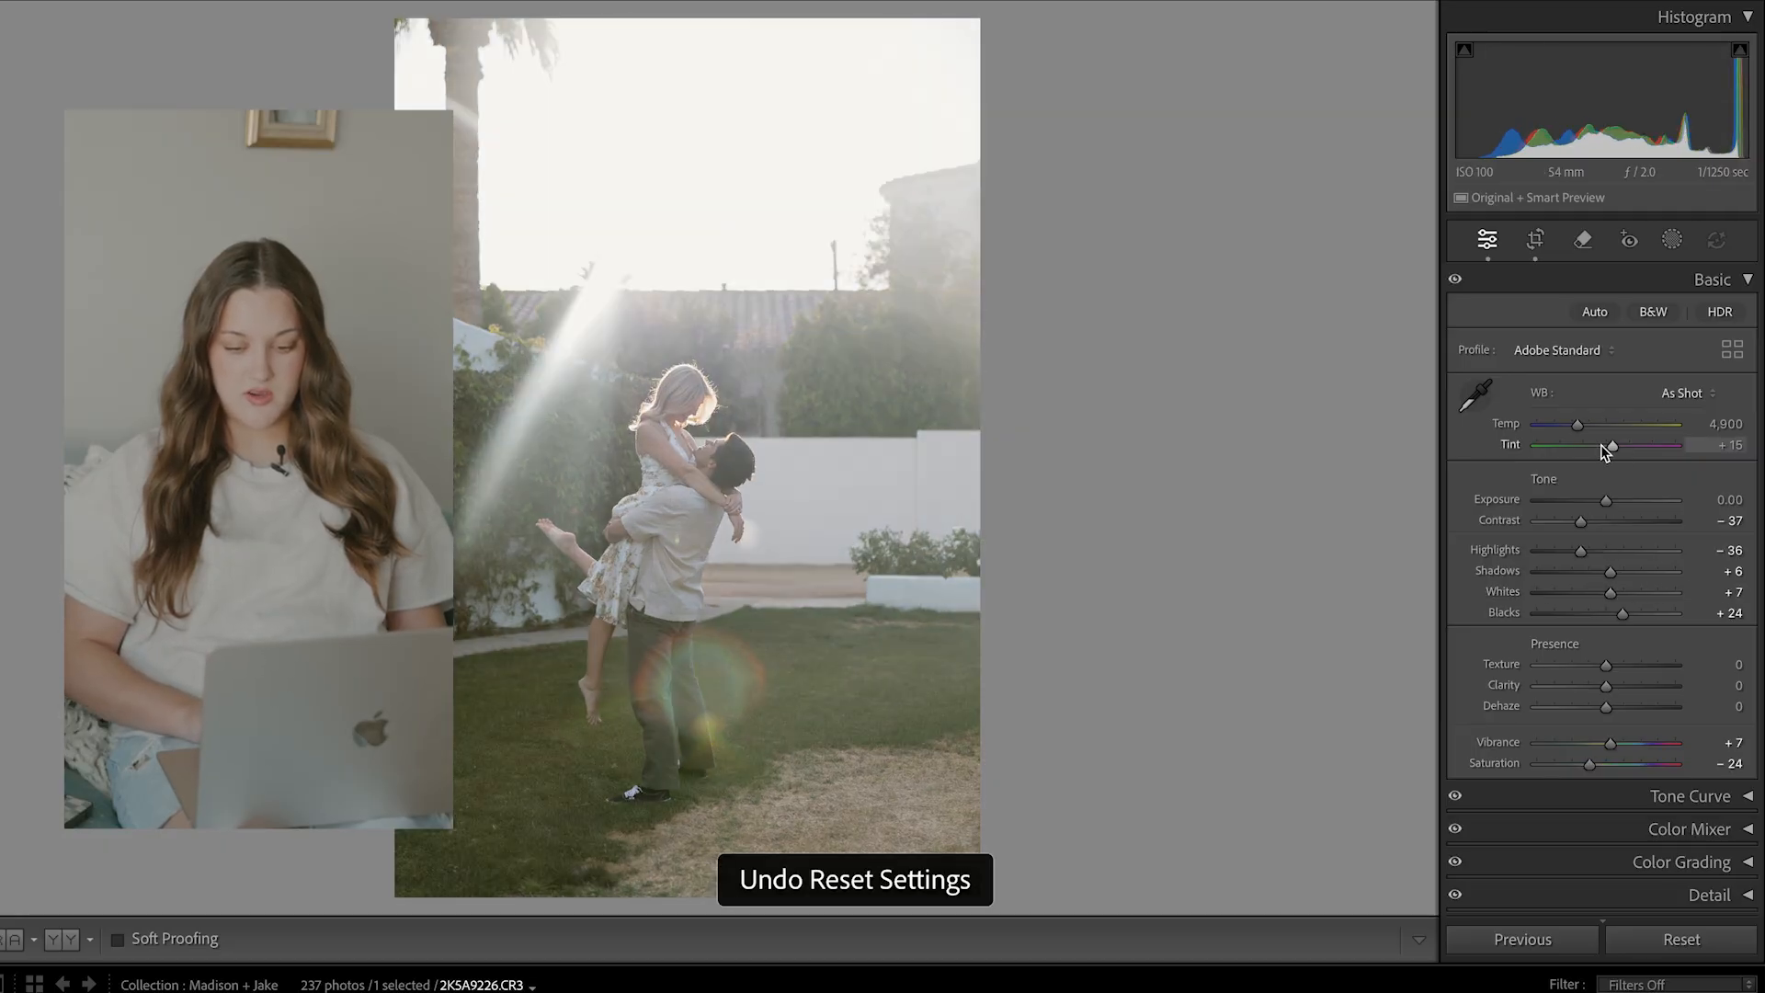
# - Set the photo's Contrast to -22 and Exposure to -0.25
pyautogui.click(1592, 523)
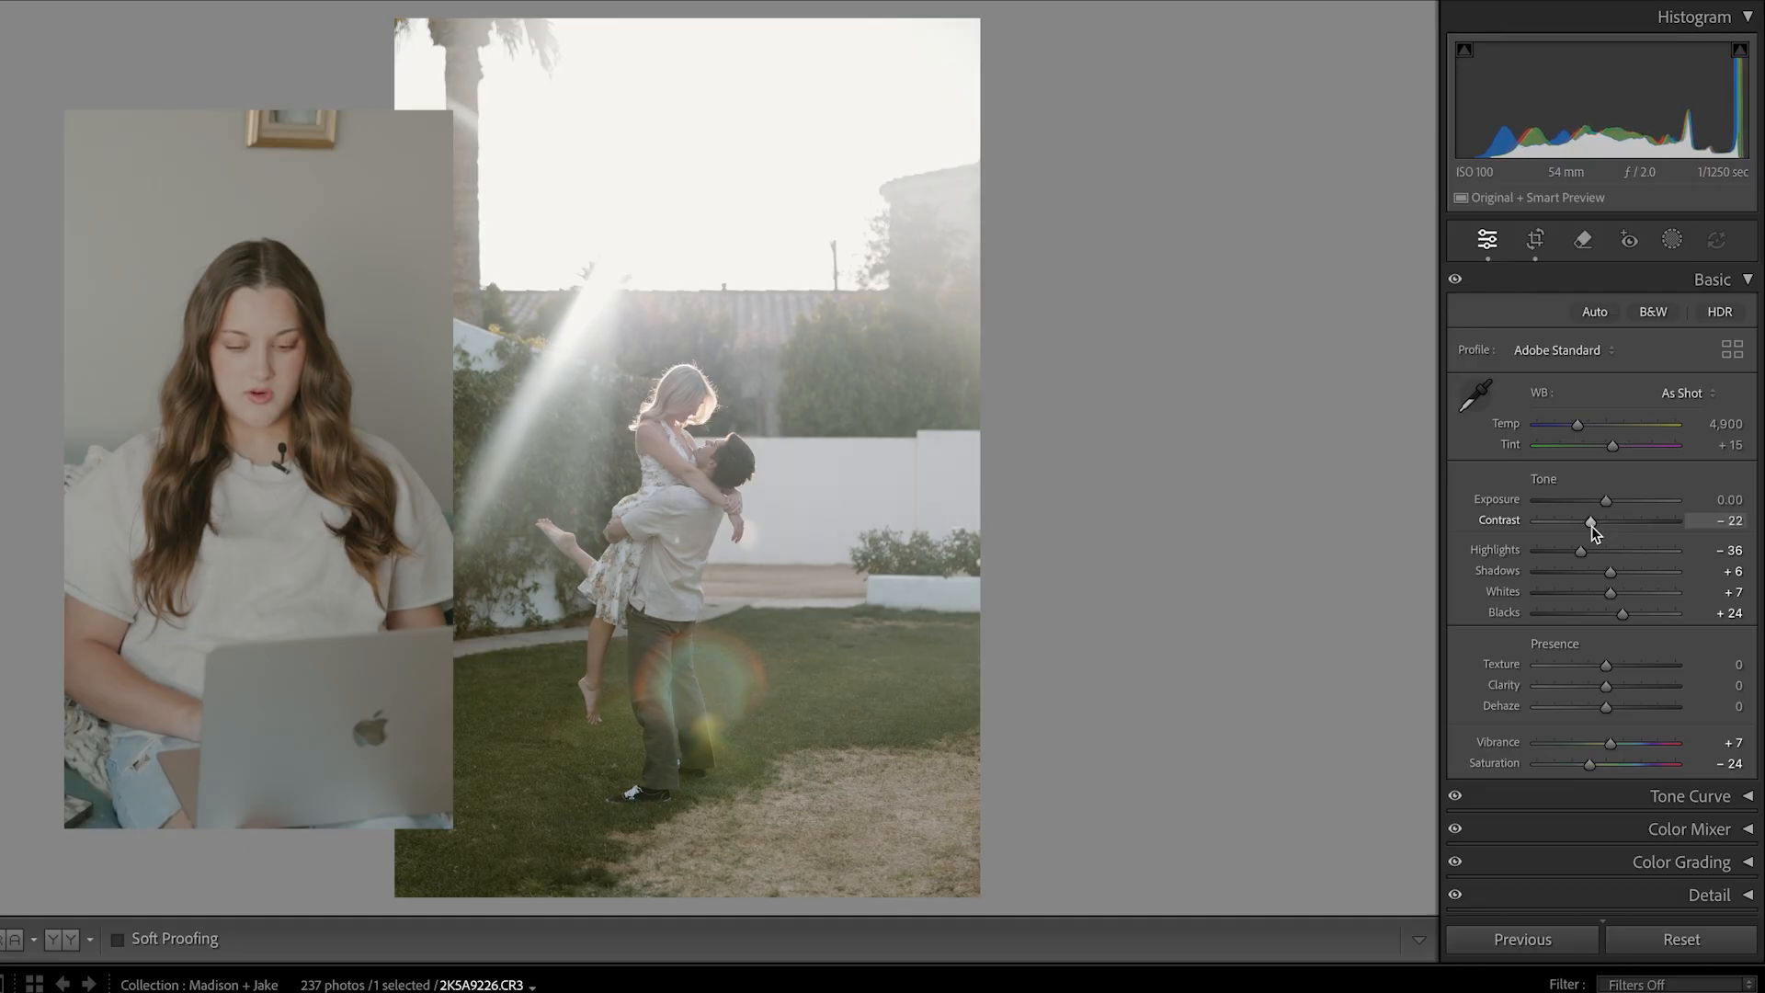
pyautogui.click(1604, 501)
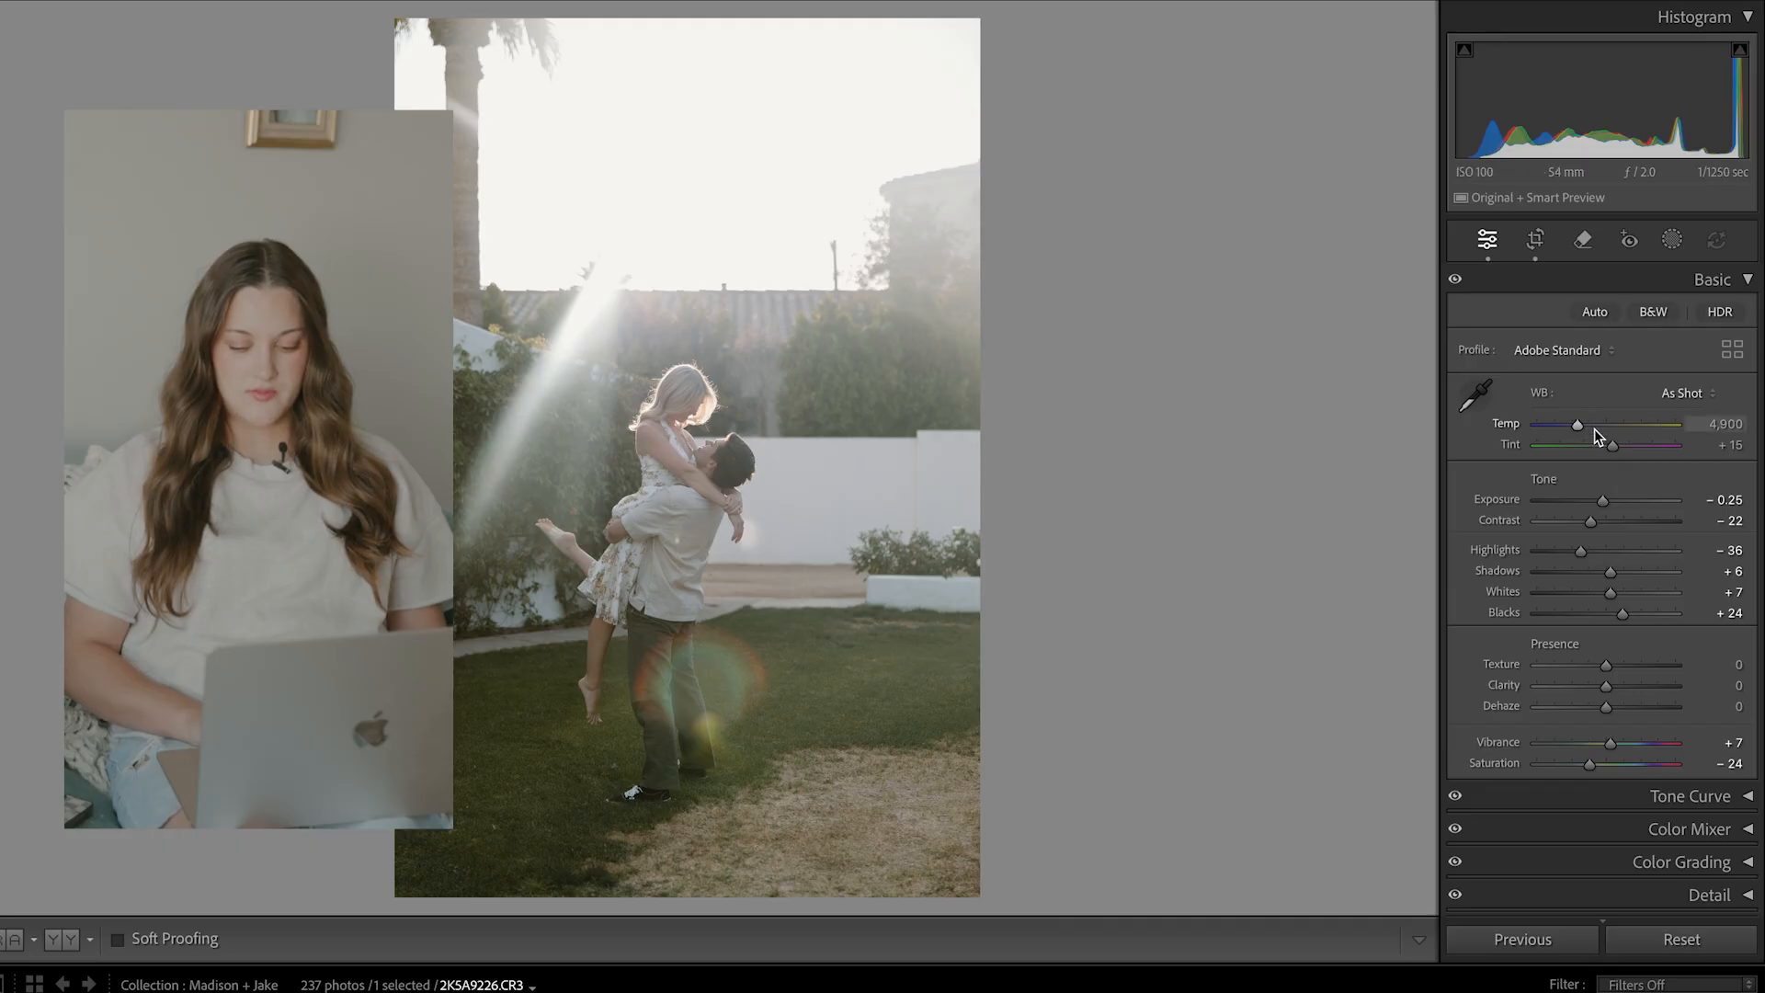
# - Try a warmer white balance temperature of 5,822, undo it, and check the couple's skin tones up close
pyautogui.moveTo(1583, 436); pyautogui.dragTo(1597, 436)
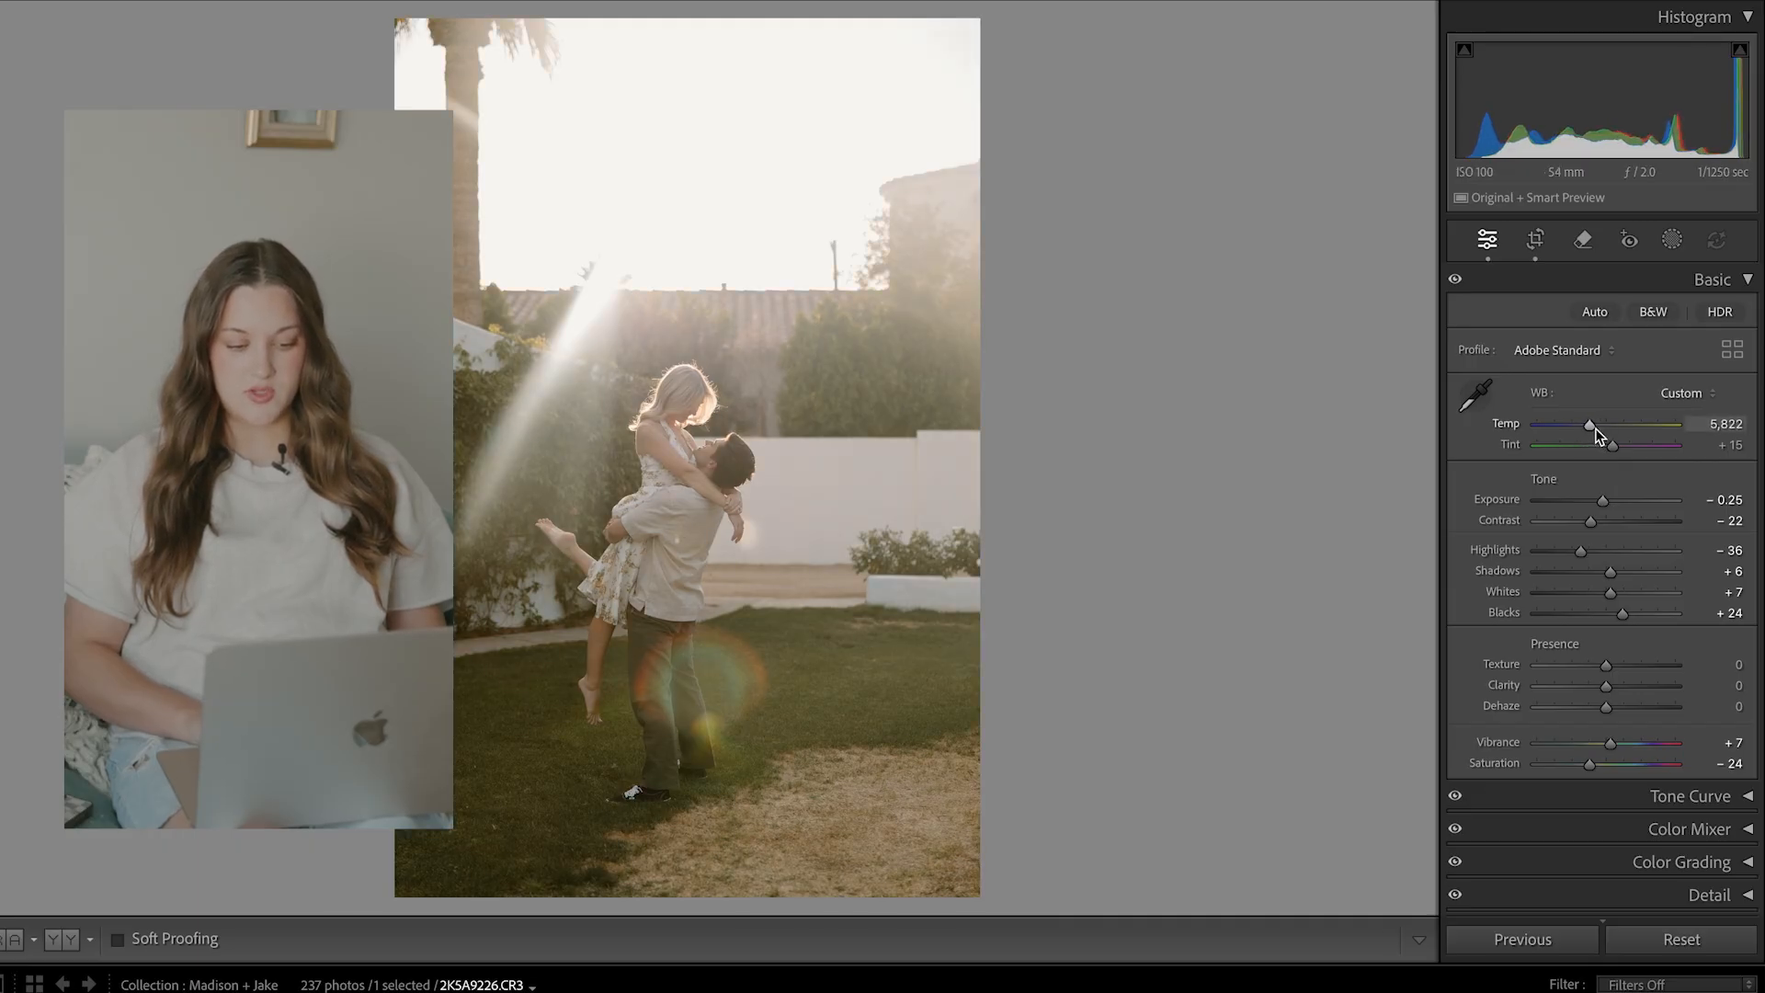
pyautogui.hotkey('ctrl', 'z')
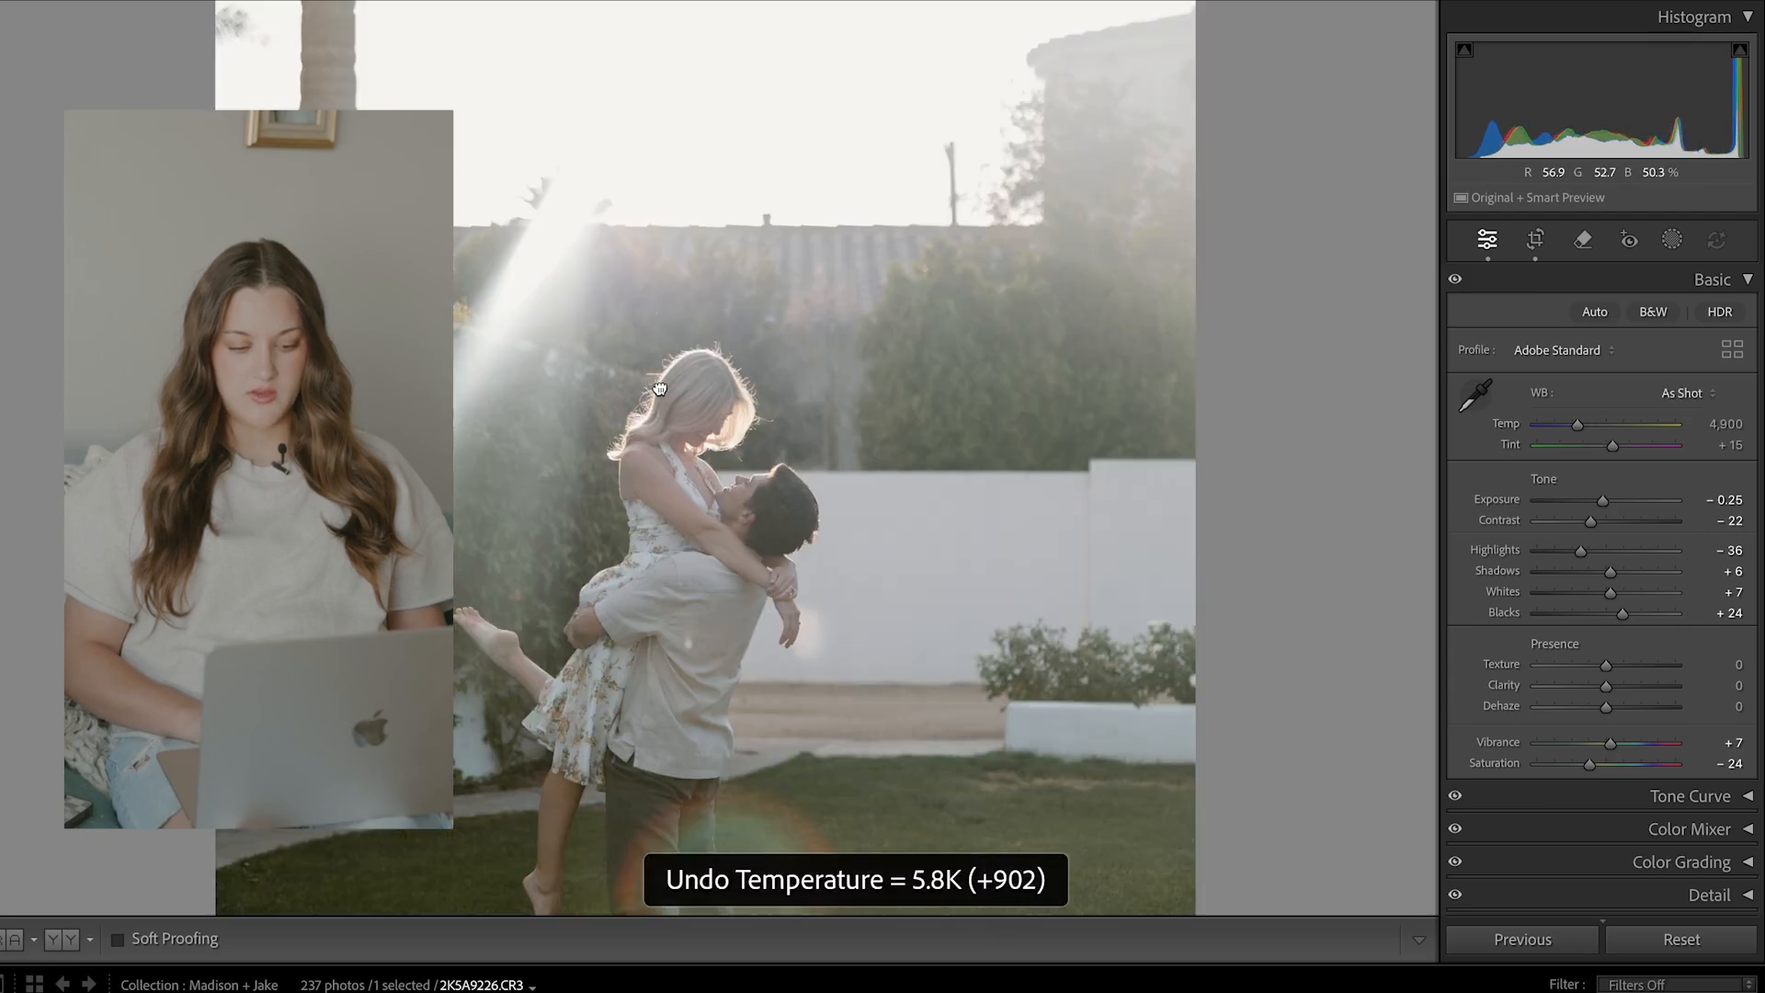
pyautogui.click(749, 549)
pyautogui.moveTo(742, 552); pyautogui.dragTo(736, 303)
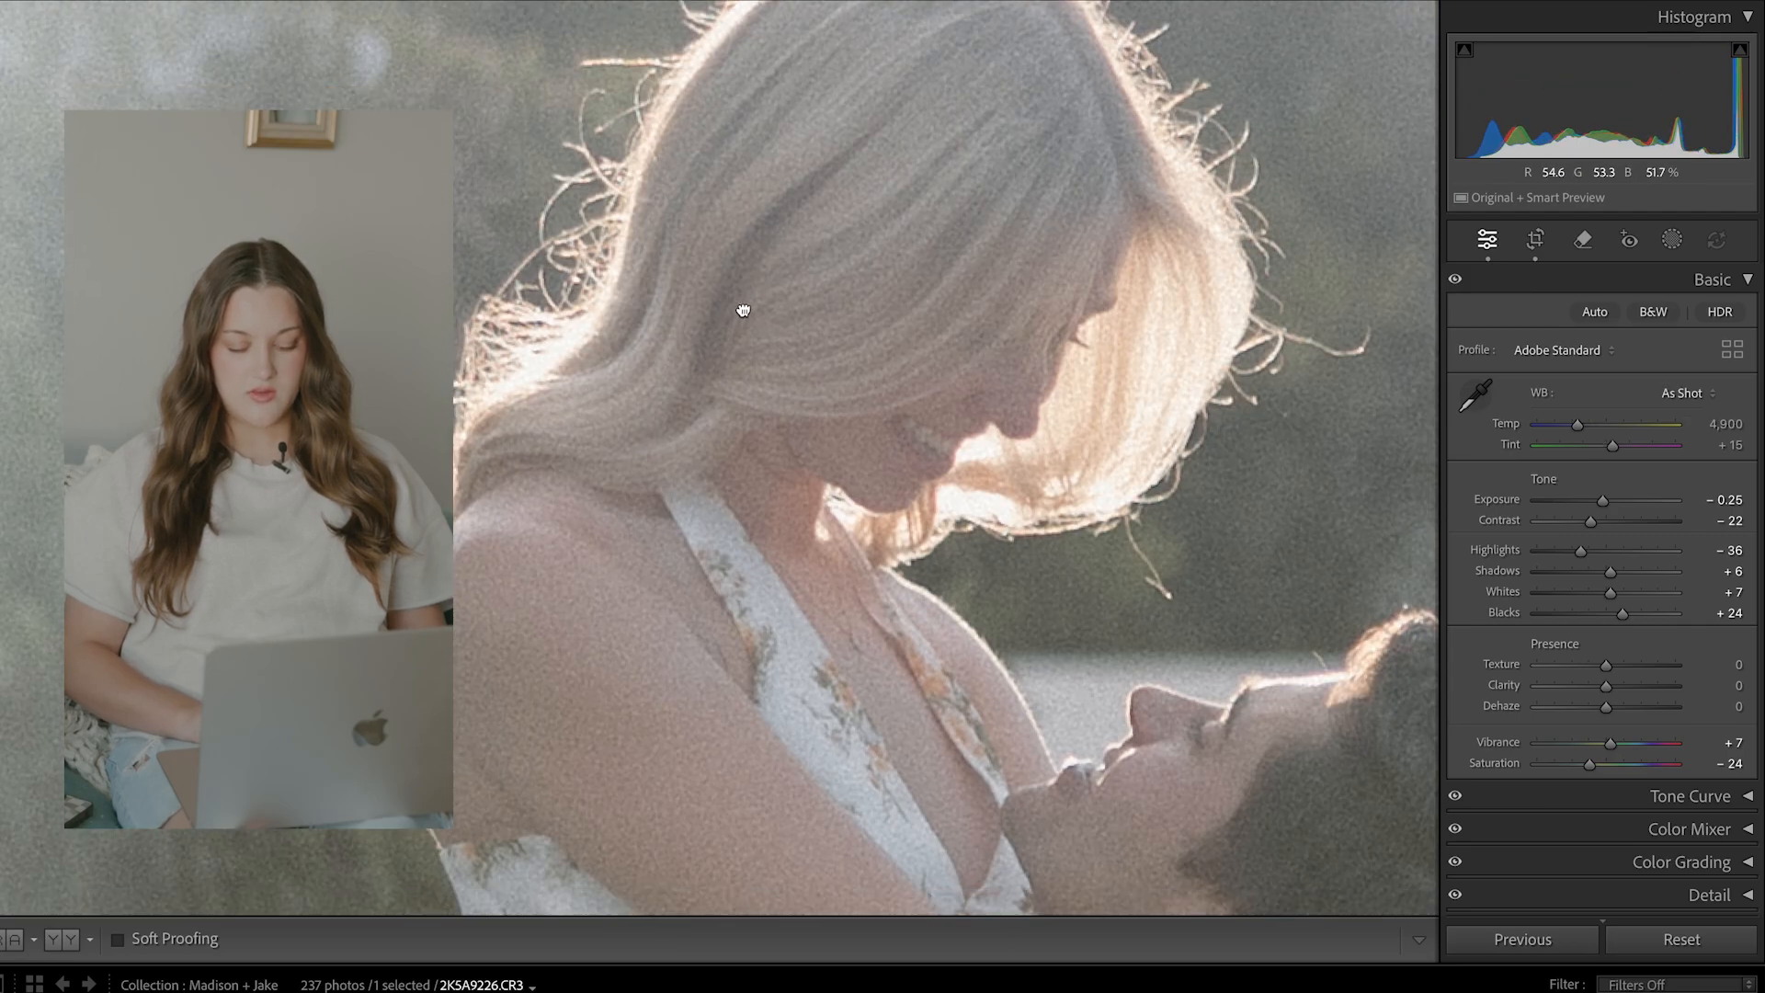
pyautogui.click(811, 670)
# - Warm the photo to a white balance temperature of 5,593 and set Dehaze to +17
pyautogui.moveTo(1580, 424); pyautogui.dragTo(1590, 431)
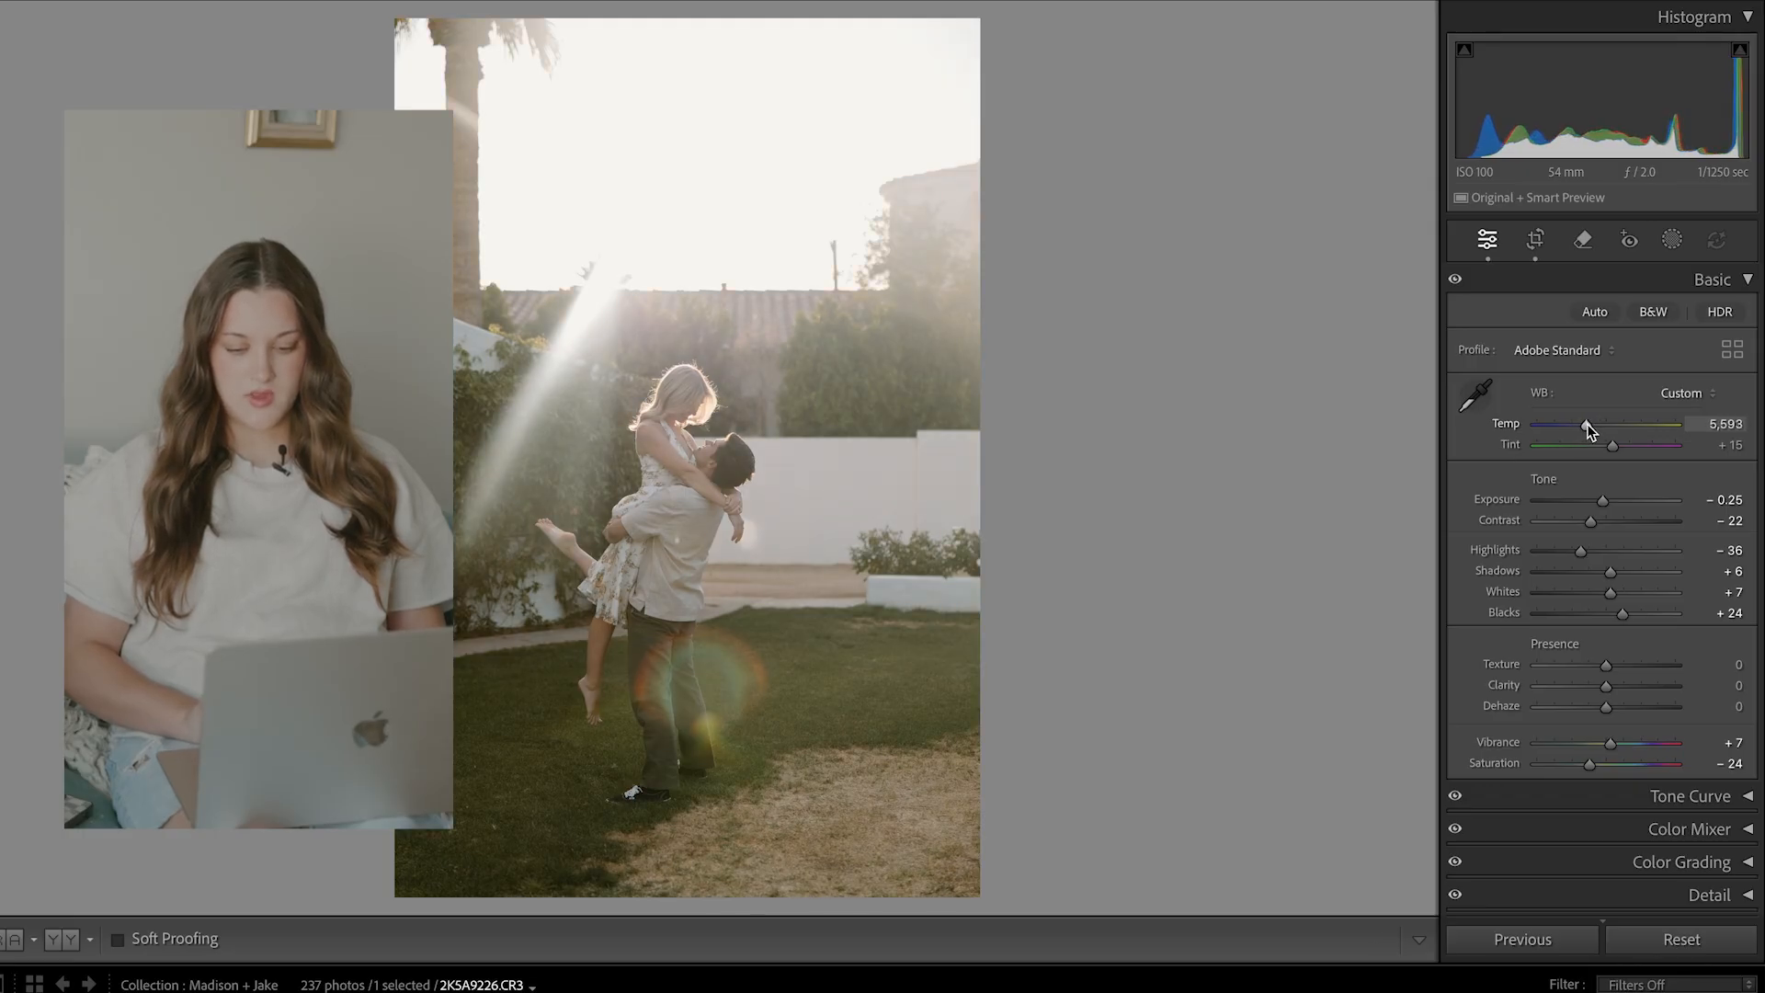
pyautogui.moveTo(1608, 711); pyautogui.dragTo(1621, 713)
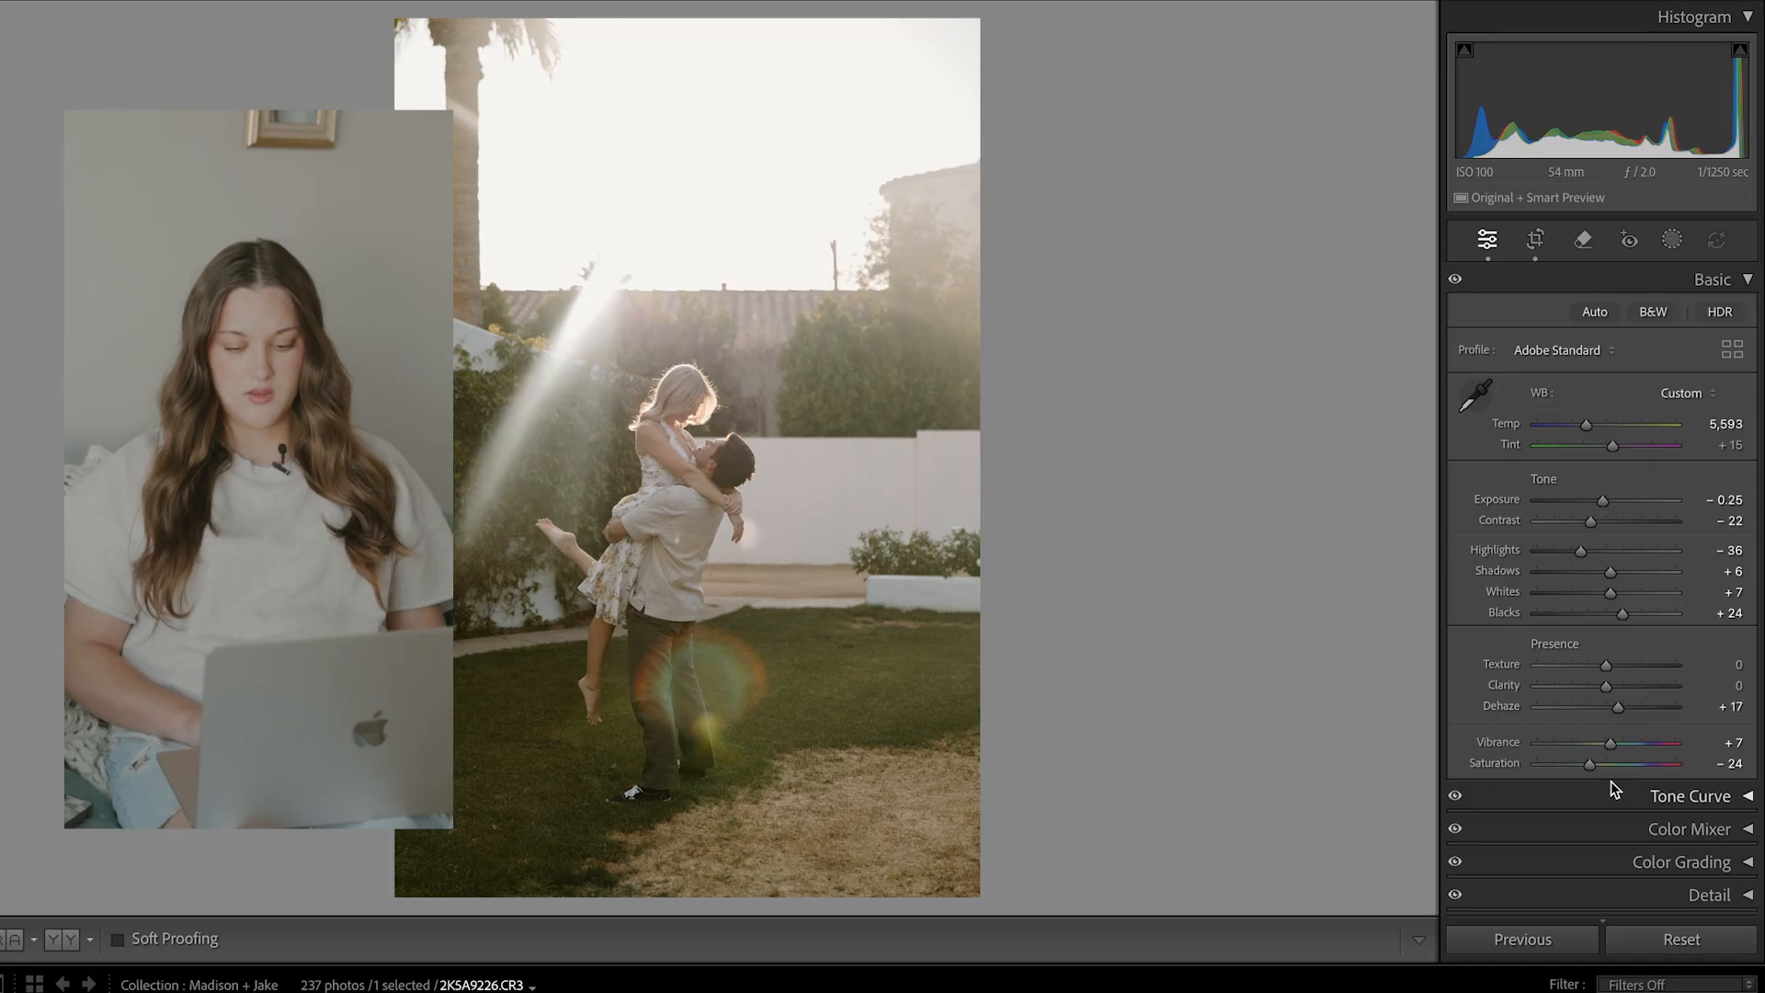
# - Set the photo's Vibrance to +14 and Saturation to -14
pyautogui.moveTo(1613, 747); pyautogui.dragTo(1618, 749)
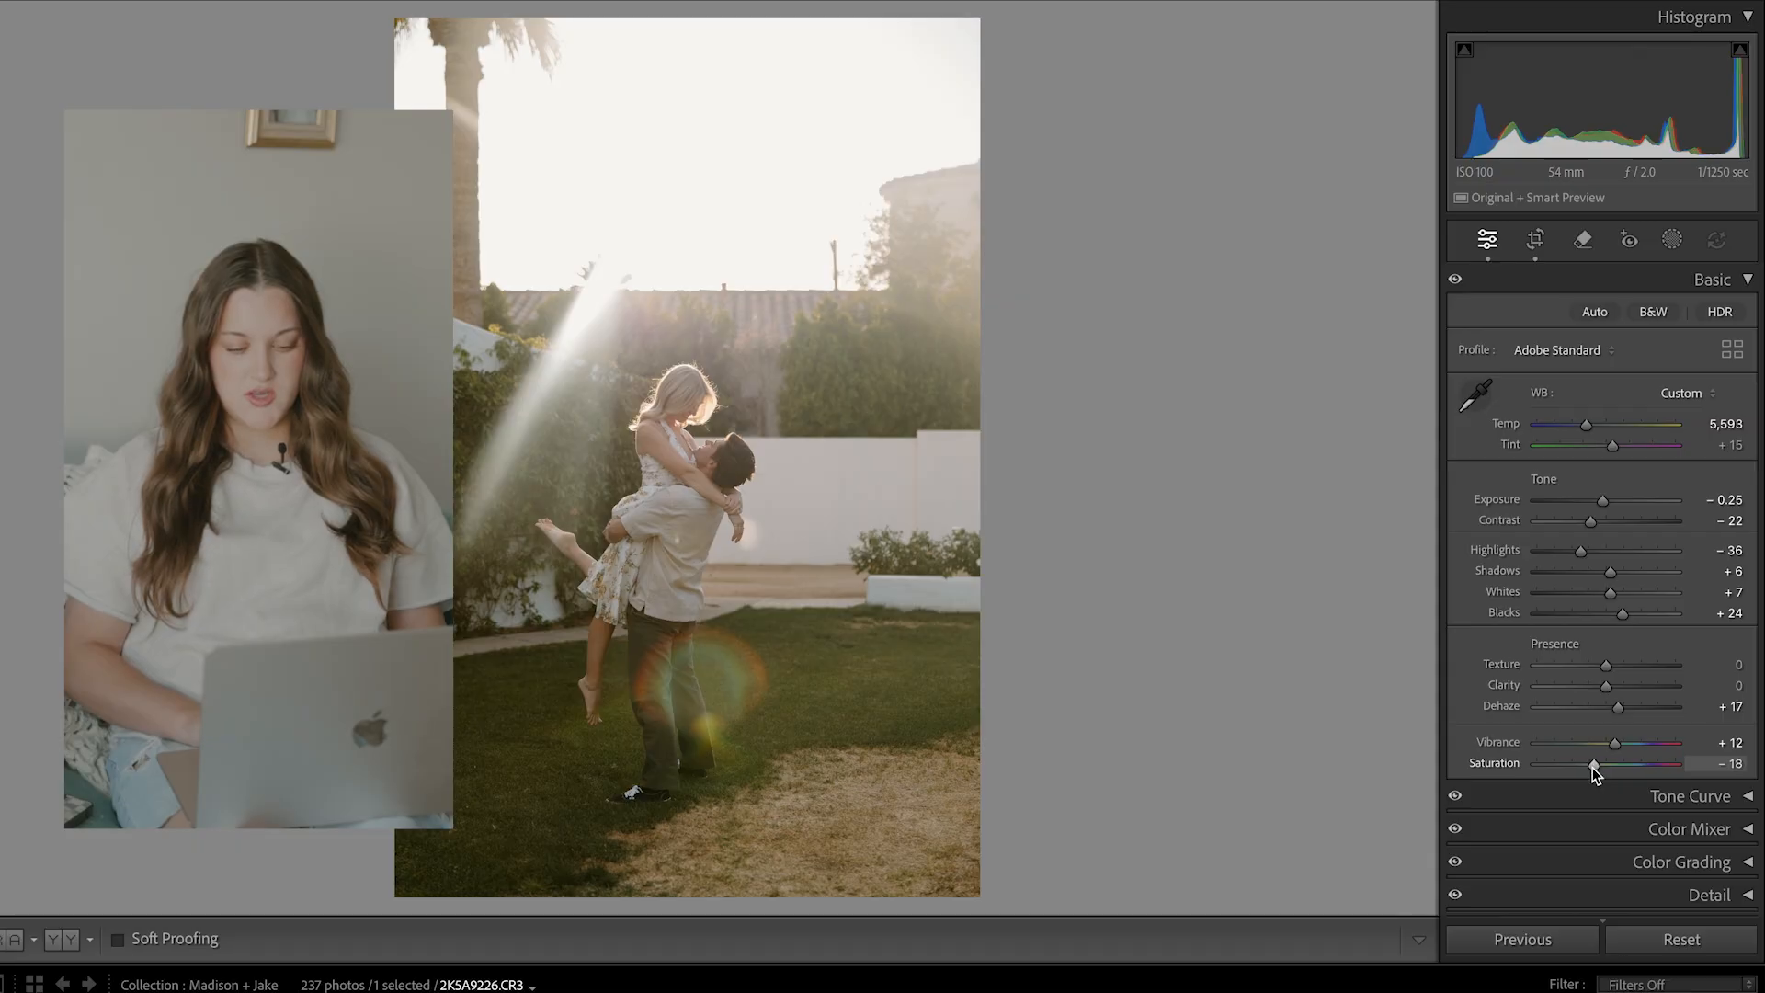
pyautogui.moveTo(1592, 769); pyautogui.dragTo(1594, 770)
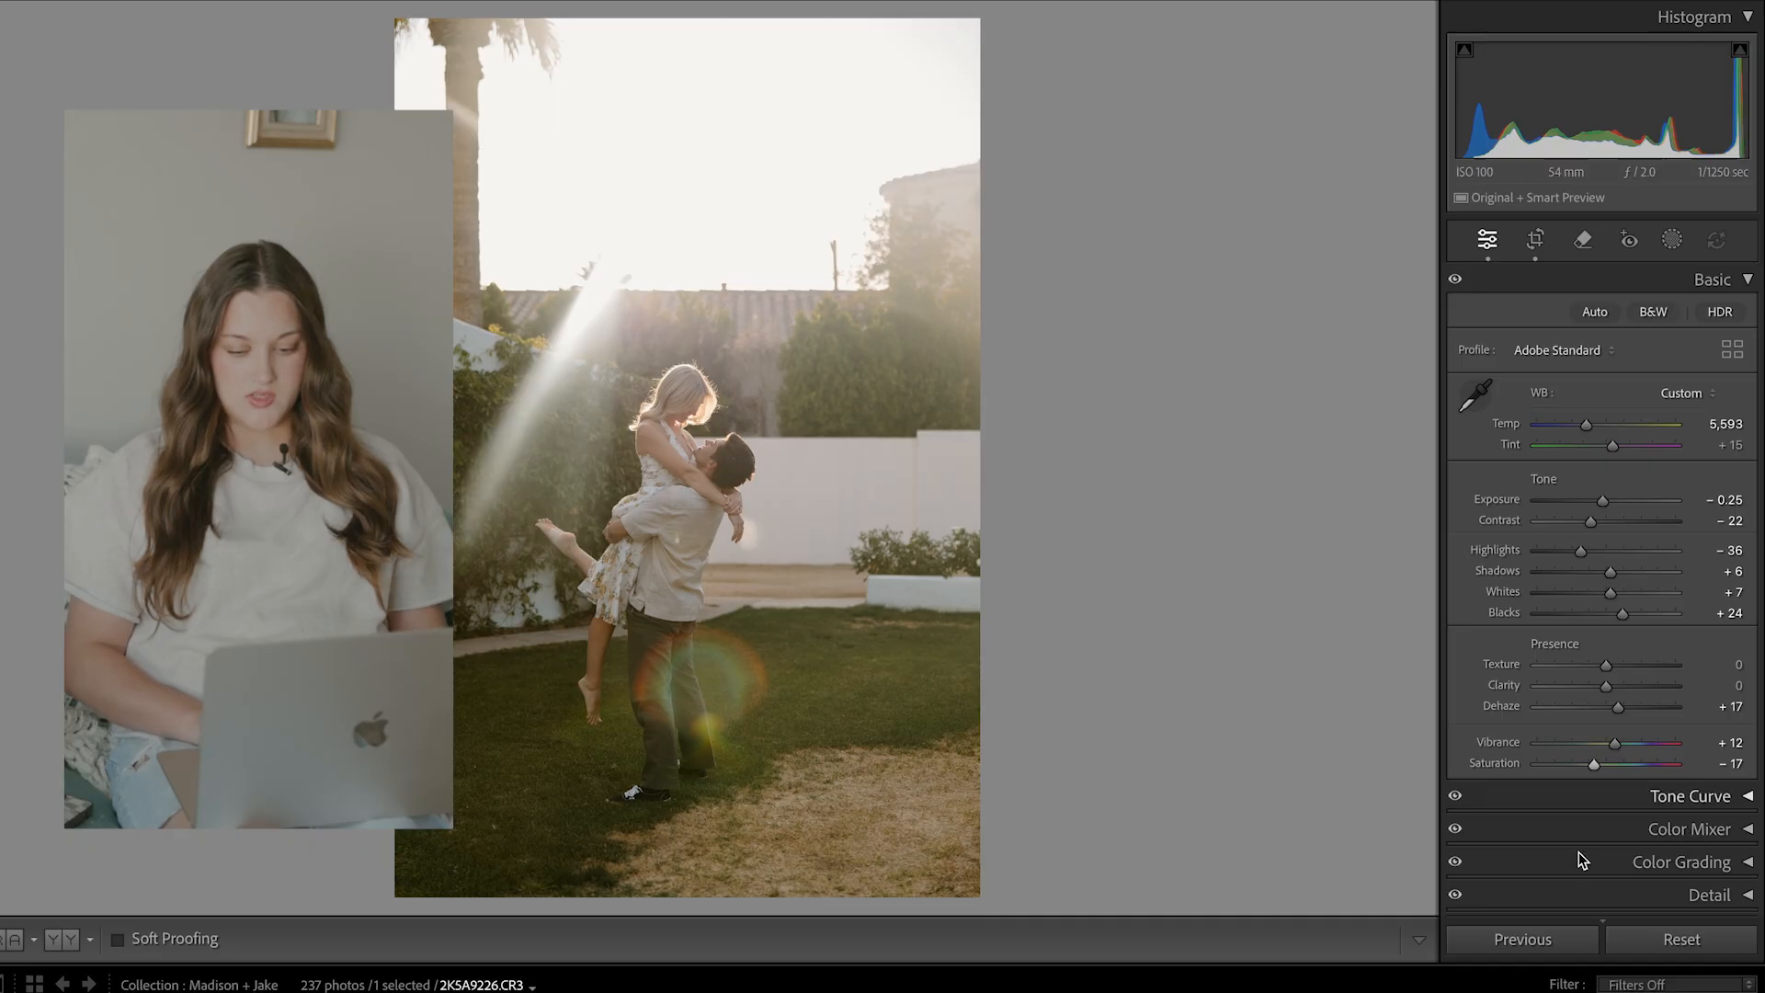
pyautogui.moveTo(1597, 768); pyautogui.dragTo(1597, 769)
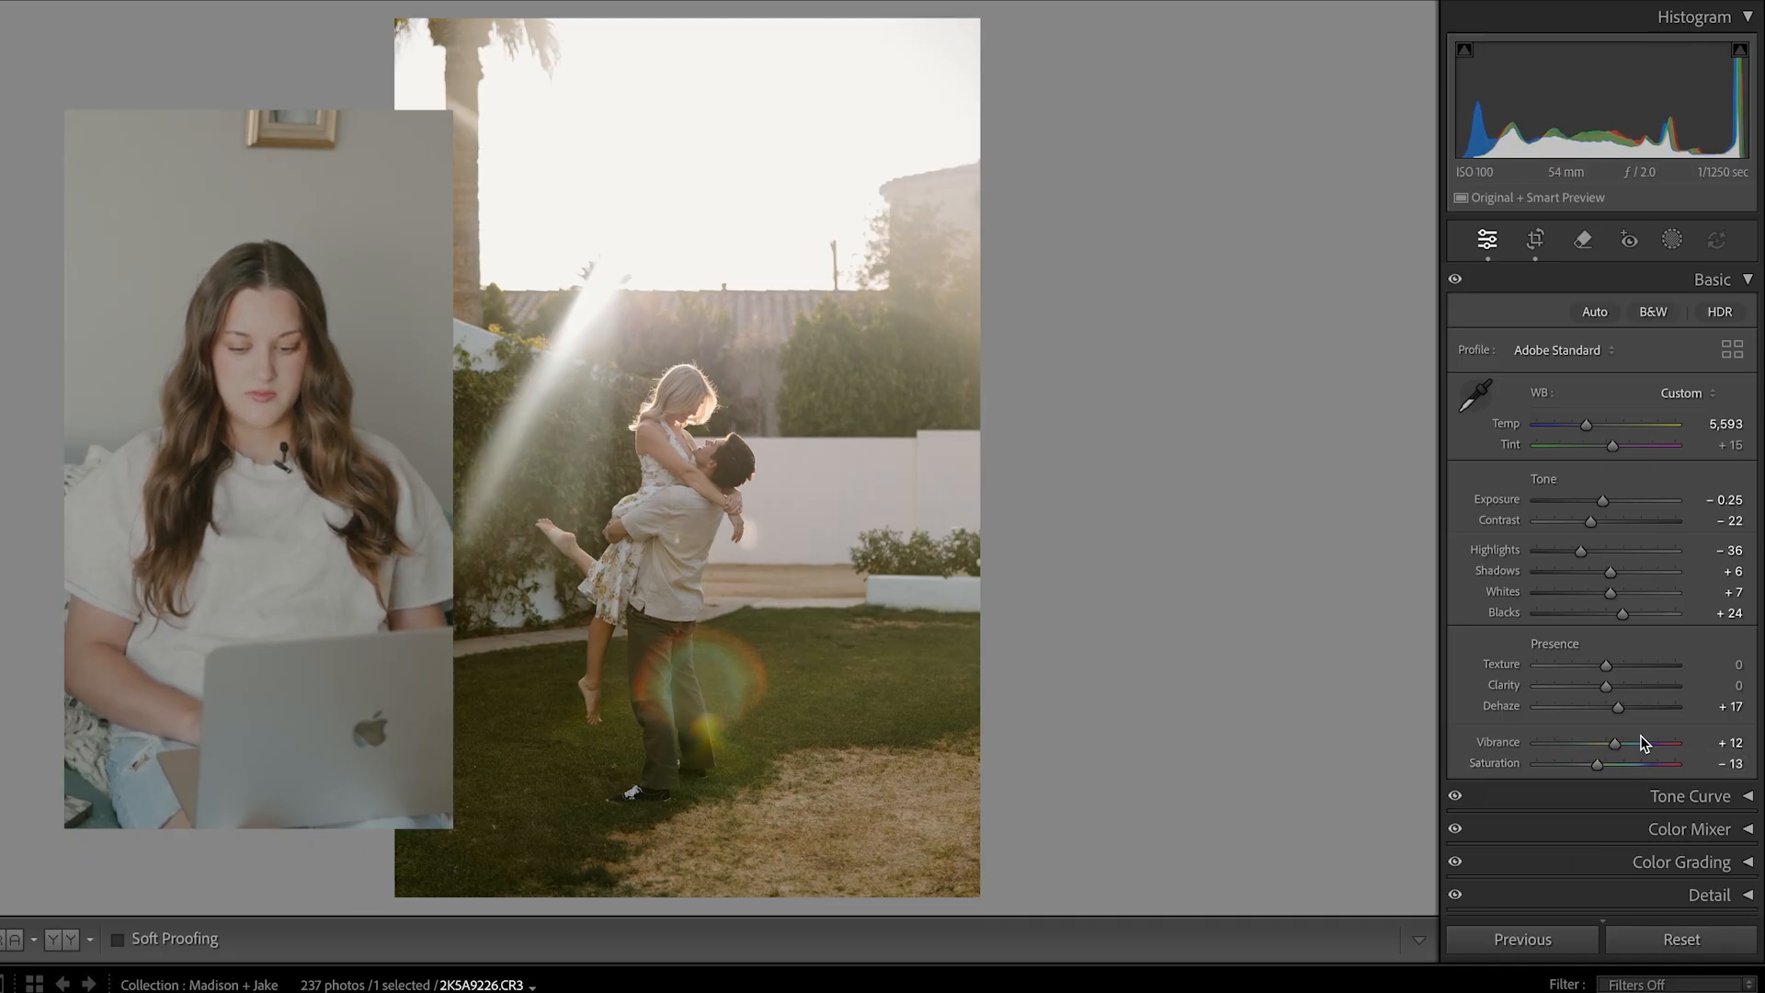
pyautogui.moveTo(1613, 749); pyautogui.dragTo(1597, 764)
# - Set the photo's sharpening amount to 43 in the Detail settings
pyautogui.click(1739, 897)
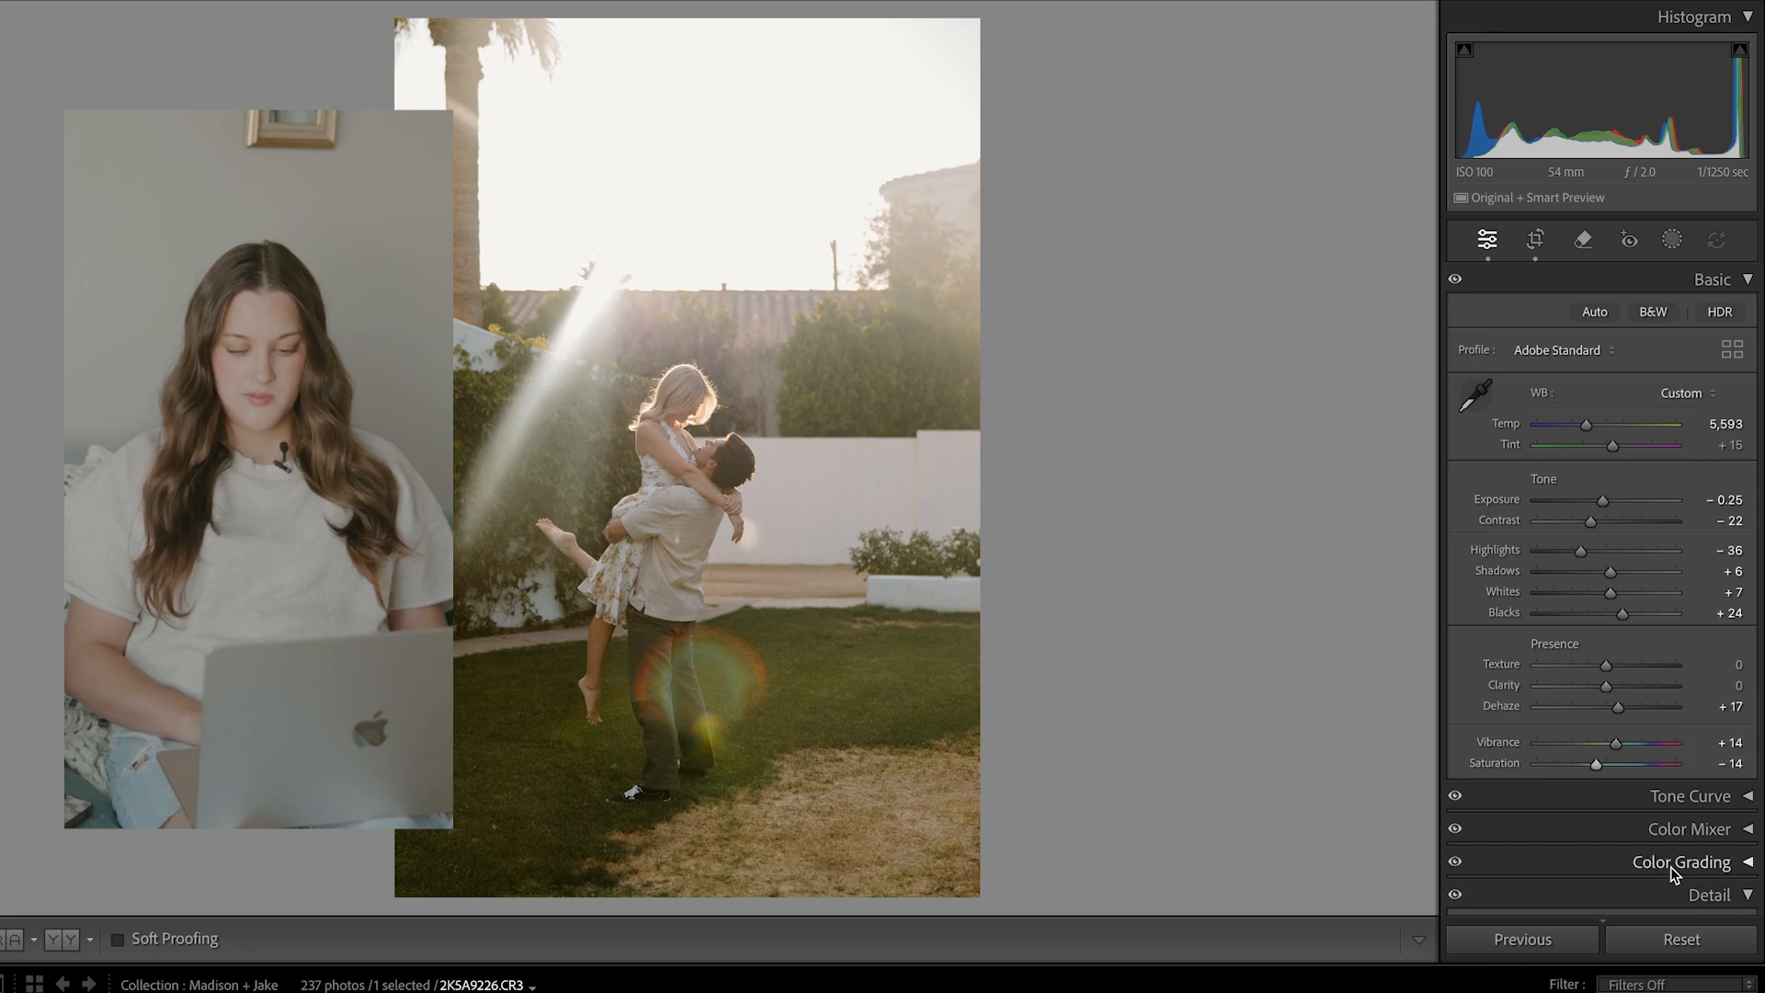
pyautogui.scroll(-5, 1669, 868)
pyautogui.moveTo(1575, 741); pyautogui.dragTo(1578, 741)
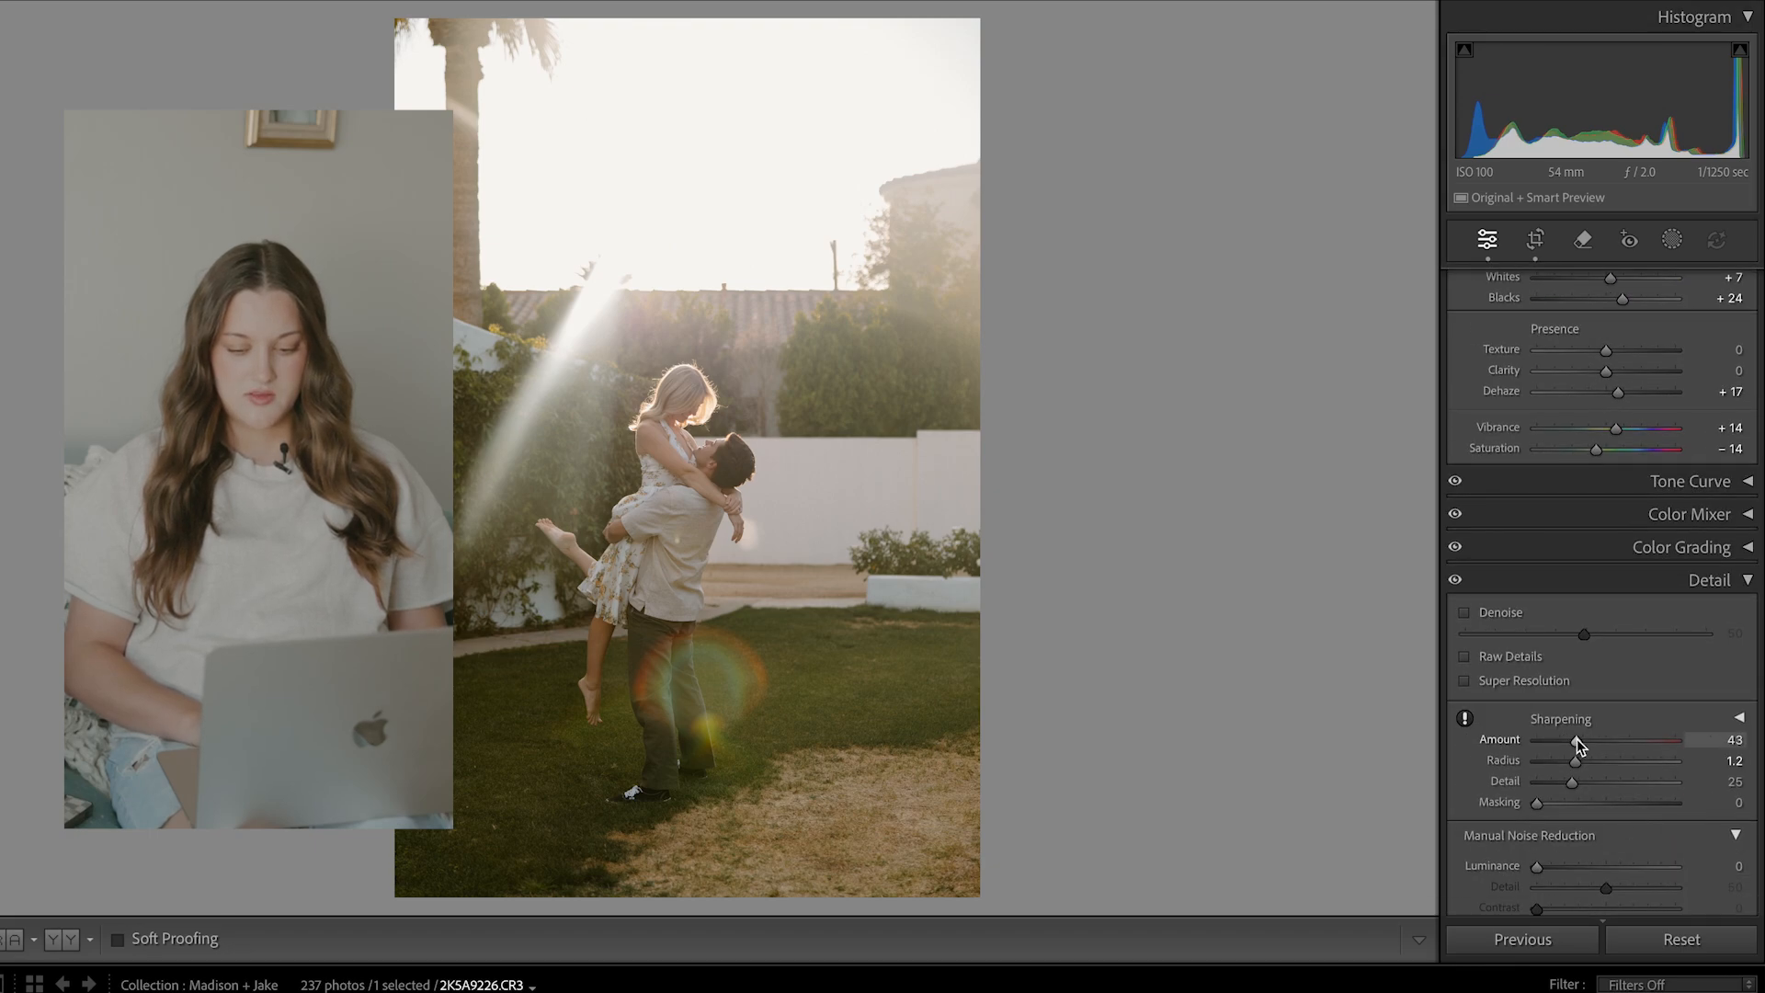
pyautogui.click(1710, 580)
# - Review the Effects settings for vignetting and grain, and examine the couple's faces at close range
pyautogui.click(1729, 858)
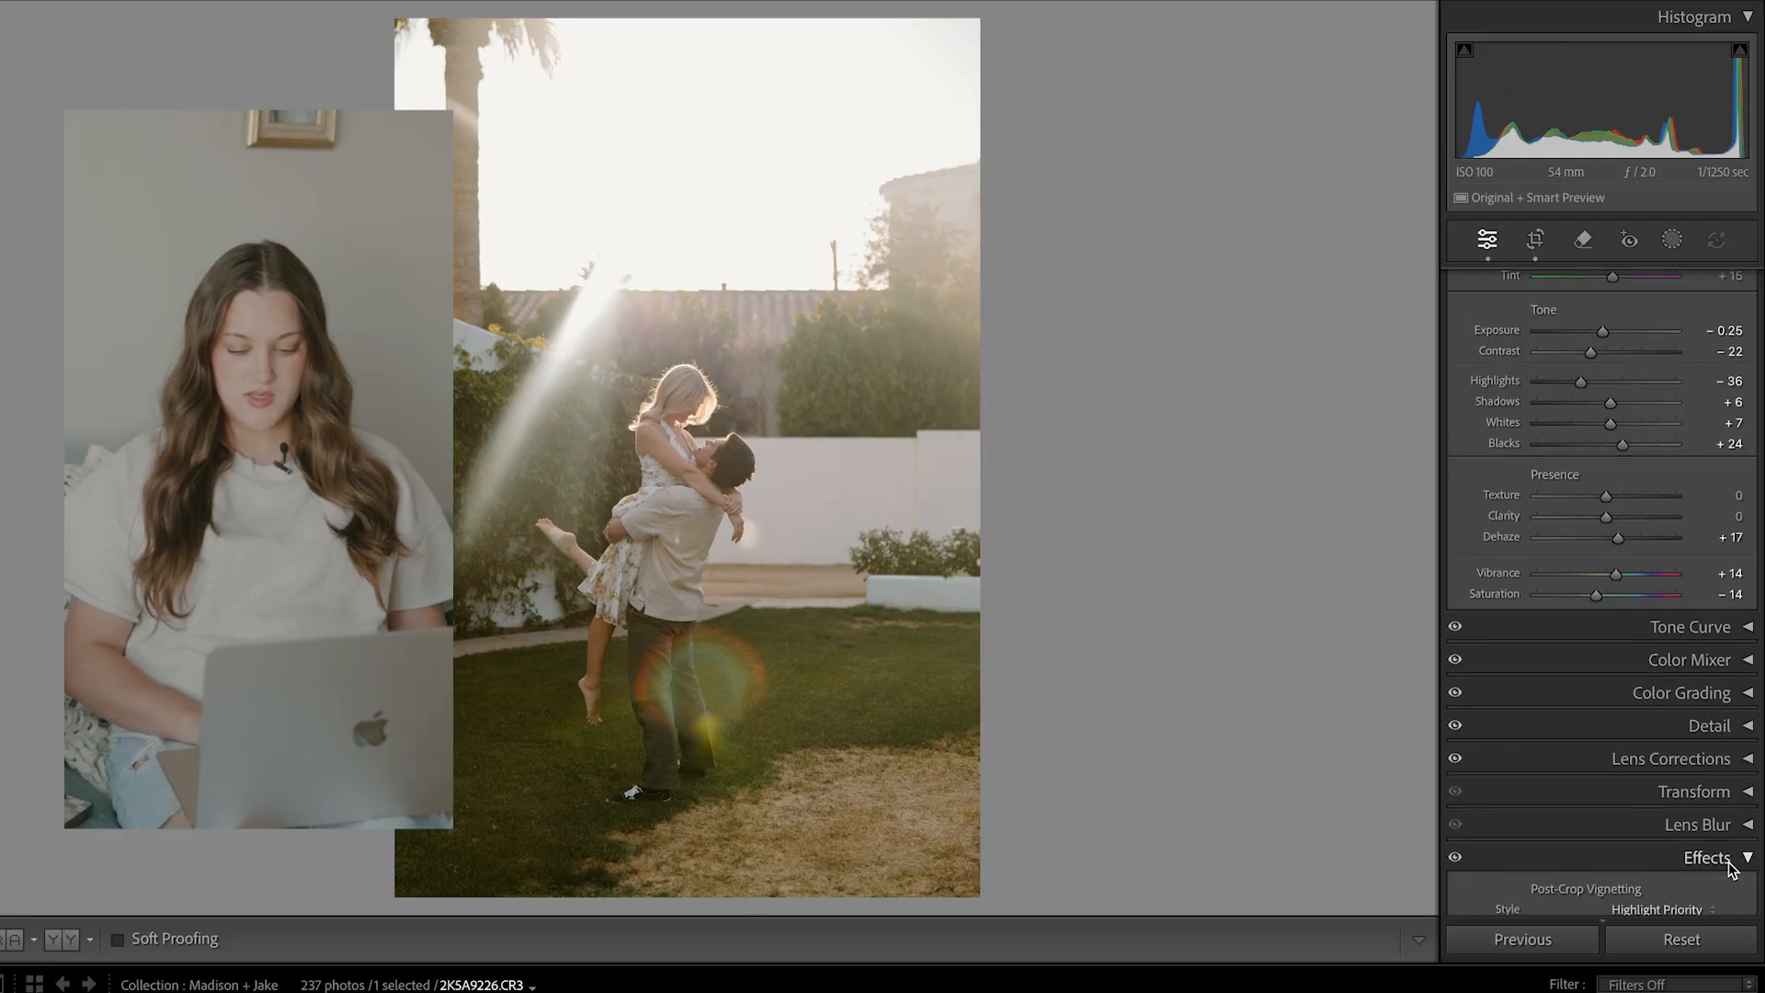
pyautogui.scroll(-3, 1620, 897)
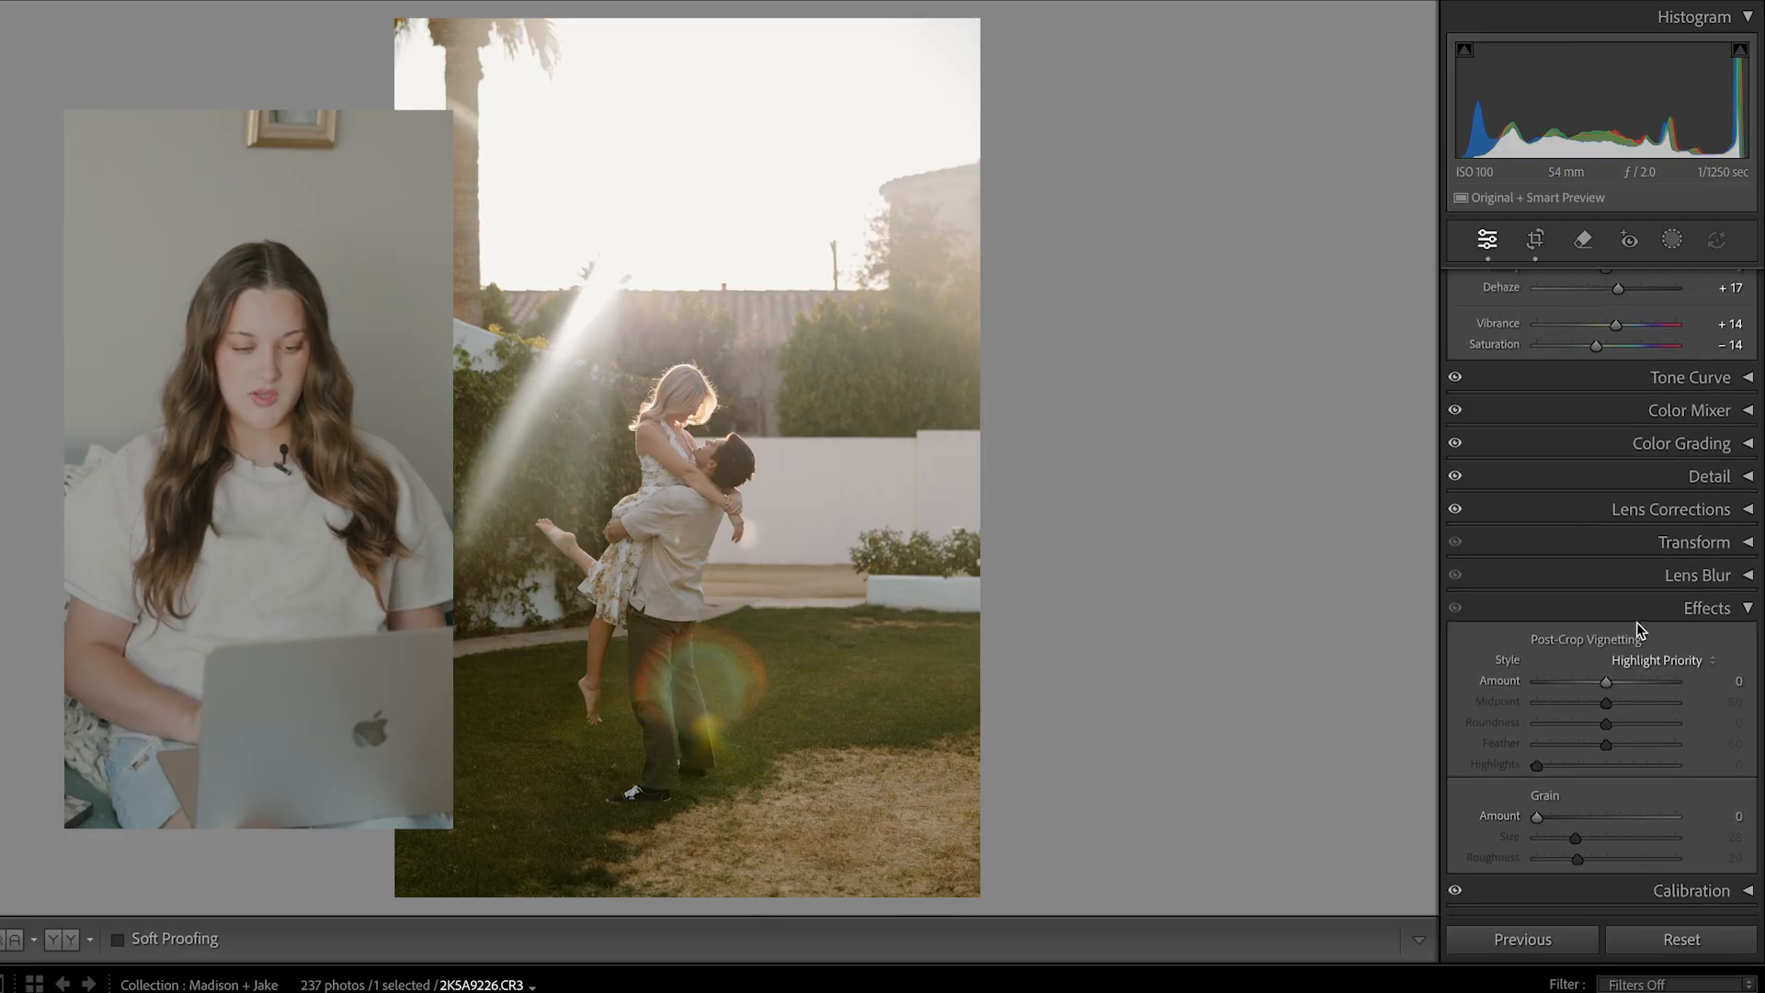
pyautogui.click(1636, 608)
pyautogui.scroll(10, 1637, 603)
pyautogui.click(676, 439)
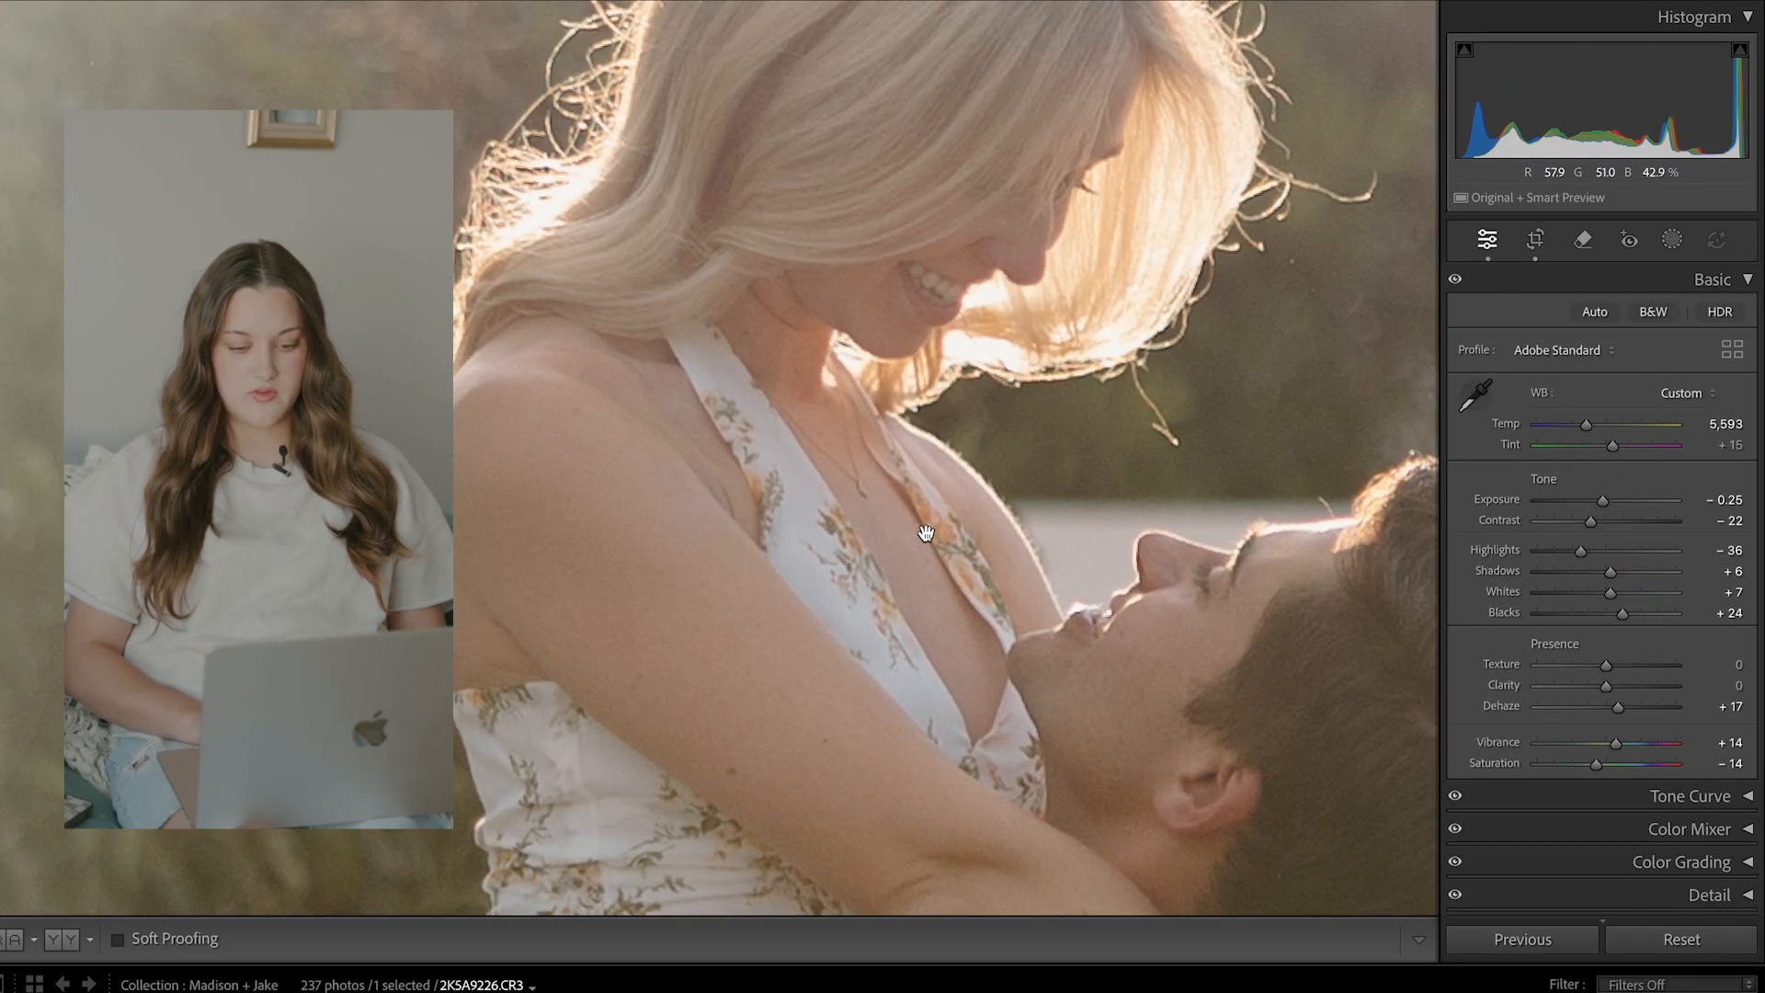
pyautogui.press('super+minus')
pyautogui.press('super+minus')
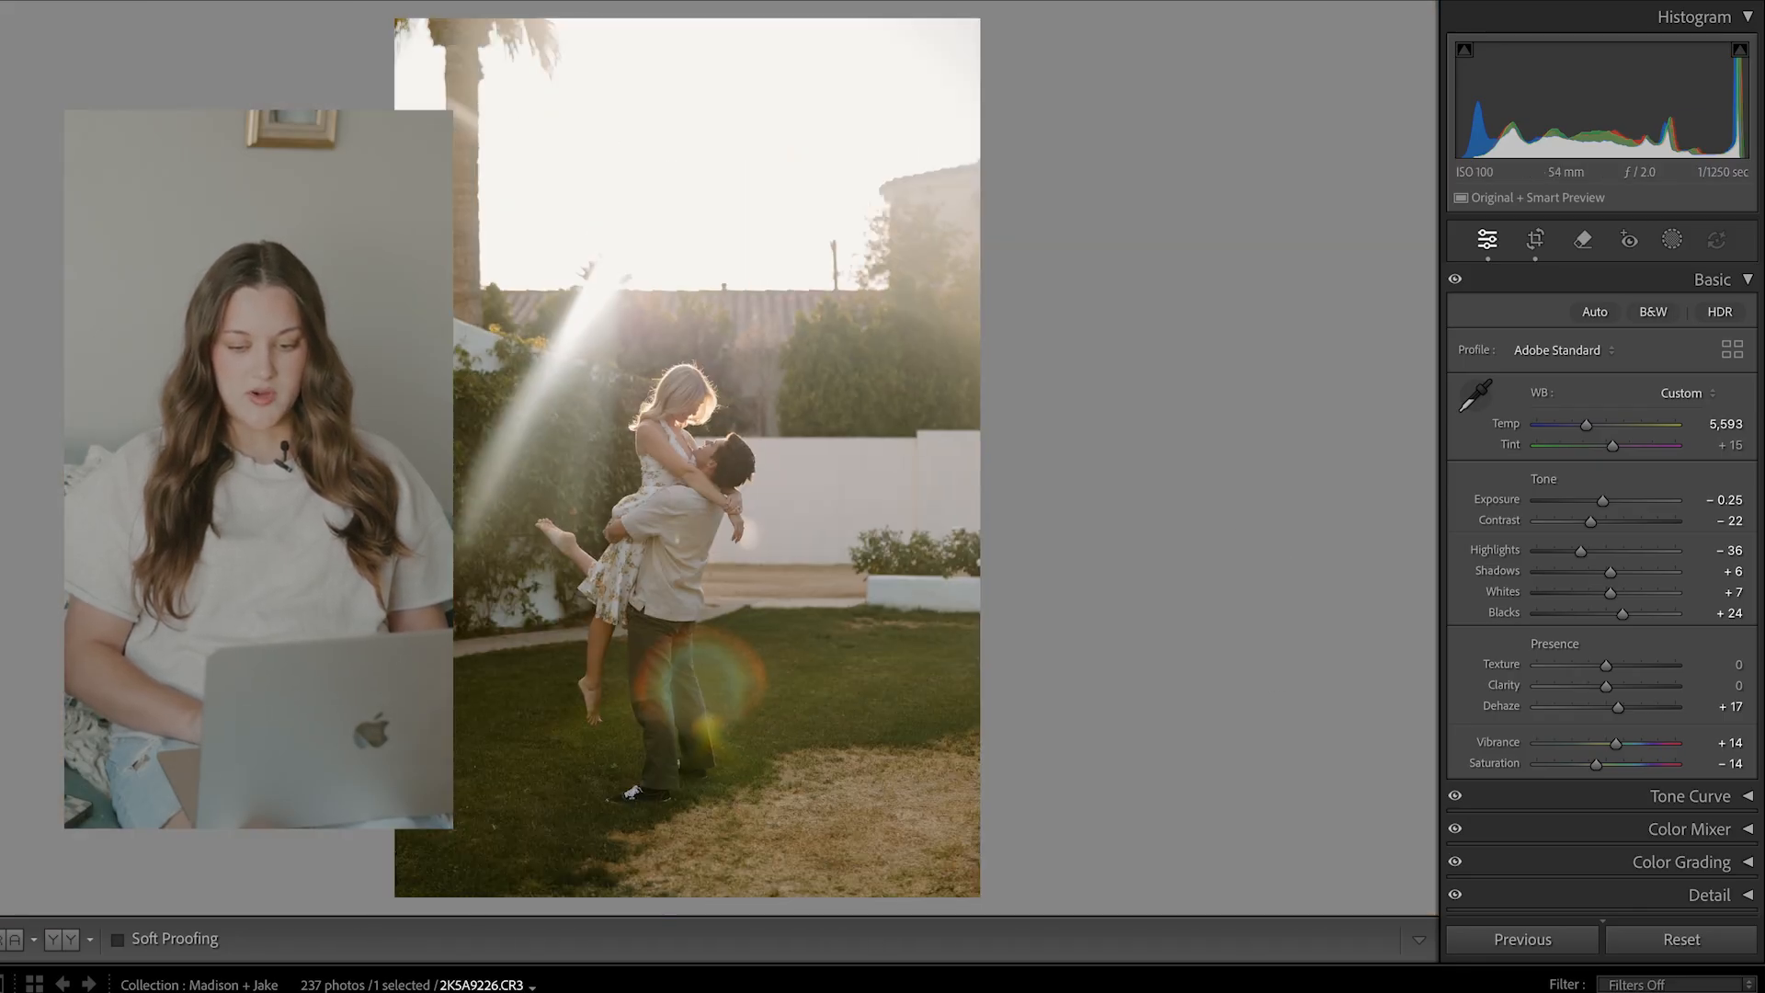
# - Create a subject-detection mask covering the couple and rename it "Subject"
pyautogui.click(1672, 240)
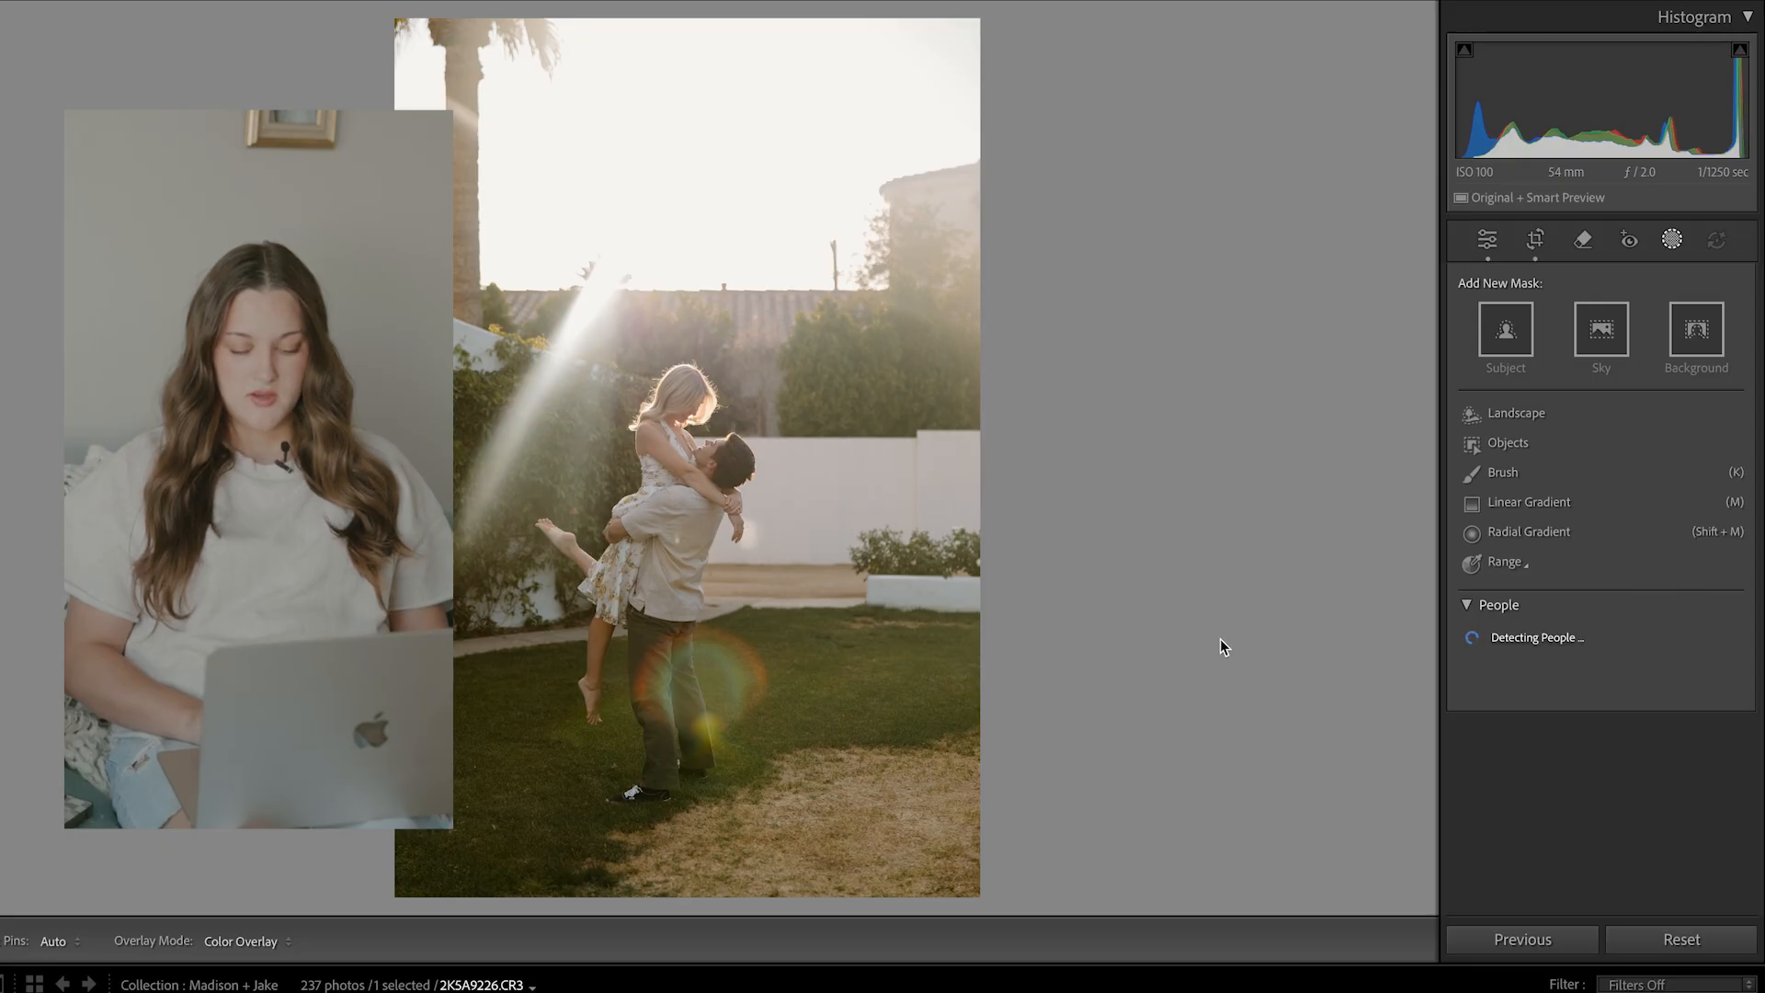
pyautogui.click(1524, 342)
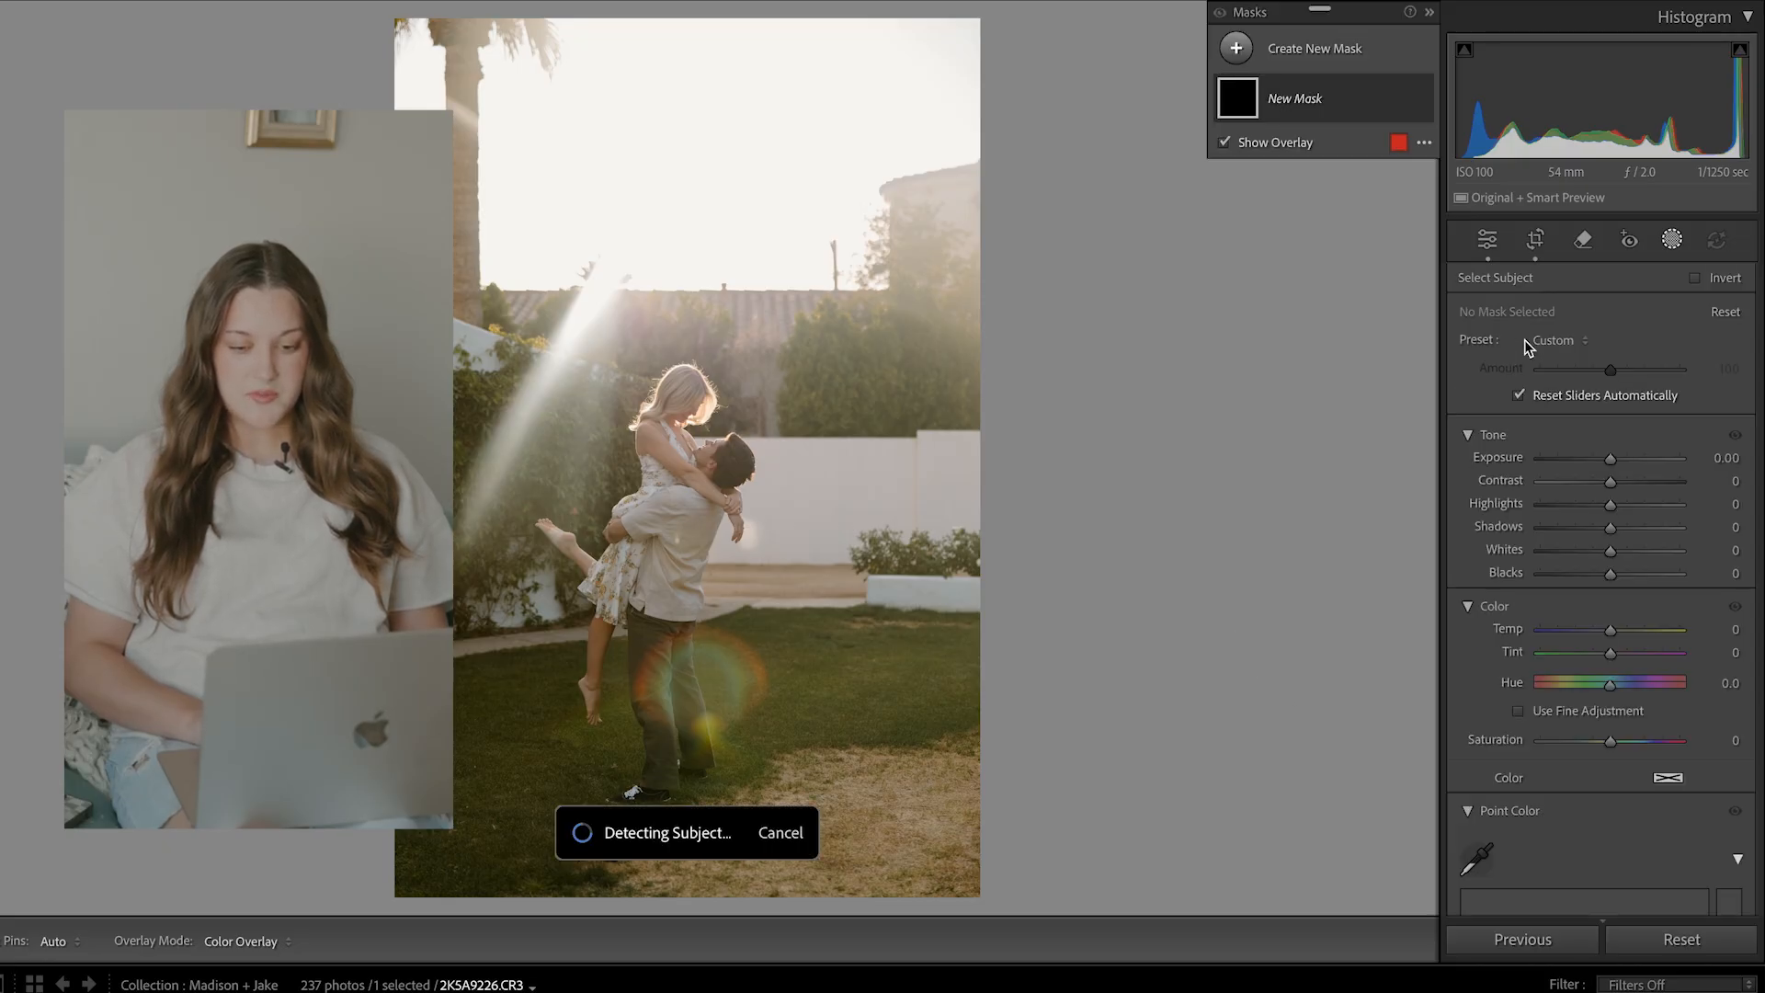
pyautogui.click(1398, 99)
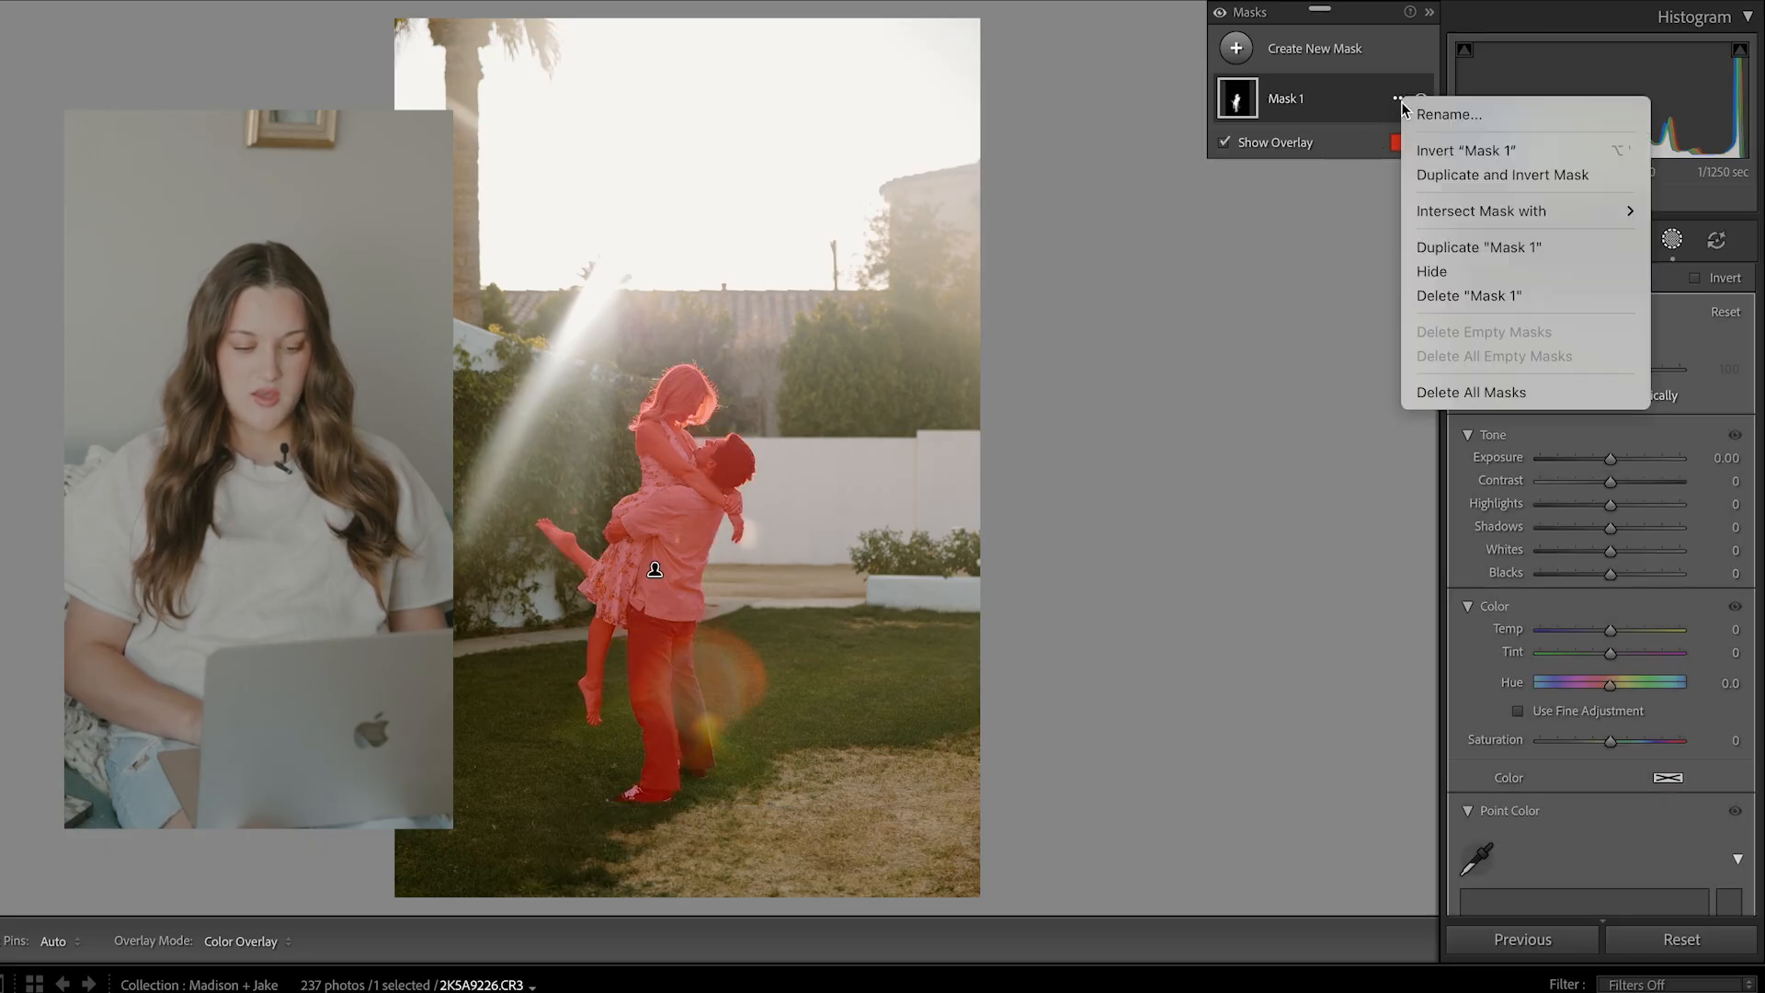
pyautogui.click(1439, 111)
pyautogui.write('Subject')
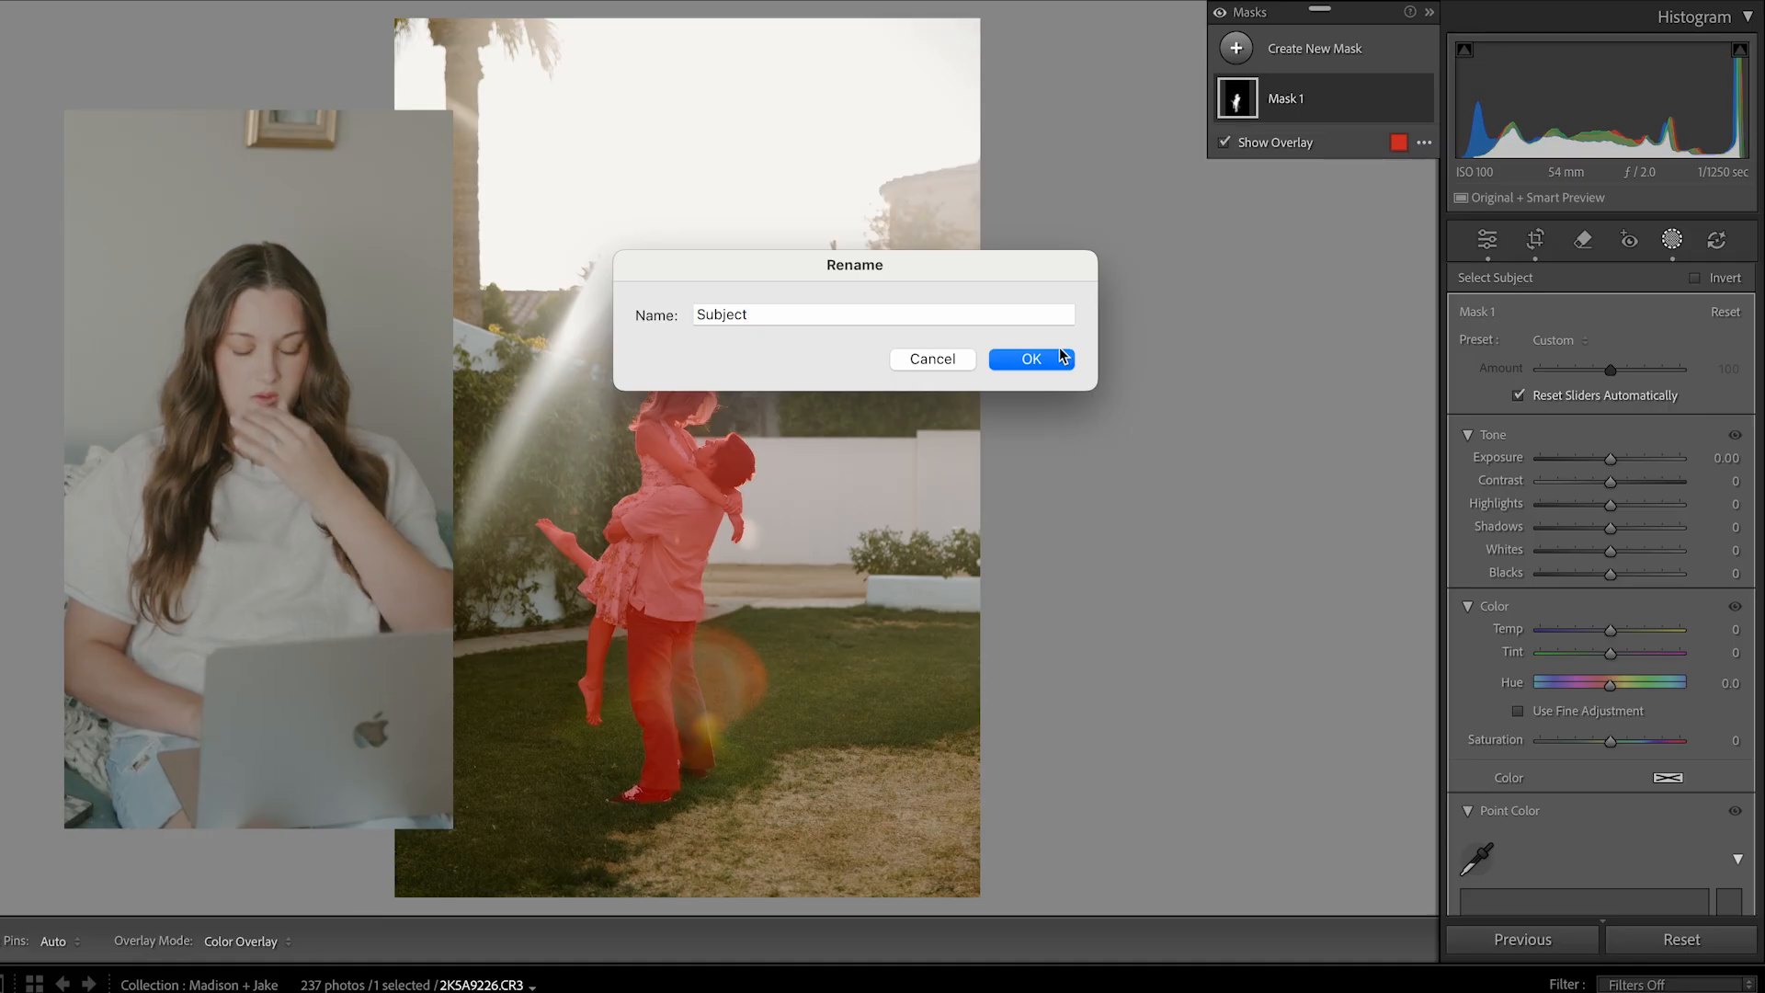
pyautogui.click(1056, 359)
# - On the Subject mask, set Saturation to 3, Contrast to 13, Exposure to 0.04, Shadows to 4 and Blacks to -2
pyautogui.moveTo(1614, 746); pyautogui.dragTo(1615, 749)
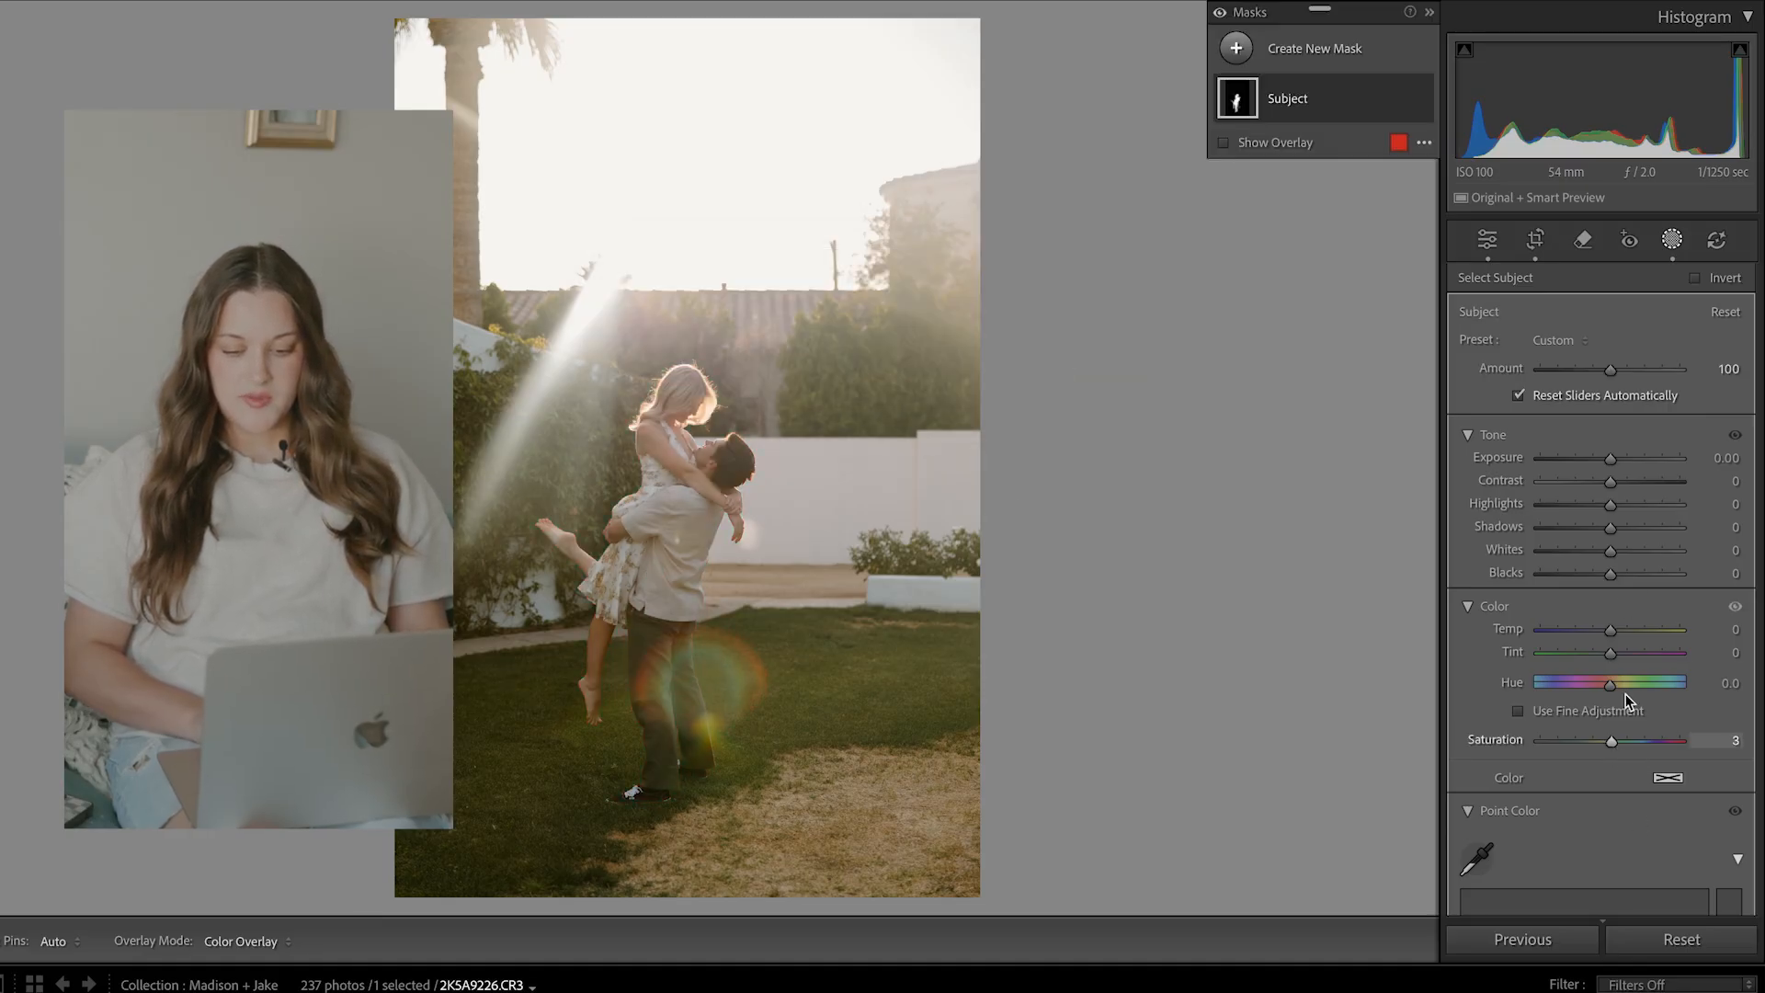
pyautogui.moveTo(1609, 482); pyautogui.dragTo(1616, 465)
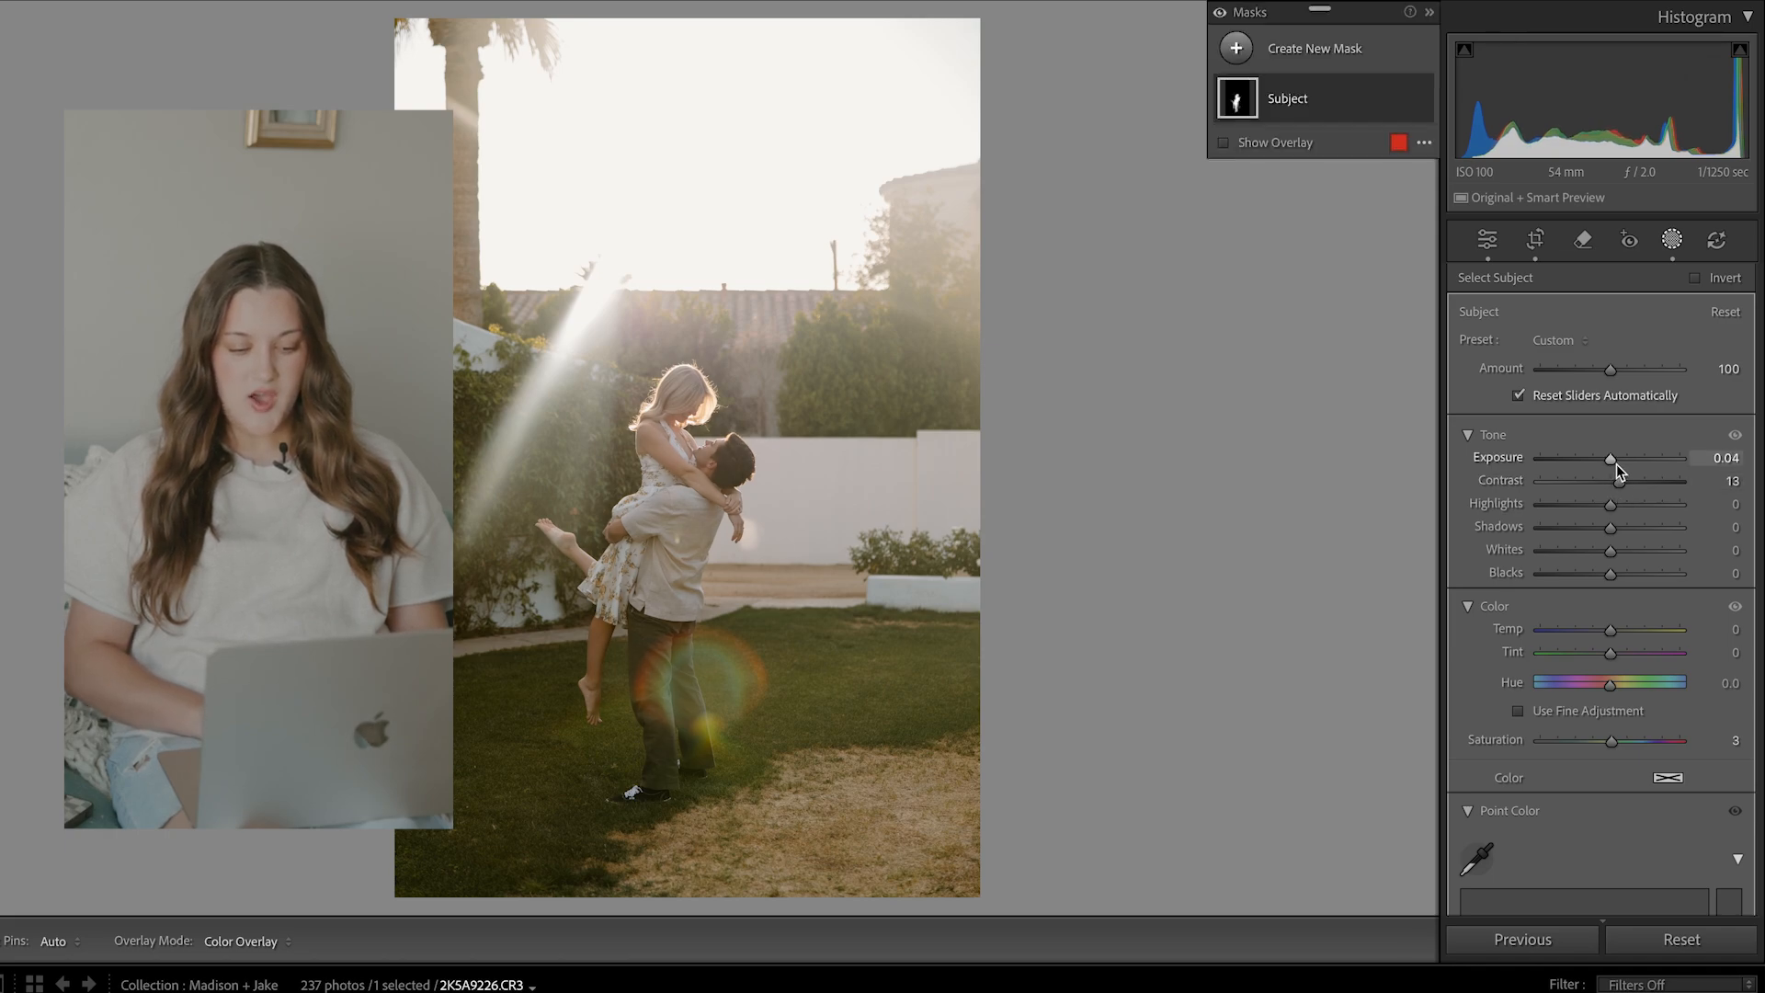
pyautogui.moveTo(1617, 533); pyautogui.dragTo(1613, 576)
# - Set the Subject mask's Dehaze to 7 and its Contrast to 14
pyautogui.scroll(-10, 1620, 723)
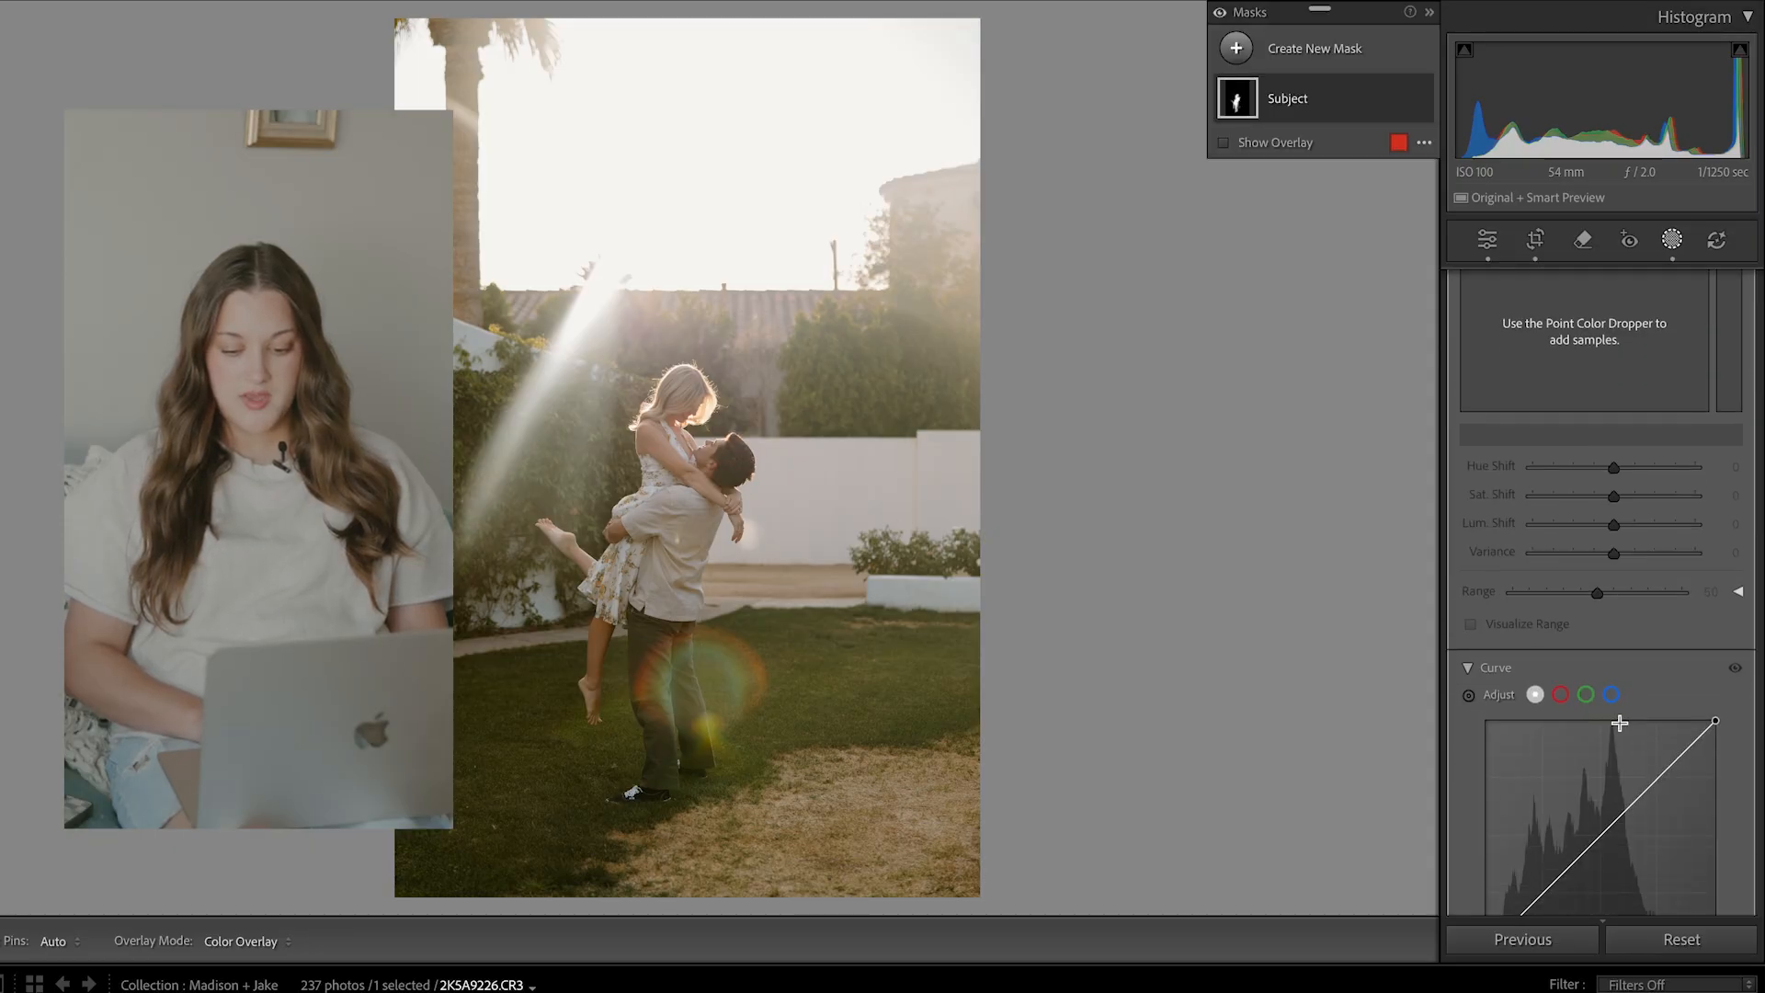
pyautogui.scroll(-2, 1619, 722)
pyautogui.moveTo(1624, 704); pyautogui.dragTo(1614, 704)
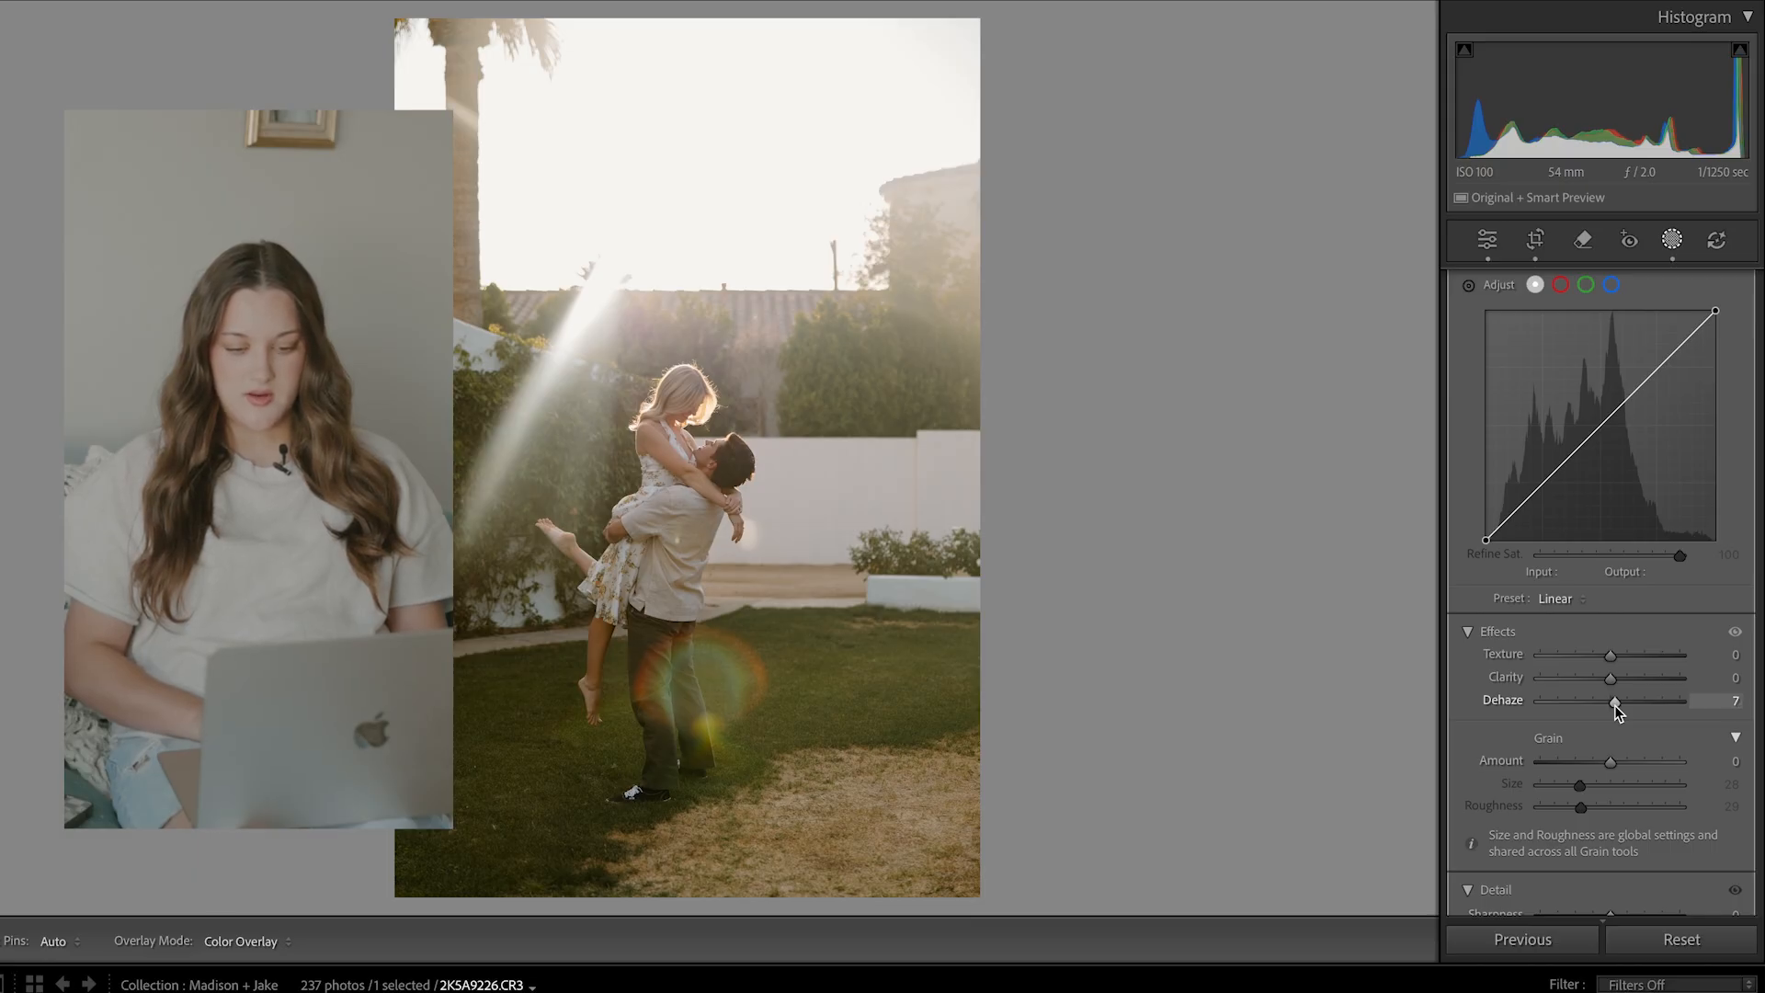
pyautogui.moveTo(1615, 704); pyautogui.dragTo(1614, 705)
pyautogui.scroll(8, 1582, 478)
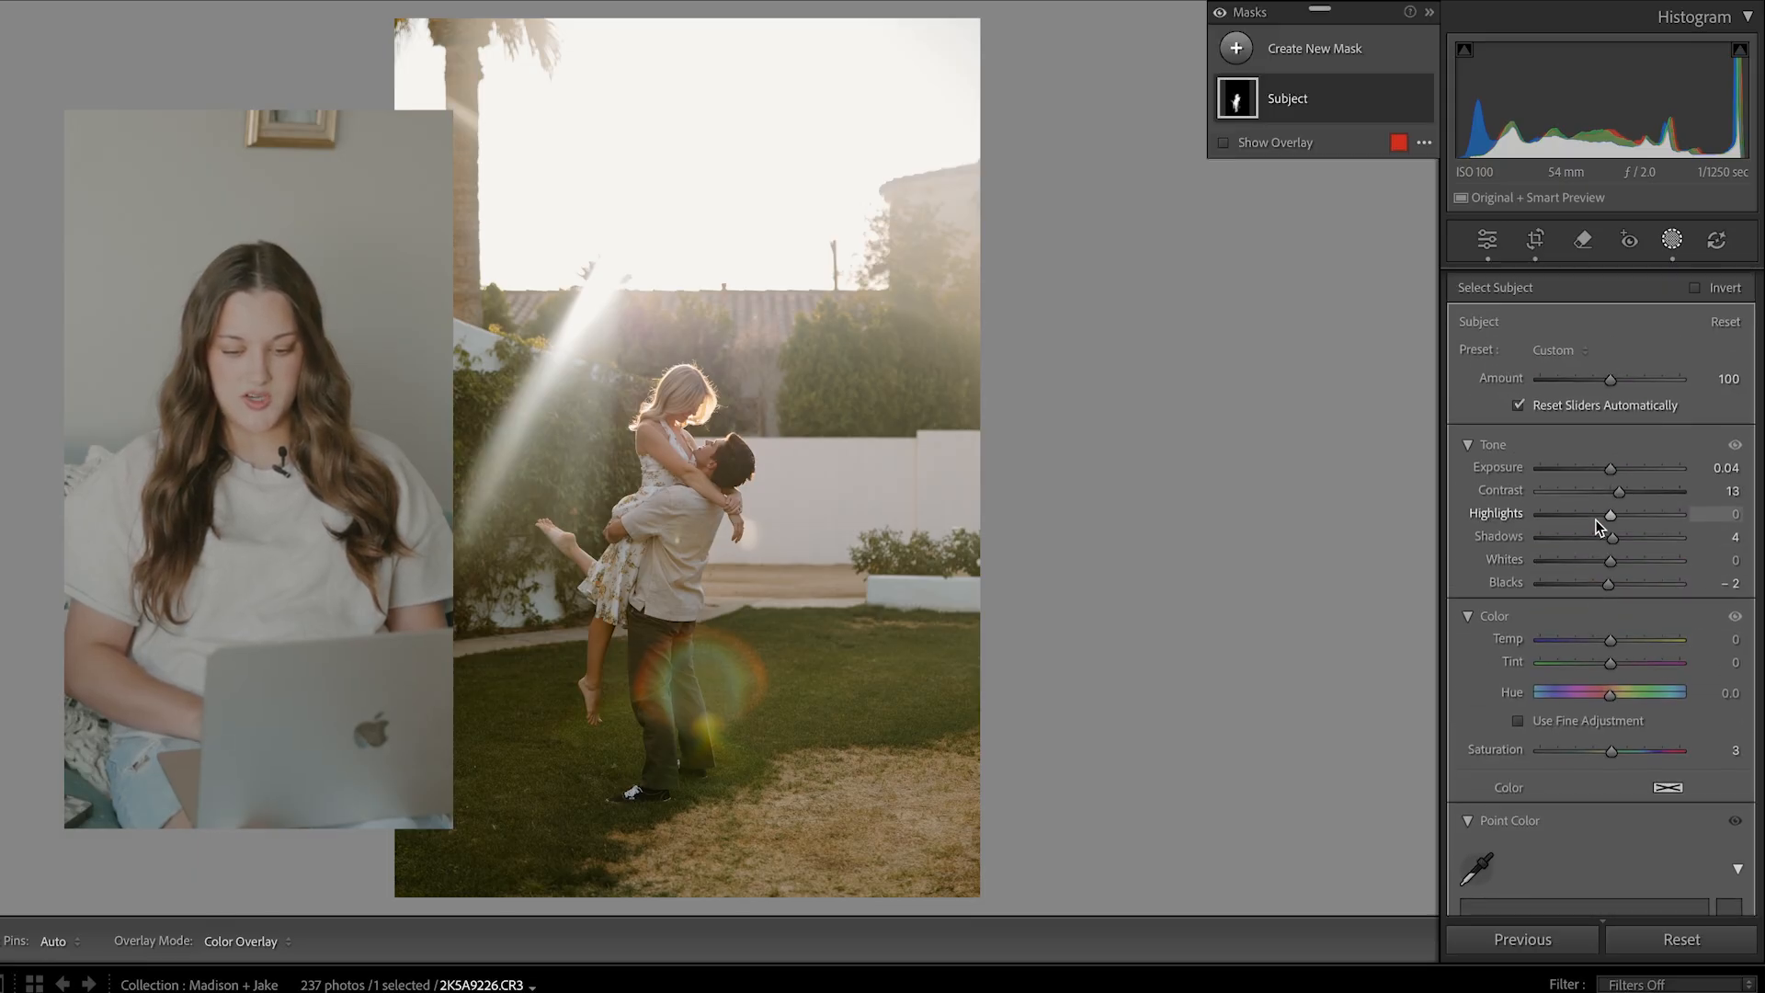
pyautogui.moveTo(1618, 483); pyautogui.dragTo(1618, 494)
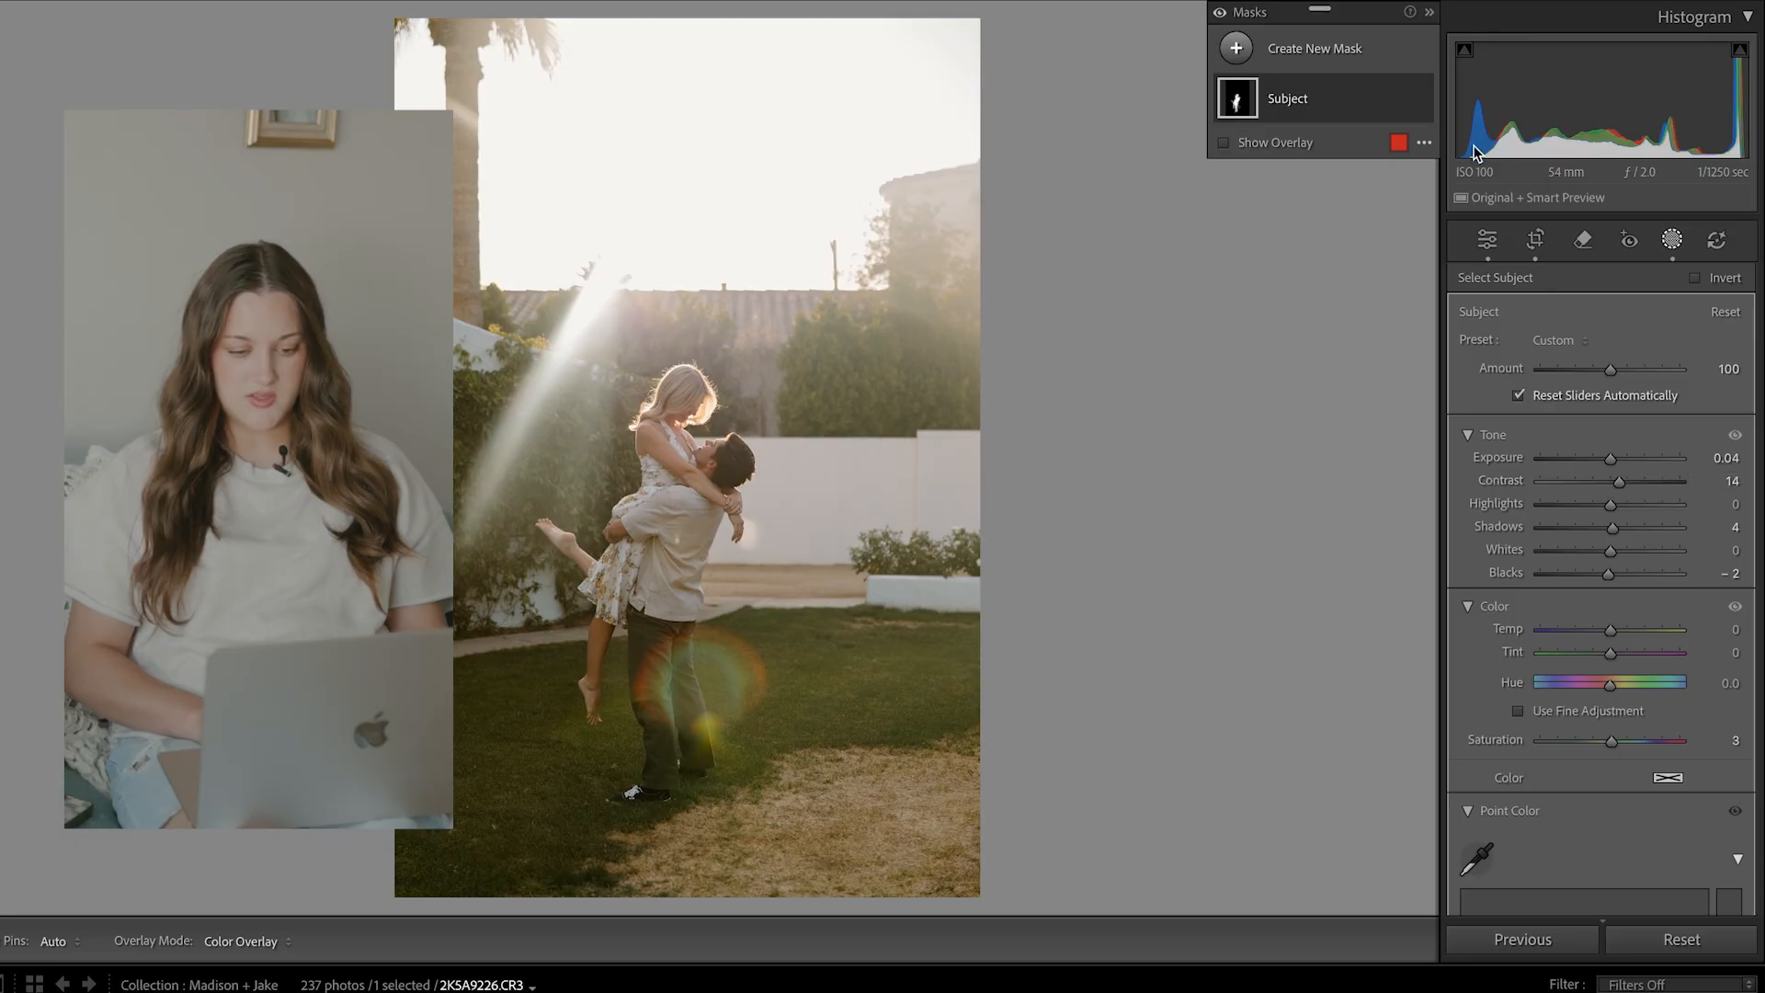
# - Set the Subject mask's Sharpness to 22 and Clarity to 1
pyautogui.scroll(-5, 1597, 816)
pyautogui.scroll(-10, 1598, 814)
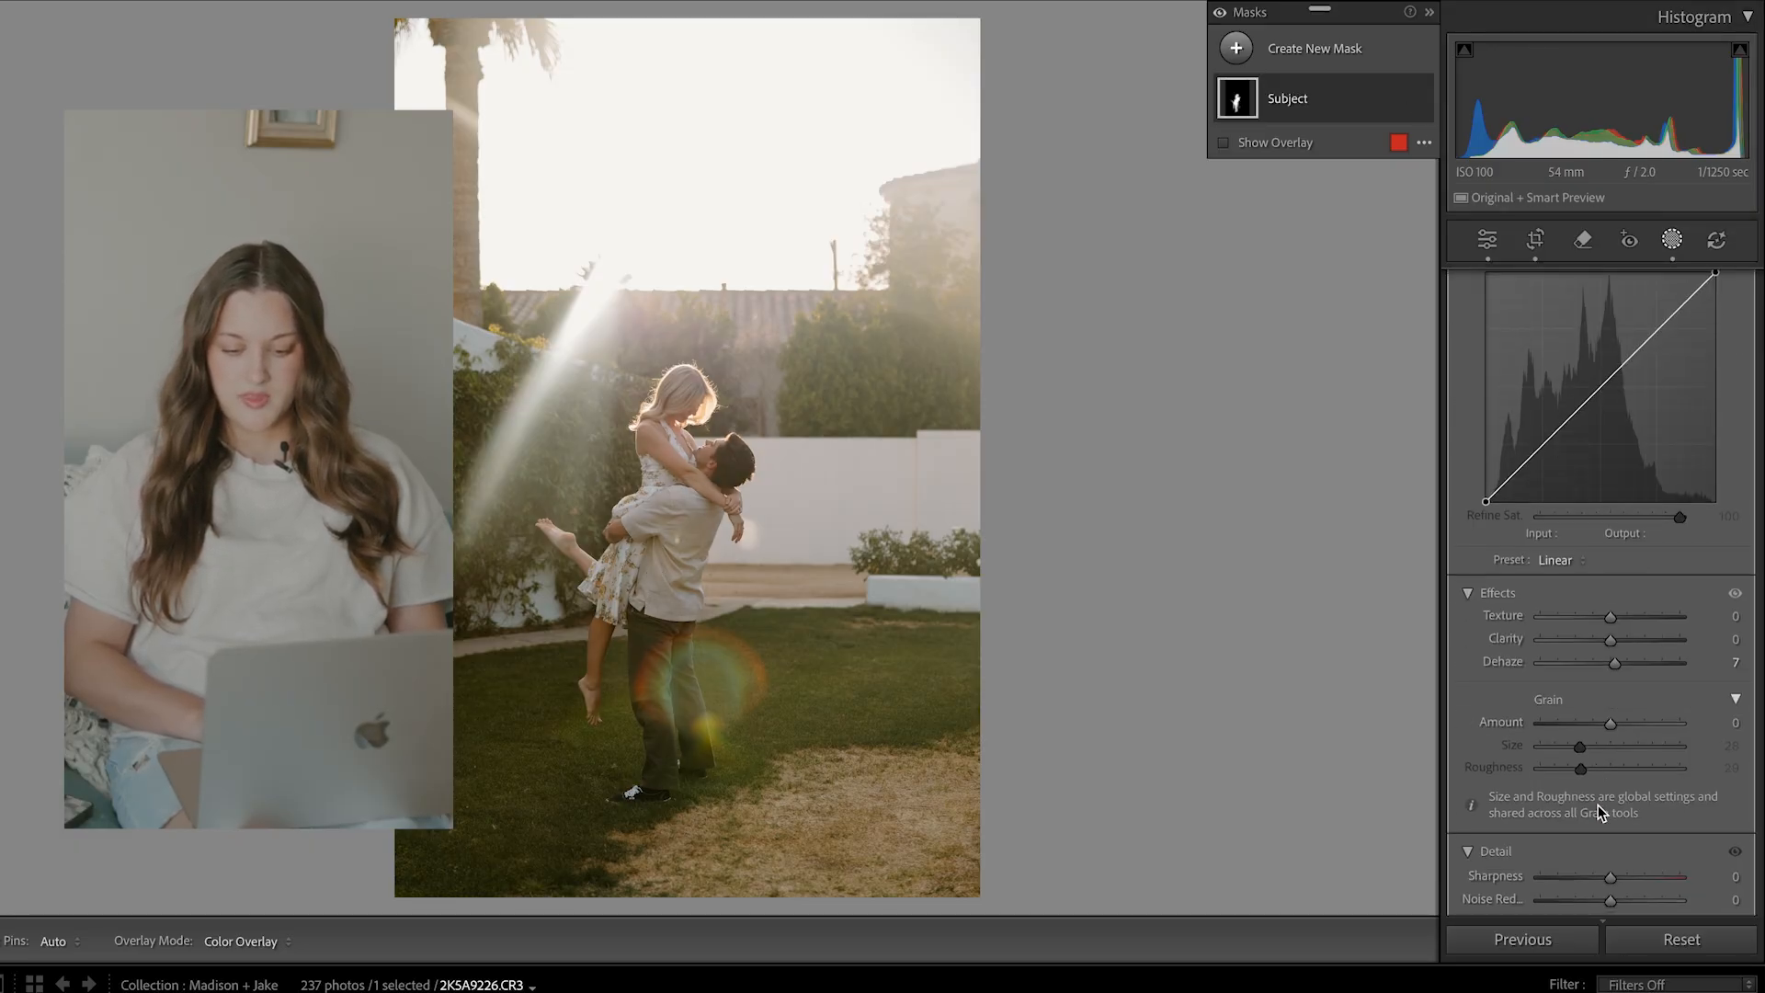
pyautogui.moveTo(1615, 809); pyautogui.dragTo(1630, 810)
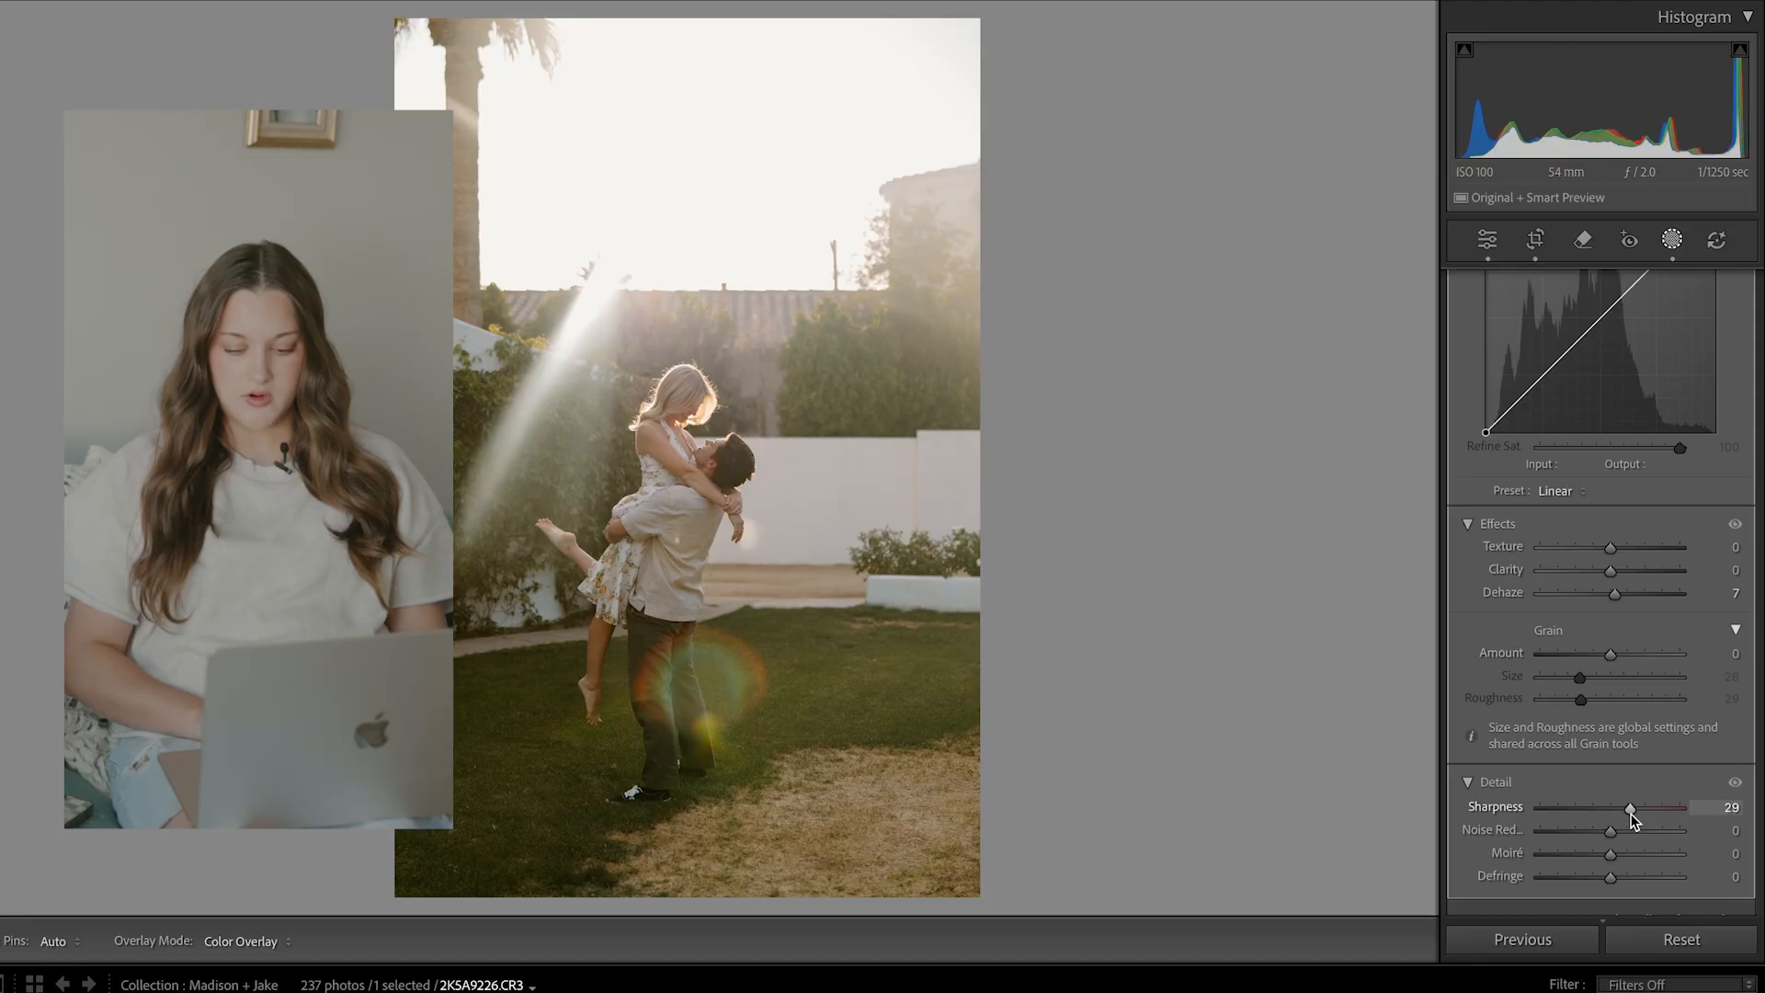
pyautogui.moveTo(1611, 571); pyautogui.dragTo(1612, 571)
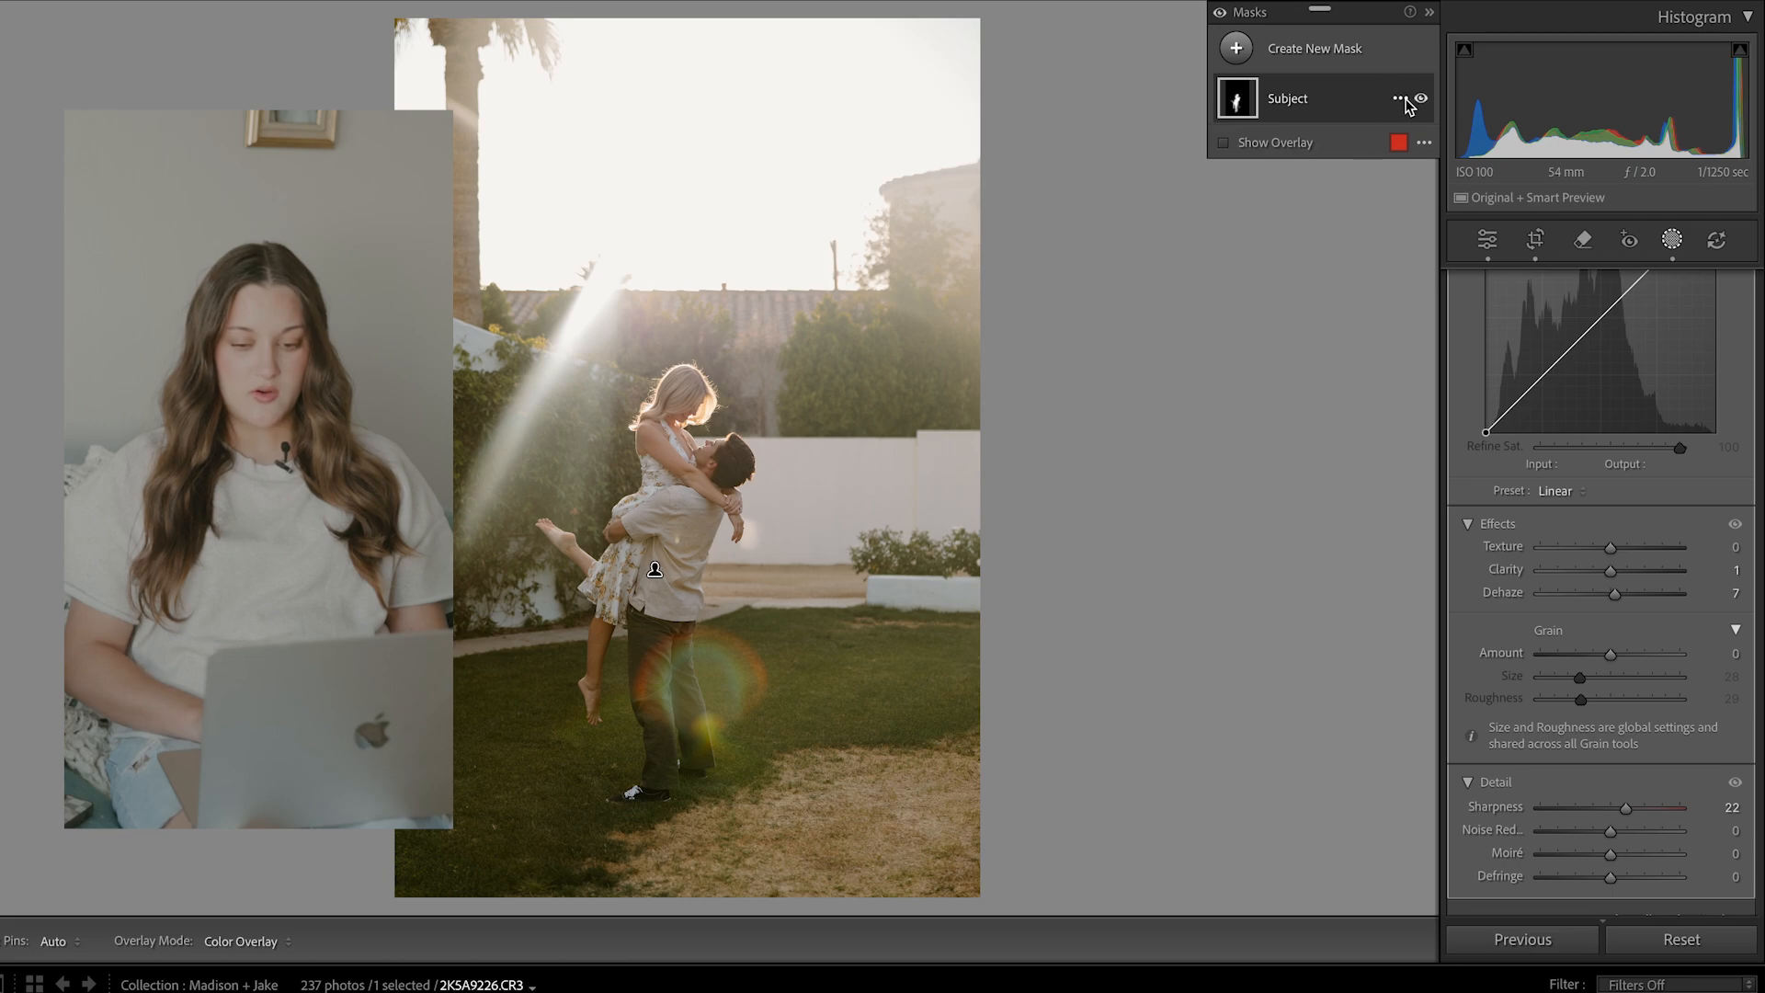
# - Duplicate and invert the Subject mask, and set the inverted mask's Clarity to -4, Dehaze to 0 and Sharpness to -10
pyautogui.click(1406, 99)
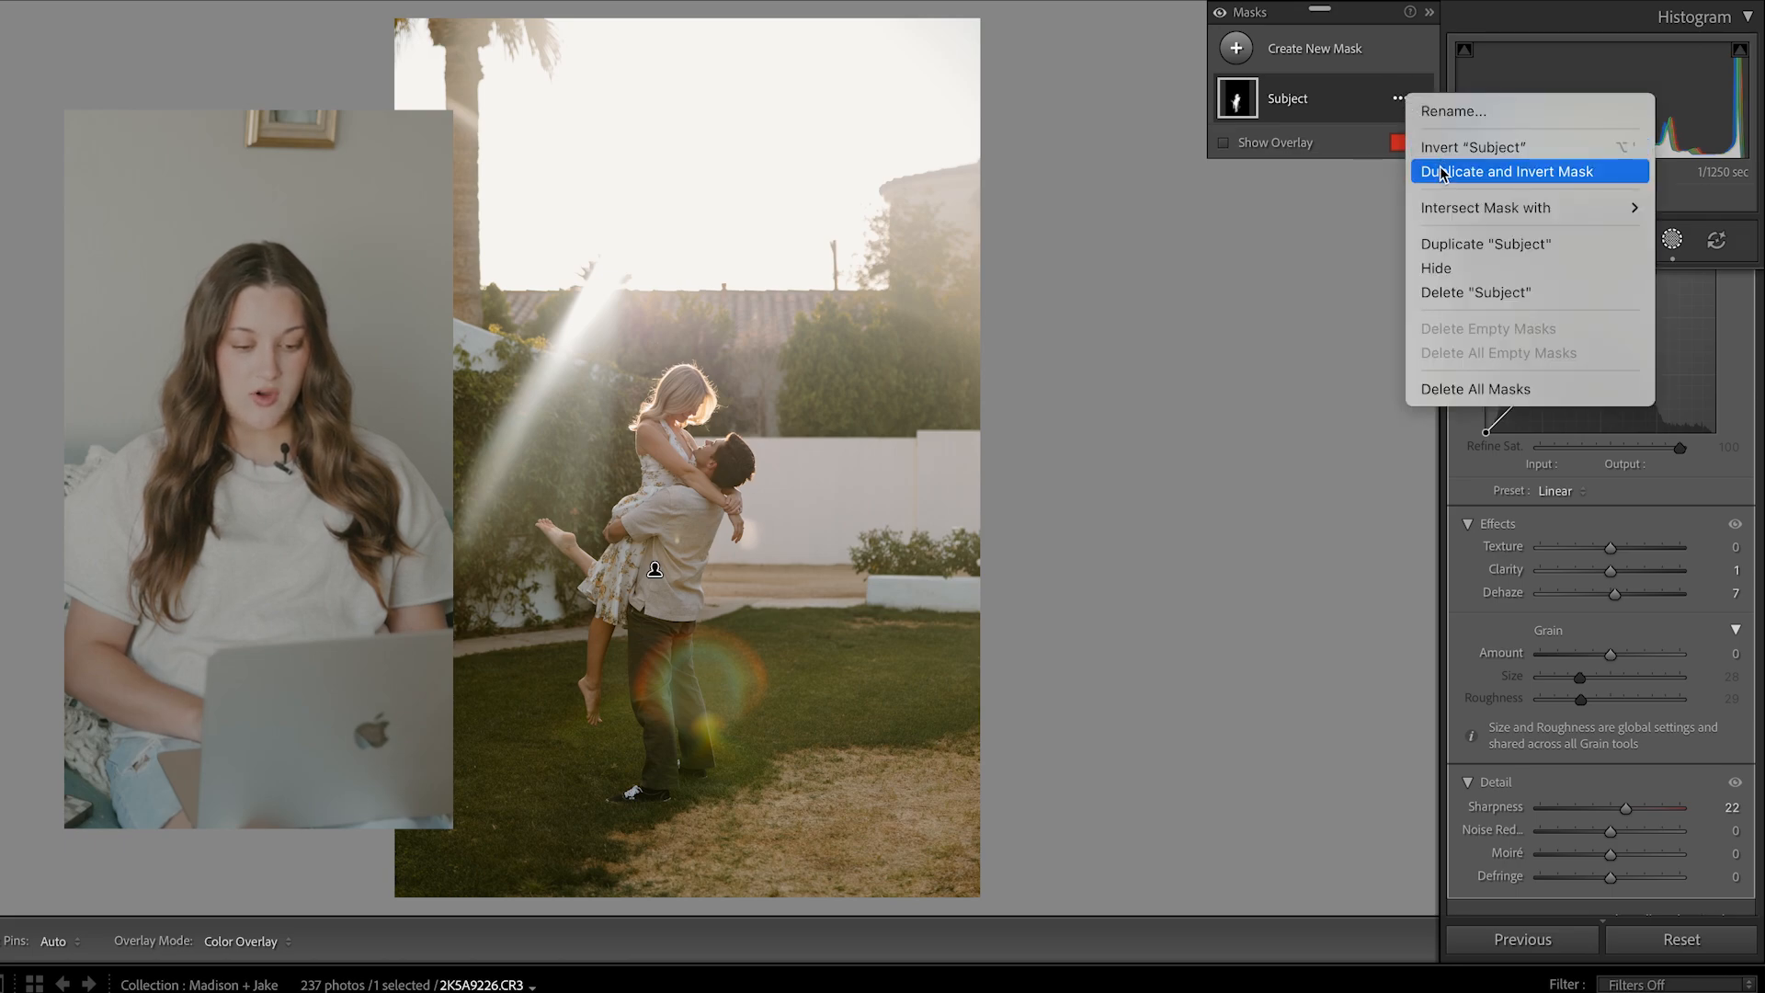
pyautogui.click(1443, 173)
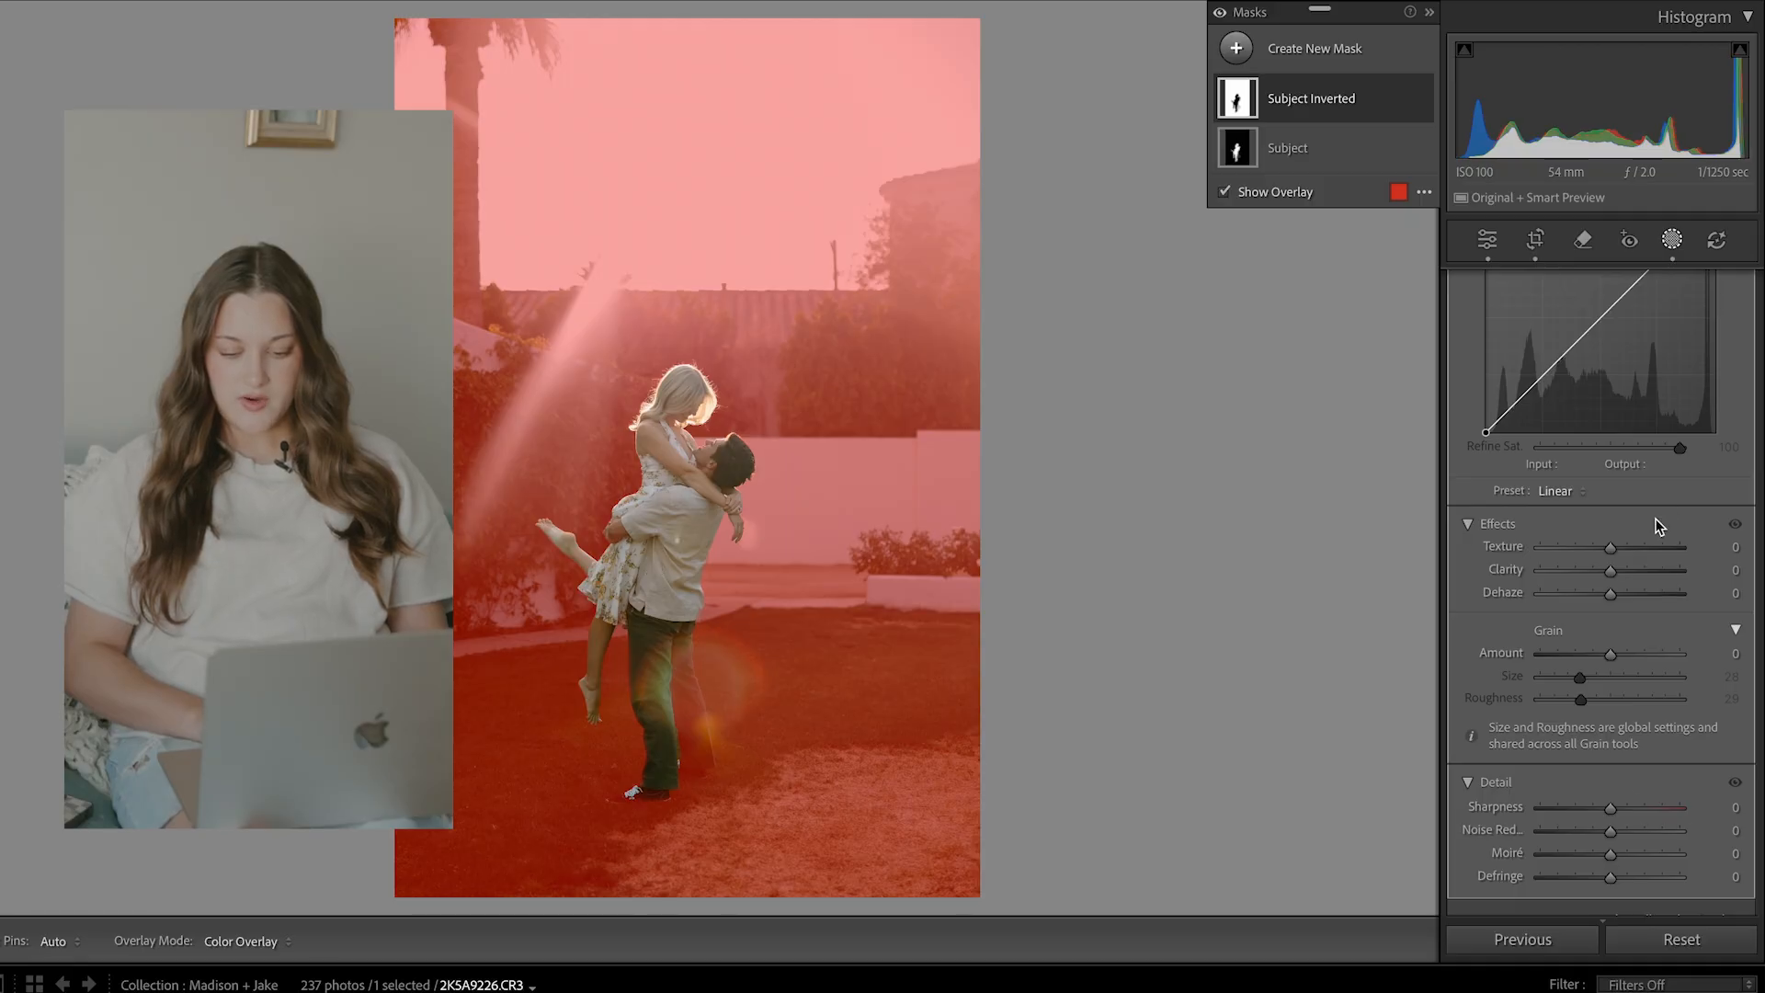
pyautogui.moveTo(1611, 572); pyautogui.dragTo(1606, 575)
pyautogui.click(1613, 592)
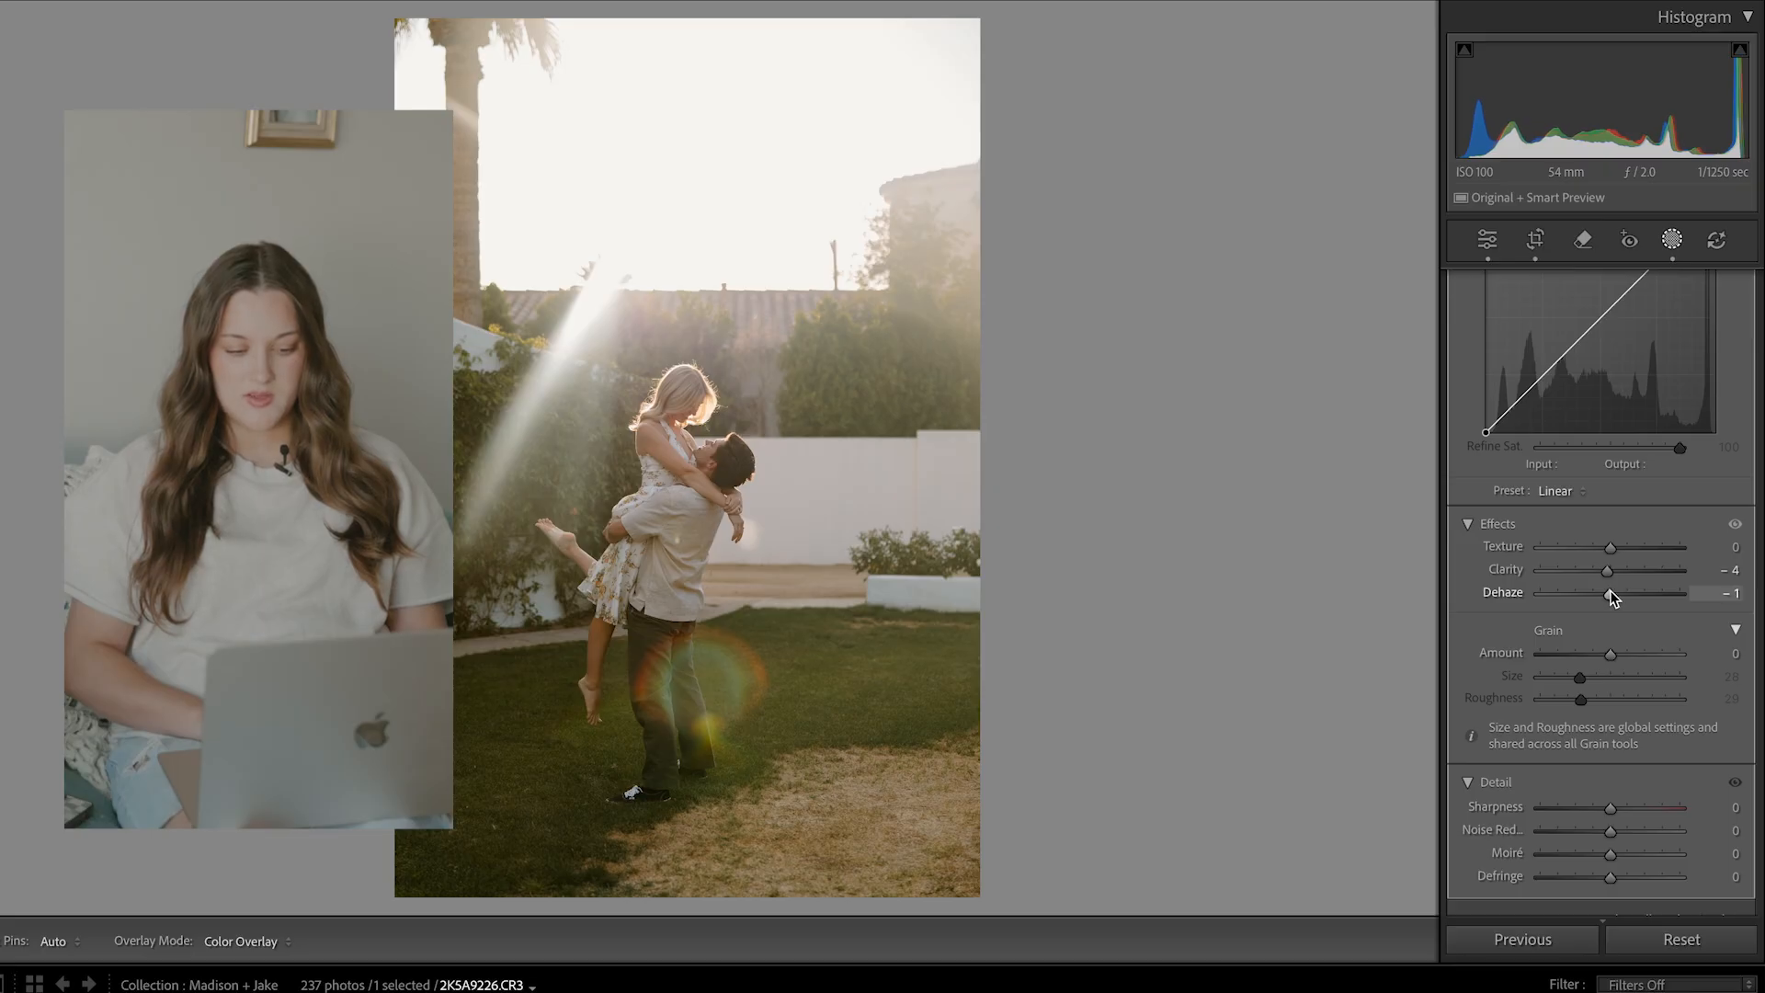
pyautogui.moveTo(1613, 592); pyautogui.dragTo(1612, 592)
pyautogui.moveTo(1612, 592); pyautogui.dragTo(1611, 592)
pyautogui.moveTo(1614, 808); pyautogui.dragTo(1604, 814)
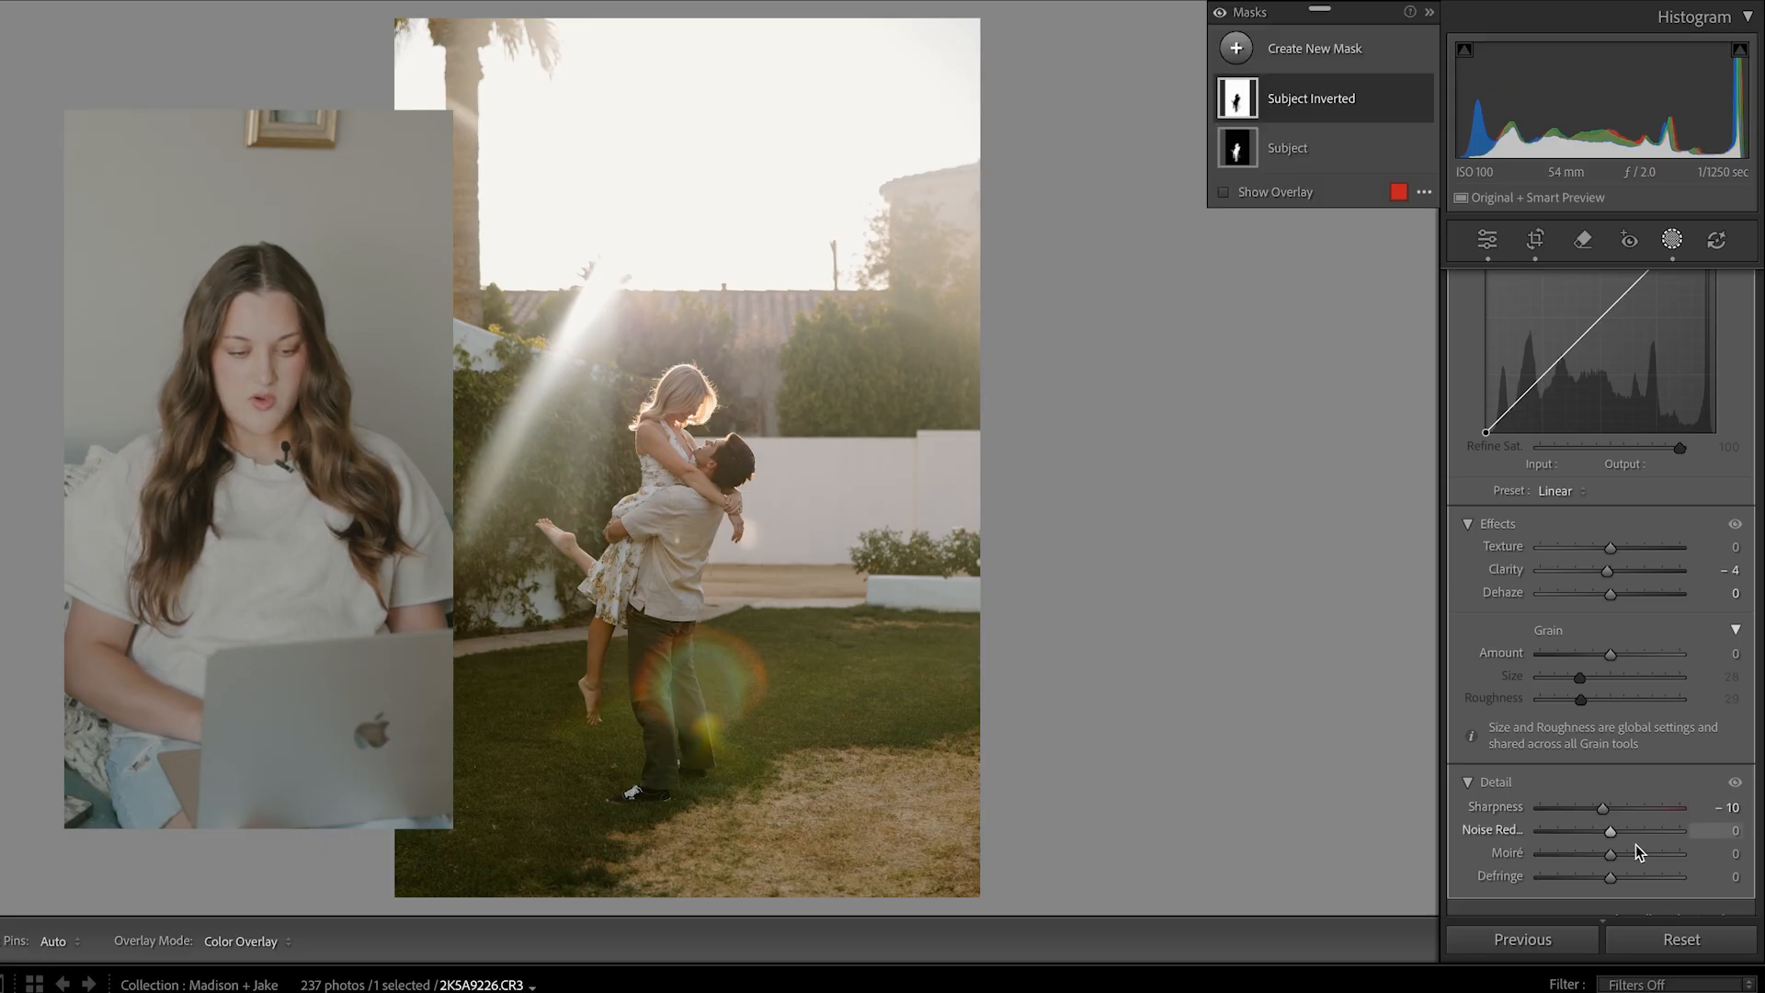
# - Reduce the Subject mask's Dehaze to 6 and Contrast to 12, and toggle the mask's visibility to check its effect
pyautogui.click(1270, 156)
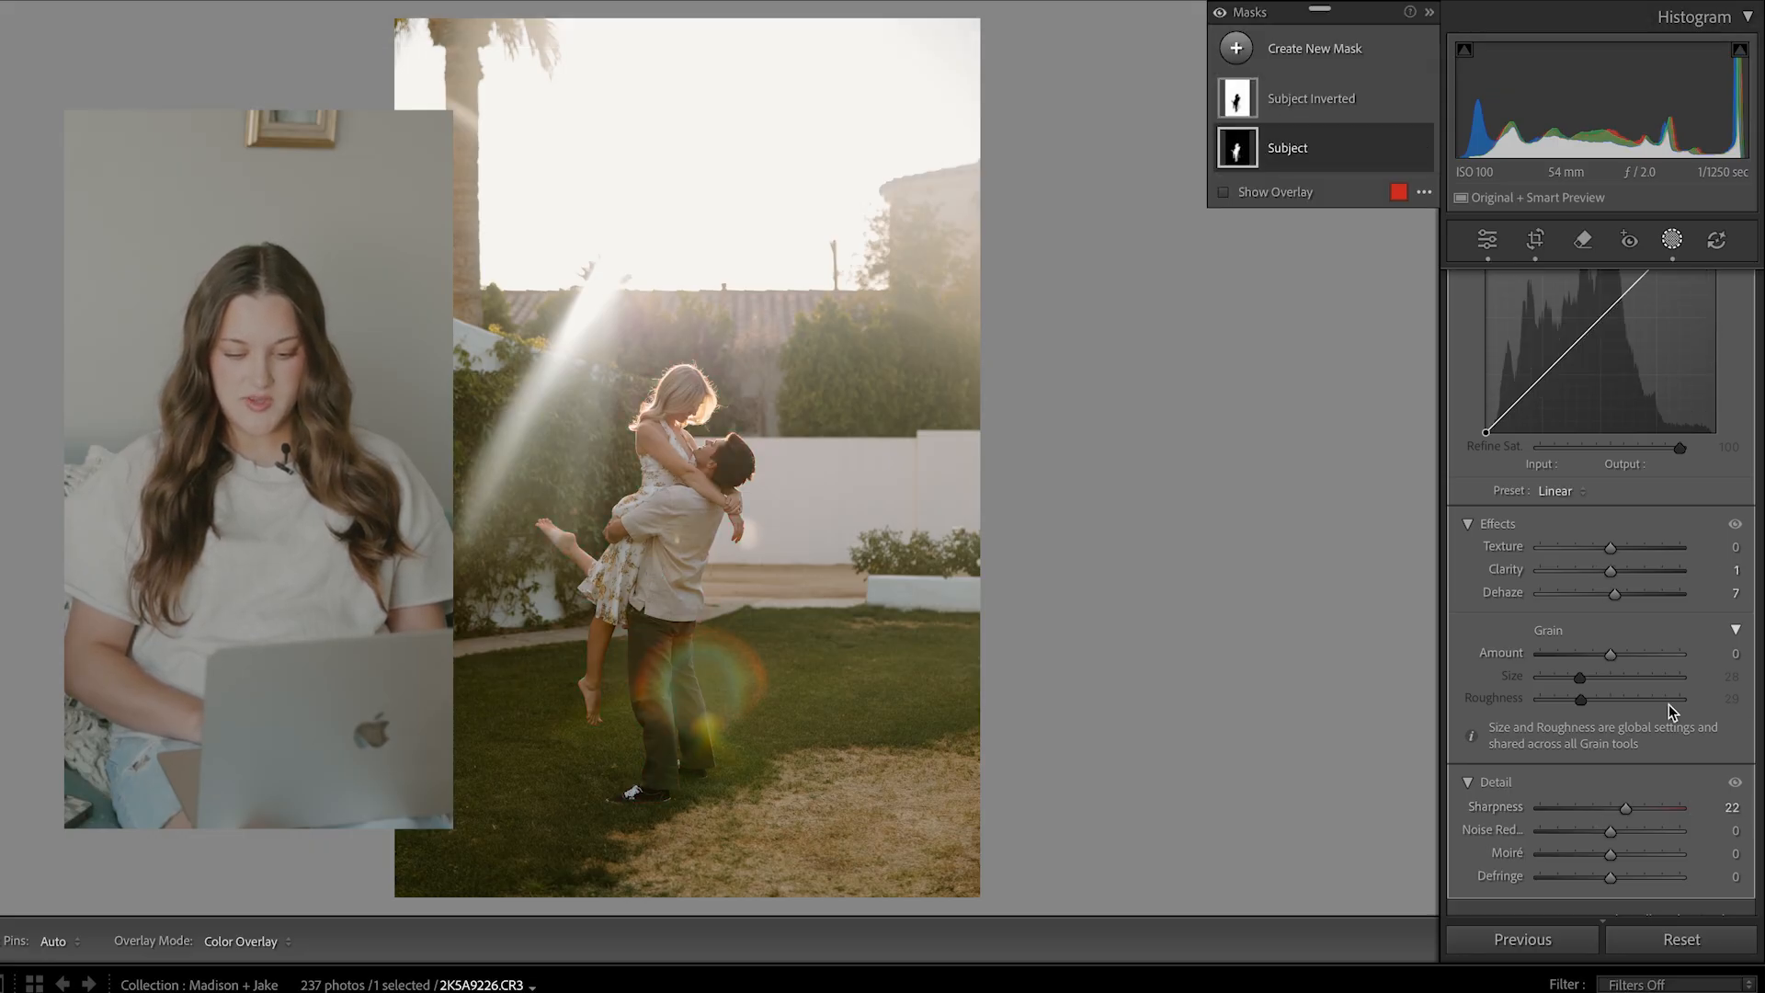
pyautogui.moveTo(1616, 599); pyautogui.dragTo(1616, 599)
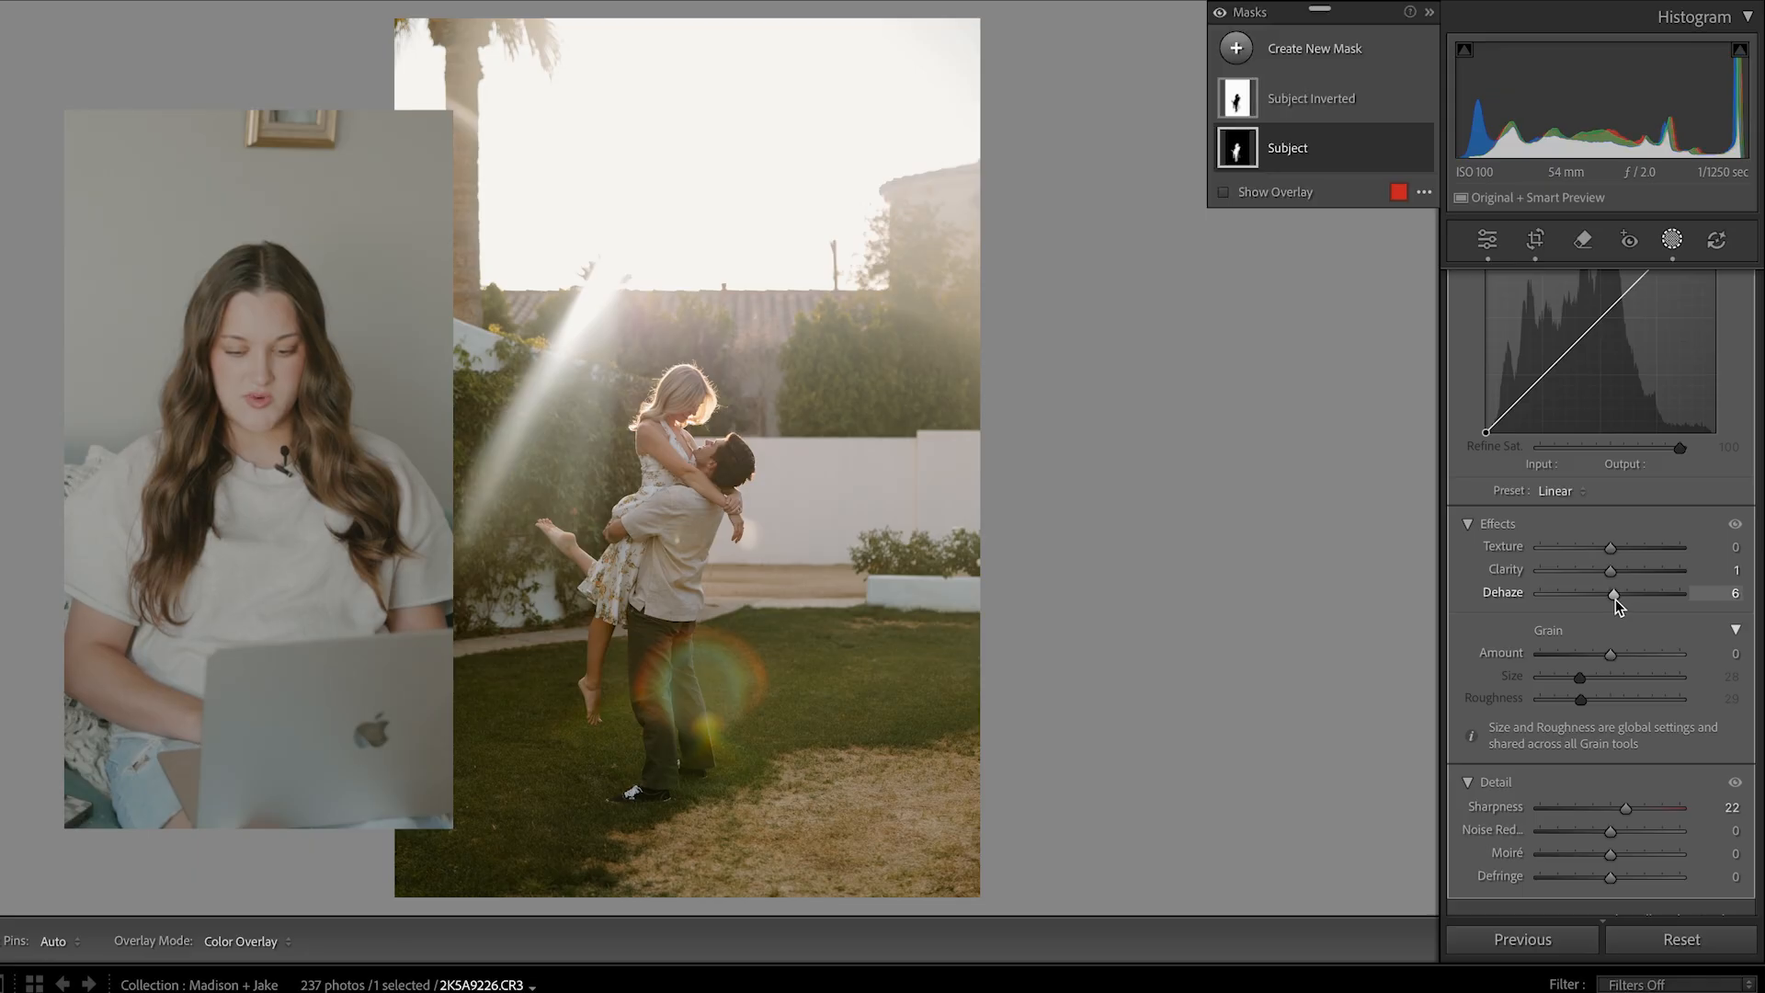
pyautogui.scroll(10, 1641, 569)
pyautogui.moveTo(1630, 493); pyautogui.dragTo(1619, 491)
pyautogui.click(1421, 149)
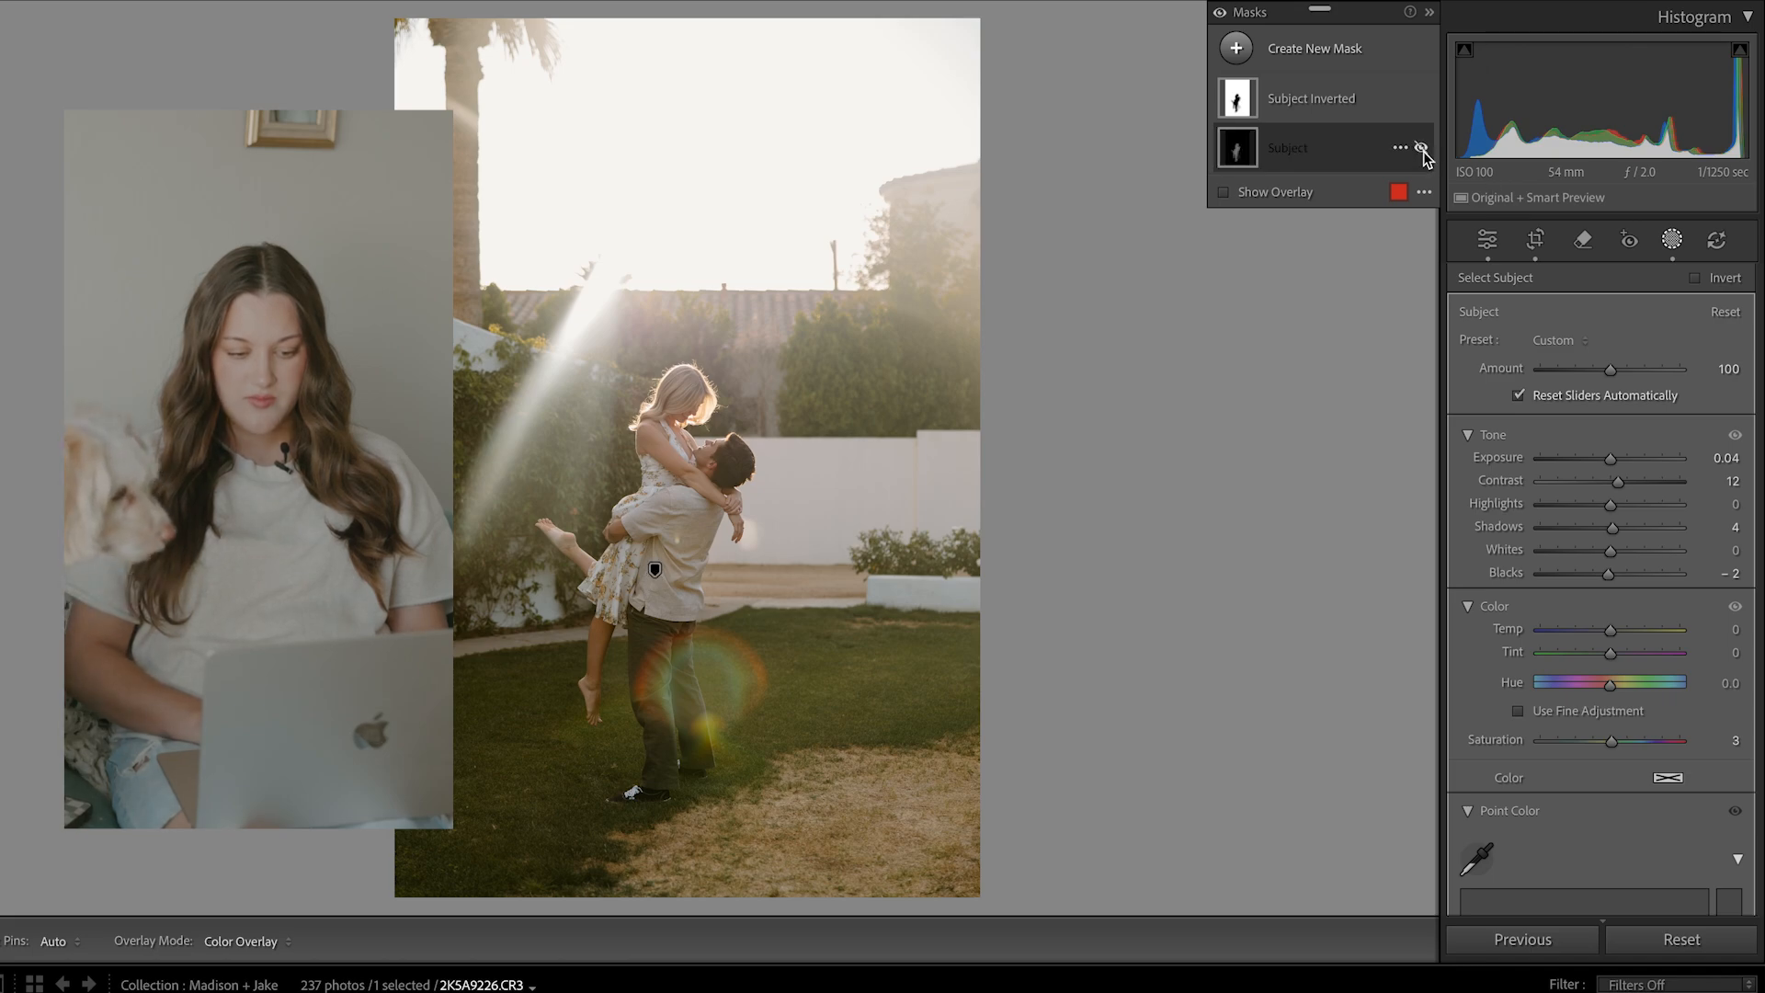
# - In the global Basic adjustments, set Contrast to -4 and Dehaze to +22, keeping Exposure at -0.25
pyautogui.click(1487, 240)
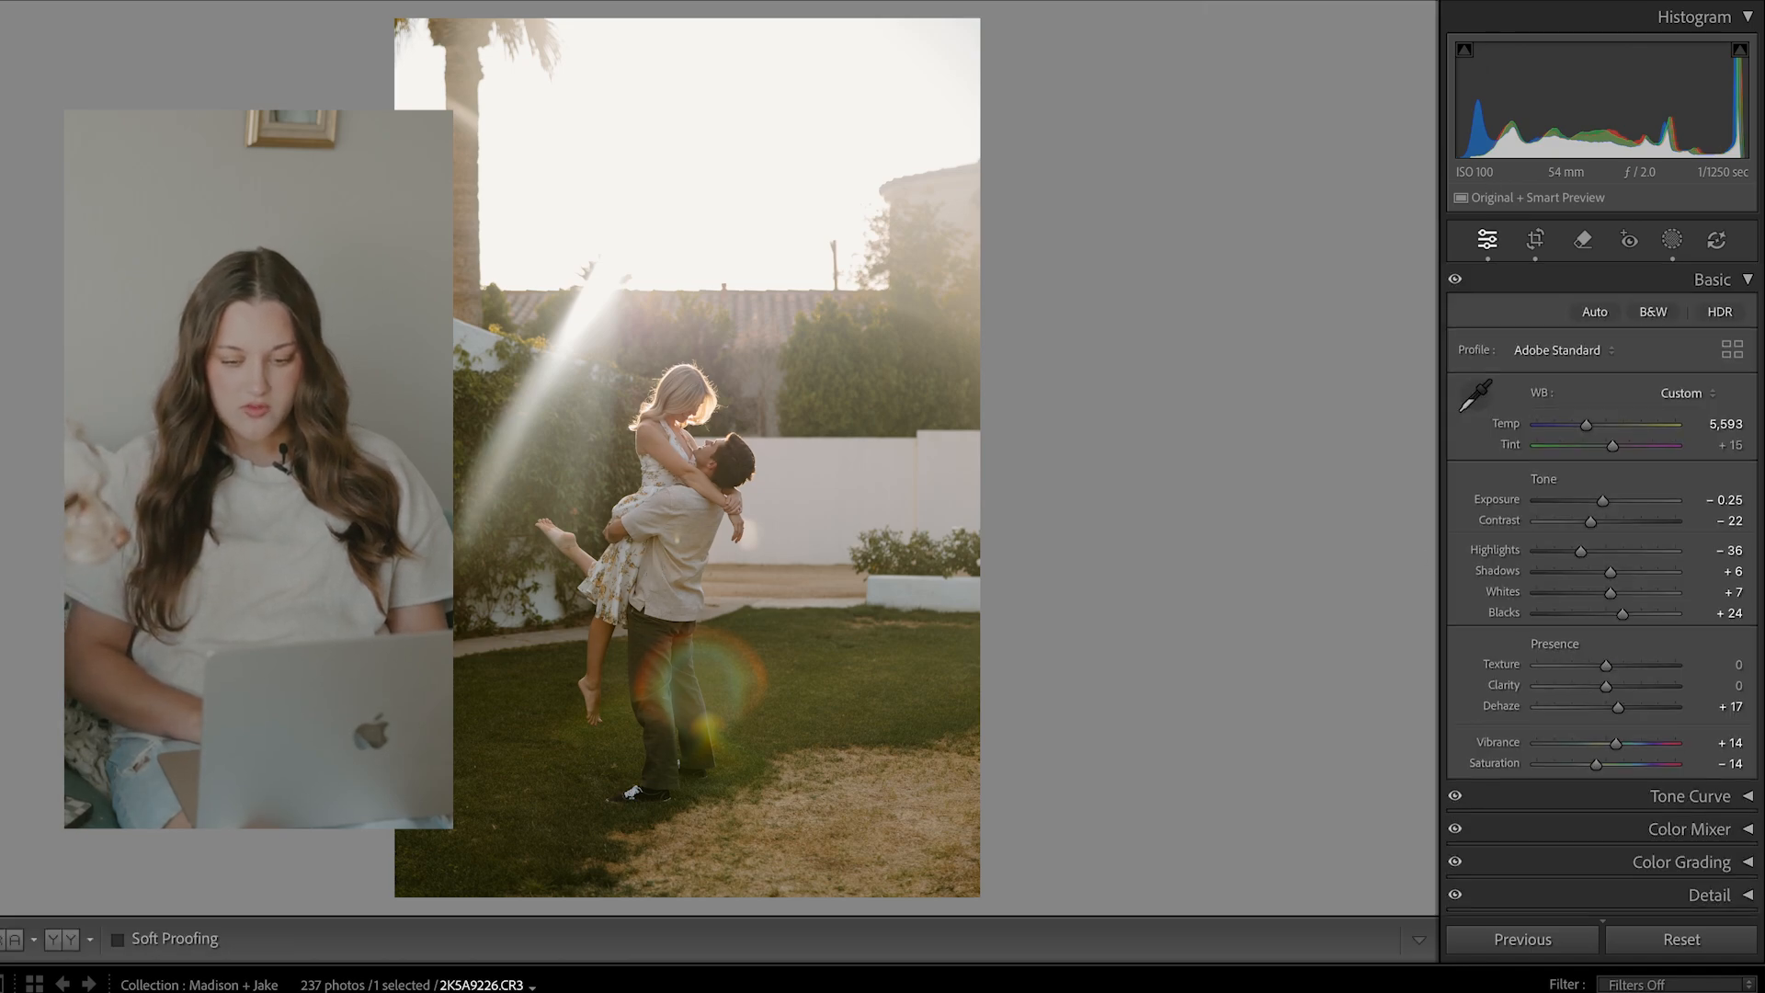
pyautogui.moveTo(1591, 521); pyautogui.dragTo(1610, 526)
pyautogui.moveTo(1619, 712); pyautogui.dragTo(1627, 715)
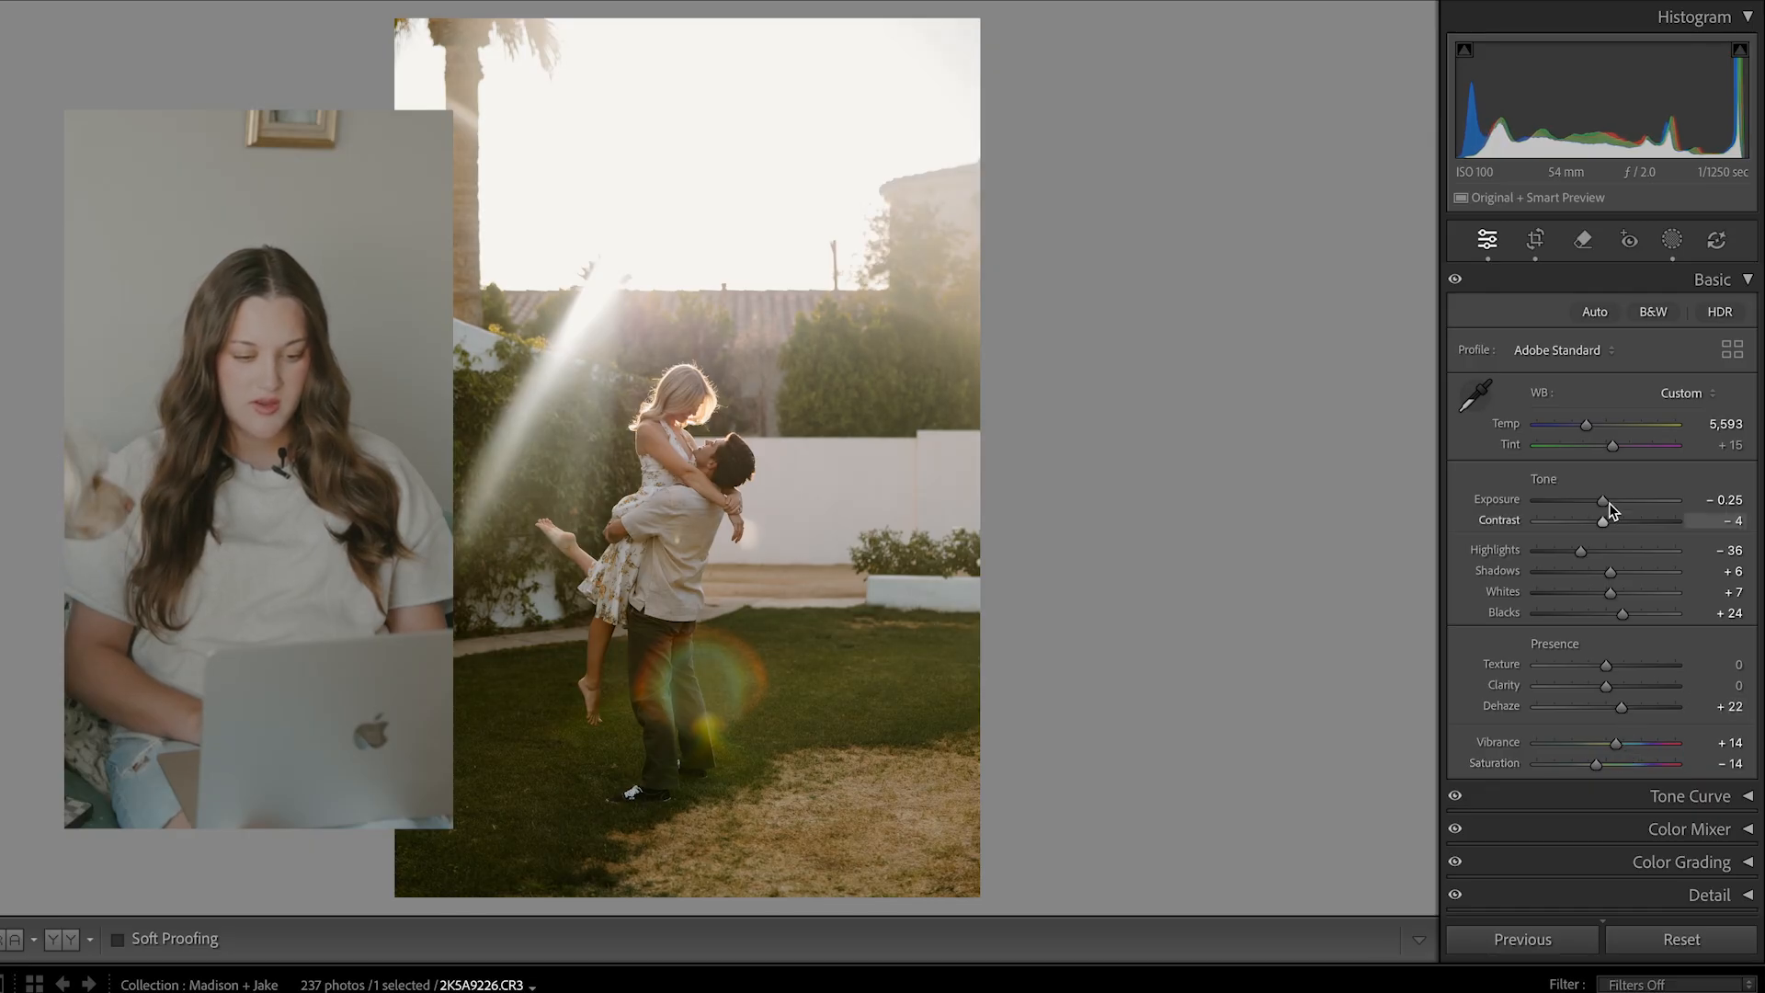
pyautogui.moveTo(1603, 502); pyautogui.dragTo(1603, 503)
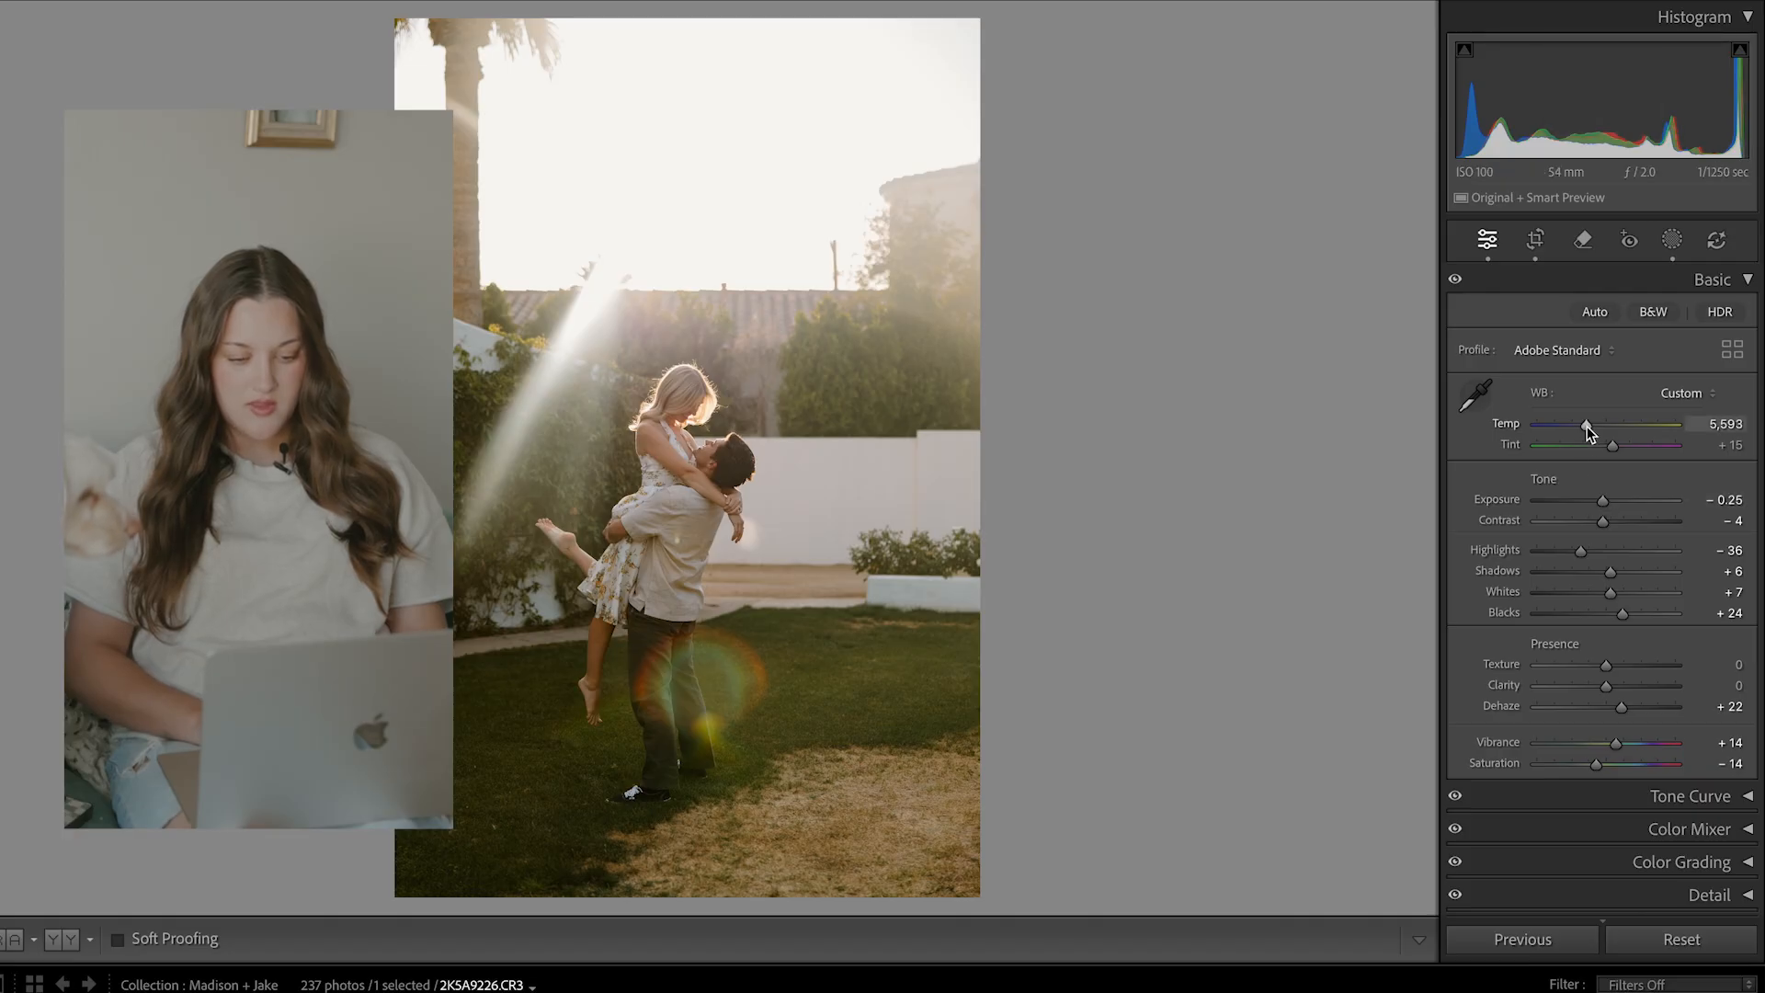
# - Set the global white balance Temp to 5,791, checking the couple's skin tones up close
pyautogui.moveTo(1589, 427); pyautogui.dragTo(1588, 429)
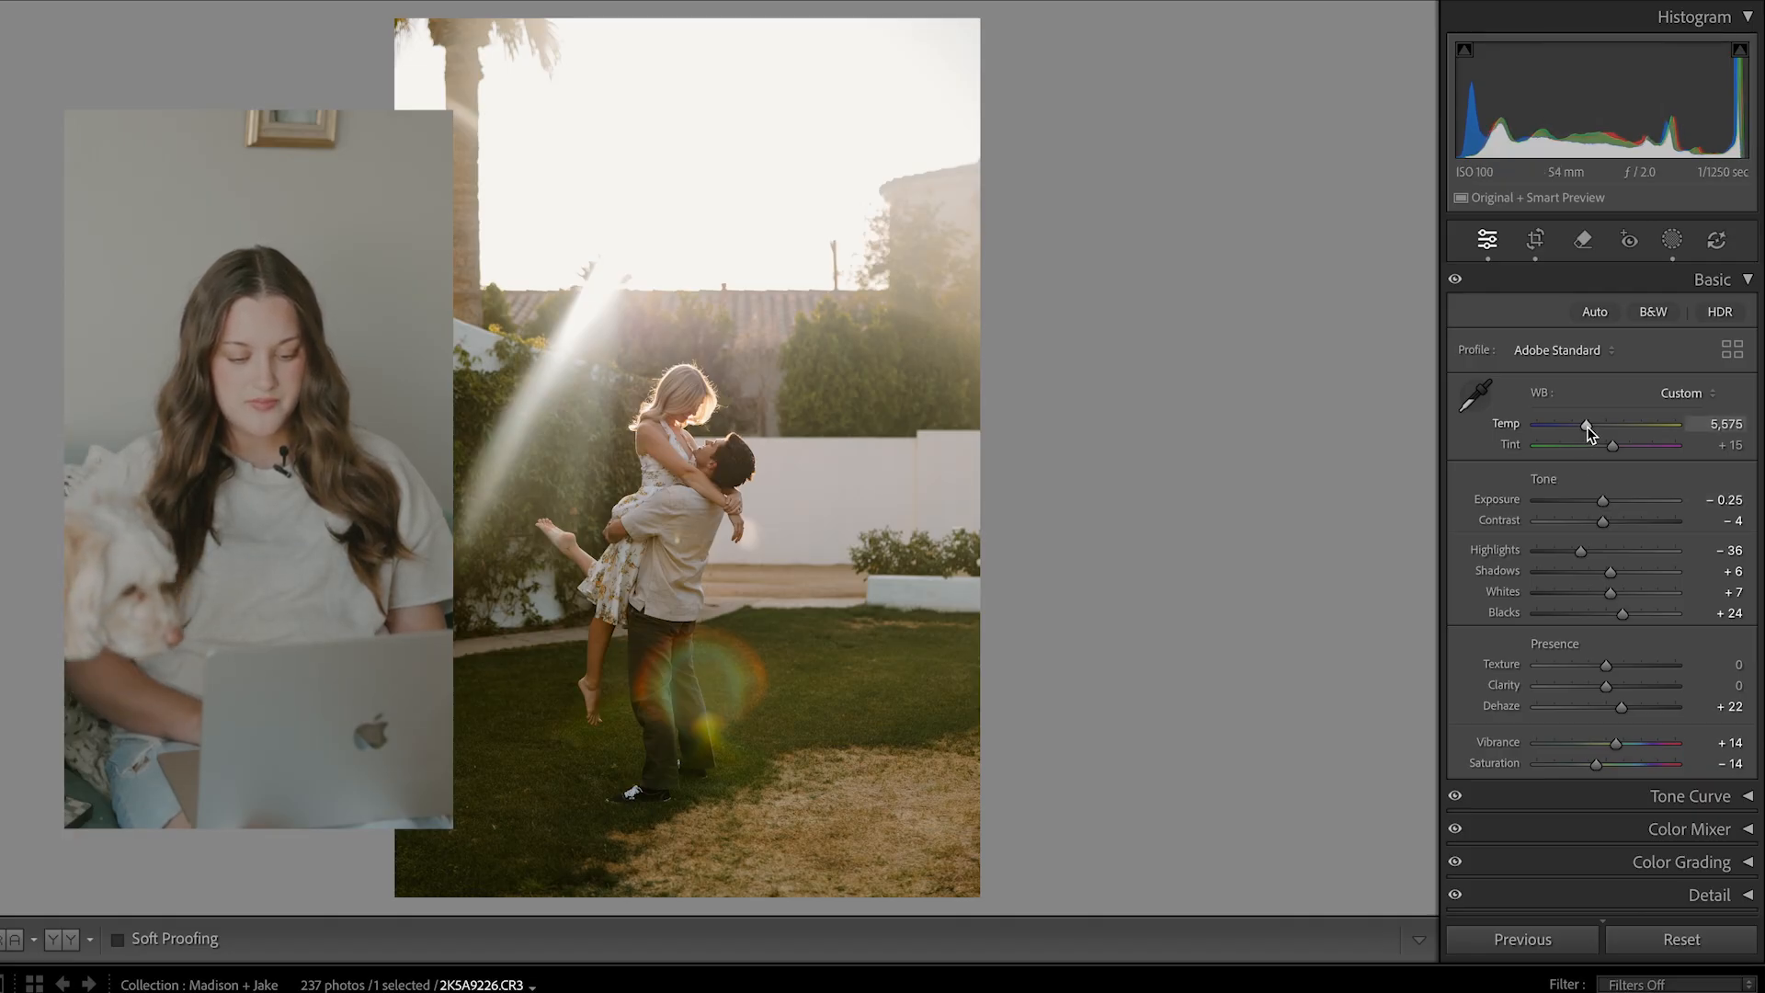
pyautogui.moveTo(1589, 429); pyautogui.dragTo(1591, 428)
pyautogui.click(716, 408)
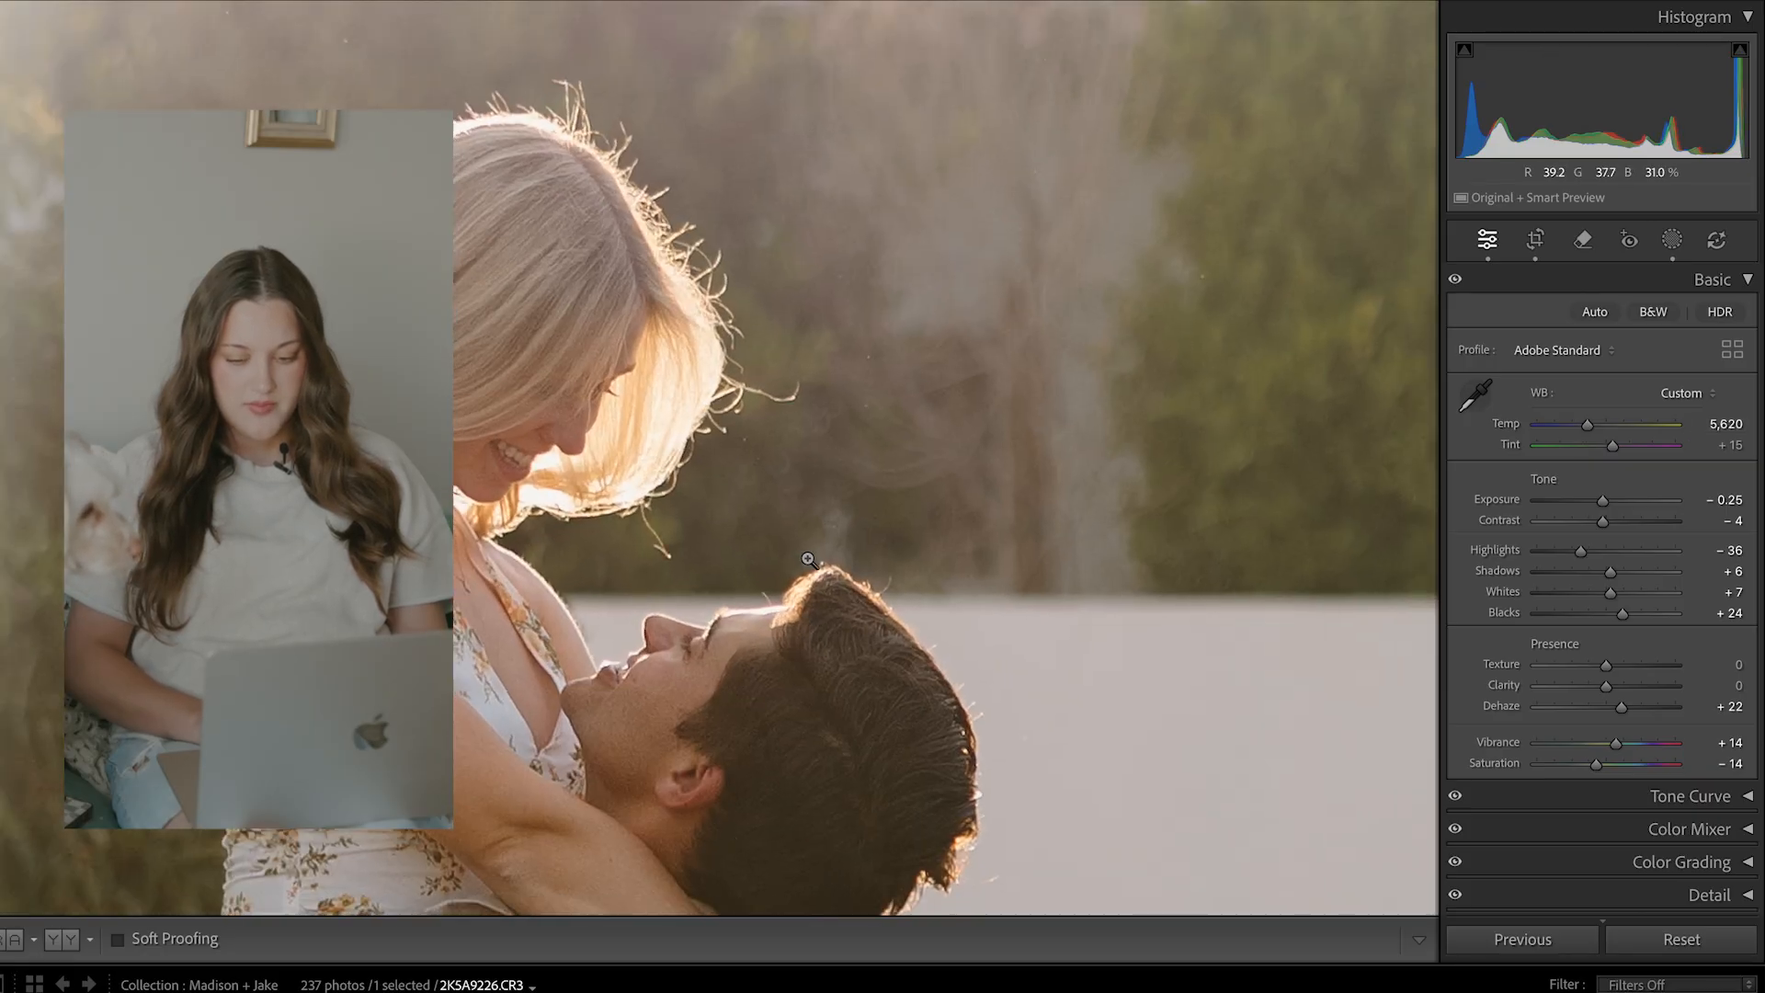
pyautogui.click(716, 408)
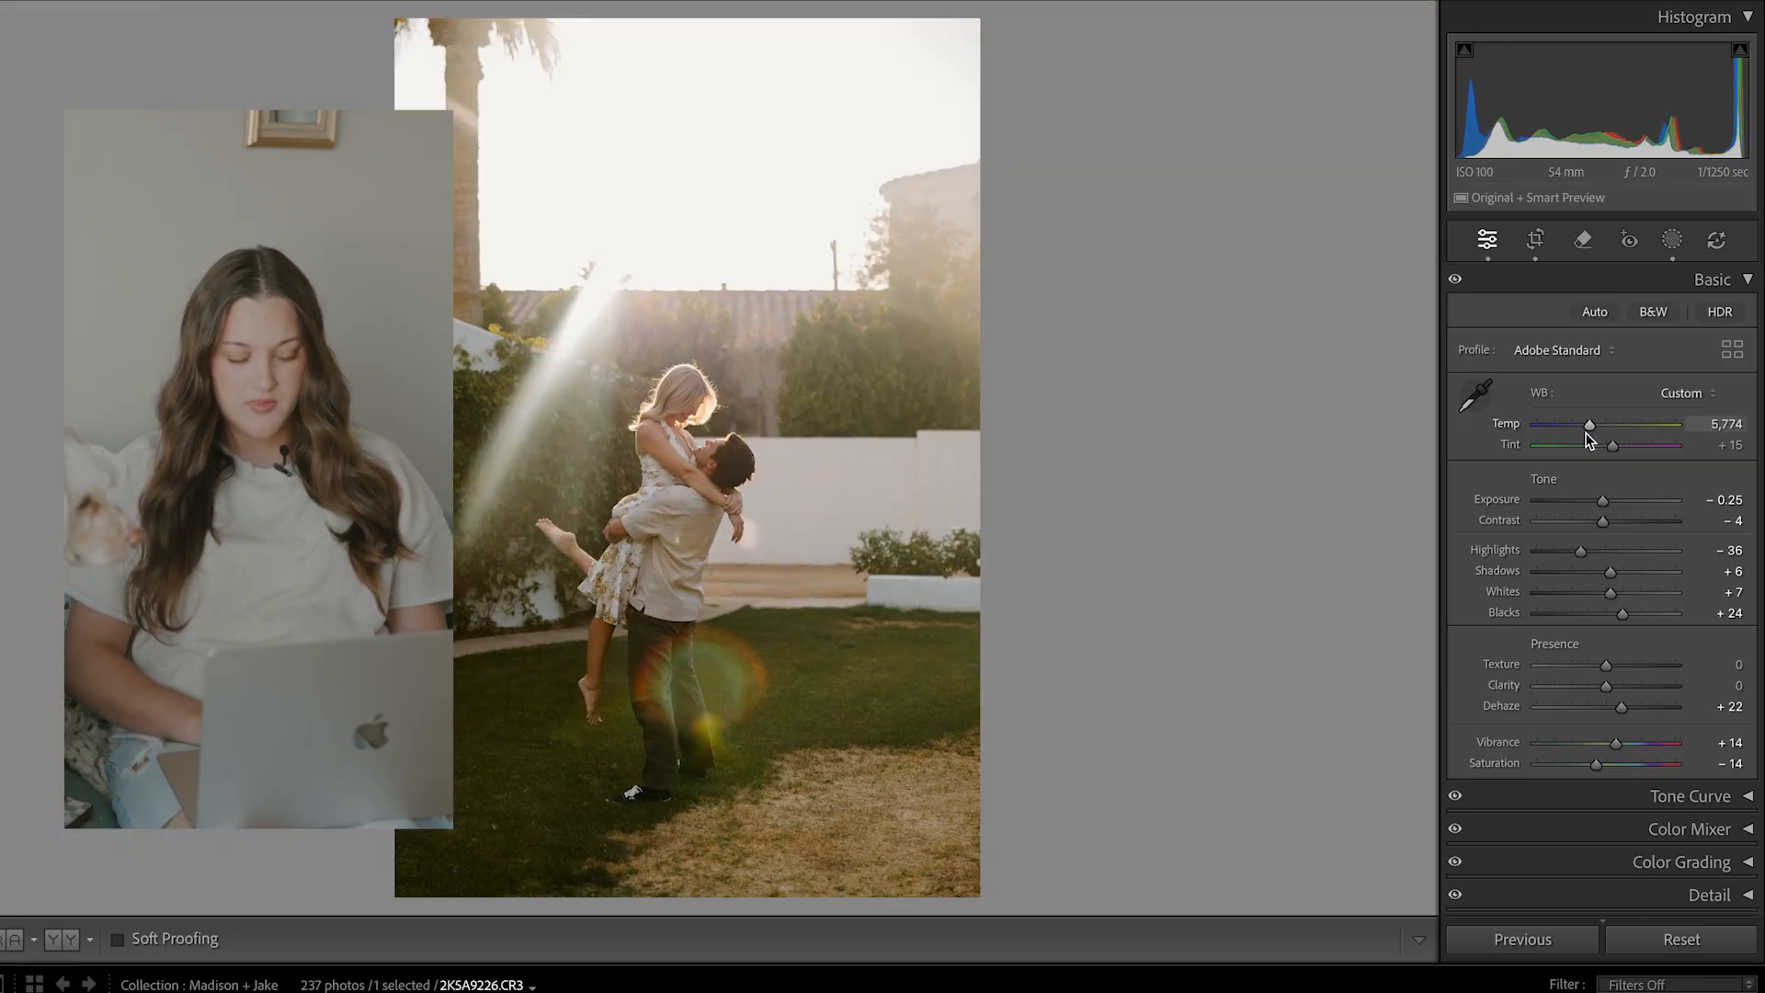
pyautogui.click(666, 478)
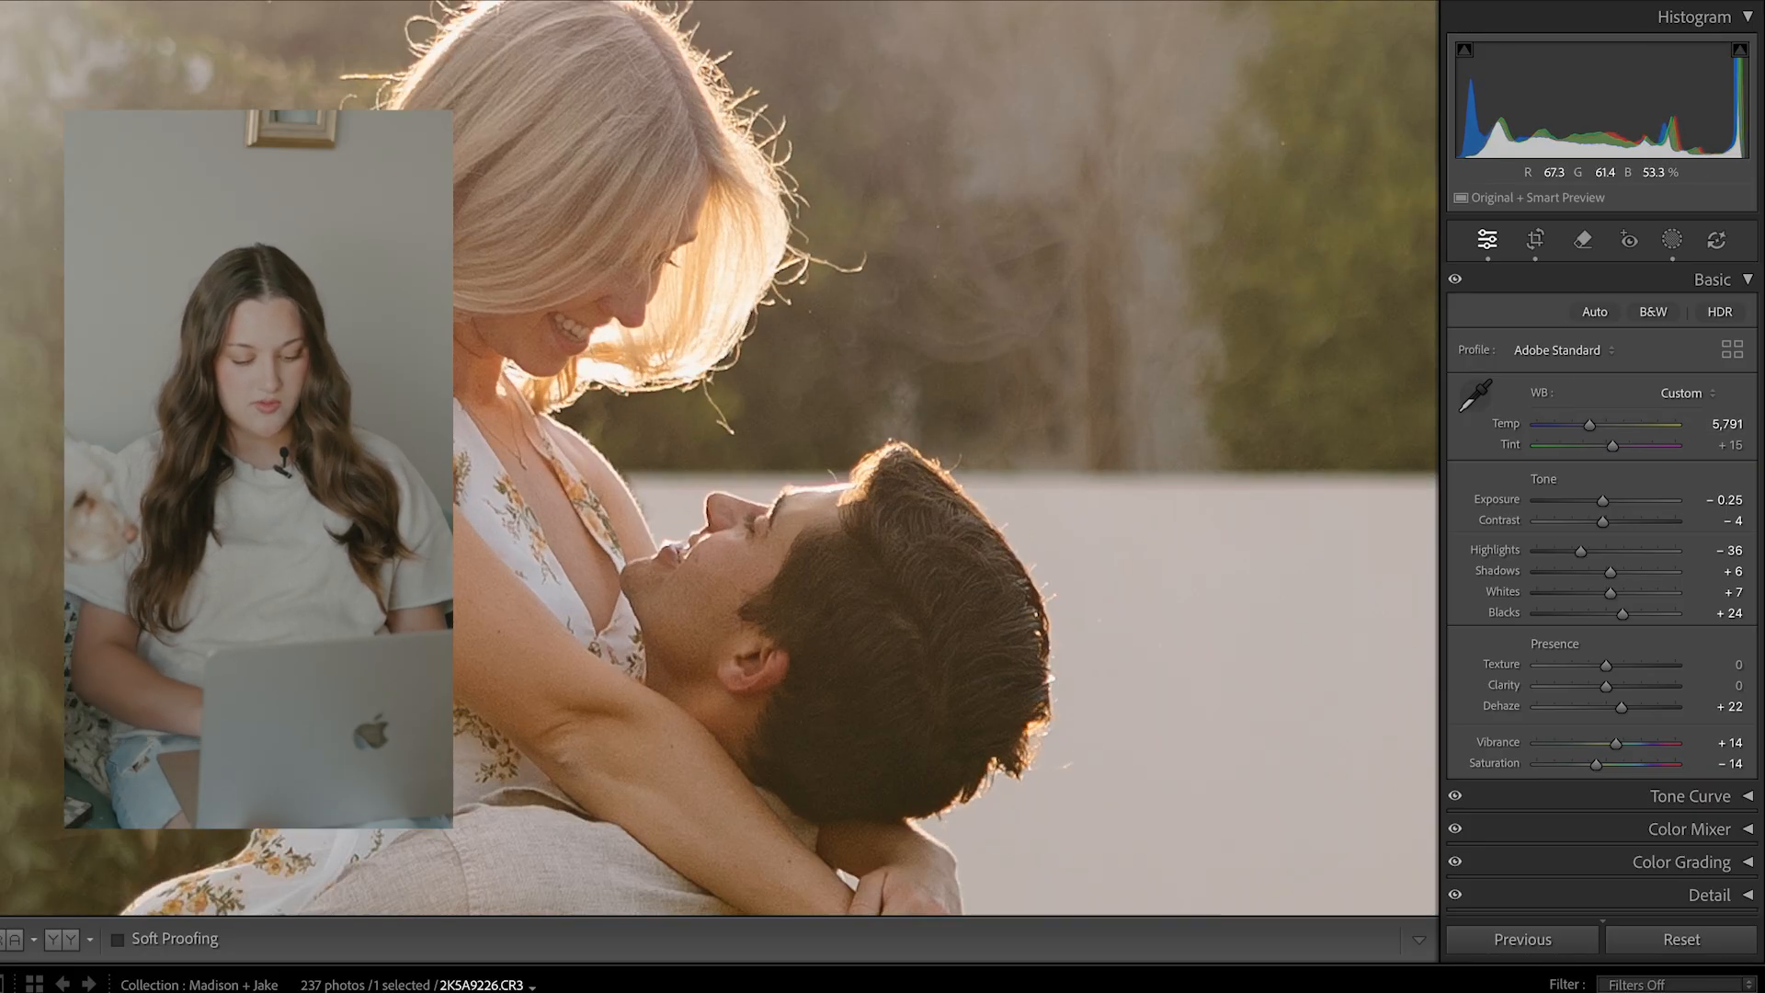
pyautogui.click(940, 389)
# - Compare the edited photo with its unedited version, and set the white balance Temp to 5,743
pyautogui.hotkey('ctrl', 'shift', 'r')
pyautogui.hotkey('ctrl', 'z')
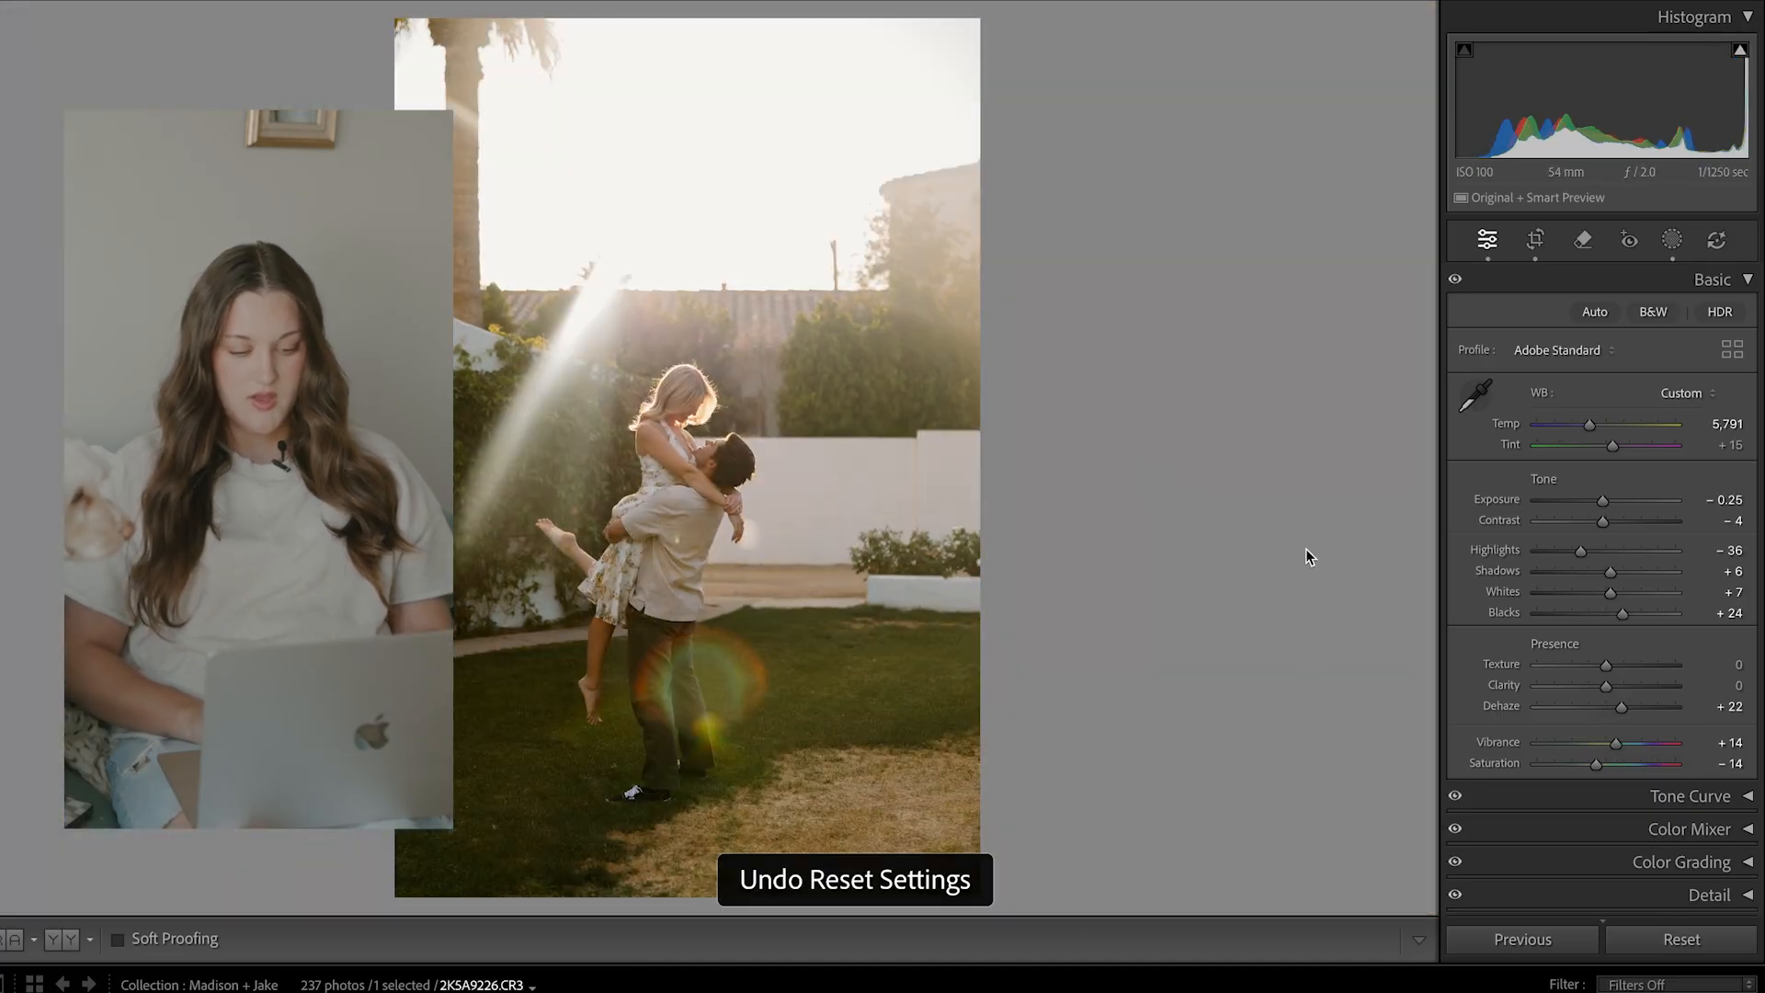
pyautogui.press('\\')
pyautogui.press('\\')
pyautogui.press('\\')
pyautogui.press('\\')
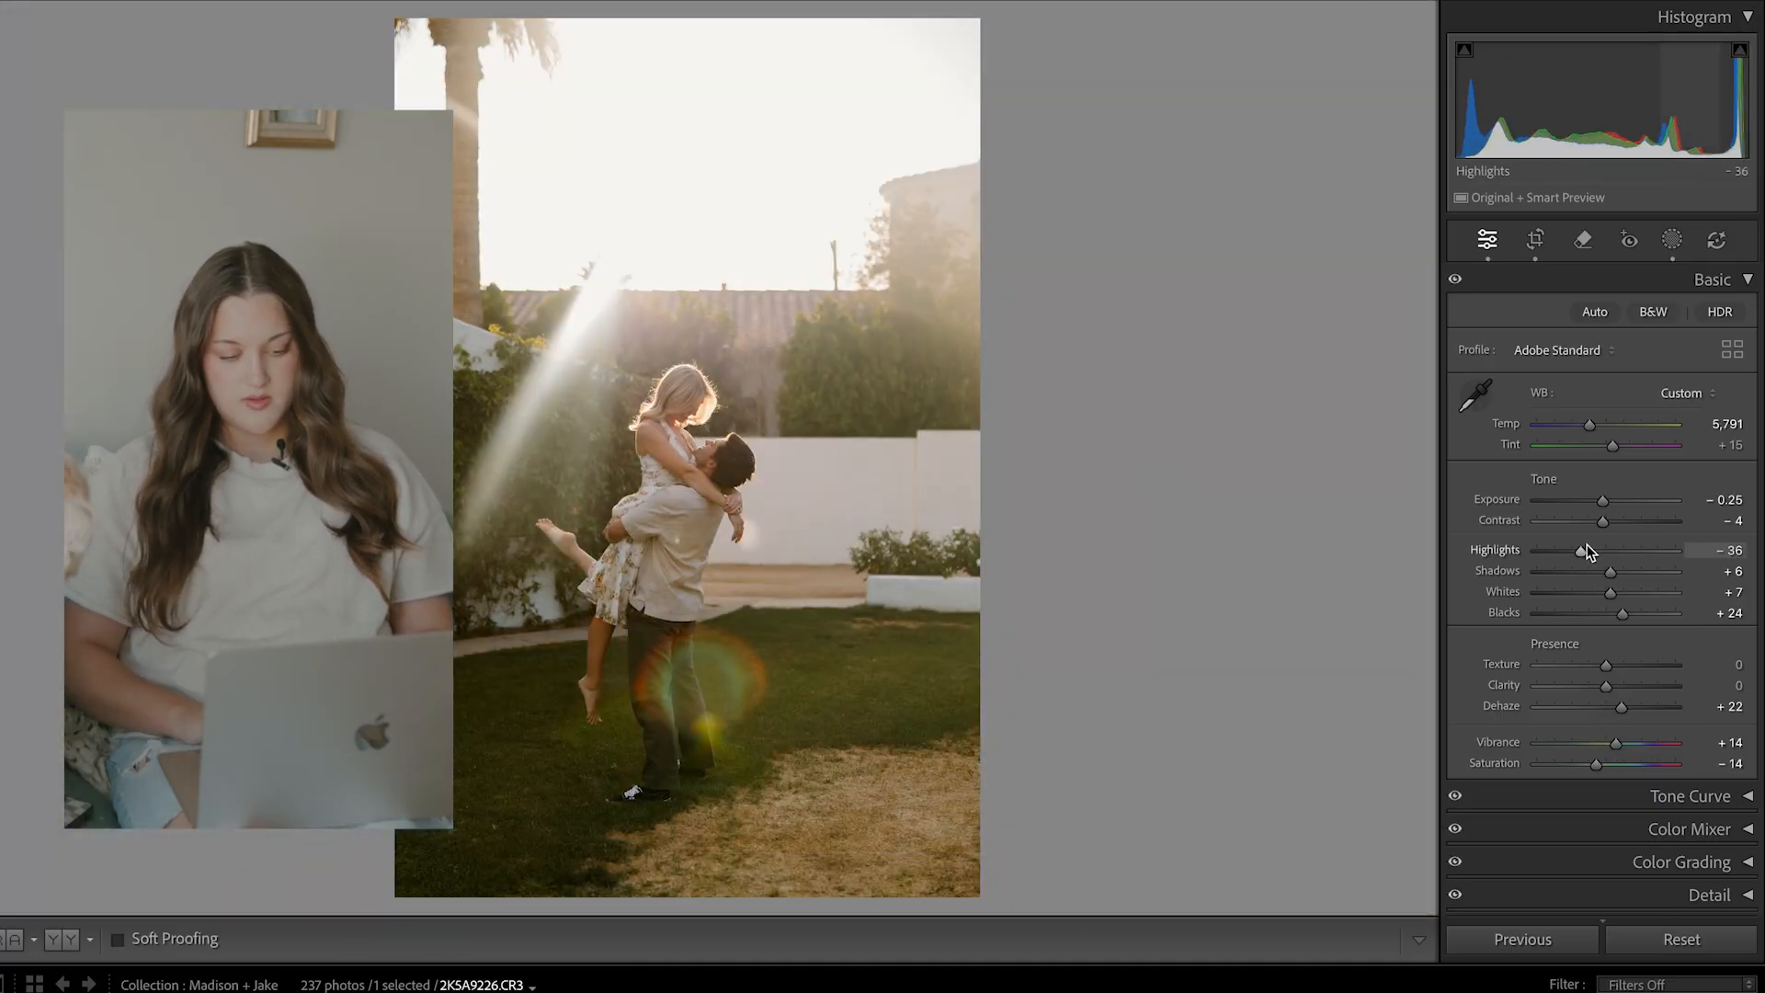
pyautogui.click(1591, 431)
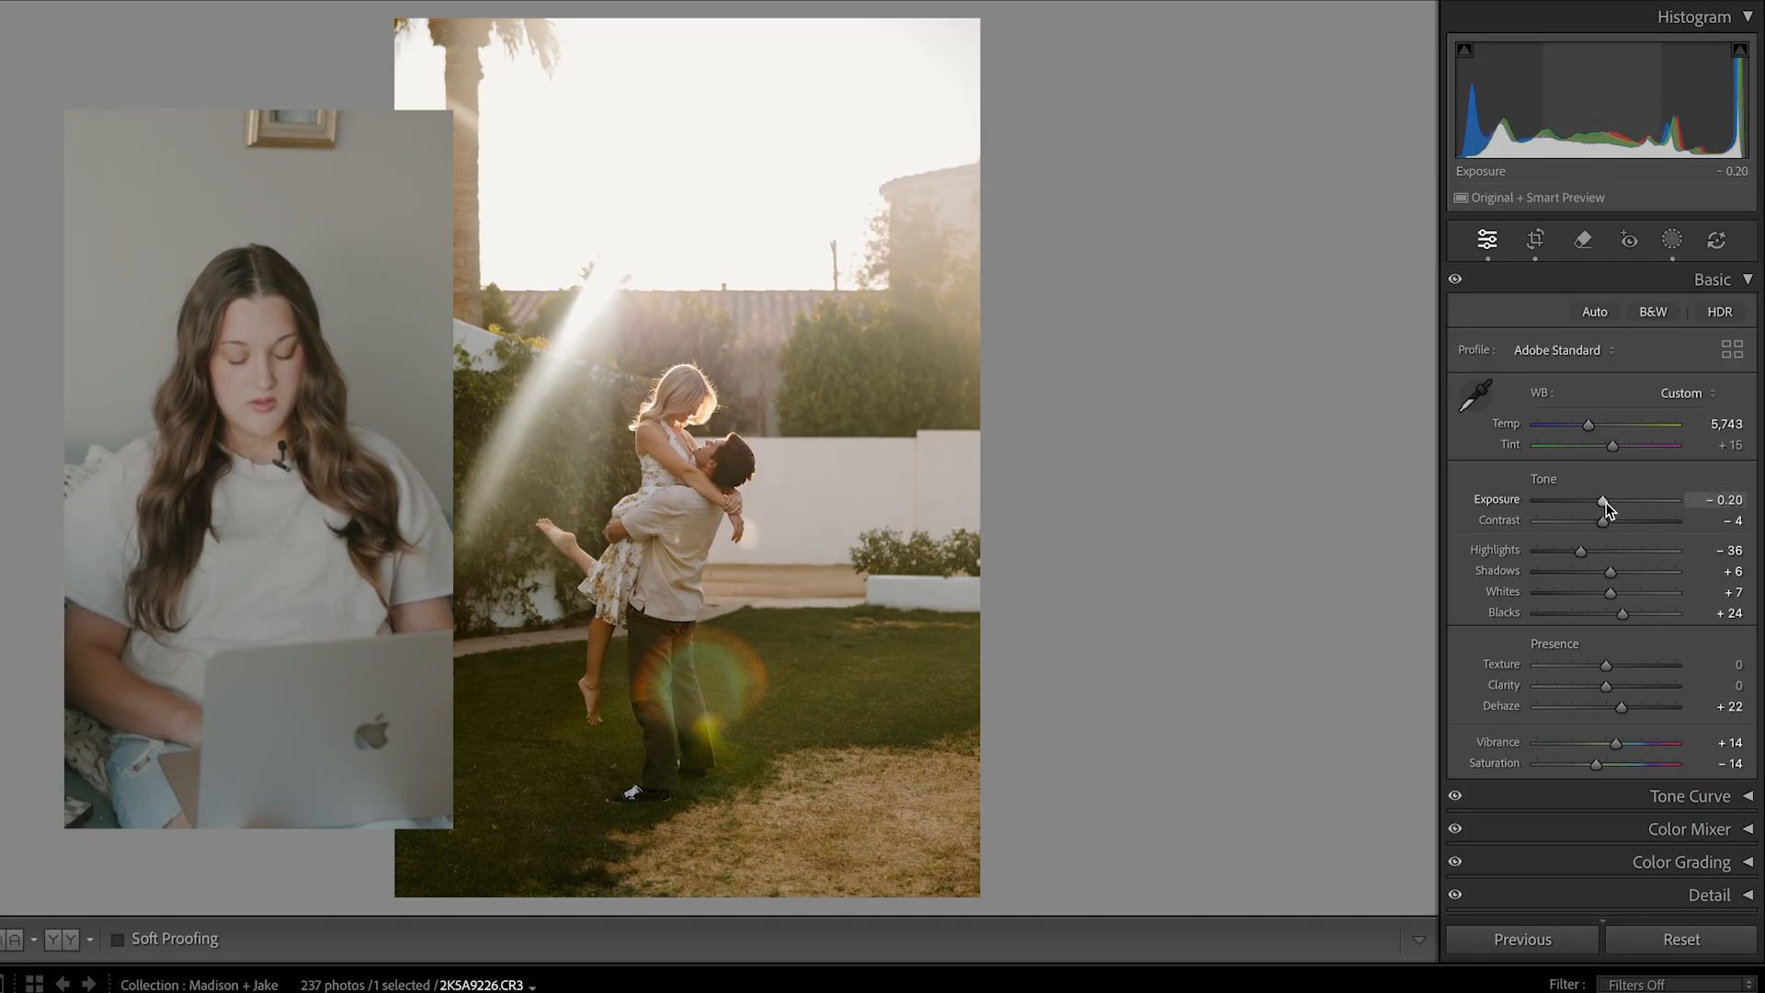
# - Paint over the stray flyaway hairs around the woman's head at brush size 8 and remove them with generative AI
pyautogui.click(751, 427)
pyautogui.click(750, 428)
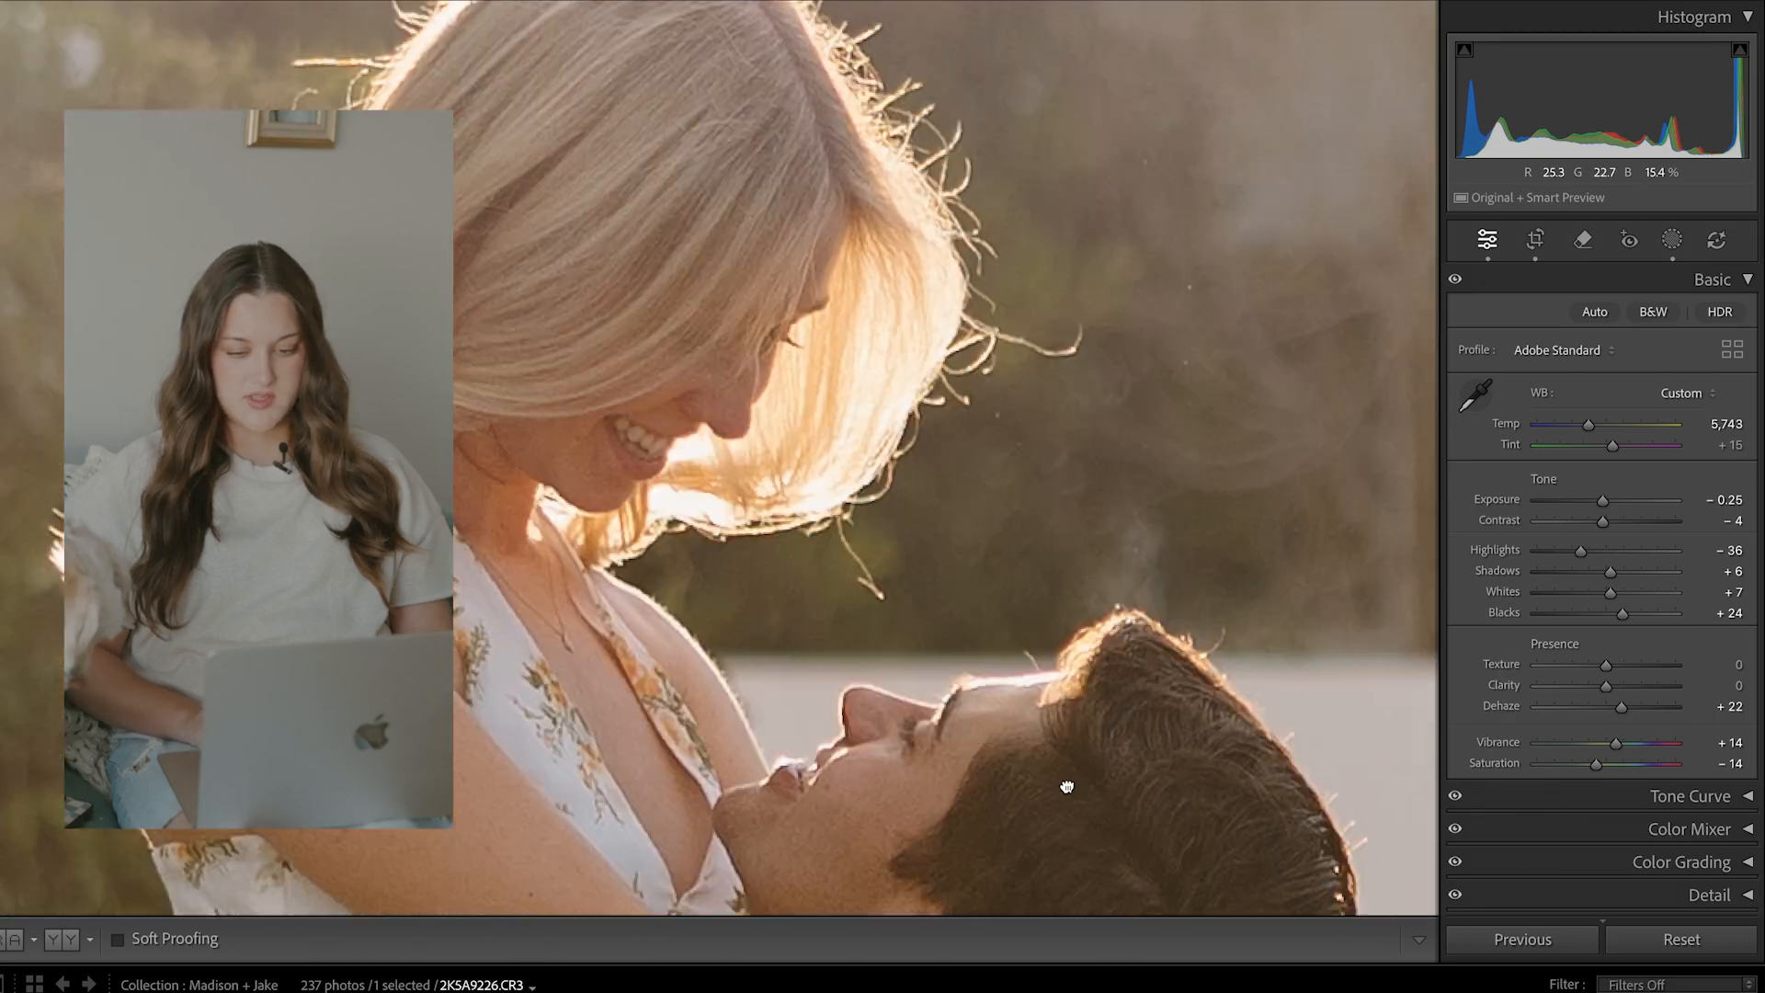
pyautogui.moveTo(1066, 787); pyautogui.dragTo(1154, 881)
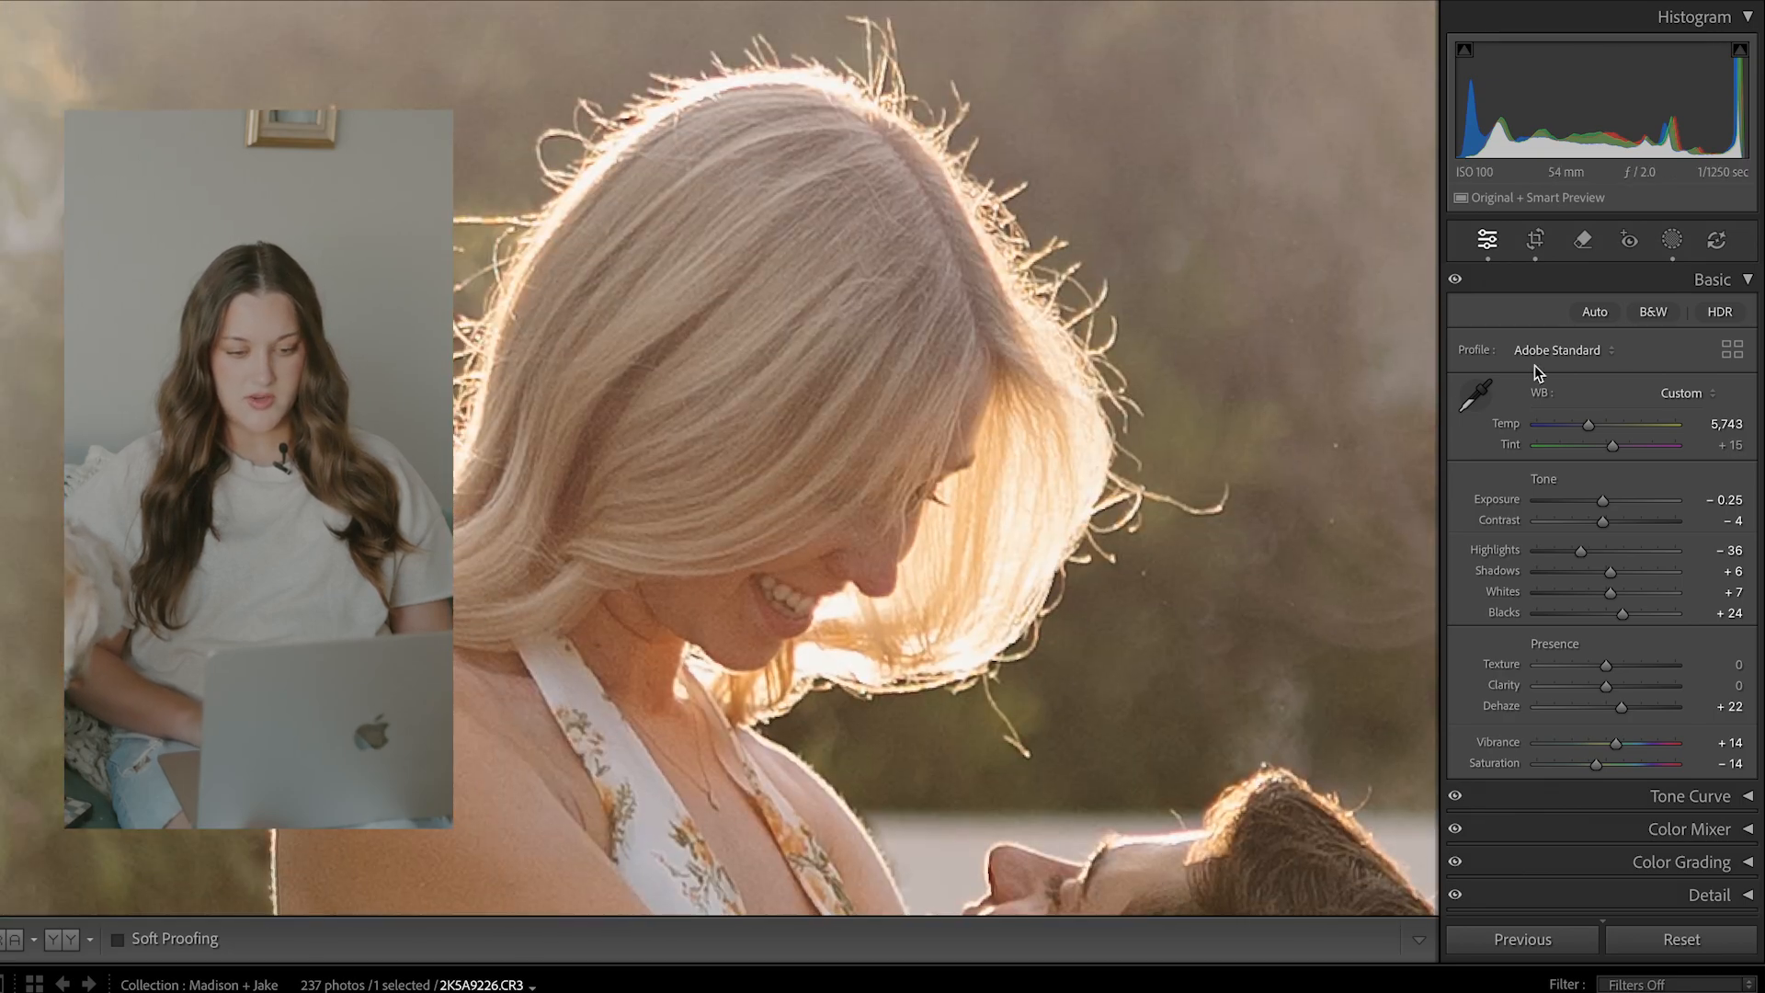
pyautogui.moveTo(1297, 300); pyautogui.dragTo(1288, 321)
pyautogui.click(1584, 239)
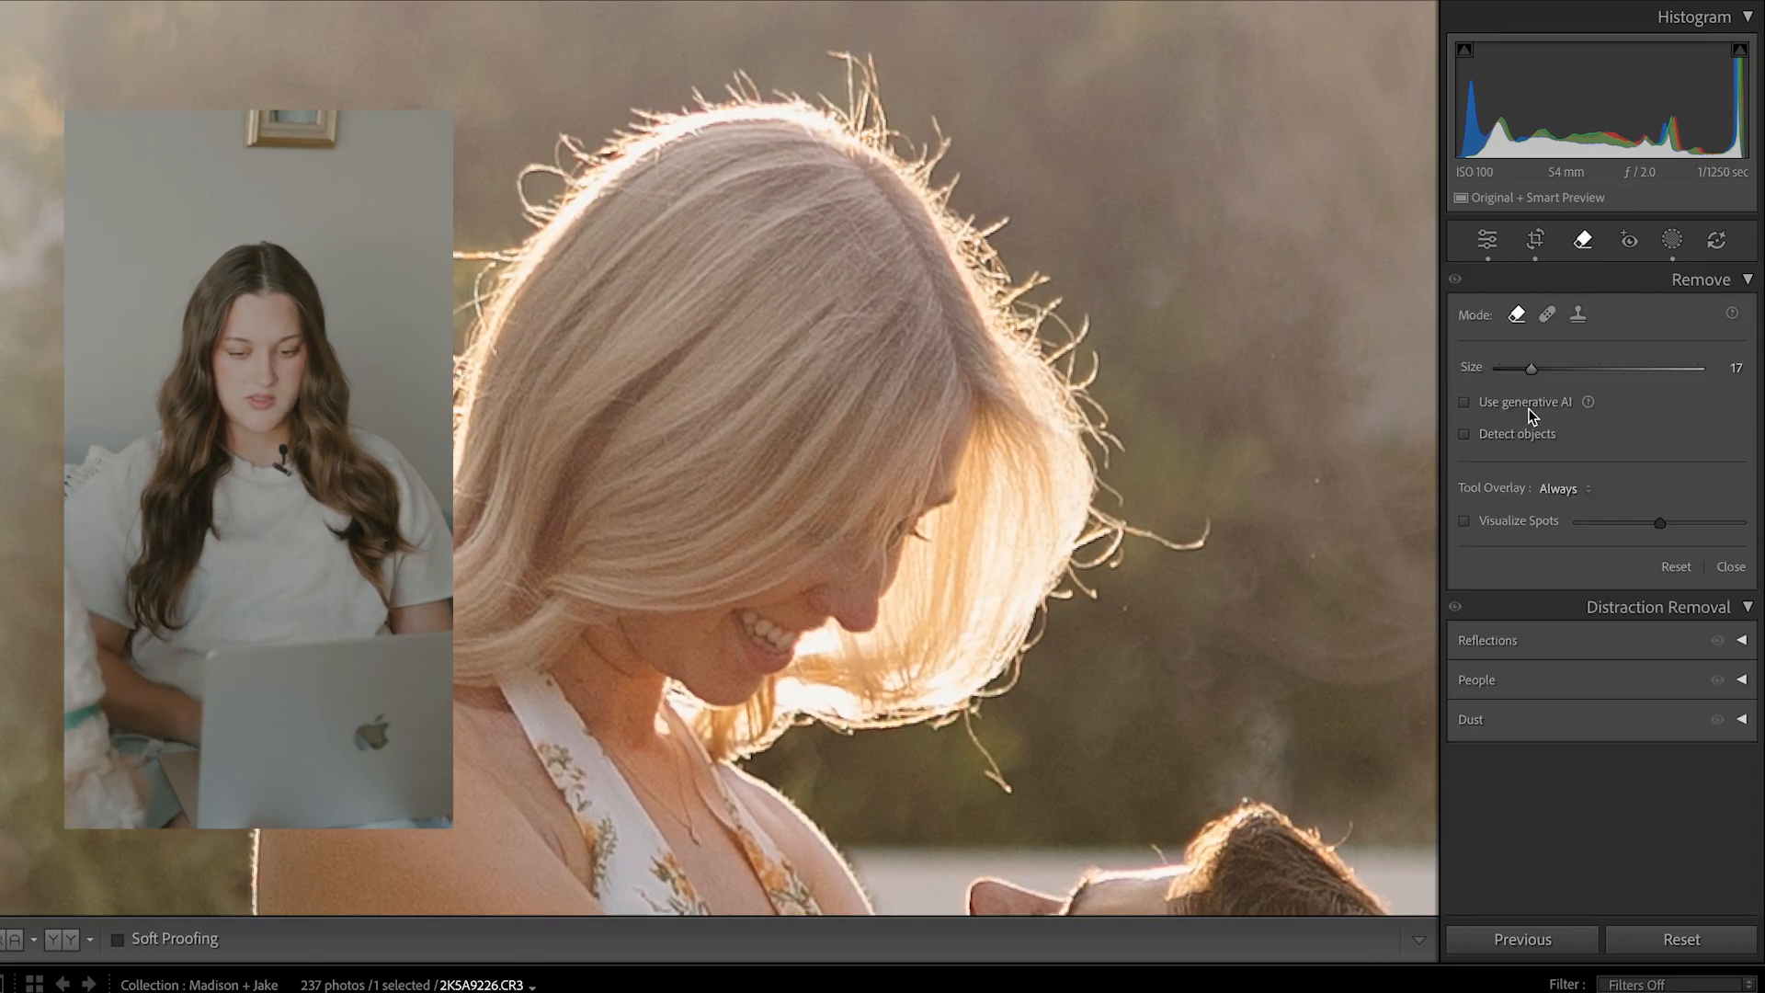
pyautogui.moveTo(1077, 538)
pyautogui.mouseDown()
pyautogui.moveTo(1099, 529)
pyautogui.moveTo(1083, 515)
pyautogui.moveTo(1185, 551)
pyautogui.moveTo(1207, 521)
pyautogui.mouseUp()
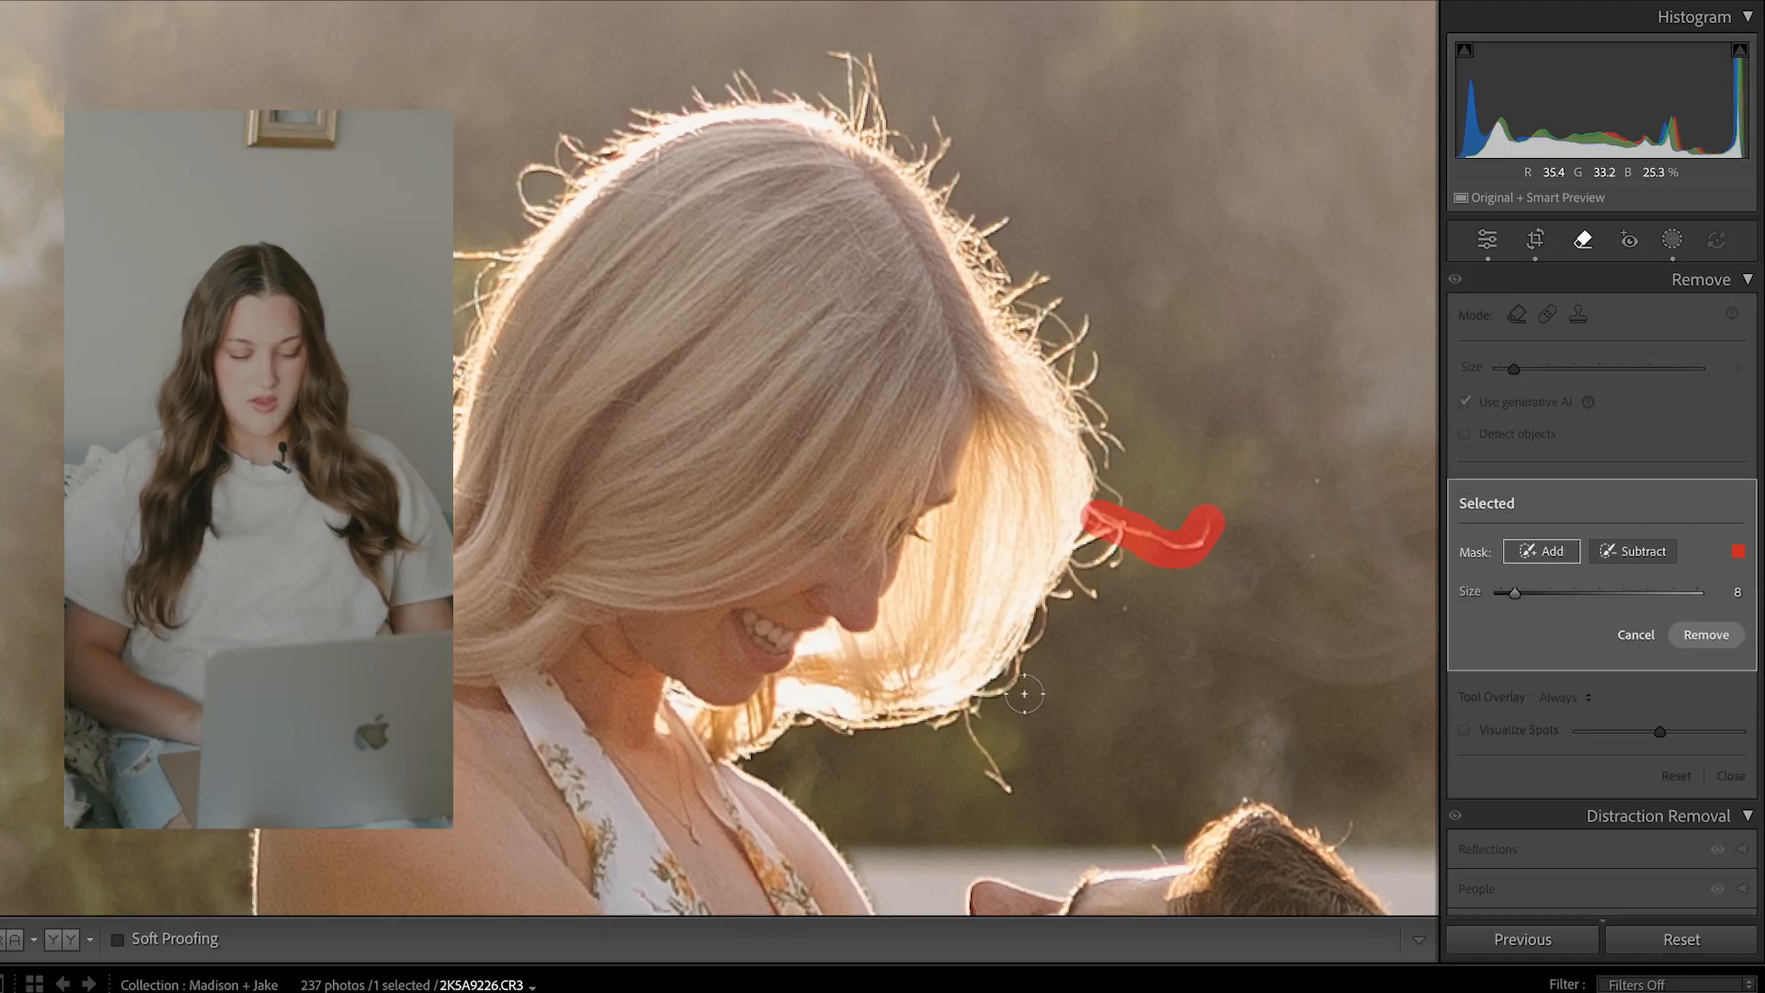
pyautogui.moveTo(968, 708); pyautogui.dragTo(1013, 791)
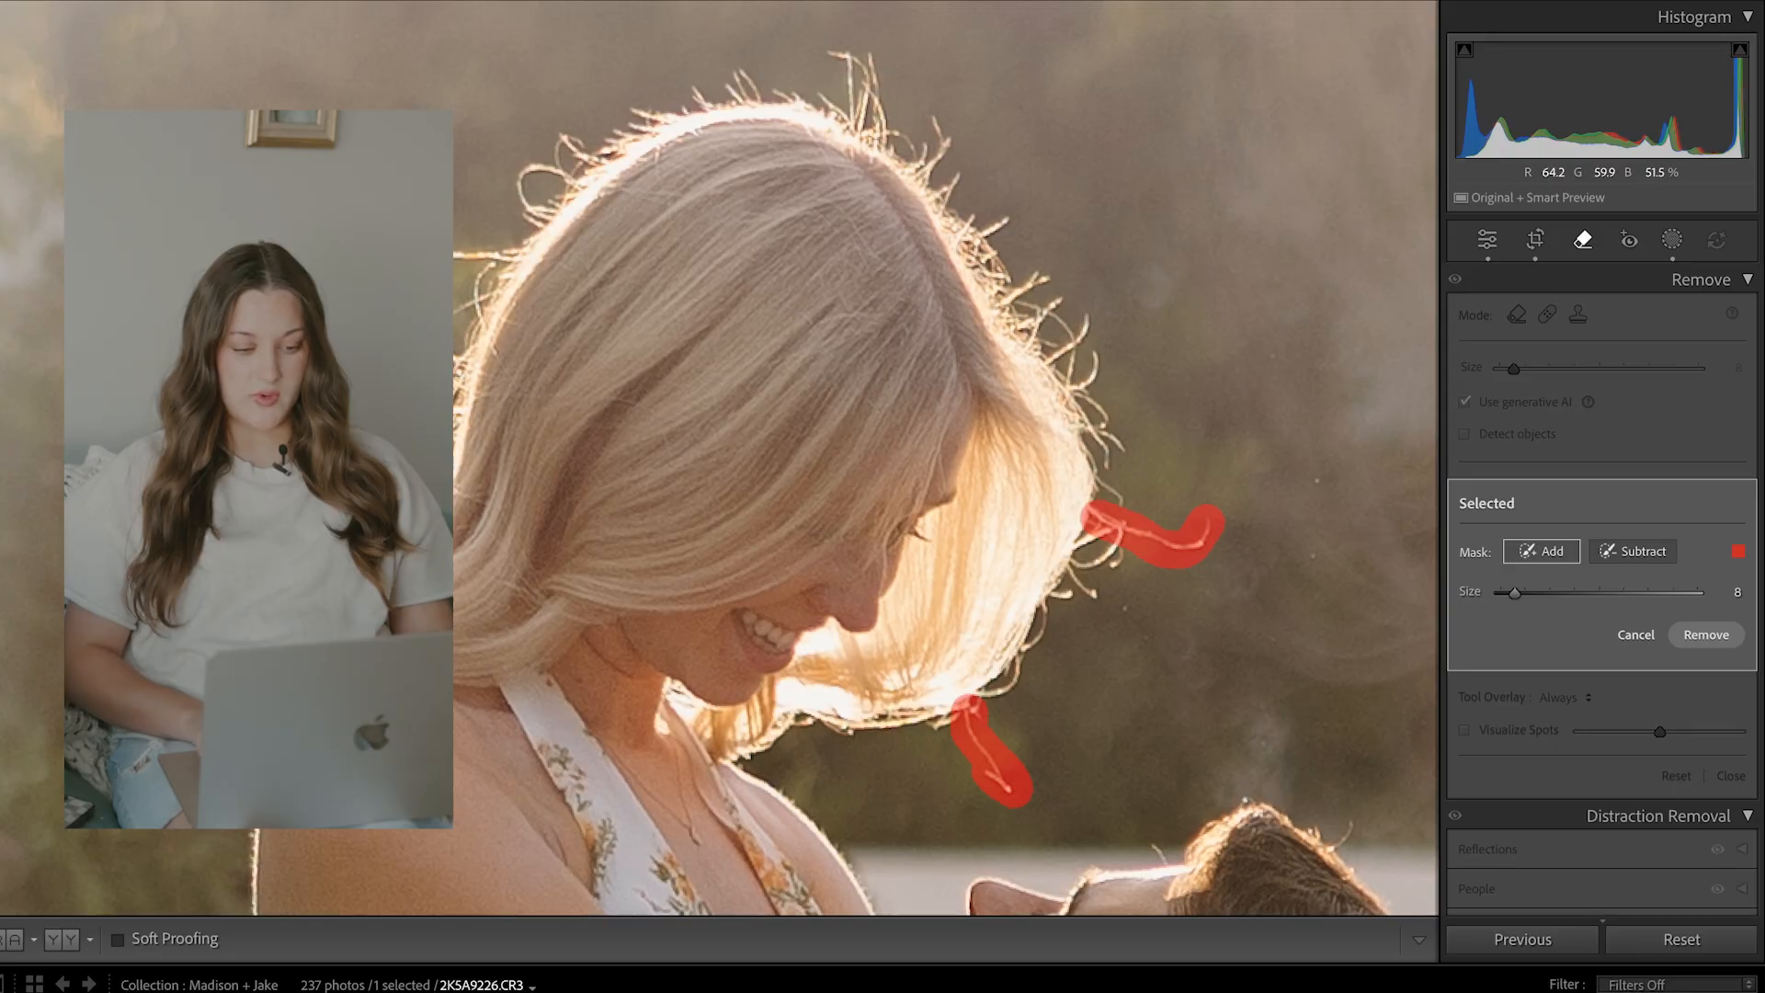
pyautogui.moveTo(496, 249); pyautogui.dragTo(462, 254)
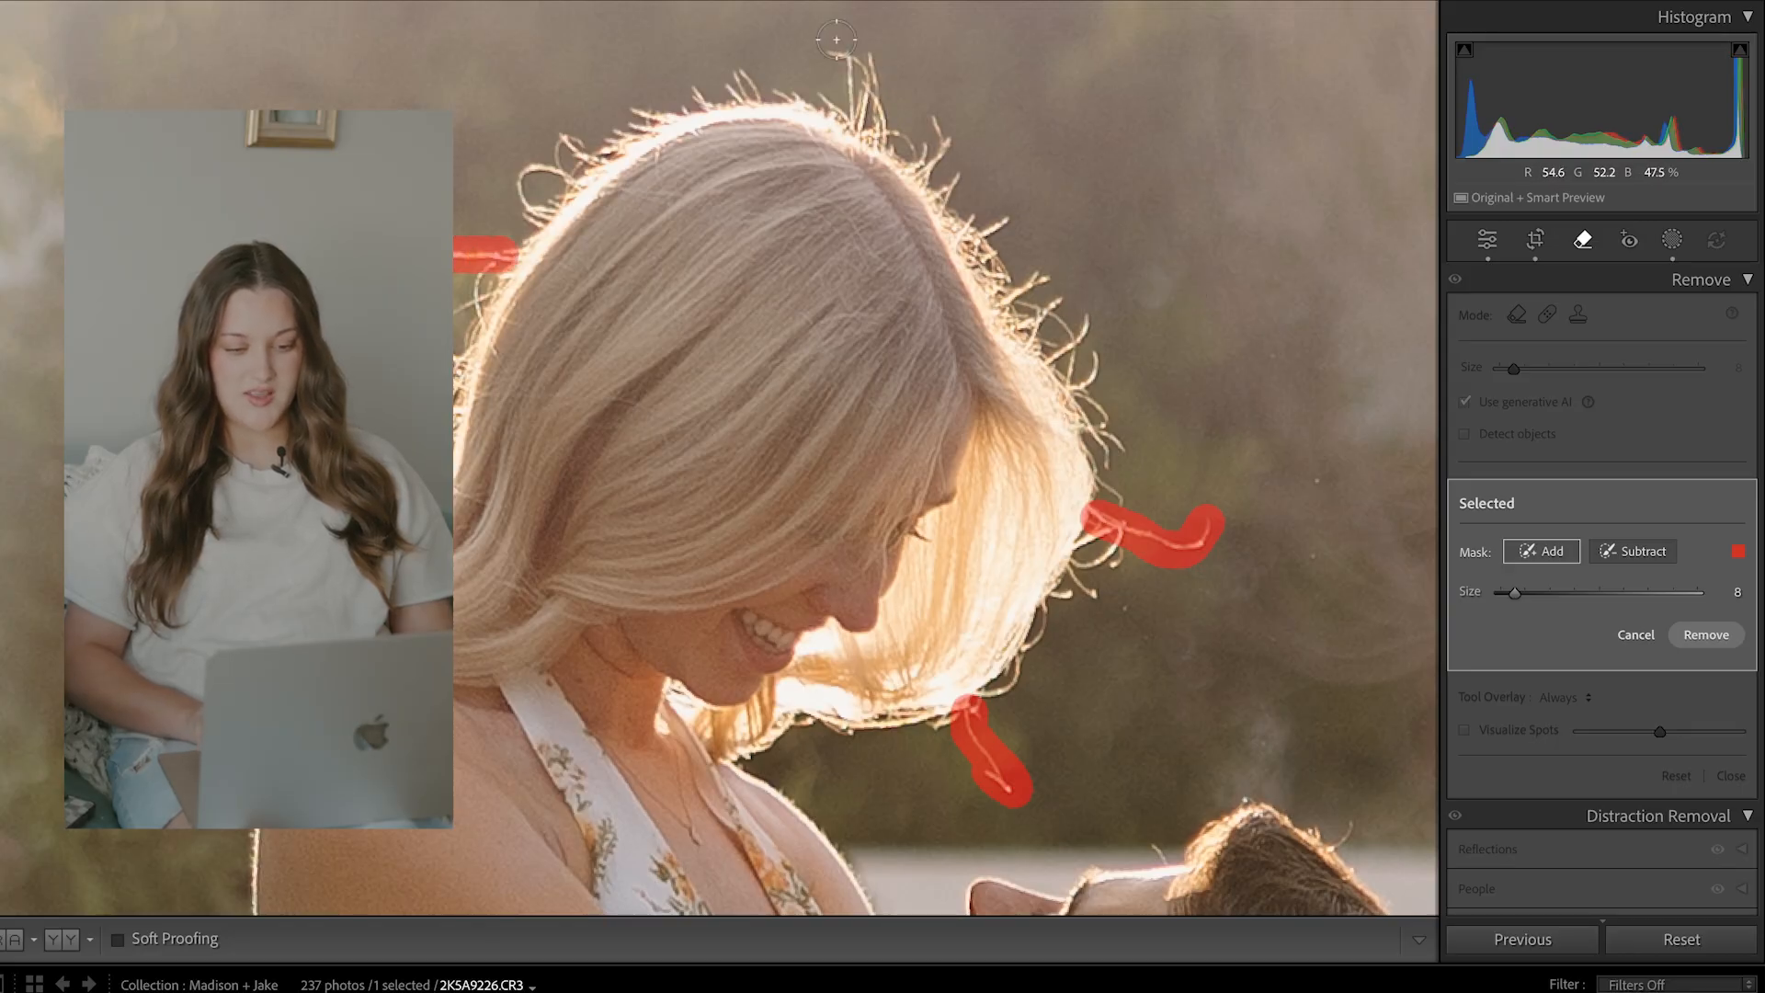
pyautogui.moveTo(832, 45)
pyautogui.mouseDown()
pyautogui.moveTo(872, 74)
pyautogui.moveTo(876, 118)
pyautogui.moveTo(861, 104)
pyautogui.moveTo(853, 80)
pyautogui.moveTo(937, 182)
pyautogui.mouseUp()
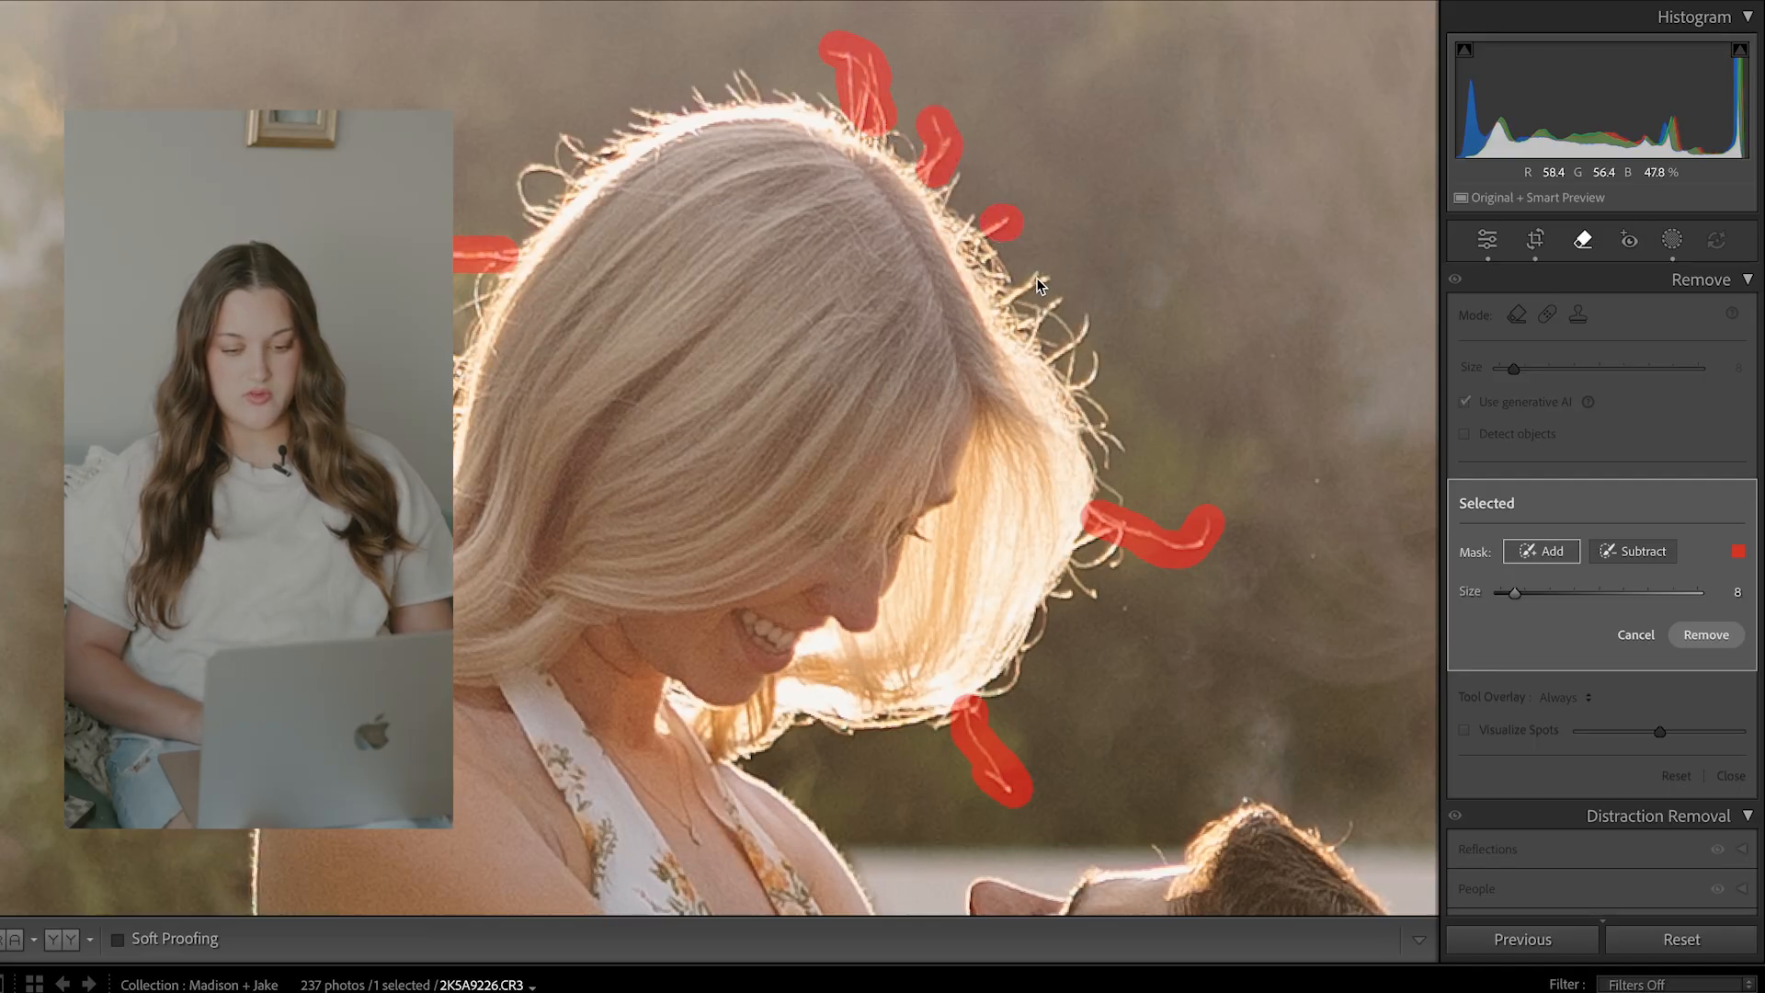
pyautogui.click(1705, 636)
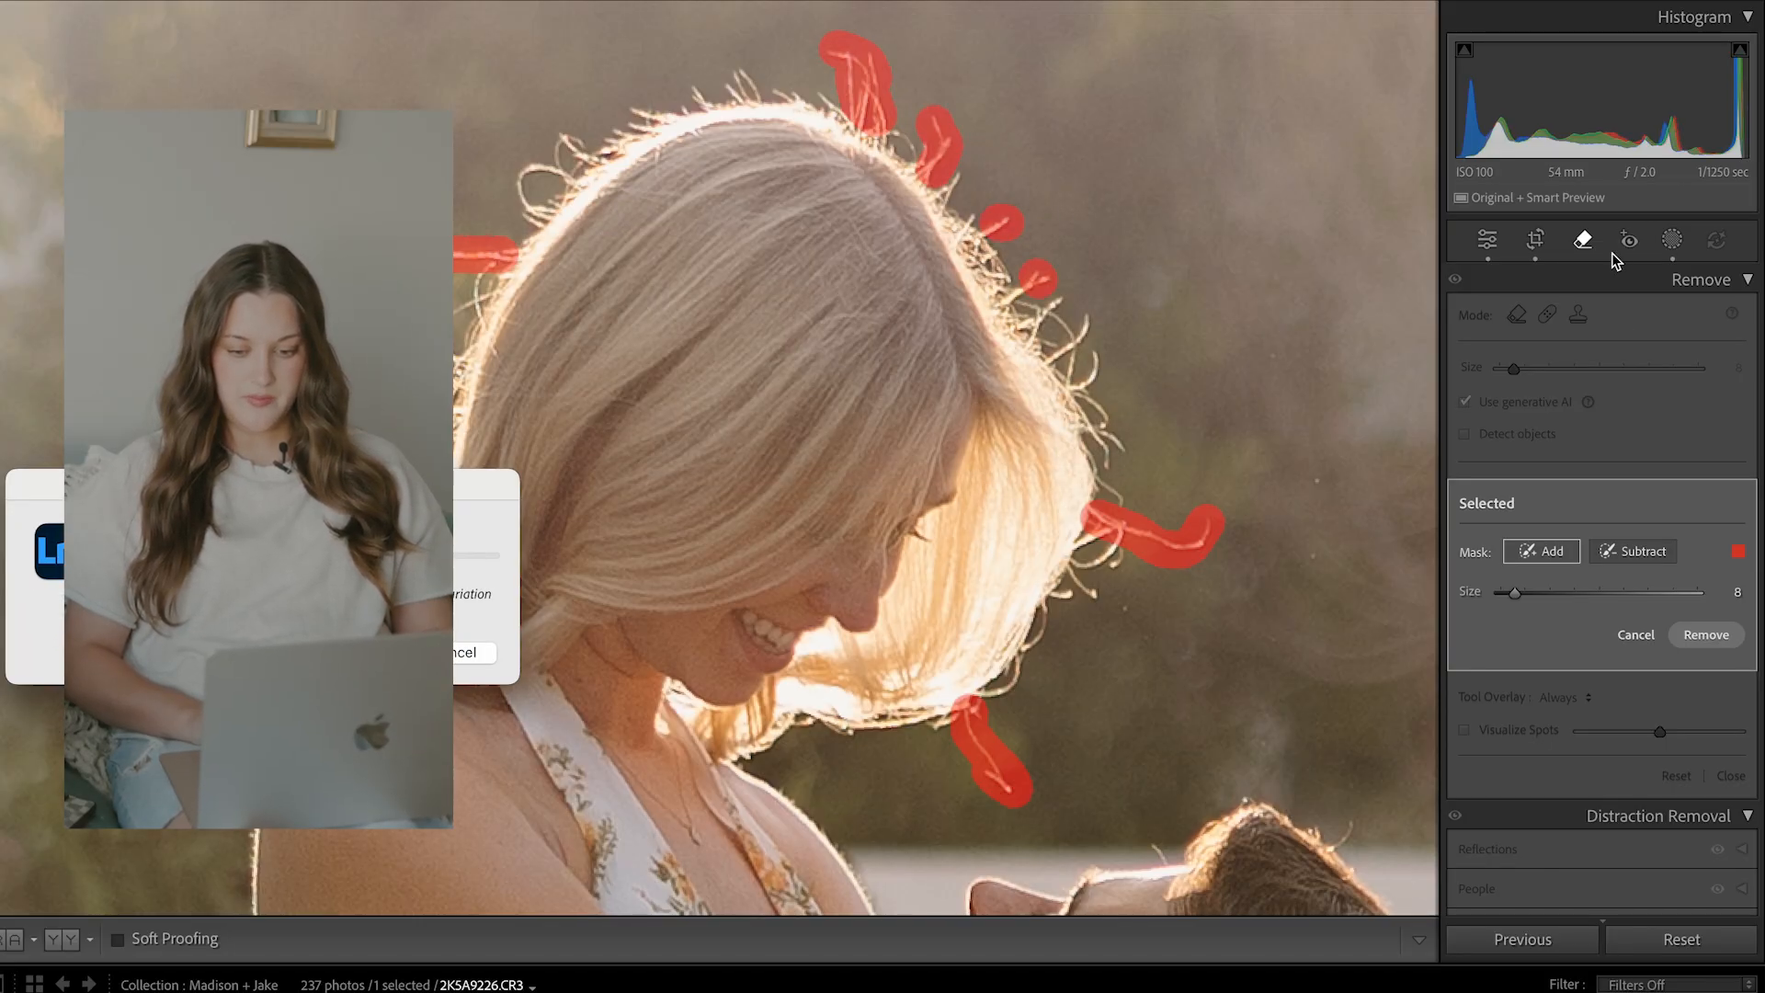
pyautogui.click(1488, 241)
pyautogui.click(1094, 469)
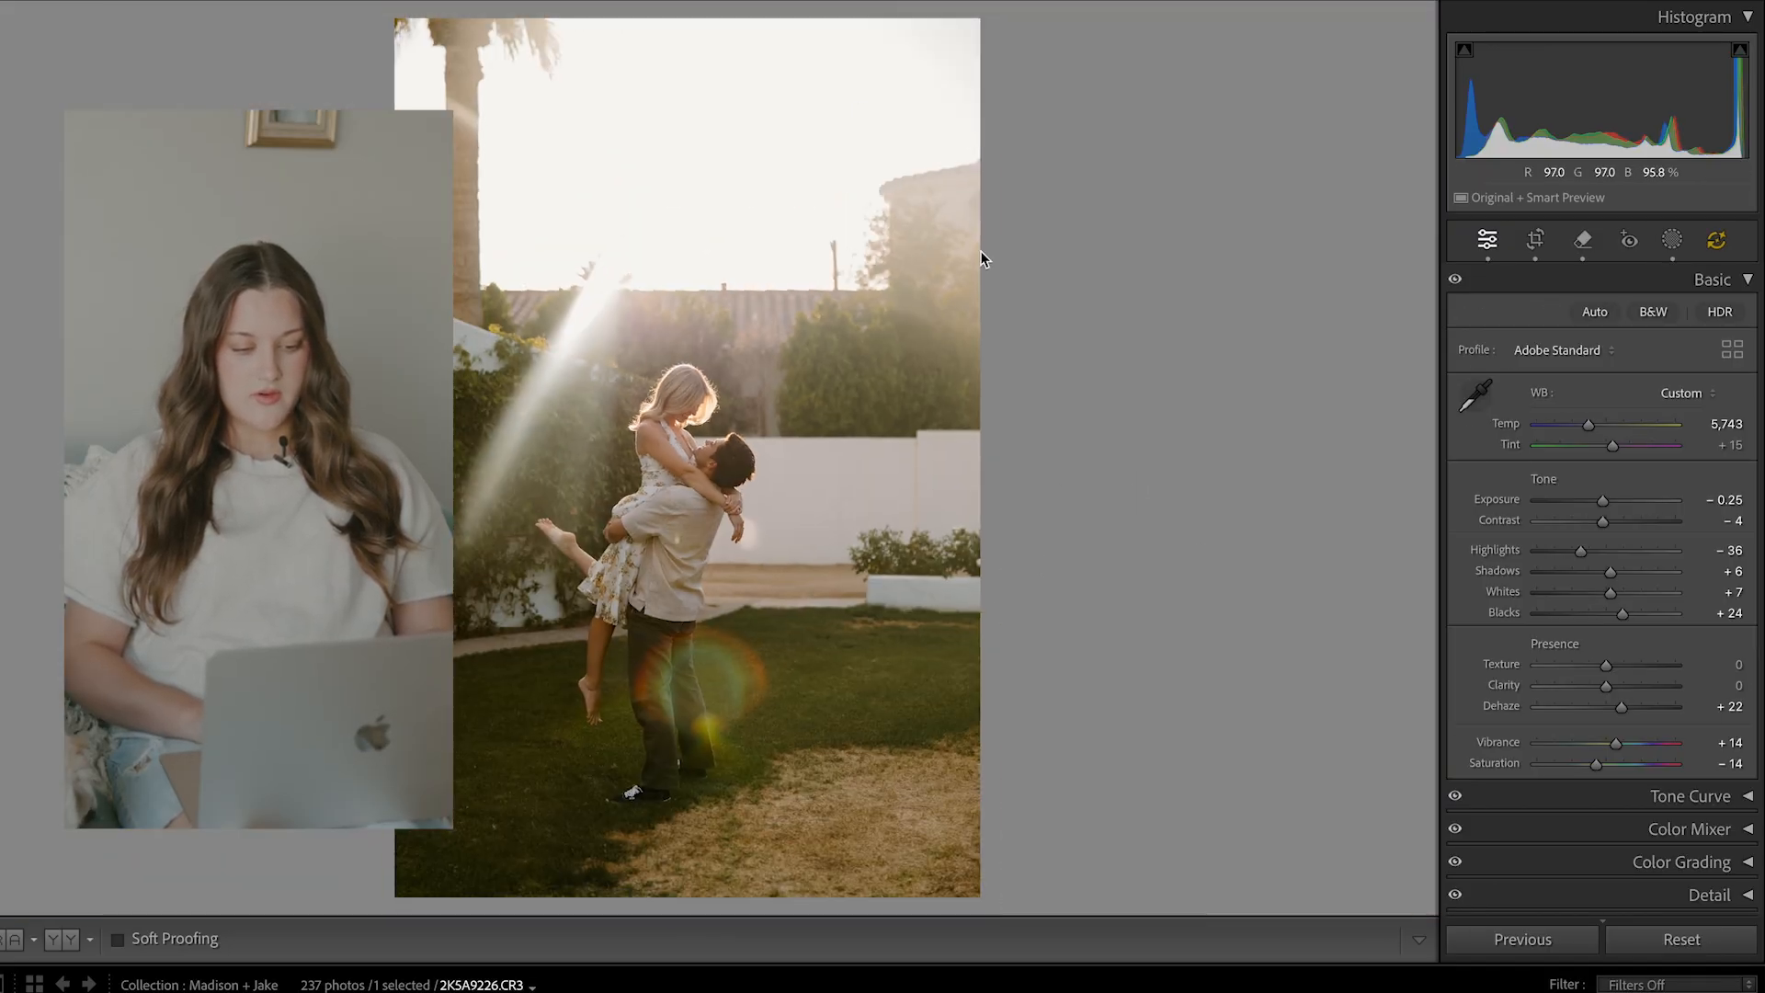
# - Check the sky and roofline up close, and set the global Temp to 5,692 and Exposure to -0.15
pyautogui.click(635, 267)
pyautogui.moveTo(1033, 343); pyautogui.dragTo(699, 356)
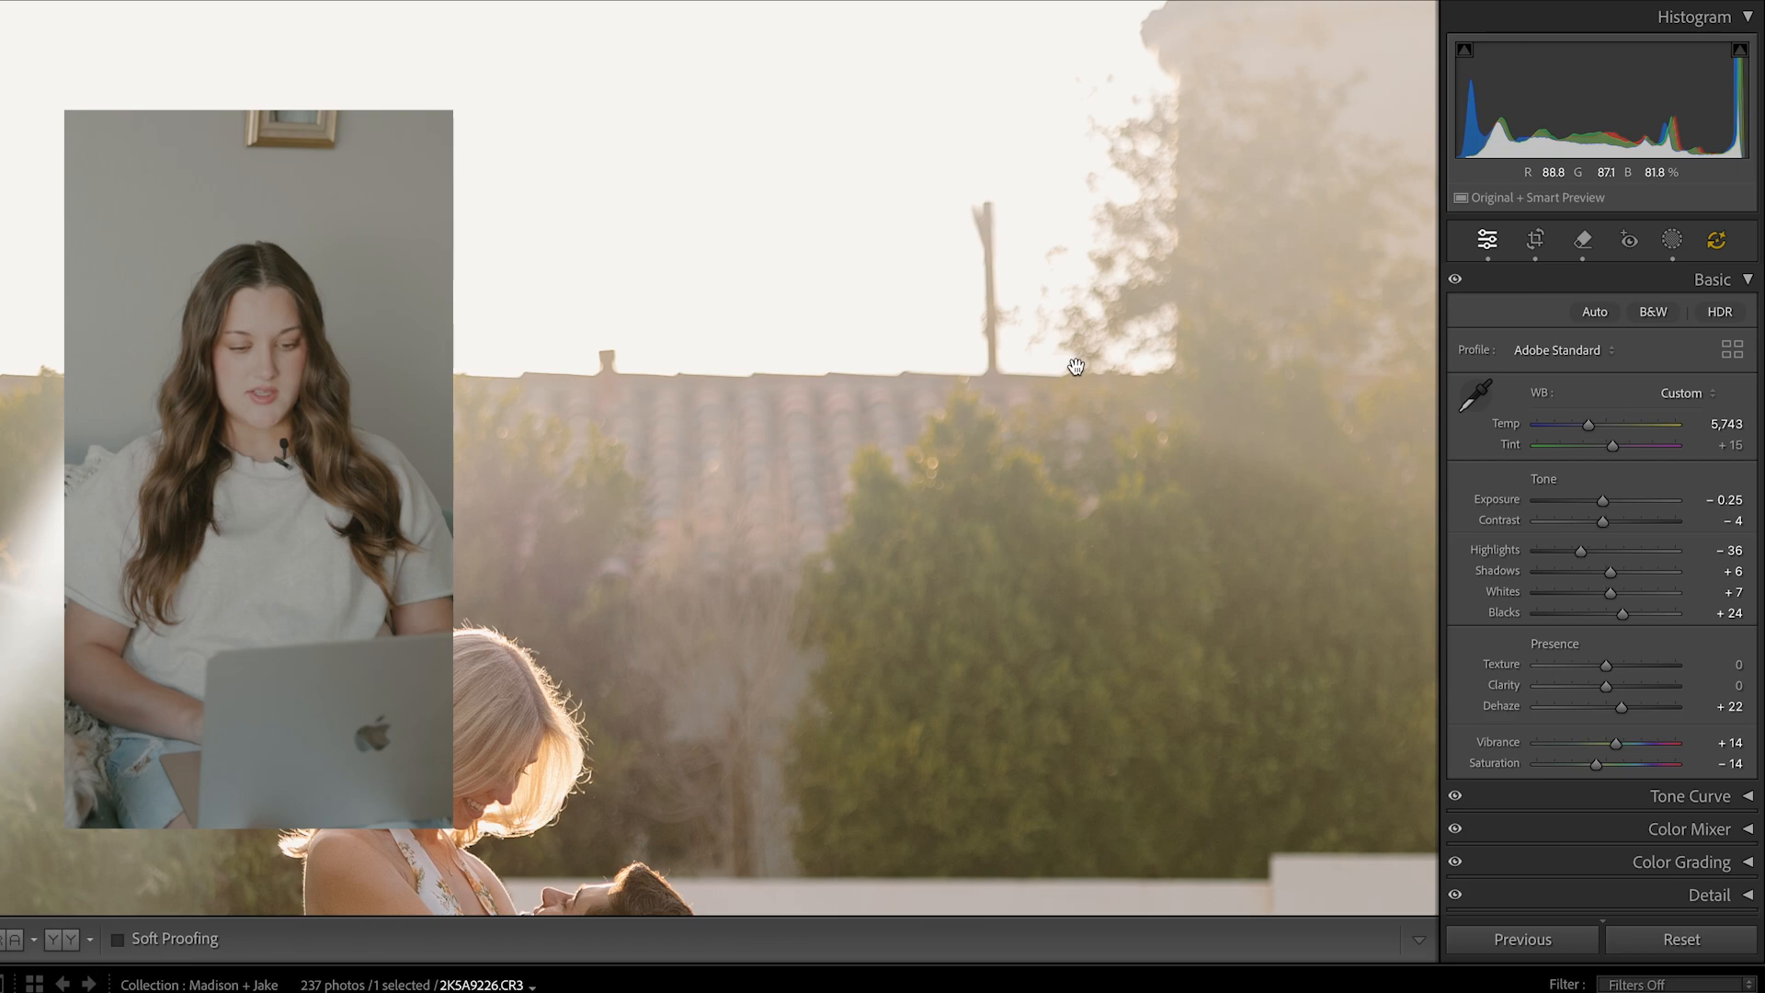
pyautogui.moveTo(1075, 366); pyautogui.dragTo(898, 363)
pyautogui.click(867, 374)
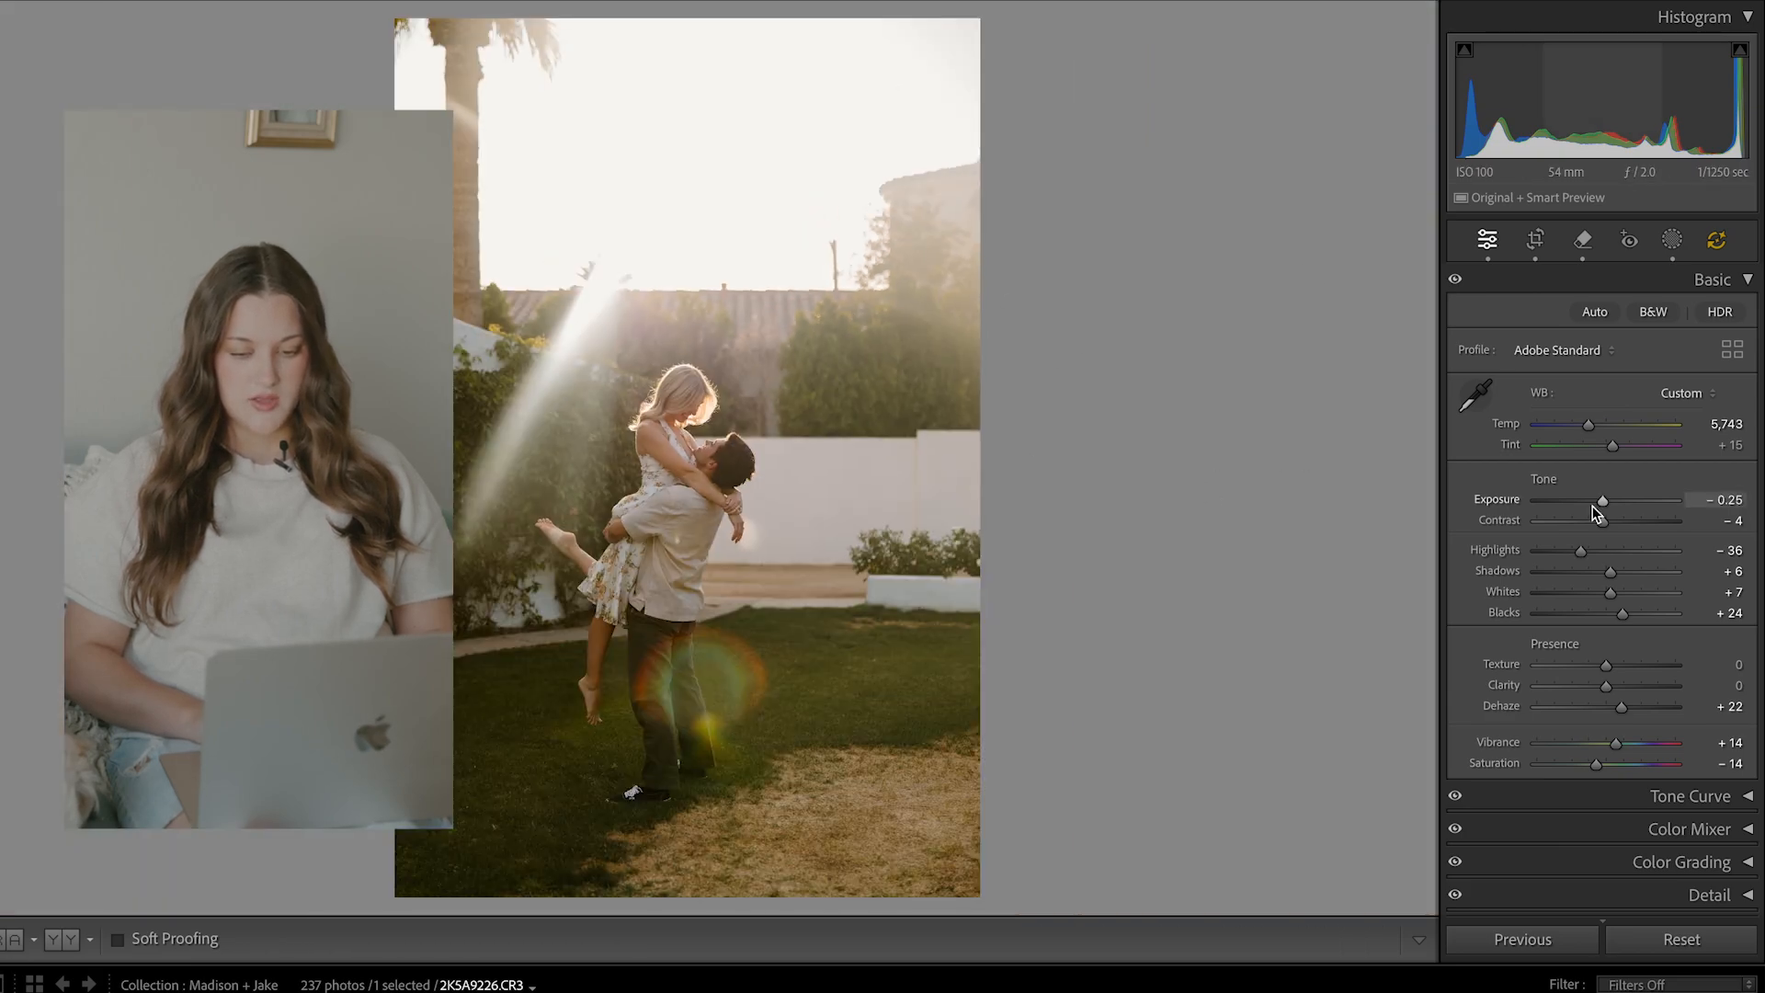
pyautogui.moveTo(1590, 432); pyautogui.dragTo(1584, 429)
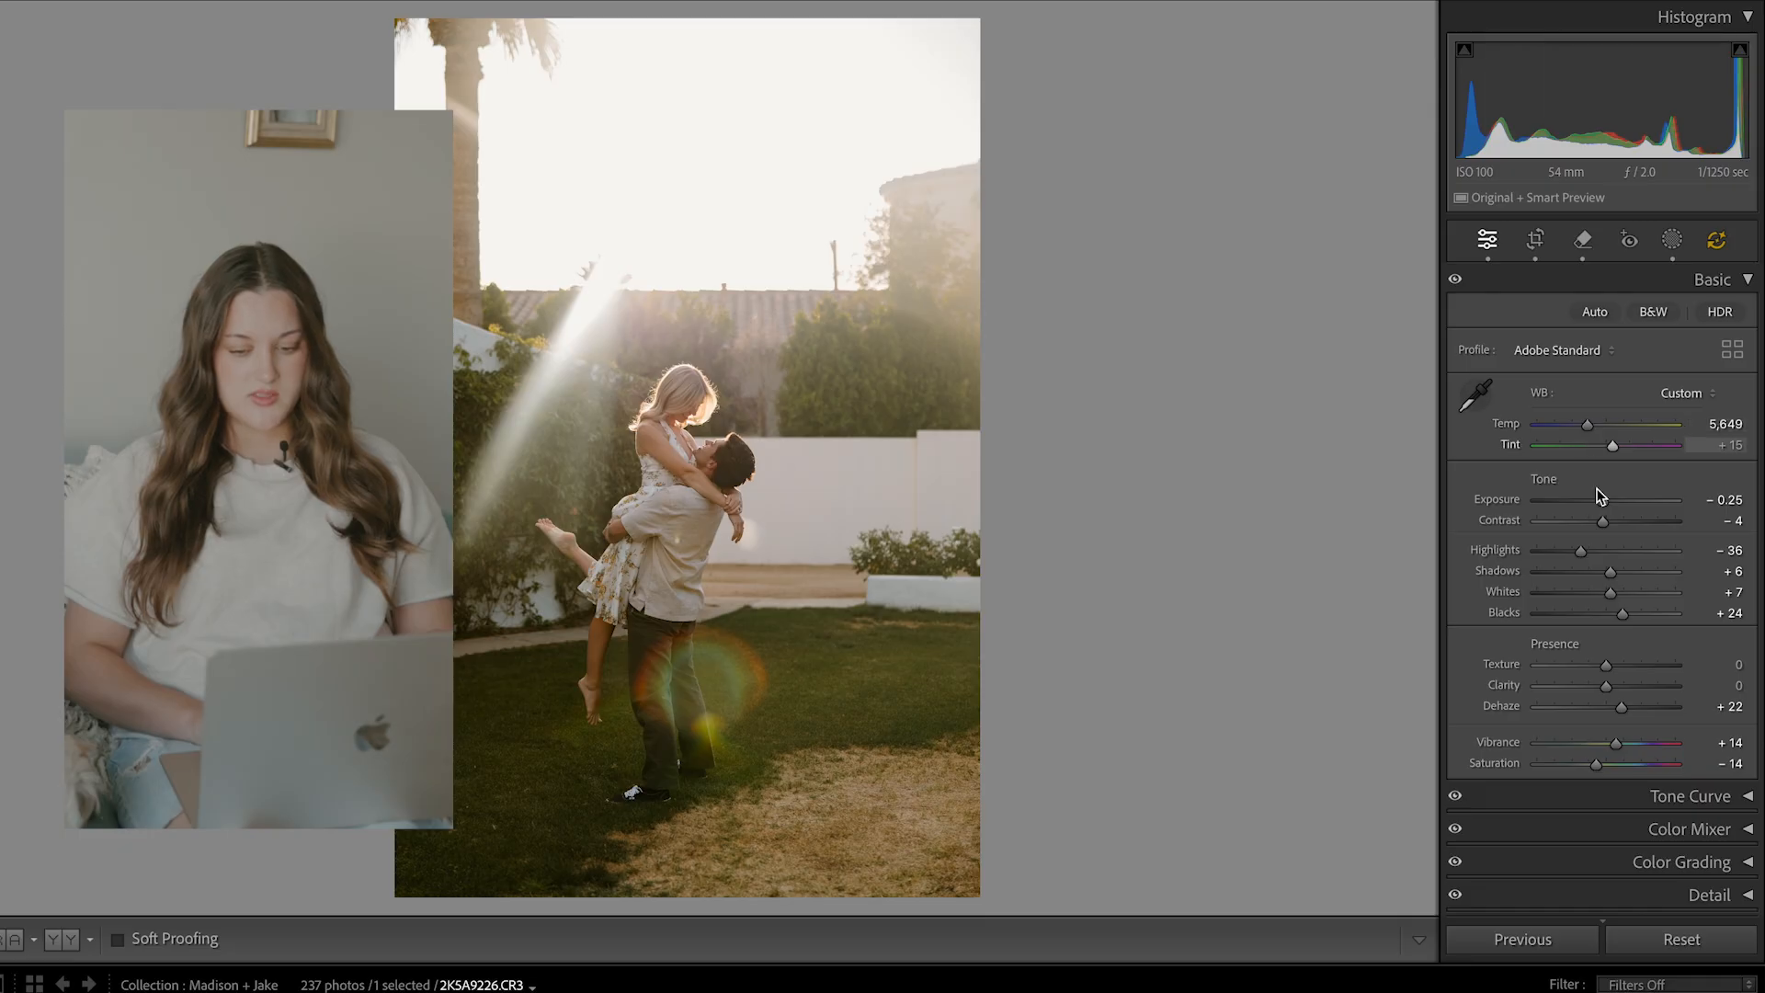
pyautogui.moveTo(1603, 504); pyautogui.dragTo(1602, 504)
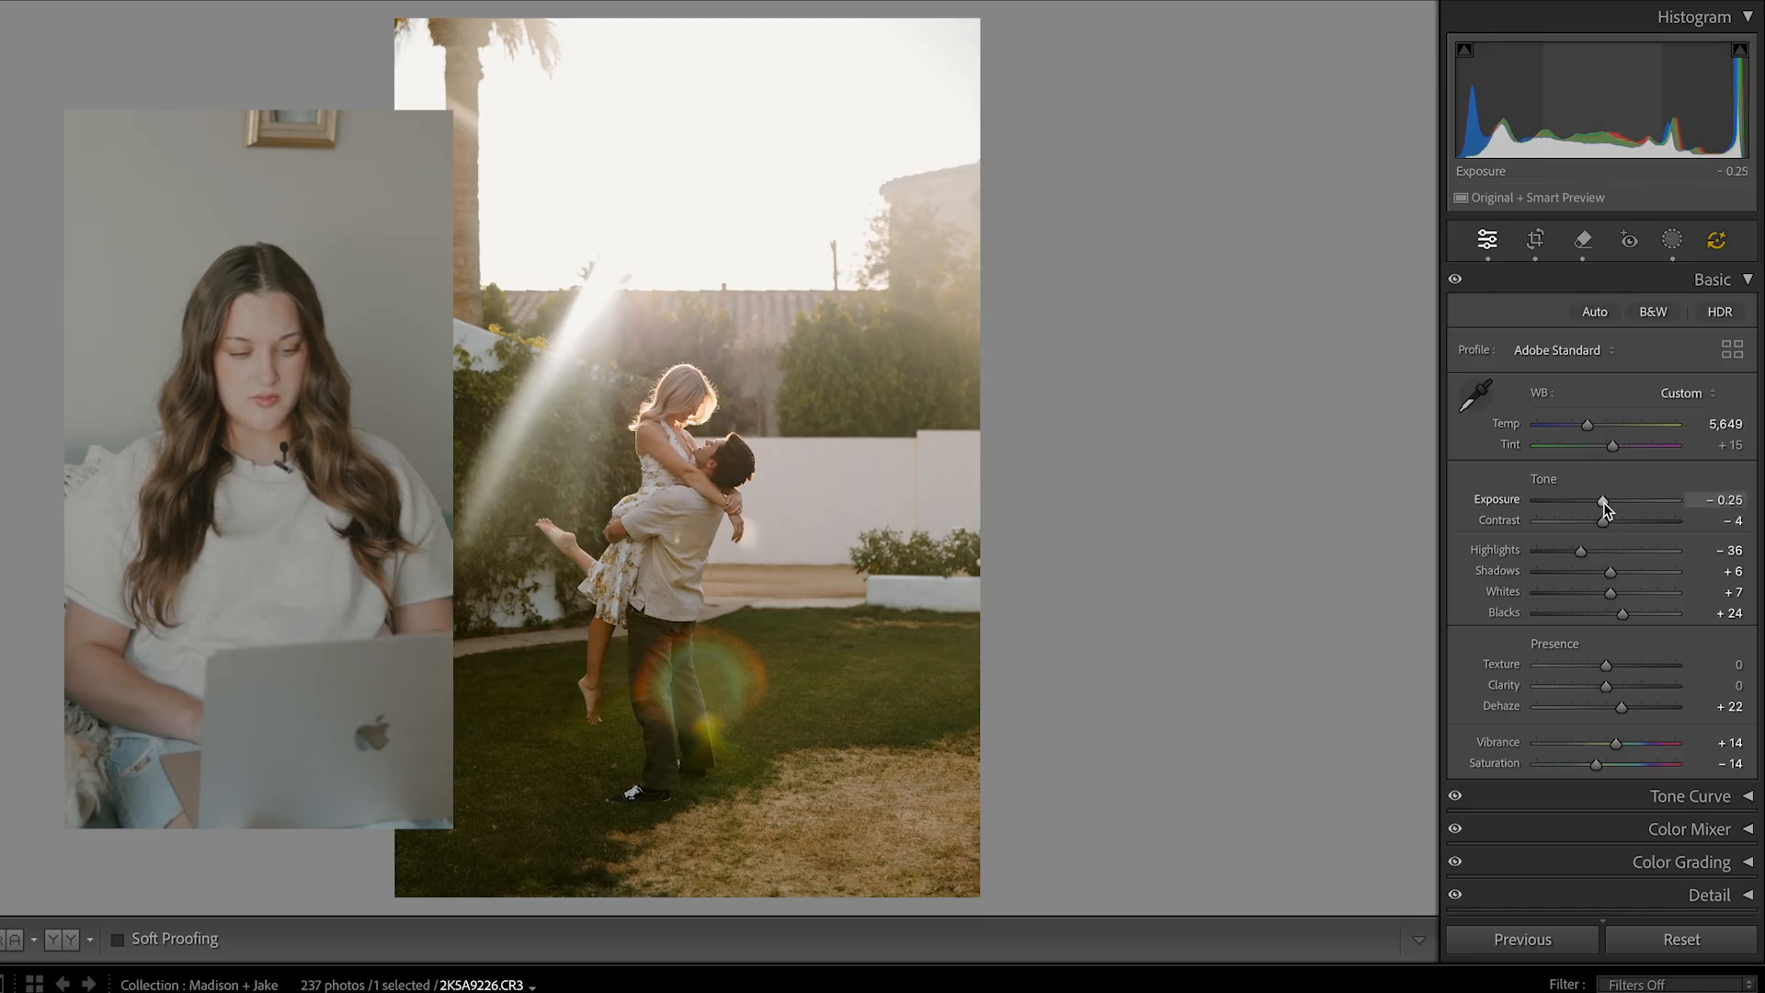
pyautogui.click(1586, 427)
pyautogui.moveTo(1603, 502); pyautogui.dragTo(1607, 505)
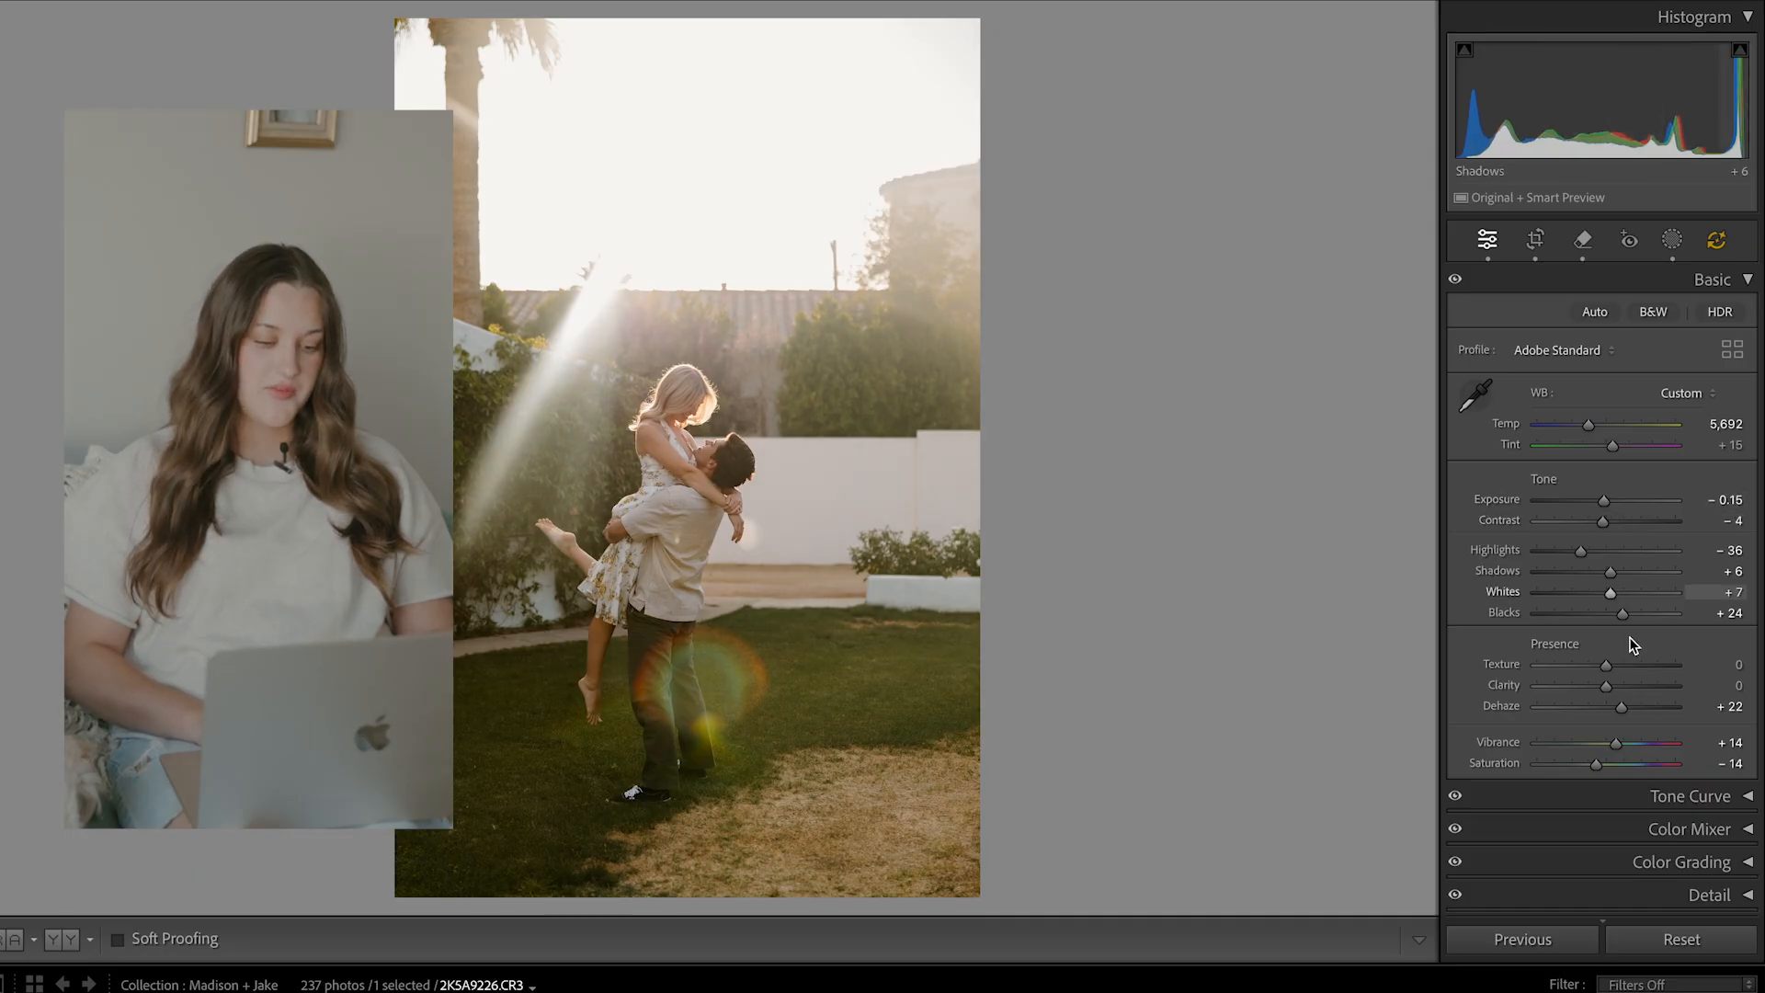
# - Inspect the light beam and the couple up close, and nudge the global white balance Temp slightly warmer
pyautogui.click(576, 343)
pyautogui.click(653, 299)
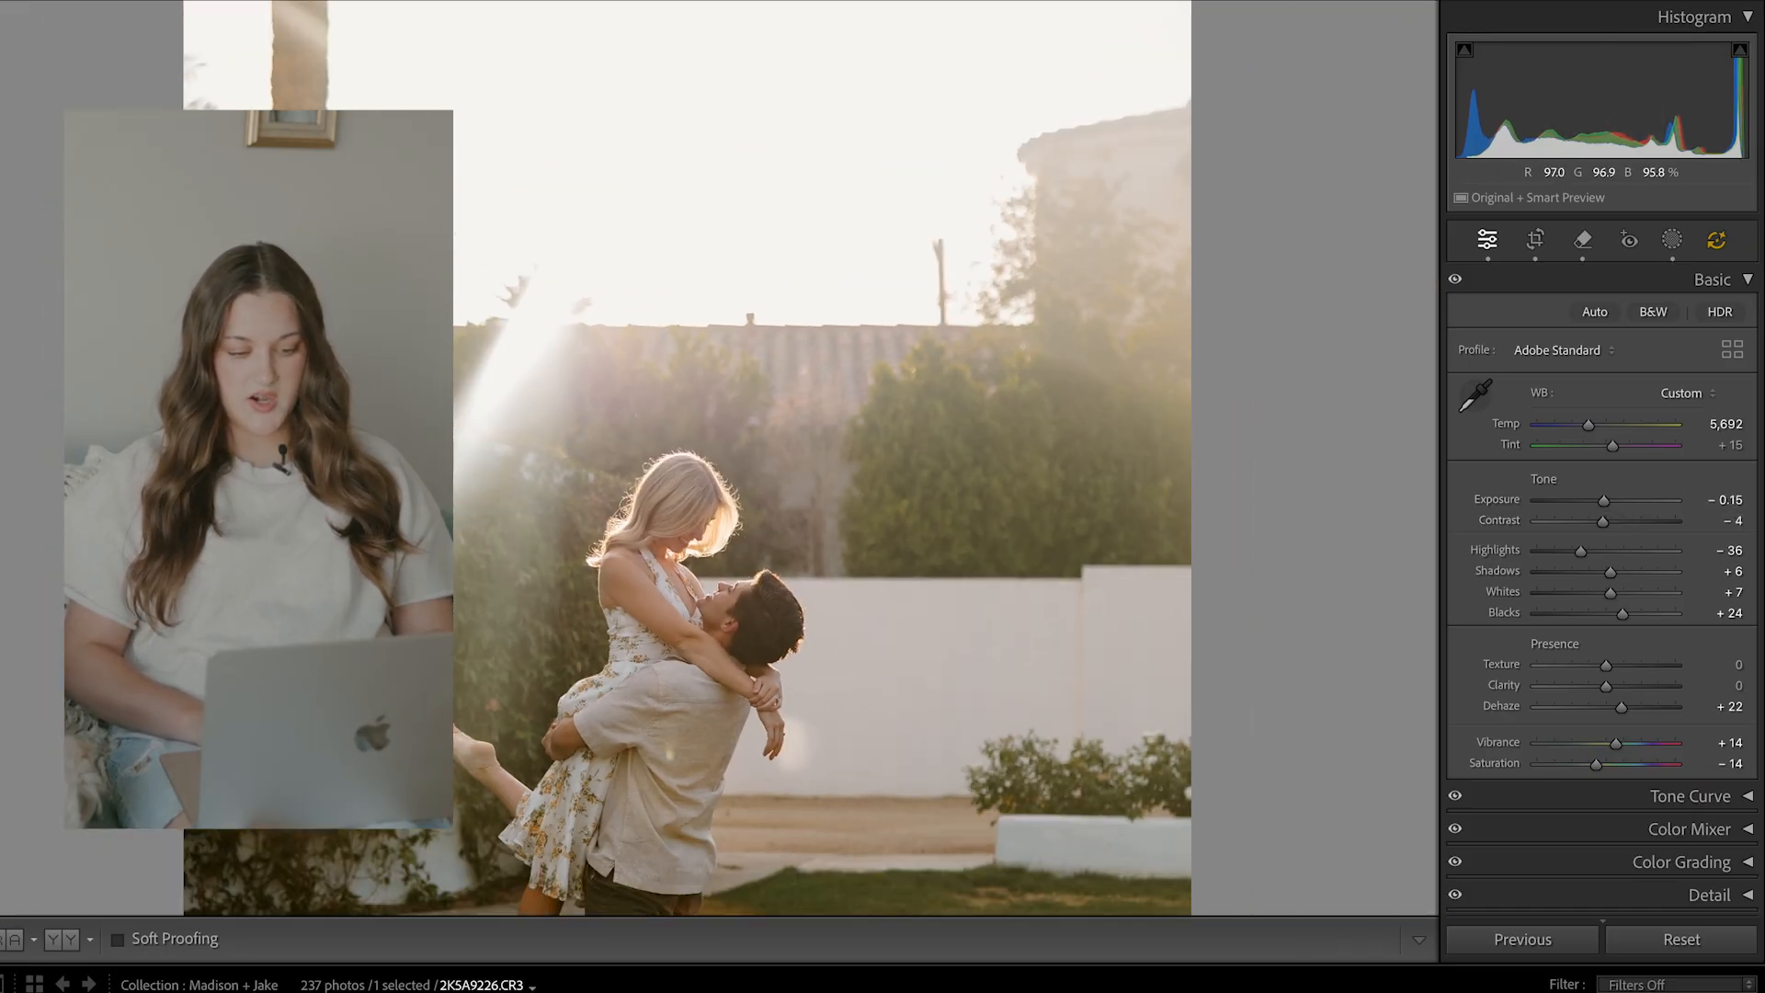
pyautogui.click(777, 497)
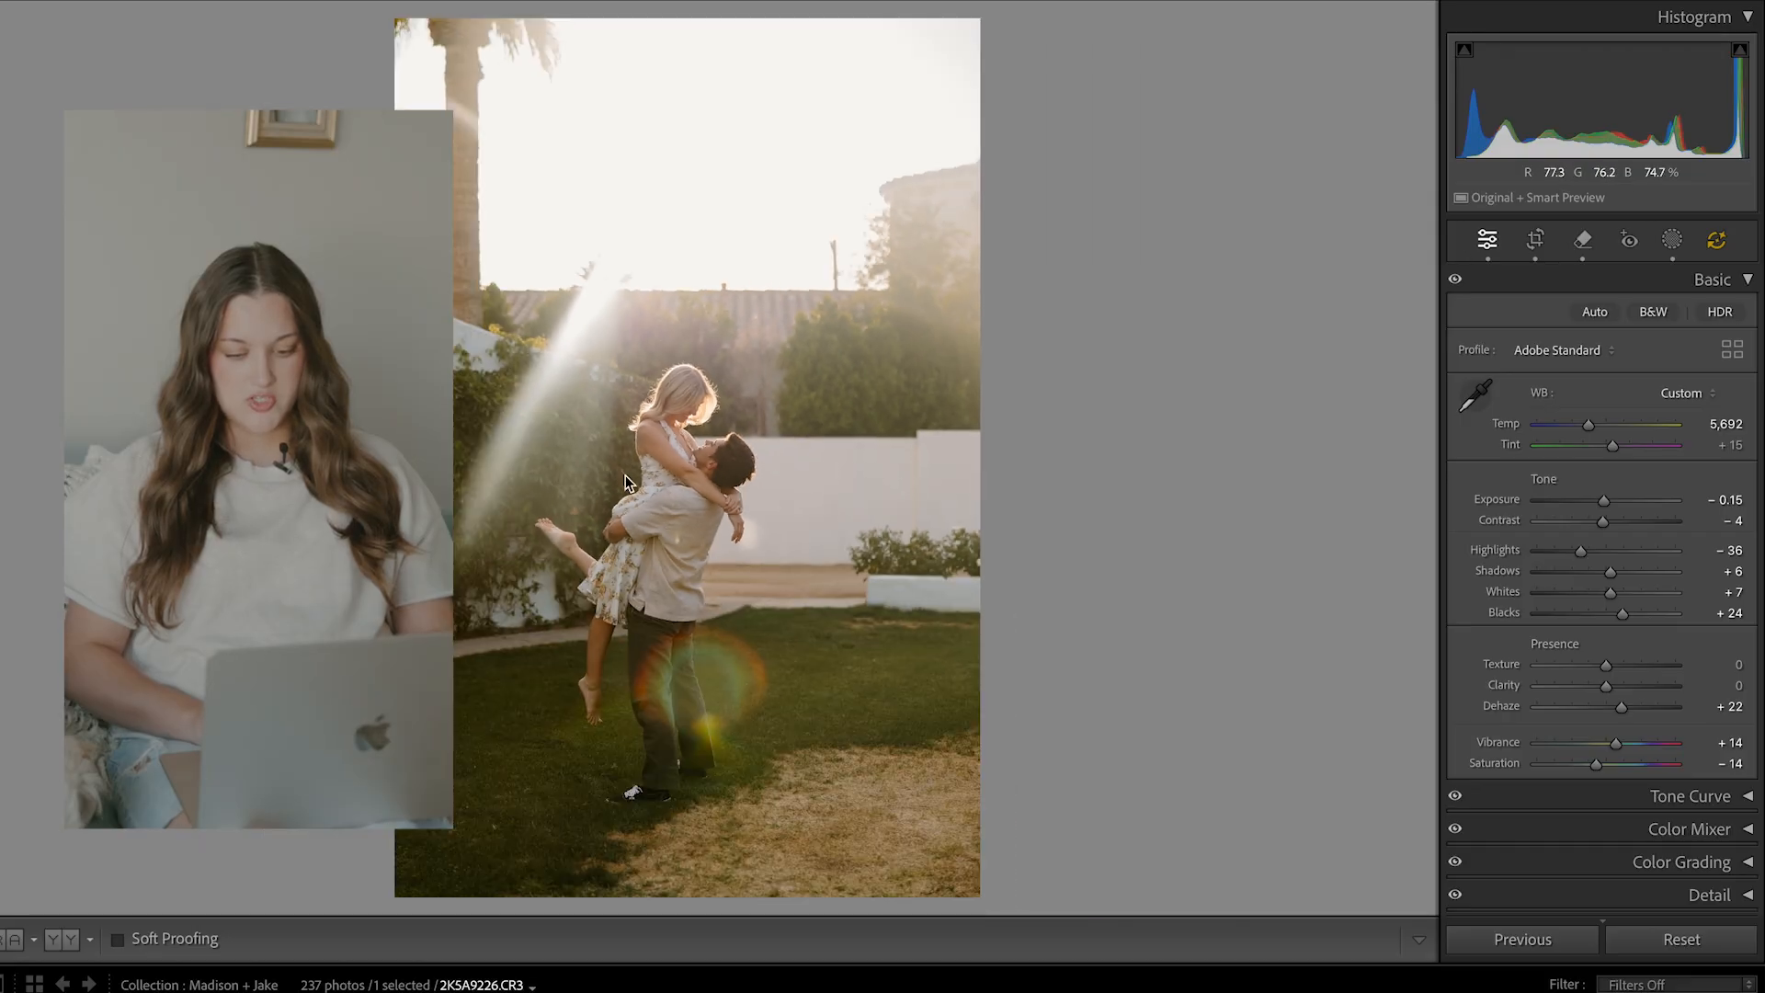
pyautogui.moveTo(1591, 430); pyautogui.dragTo(1592, 432)
# - Create a new brush mask and paint the sun glow around the roofline above the couple, using brush sizes 14.3 and 32 with Flow 12 on the larger
pyautogui.click(1672, 239)
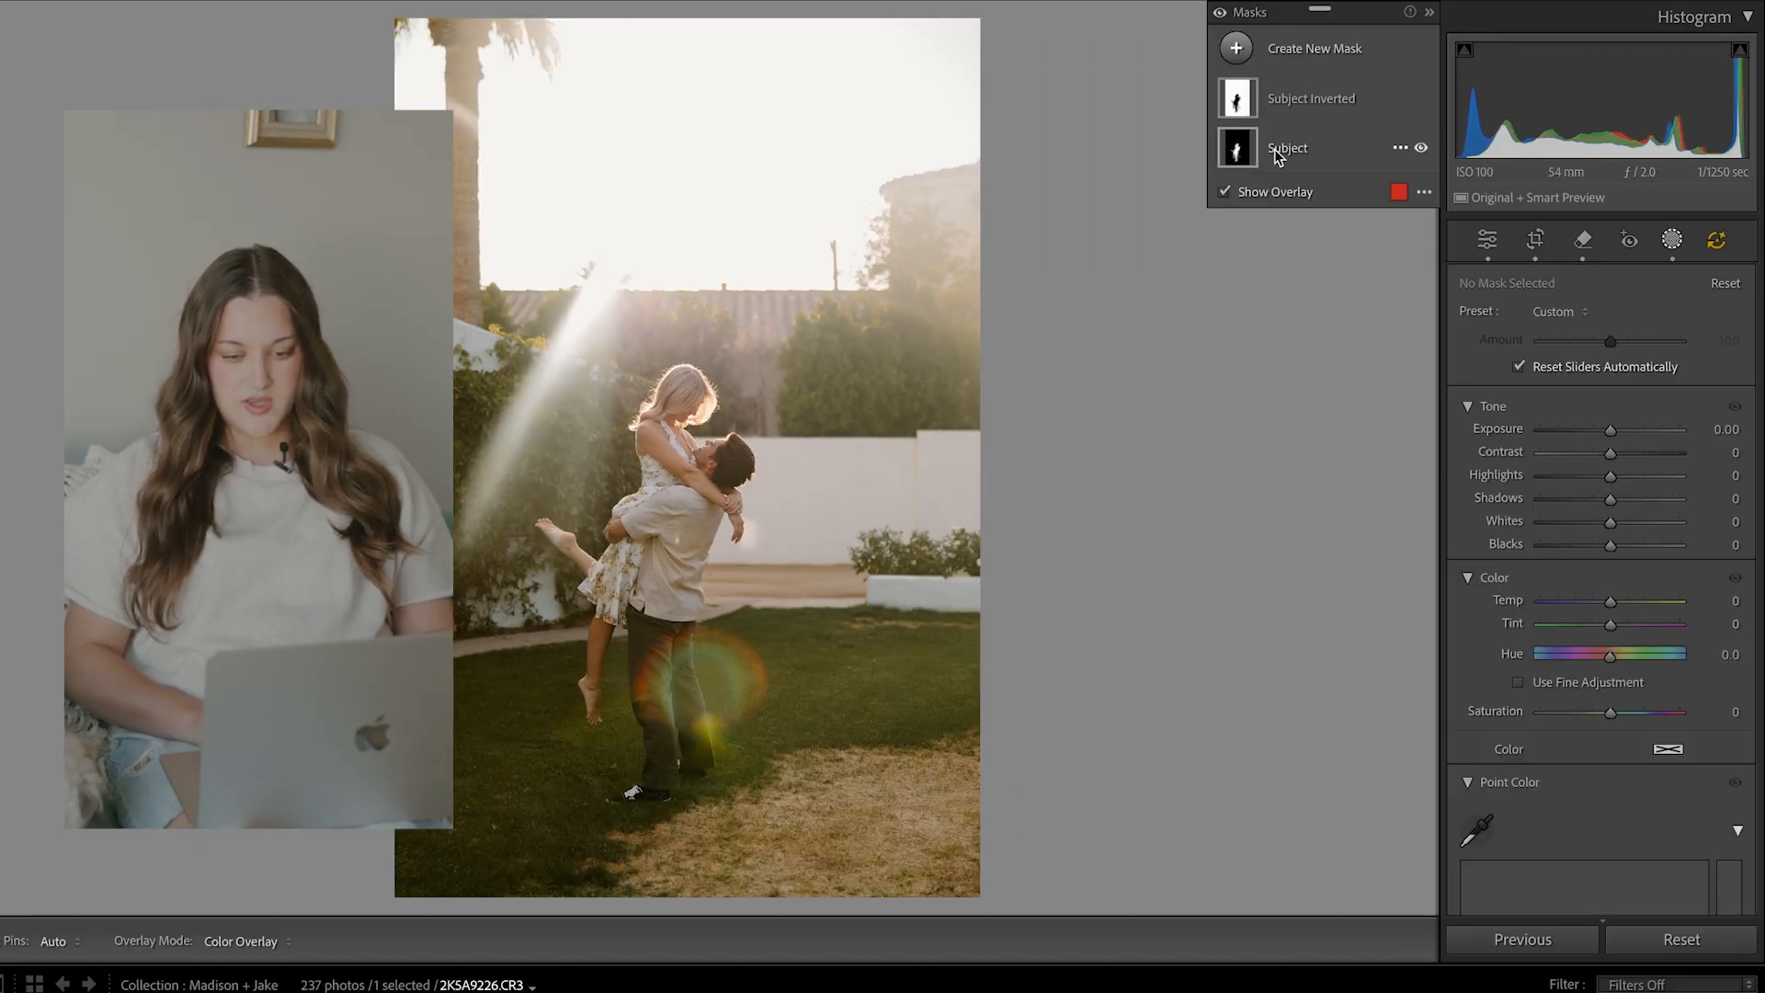
pyautogui.click(1237, 51)
pyautogui.click(1316, 277)
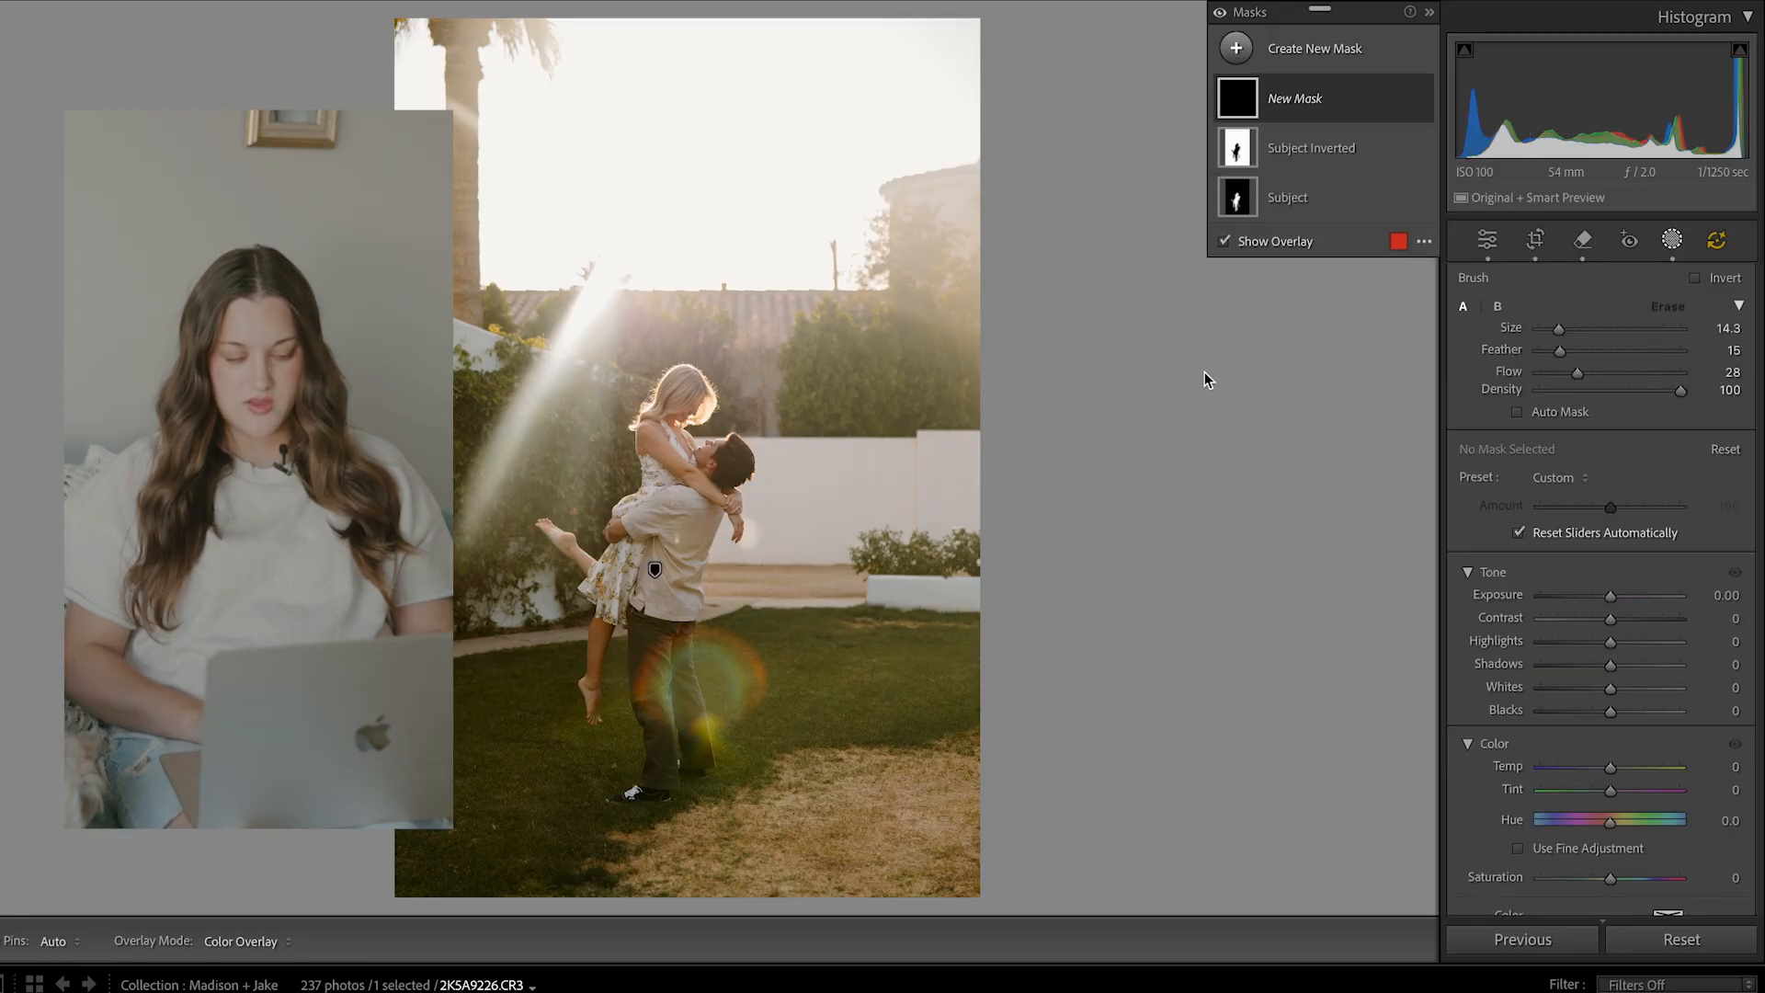
pyautogui.moveTo(605, 288); pyautogui.dragTo(675, 276)
pyautogui.moveTo(596, 381); pyautogui.dragTo(655, 366)
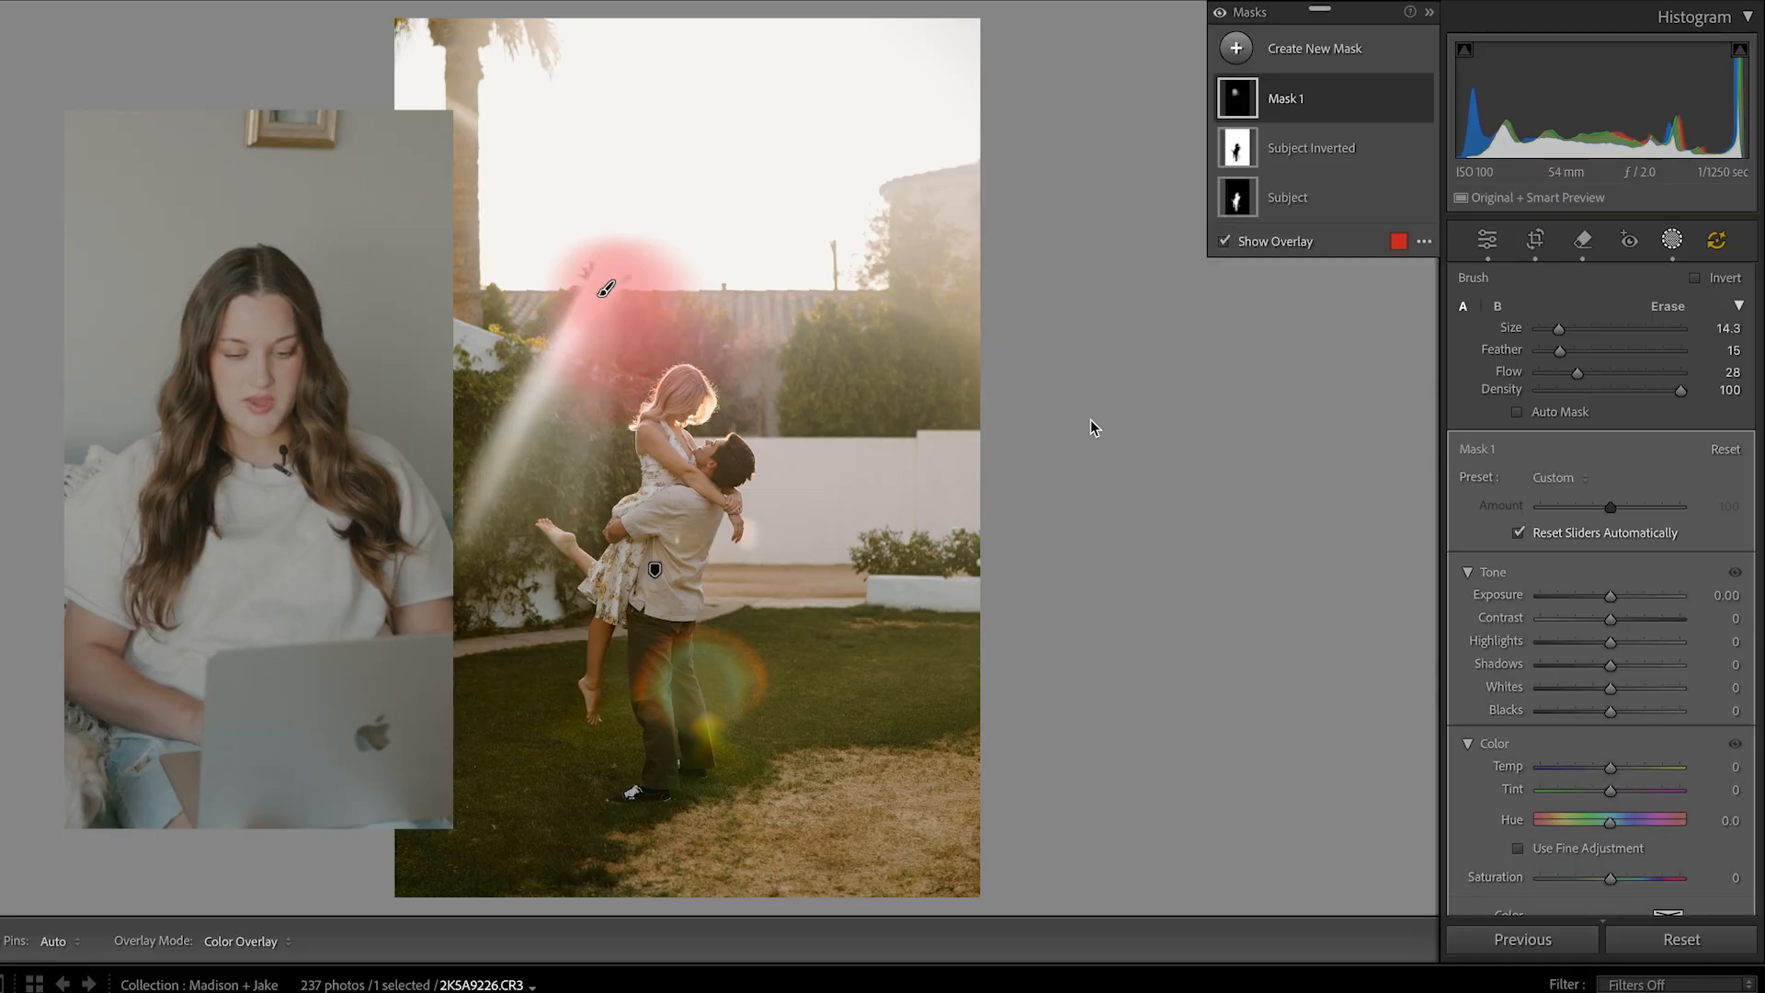
pyautogui.click(1584, 329)
pyautogui.moveTo(697, 355); pyautogui.dragTo(696, 355)
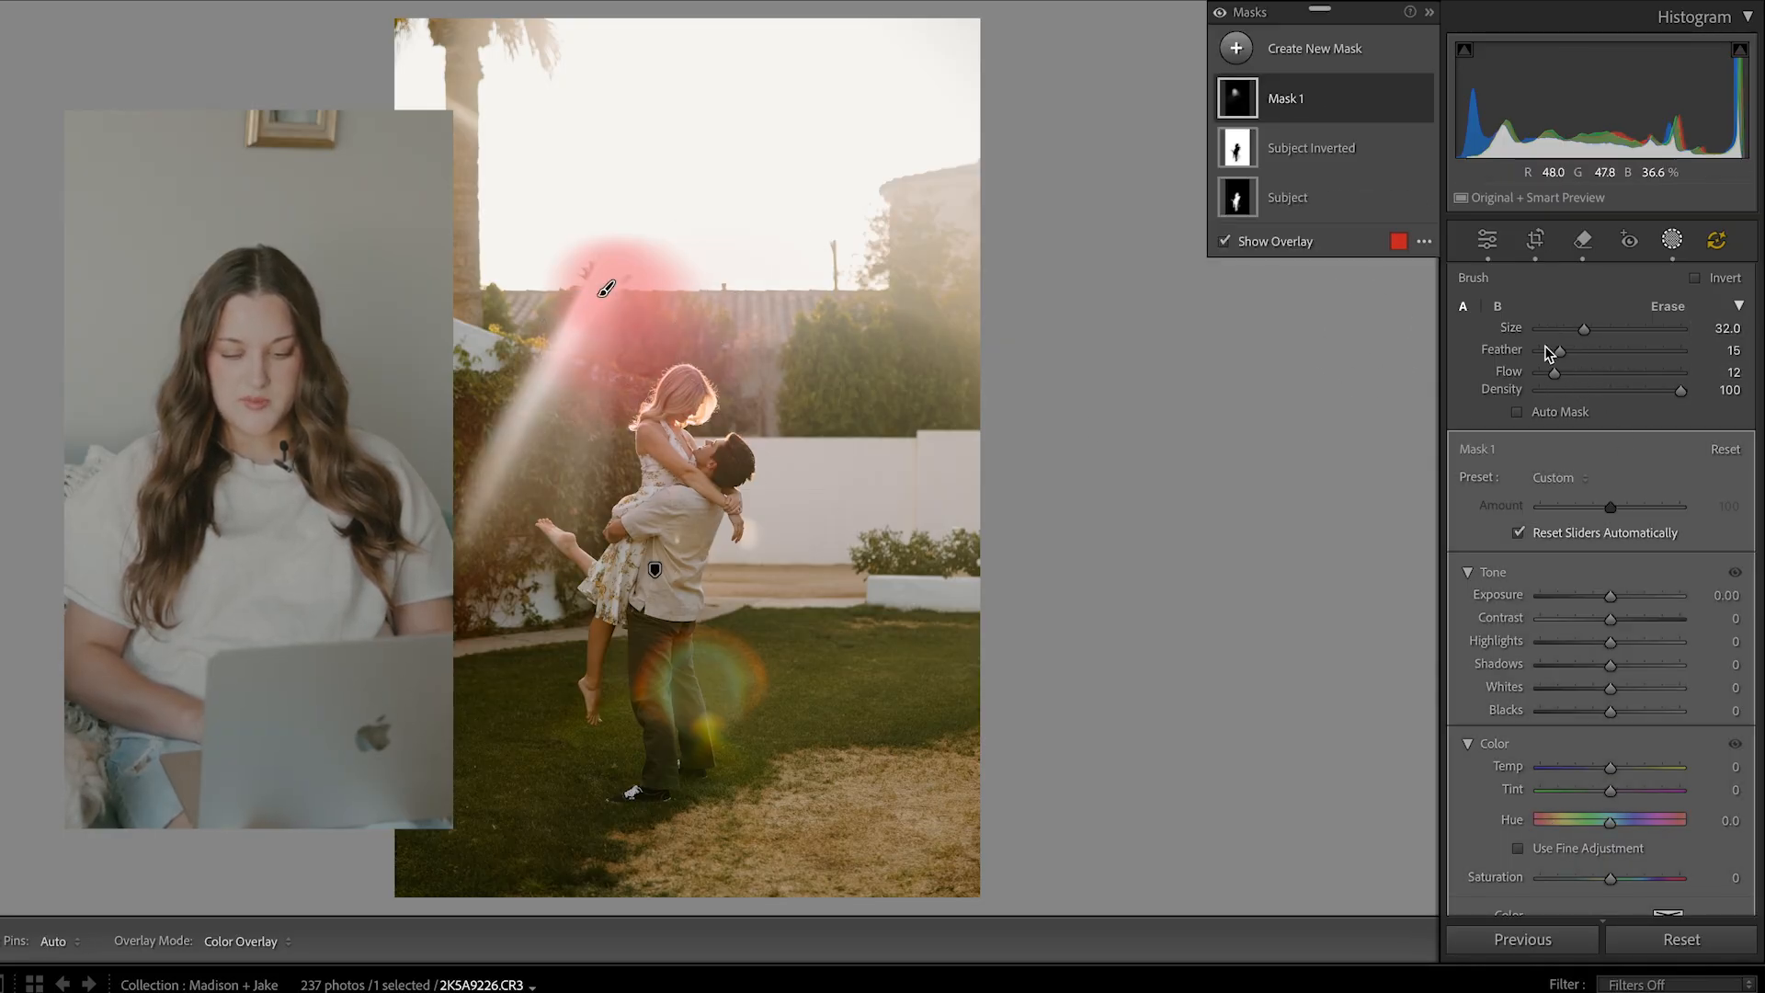
# - Warm the sun-glow brush mask by setting its Temp to 46 and Saturation to 17
pyautogui.scroll(-2, 1545, 743)
pyautogui.moveTo(1610, 691); pyautogui.dragTo(1649, 709)
pyautogui.moveTo(1611, 796); pyautogui.dragTo(1621, 801)
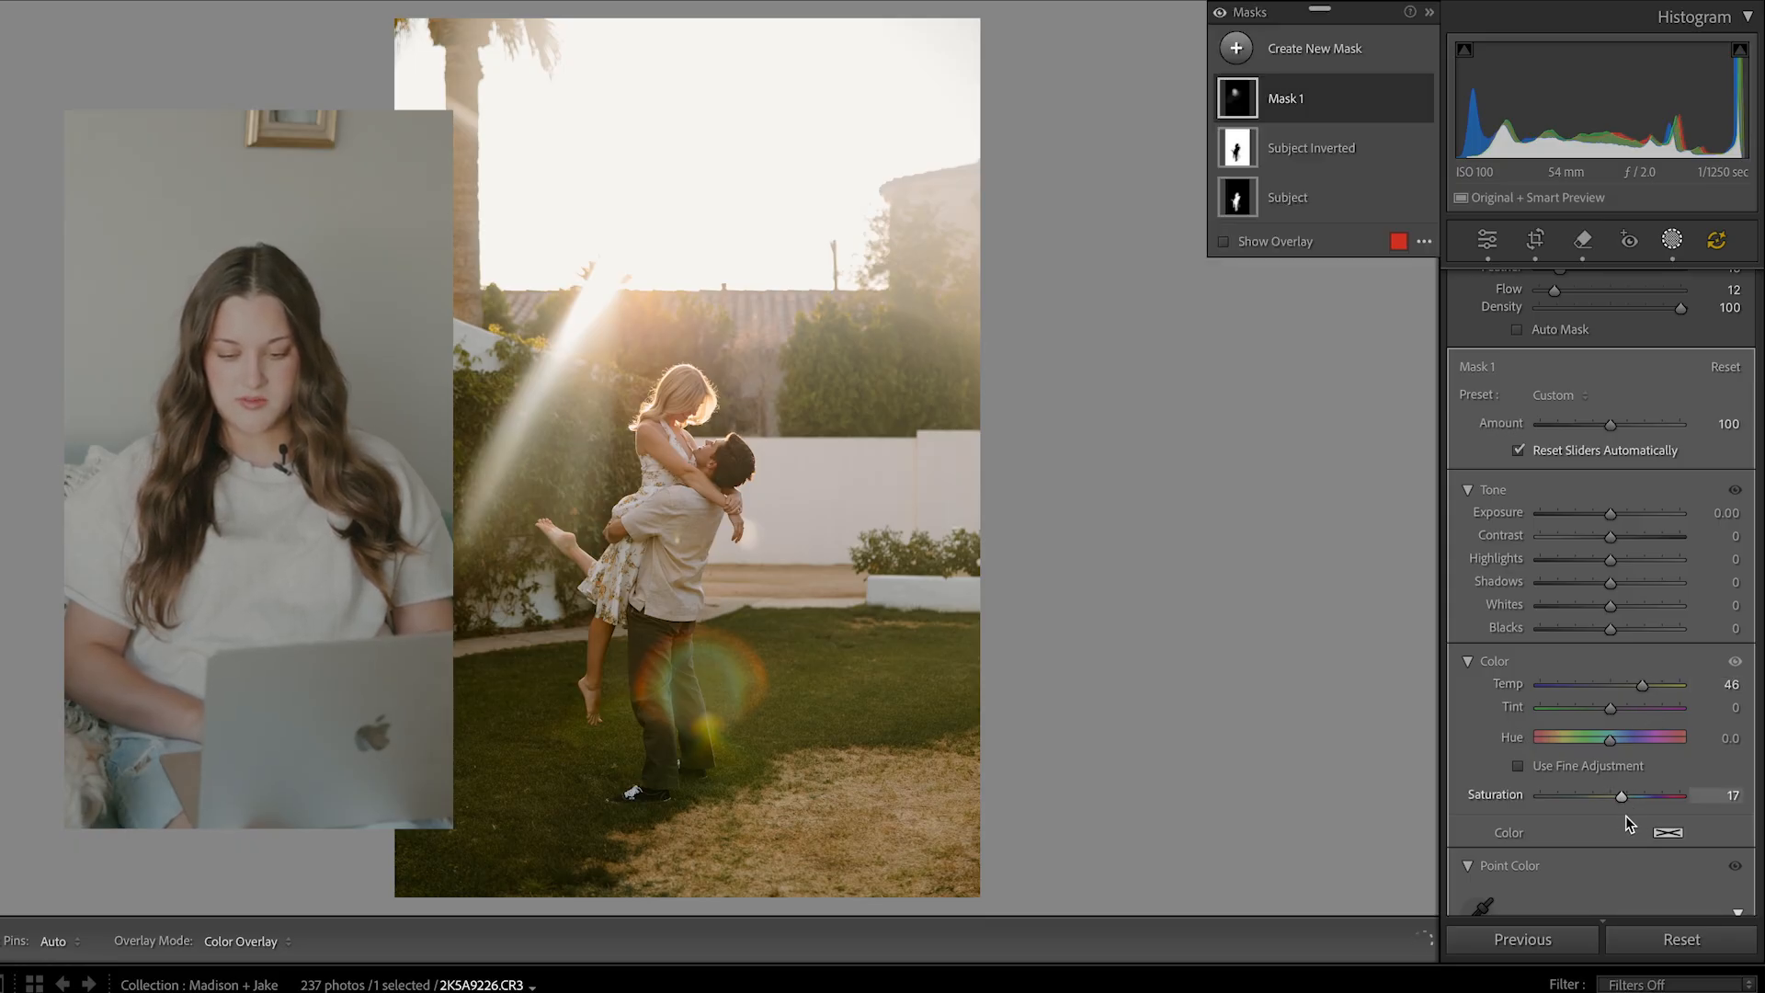
# - Set the sun-glow mask's Clarity to -10, Dehaze to -3, Sharpness to -12 and Noise Reduction to 21, and compare the photo without the mask
pyautogui.scroll(-4, 1618, 887)
pyautogui.scroll(-8, 1618, 887)
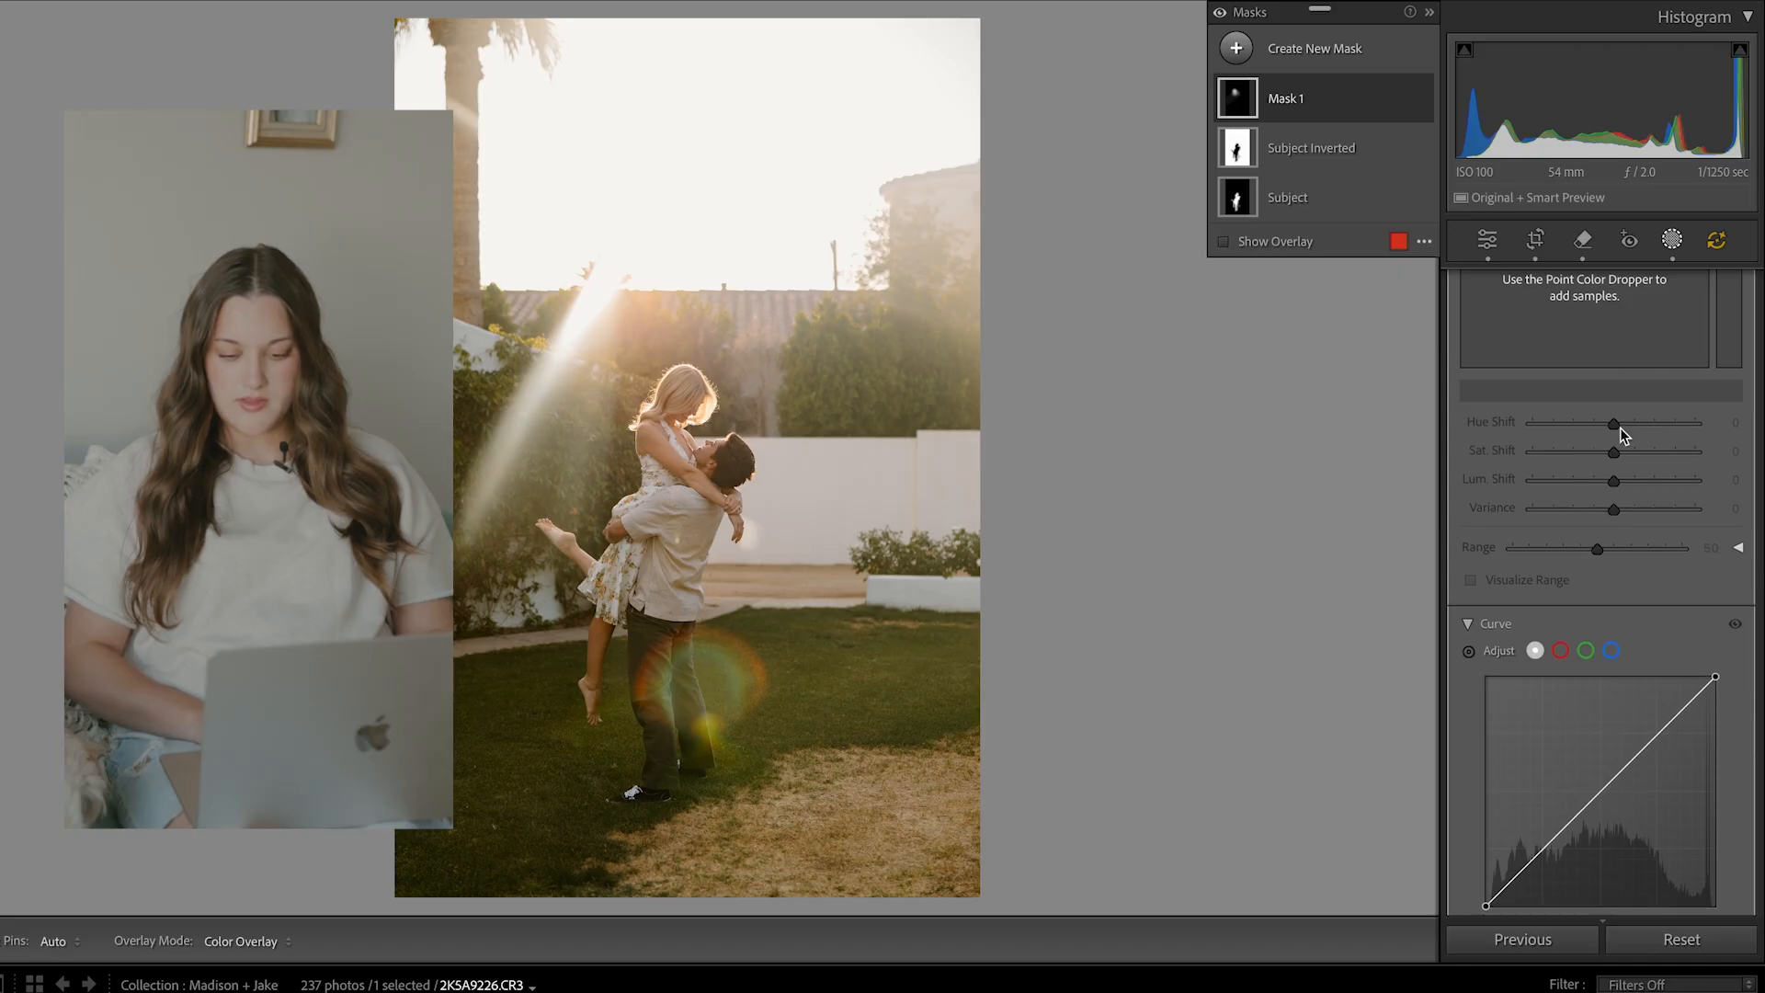
pyautogui.moveTo(1611, 680); pyautogui.dragTo(1620, 737)
pyautogui.scroll(-3, 1614, 735)
pyautogui.click(1421, 98)
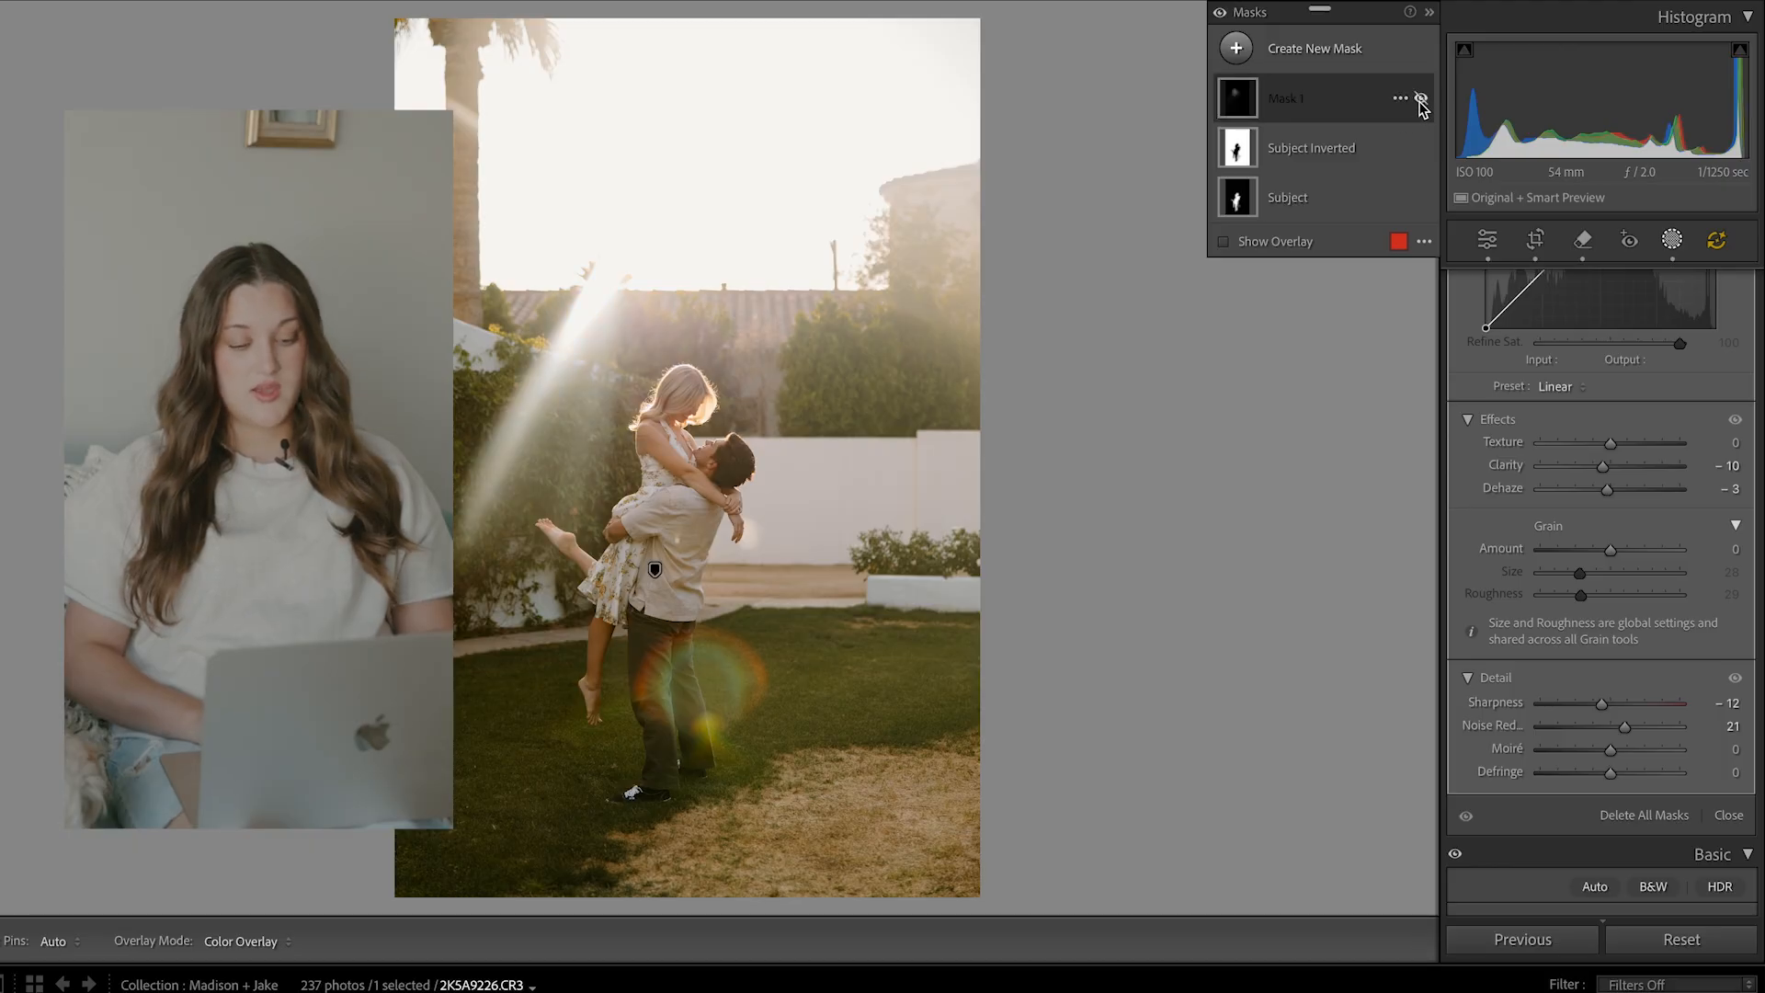
pyautogui.click(1421, 98)
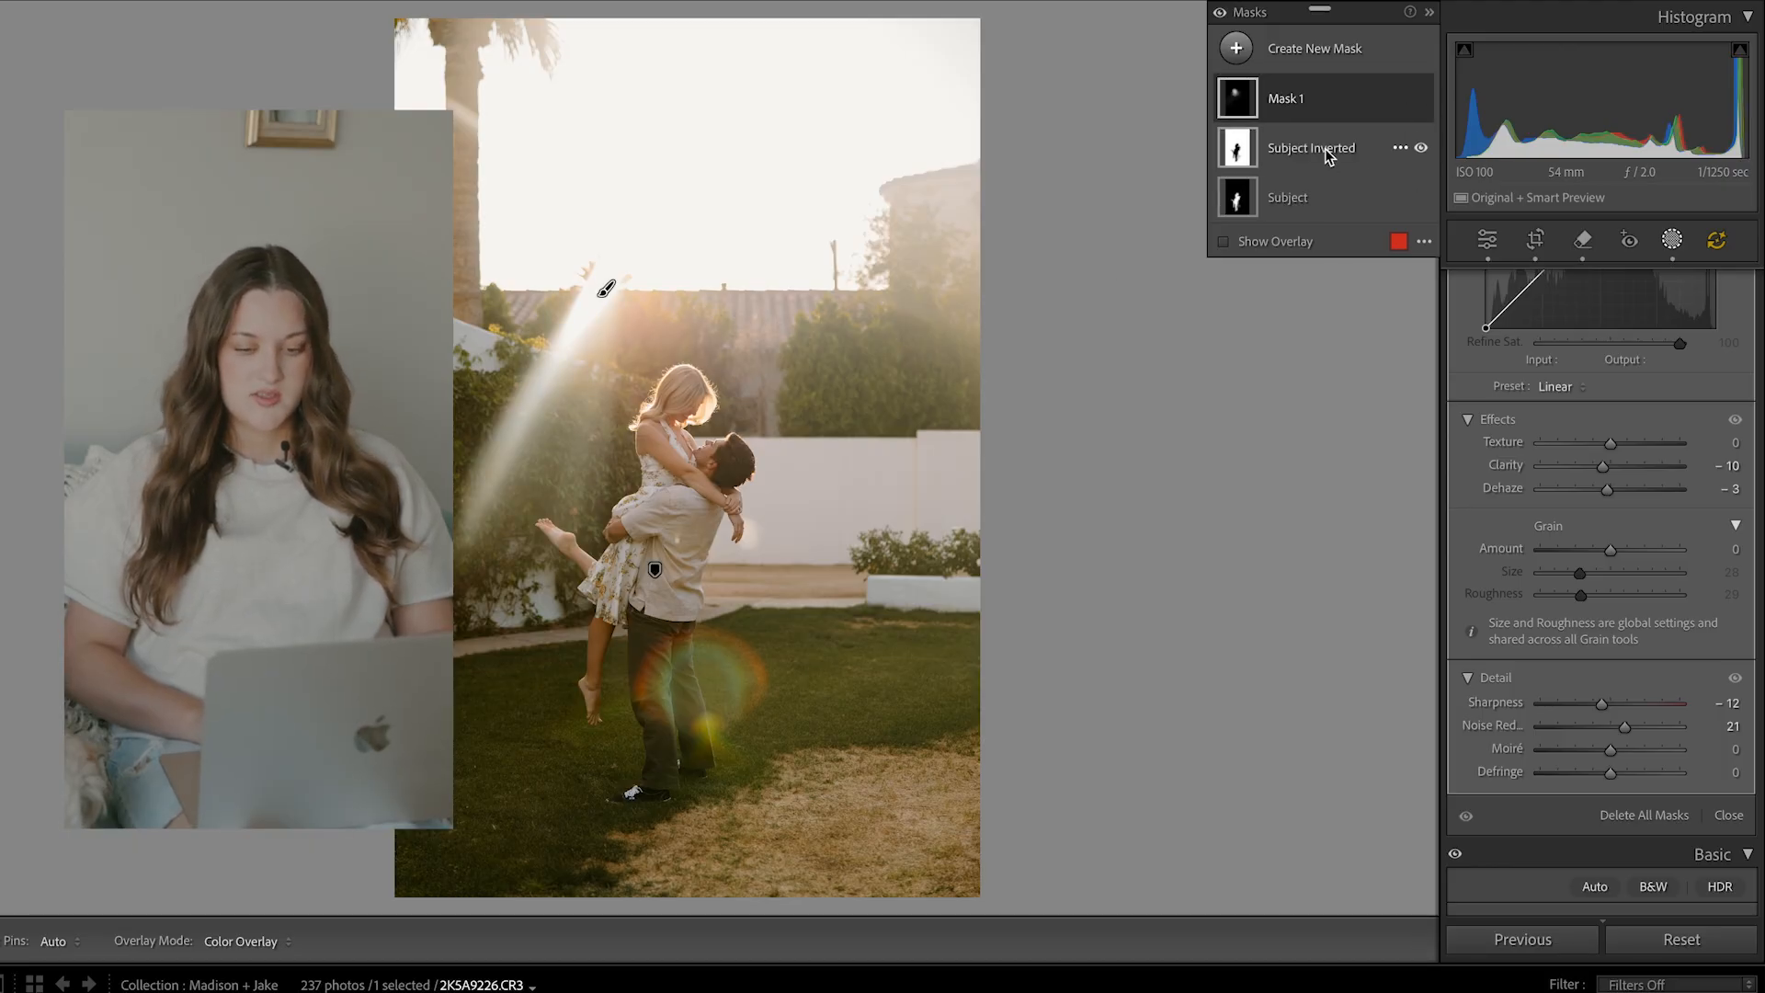
# - Add a second brush to the sun-glow mask at Size 20.4, Feather 20 and Flow 15, paint the glow by the roofline, and compare the mask's effect
pyautogui.click(1302, 117)
pyautogui.click(1289, 171)
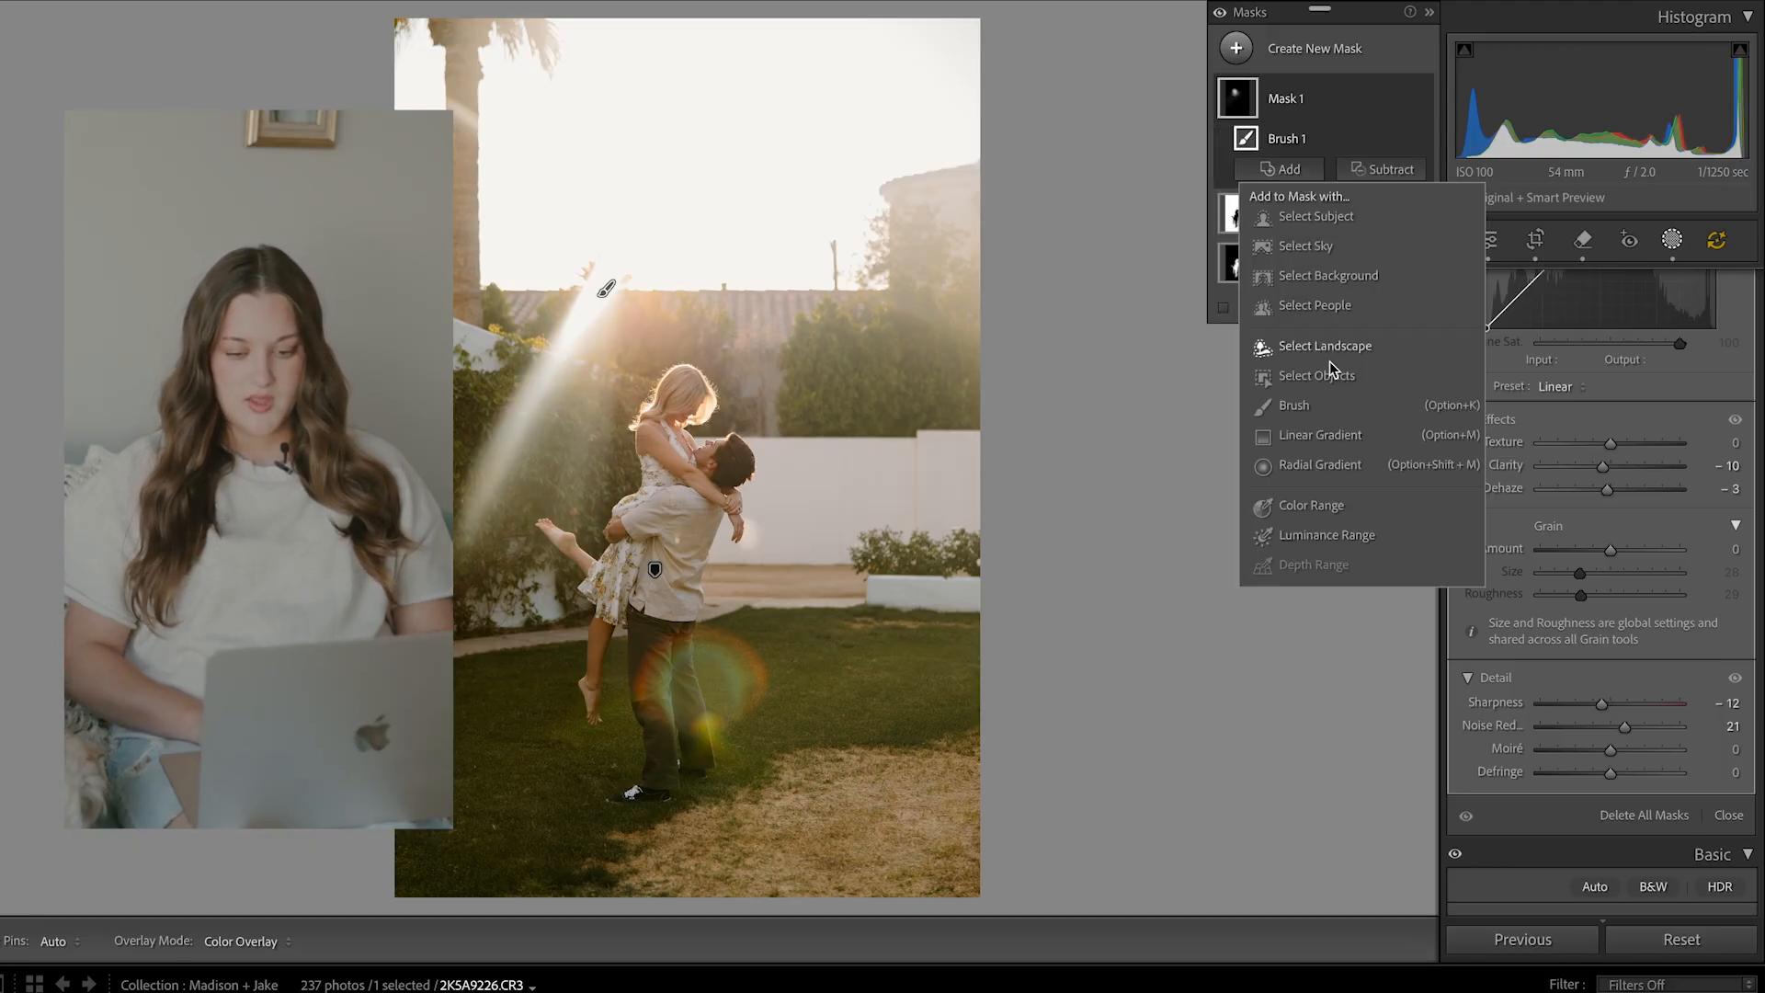
pyautogui.click(1290, 403)
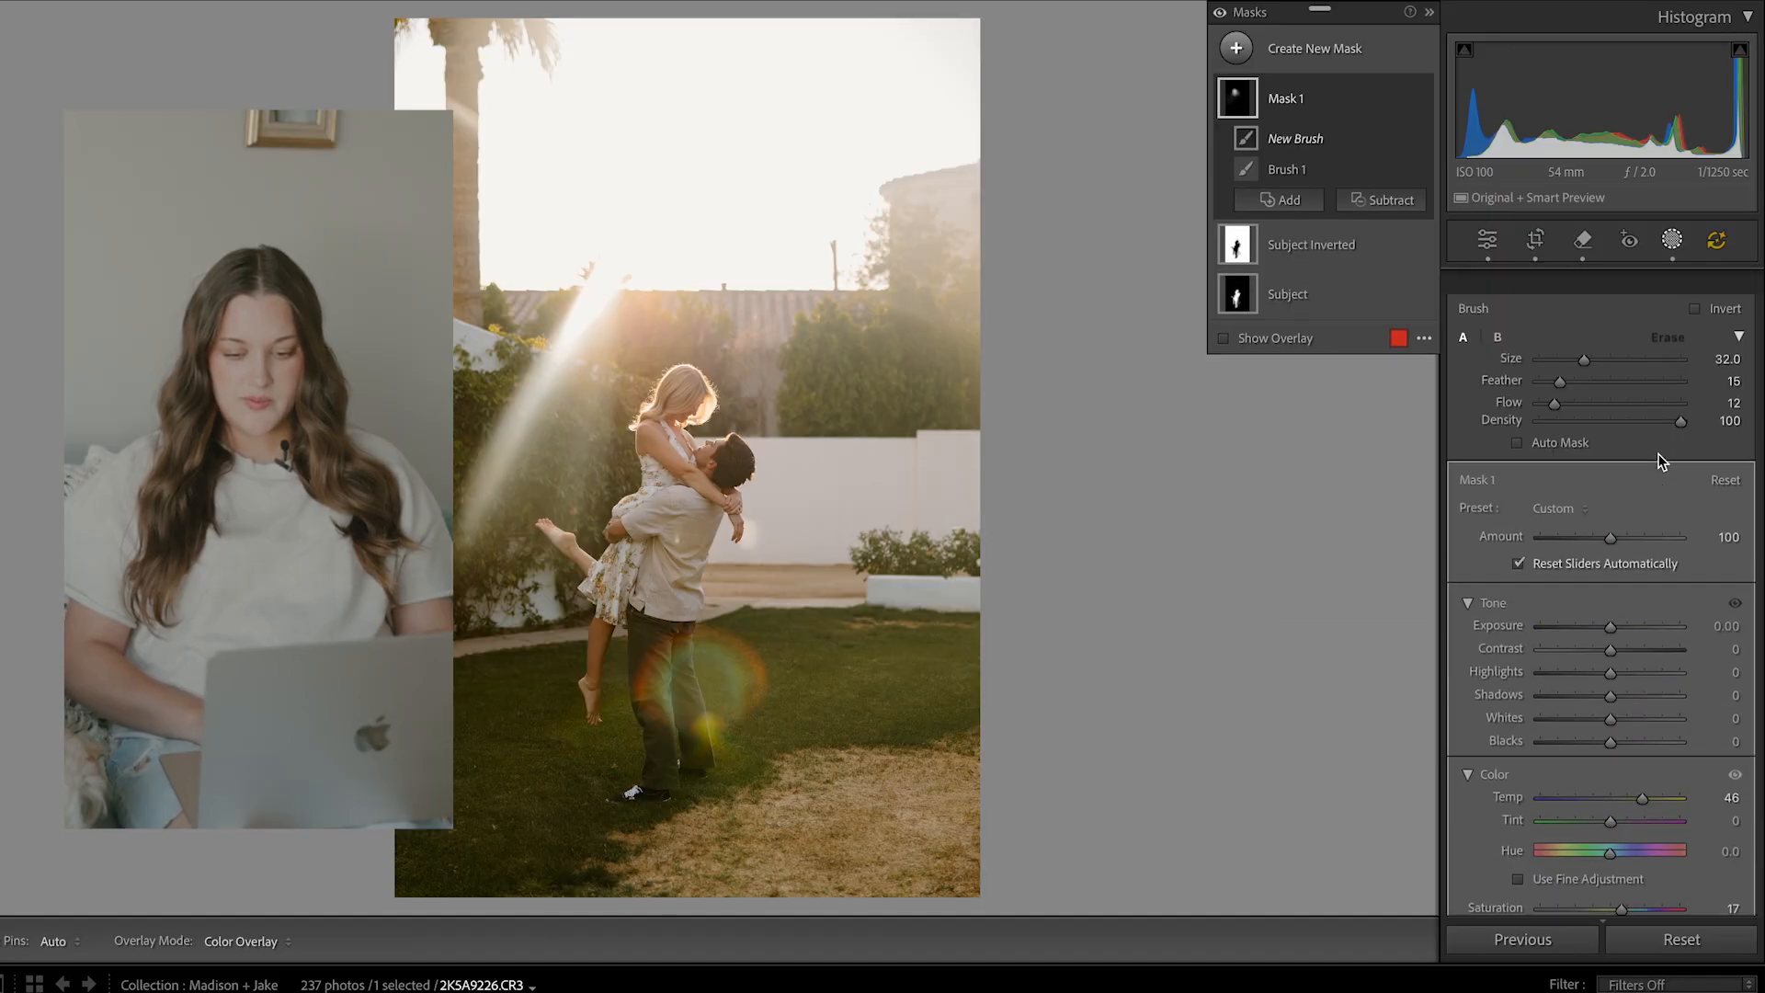
pyautogui.moveTo(1585, 330)
pyautogui.mouseDown()
pyautogui.moveTo(1569, 330)
pyautogui.moveTo(1567, 364)
pyautogui.mouseUp()
pyautogui.click(1569, 355)
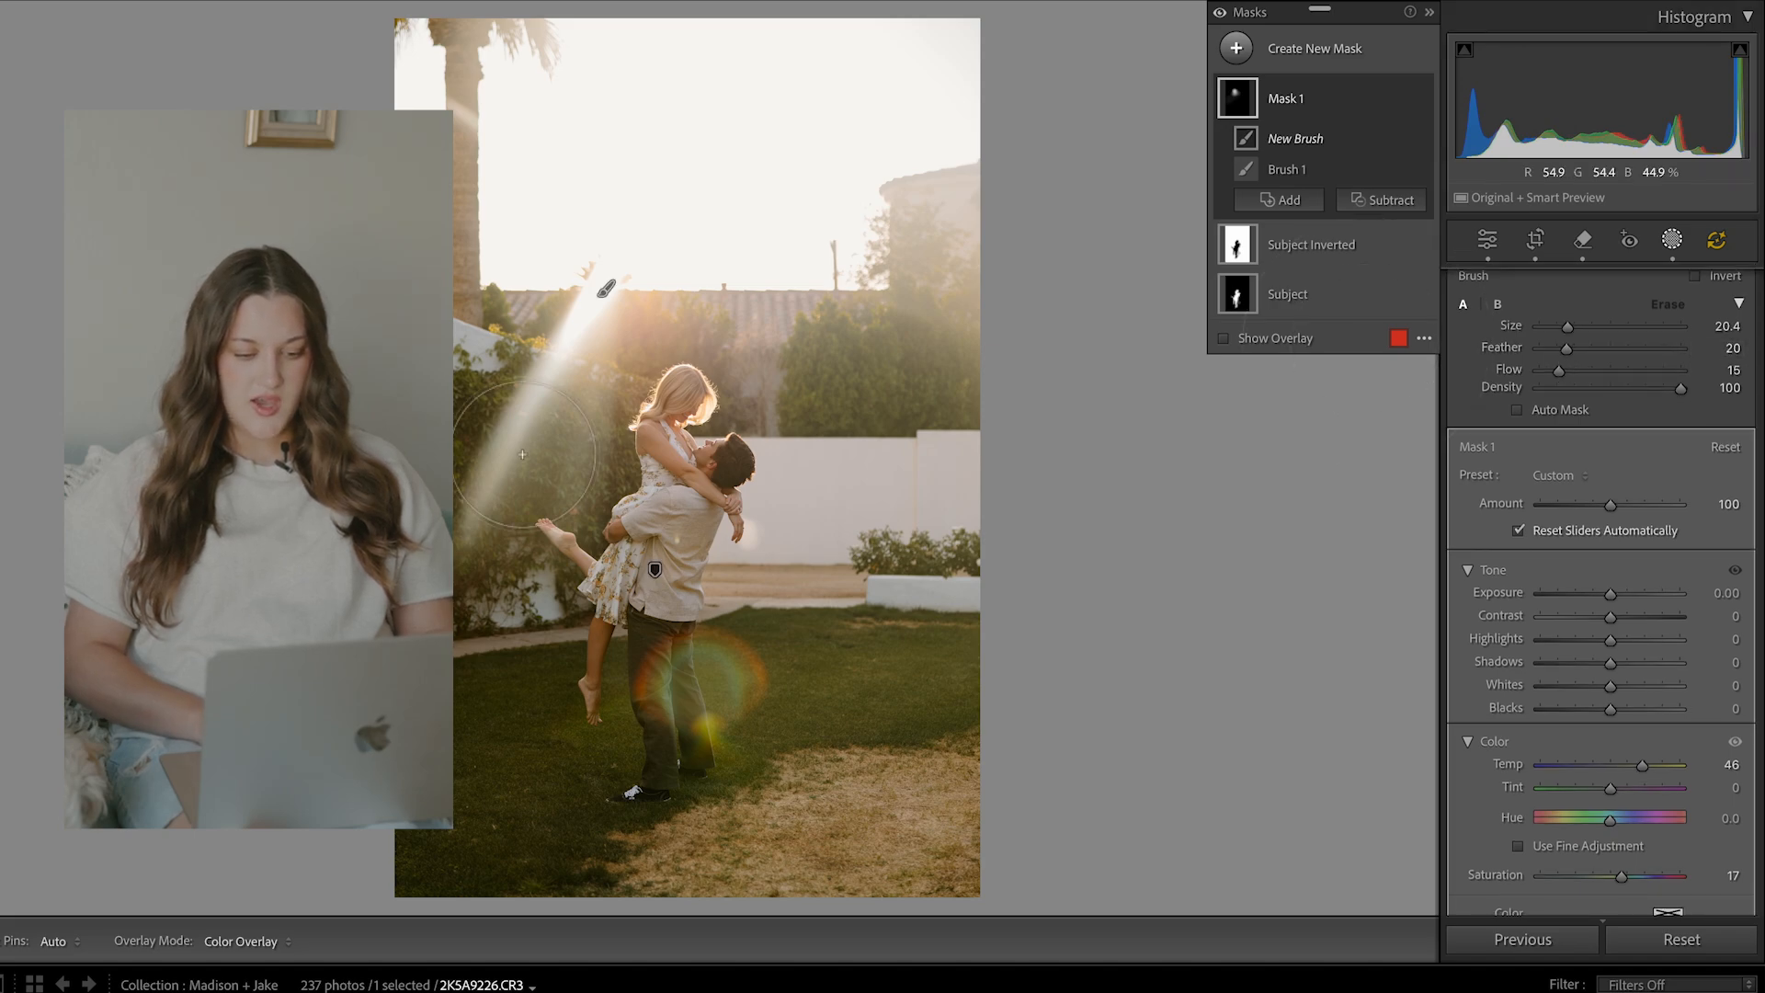
pyautogui.press('h')
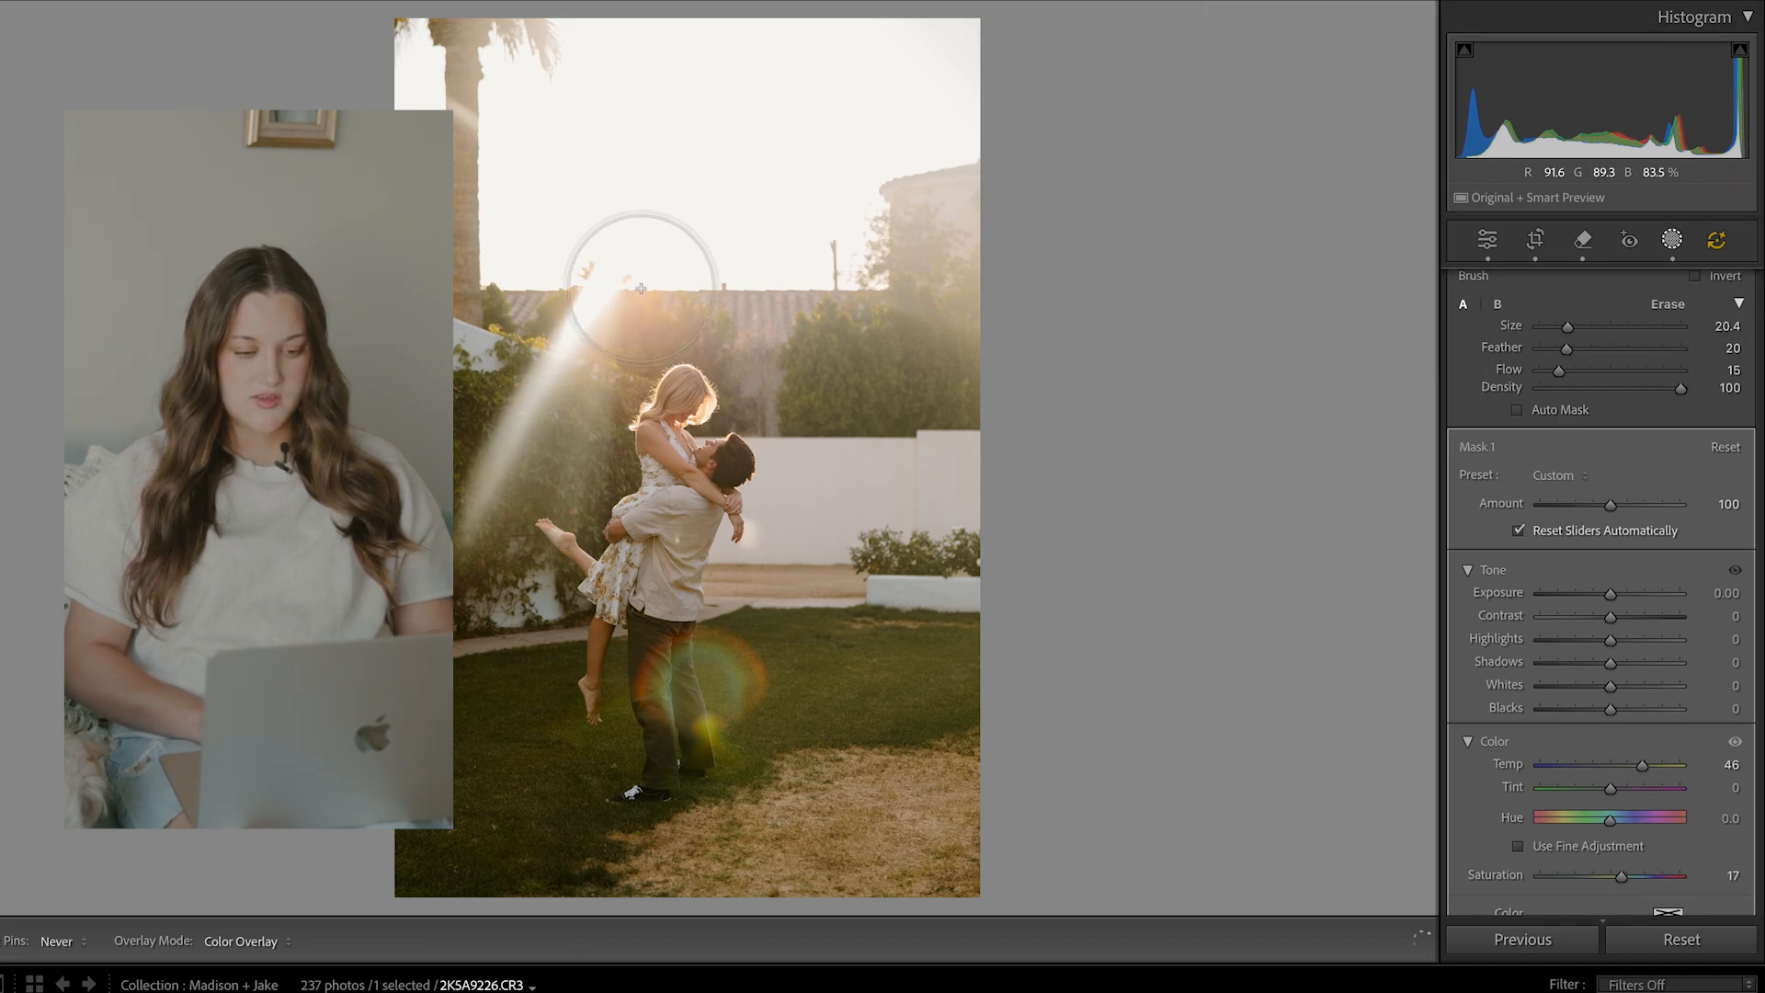
pyautogui.press('h')
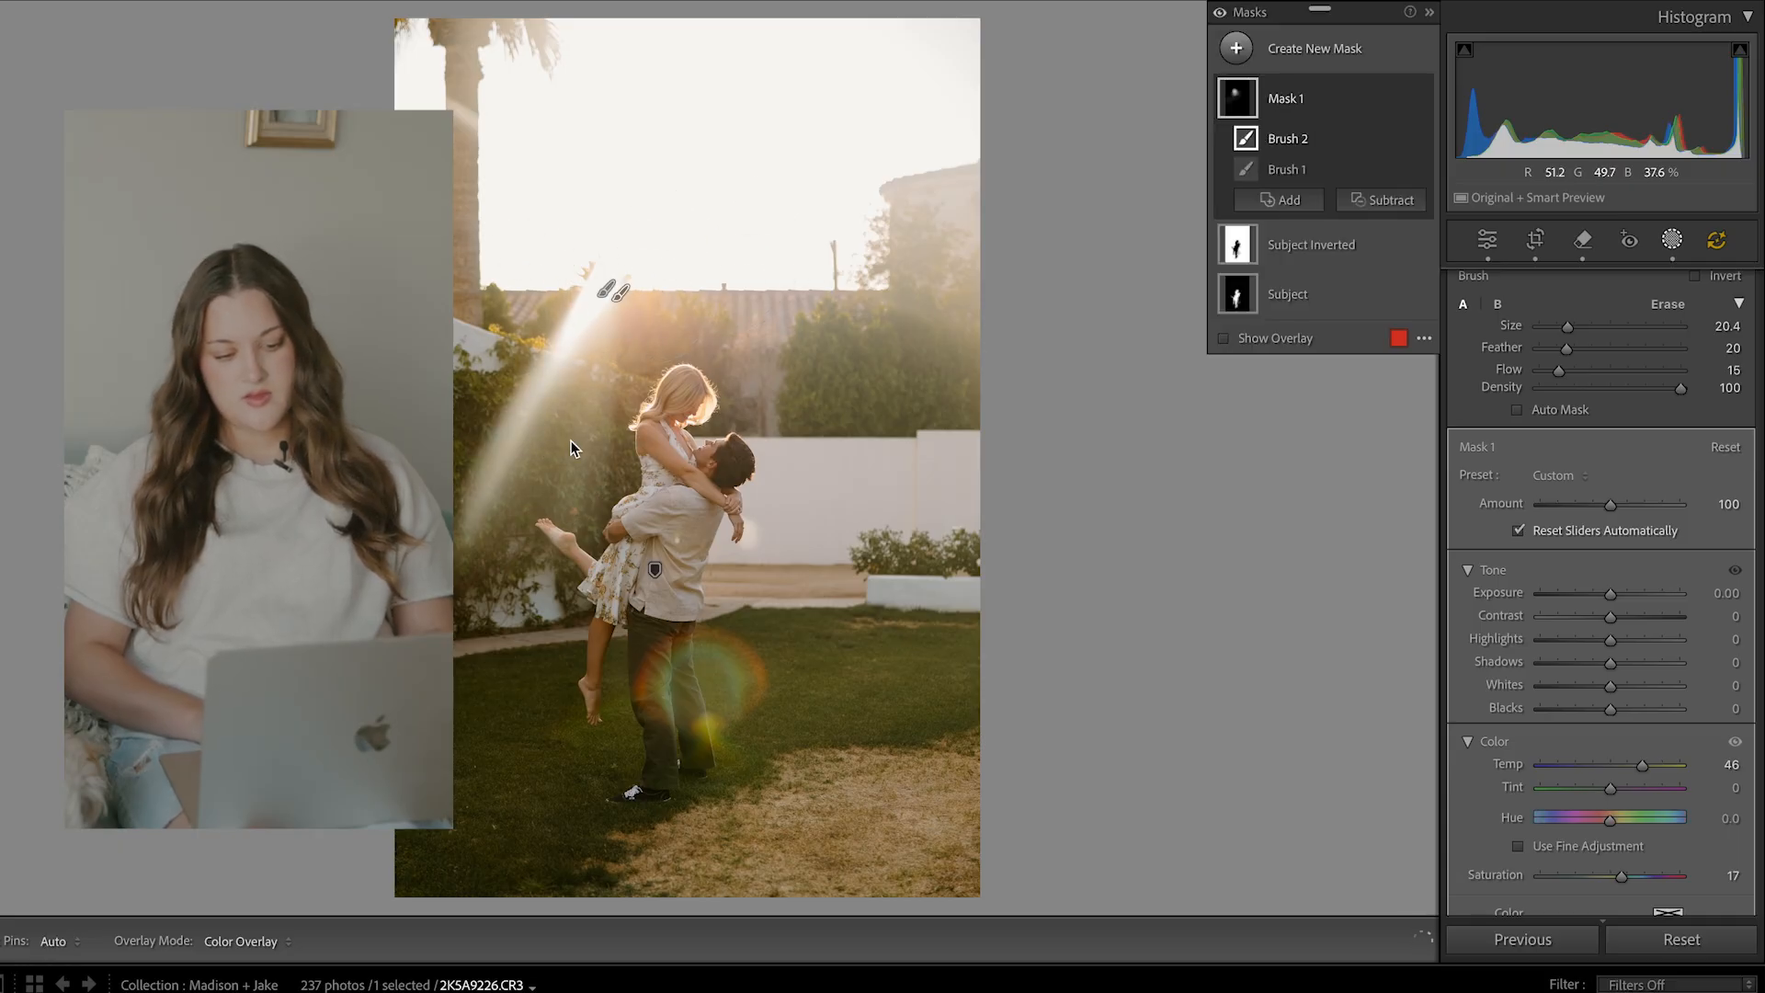
pyautogui.click(1426, 102)
pyautogui.click(1426, 102)
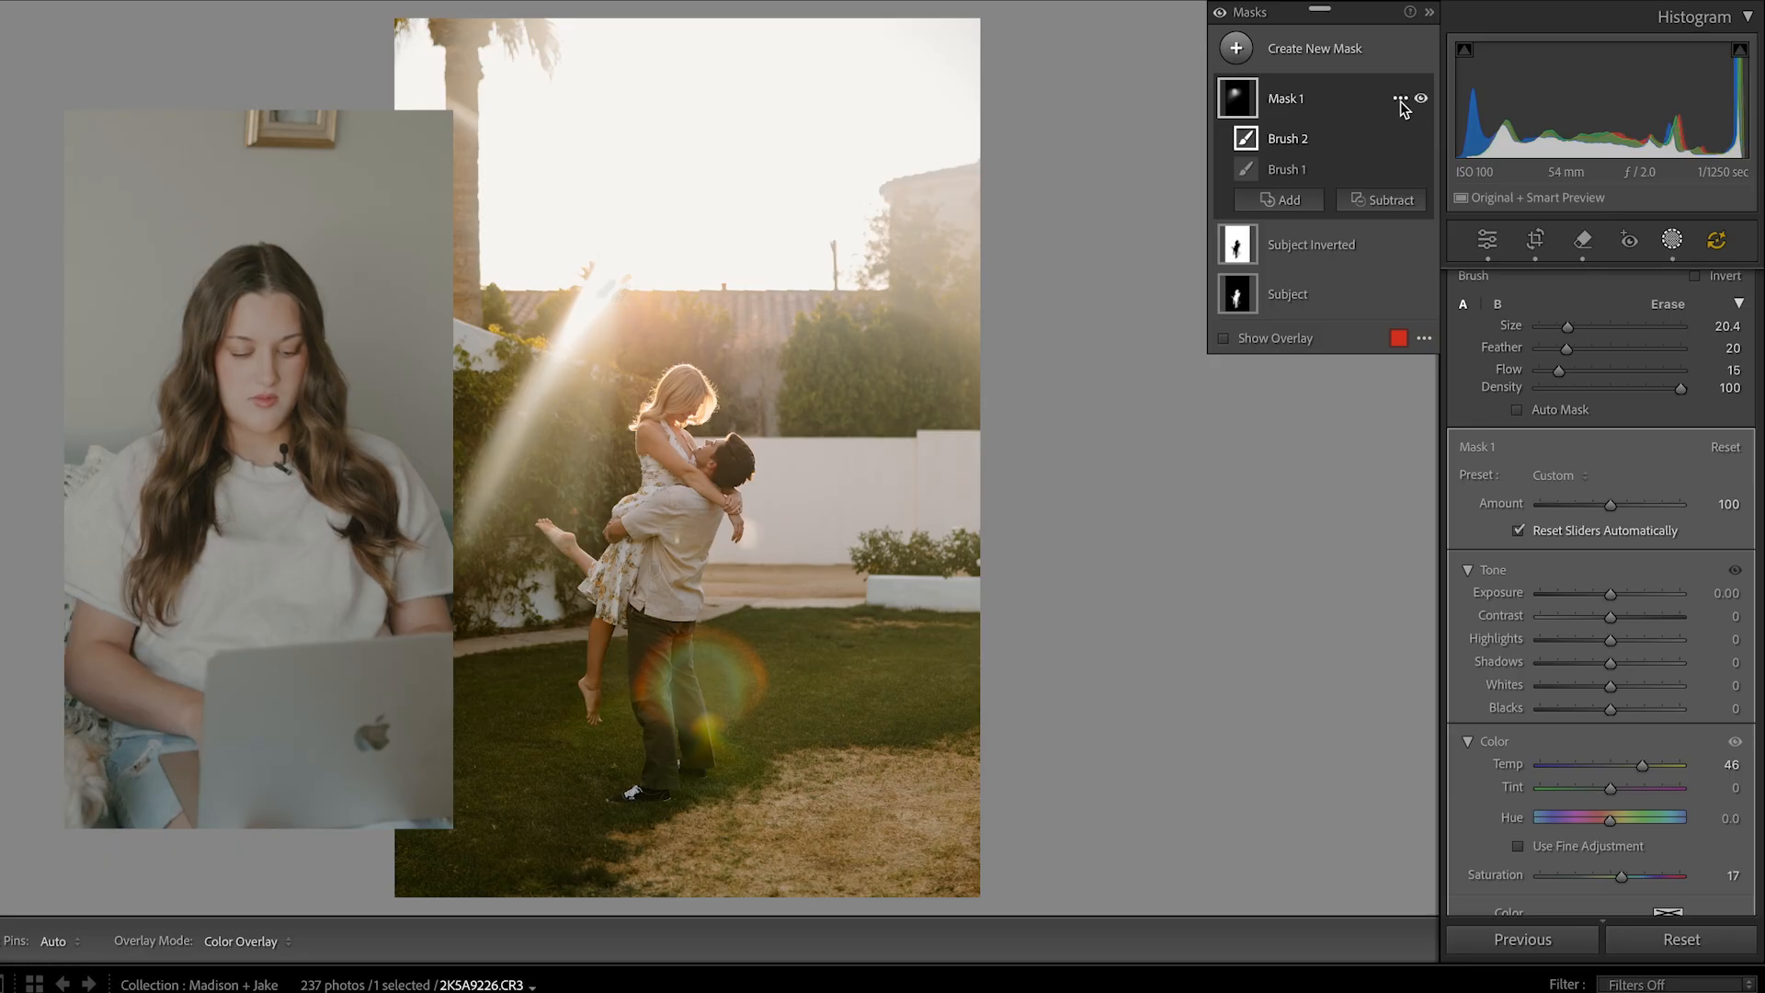
# - Rename the sun-glow brush mask as Sunshine
pyautogui.click(1400, 98)
pyautogui.click(1447, 118)
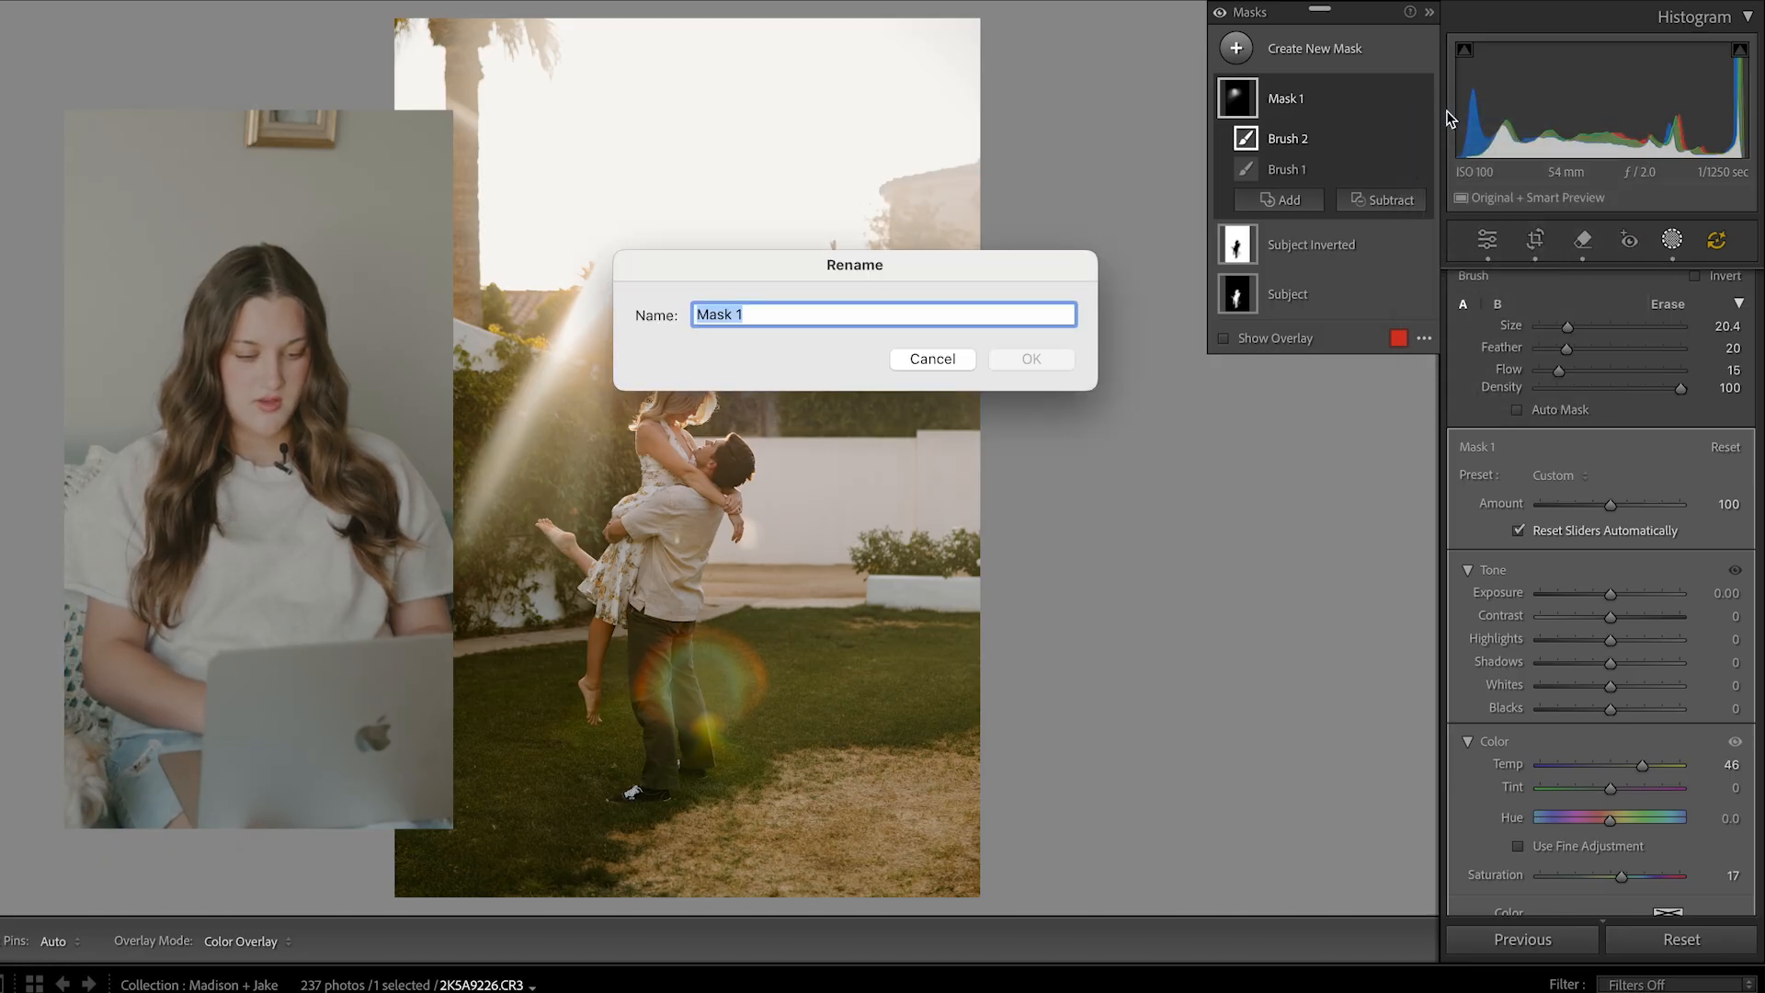
pyautogui.write('Warmth')
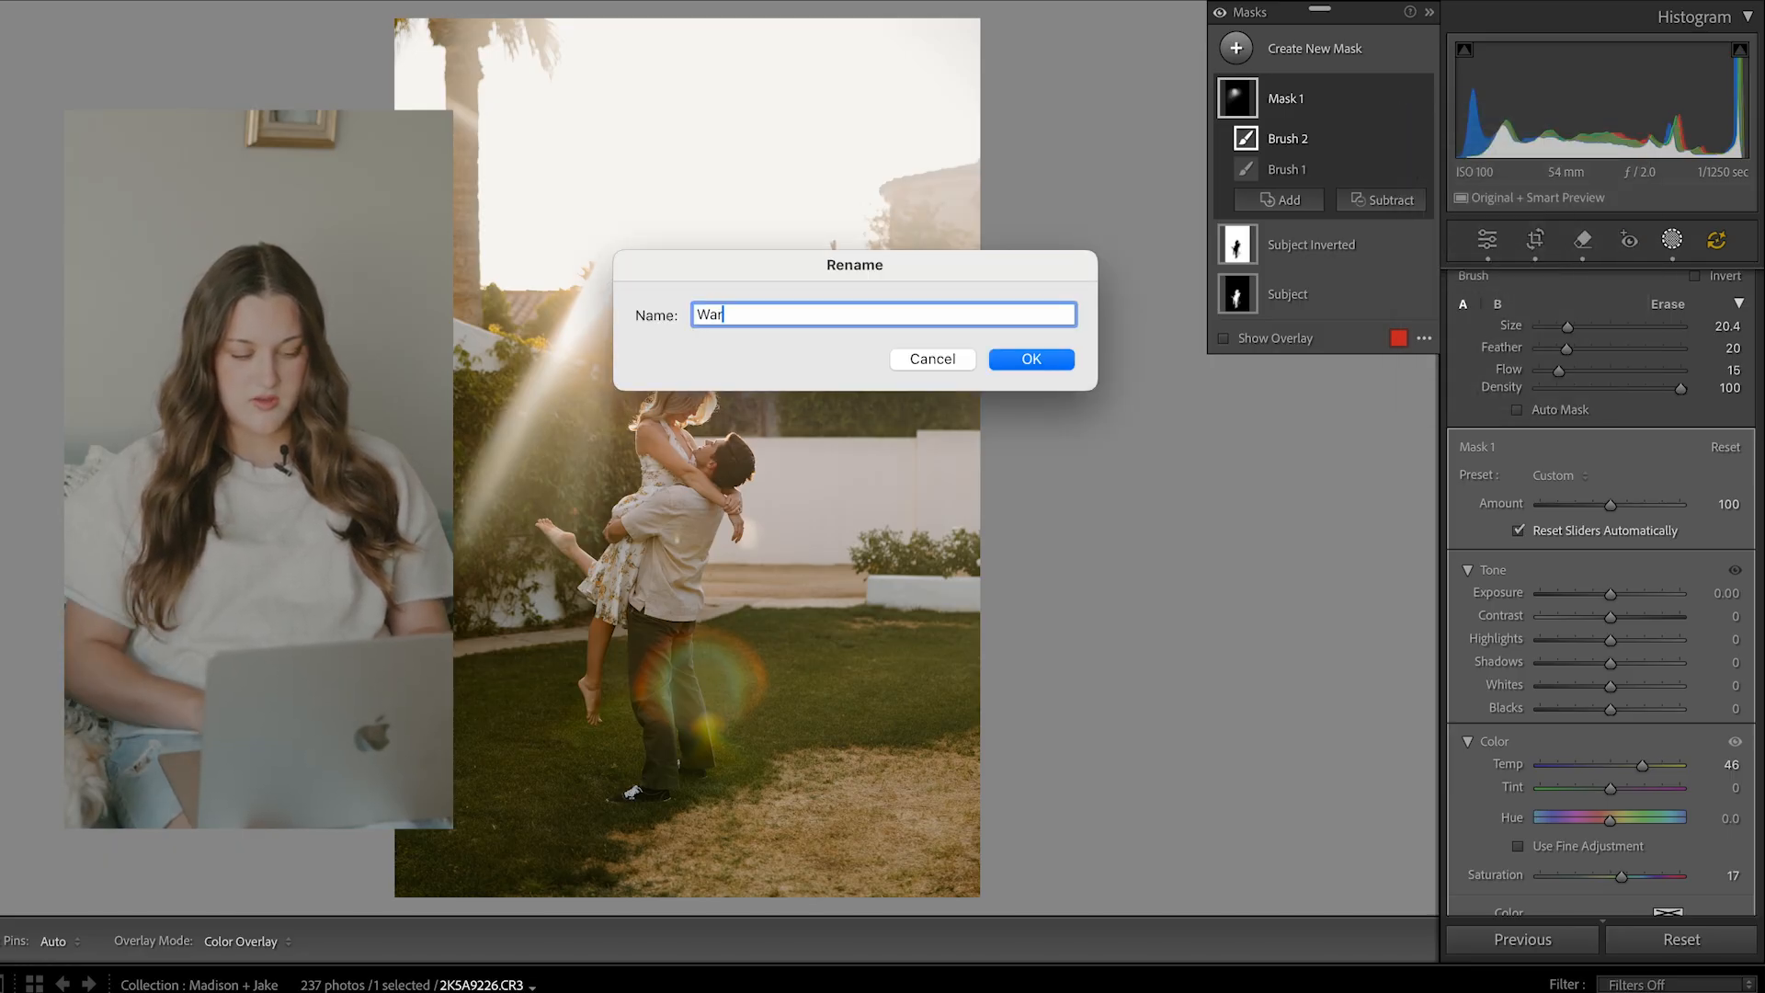
pyautogui.press('BackSpace')
pyautogui.press('BackSpace')
pyautogui.press('BackSpace')
pyautogui.press('BackSpace')
pyautogui.press('BackSpace')
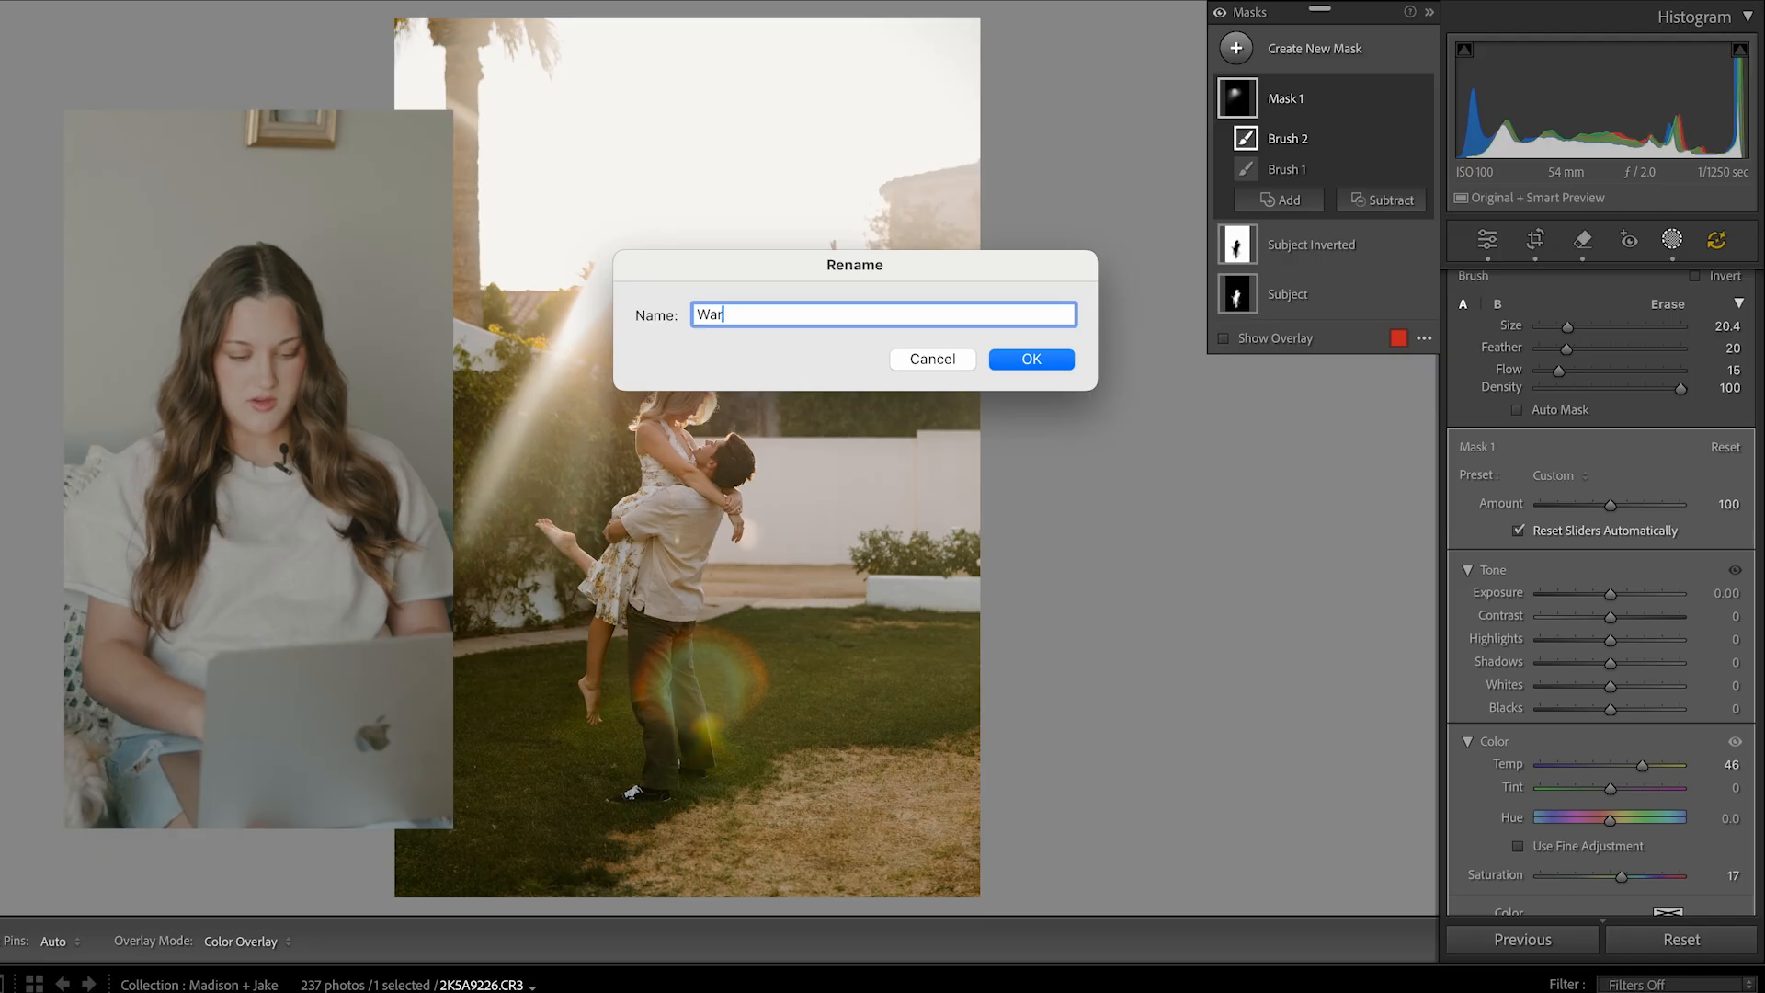
pyautogui.write('Sunshine')
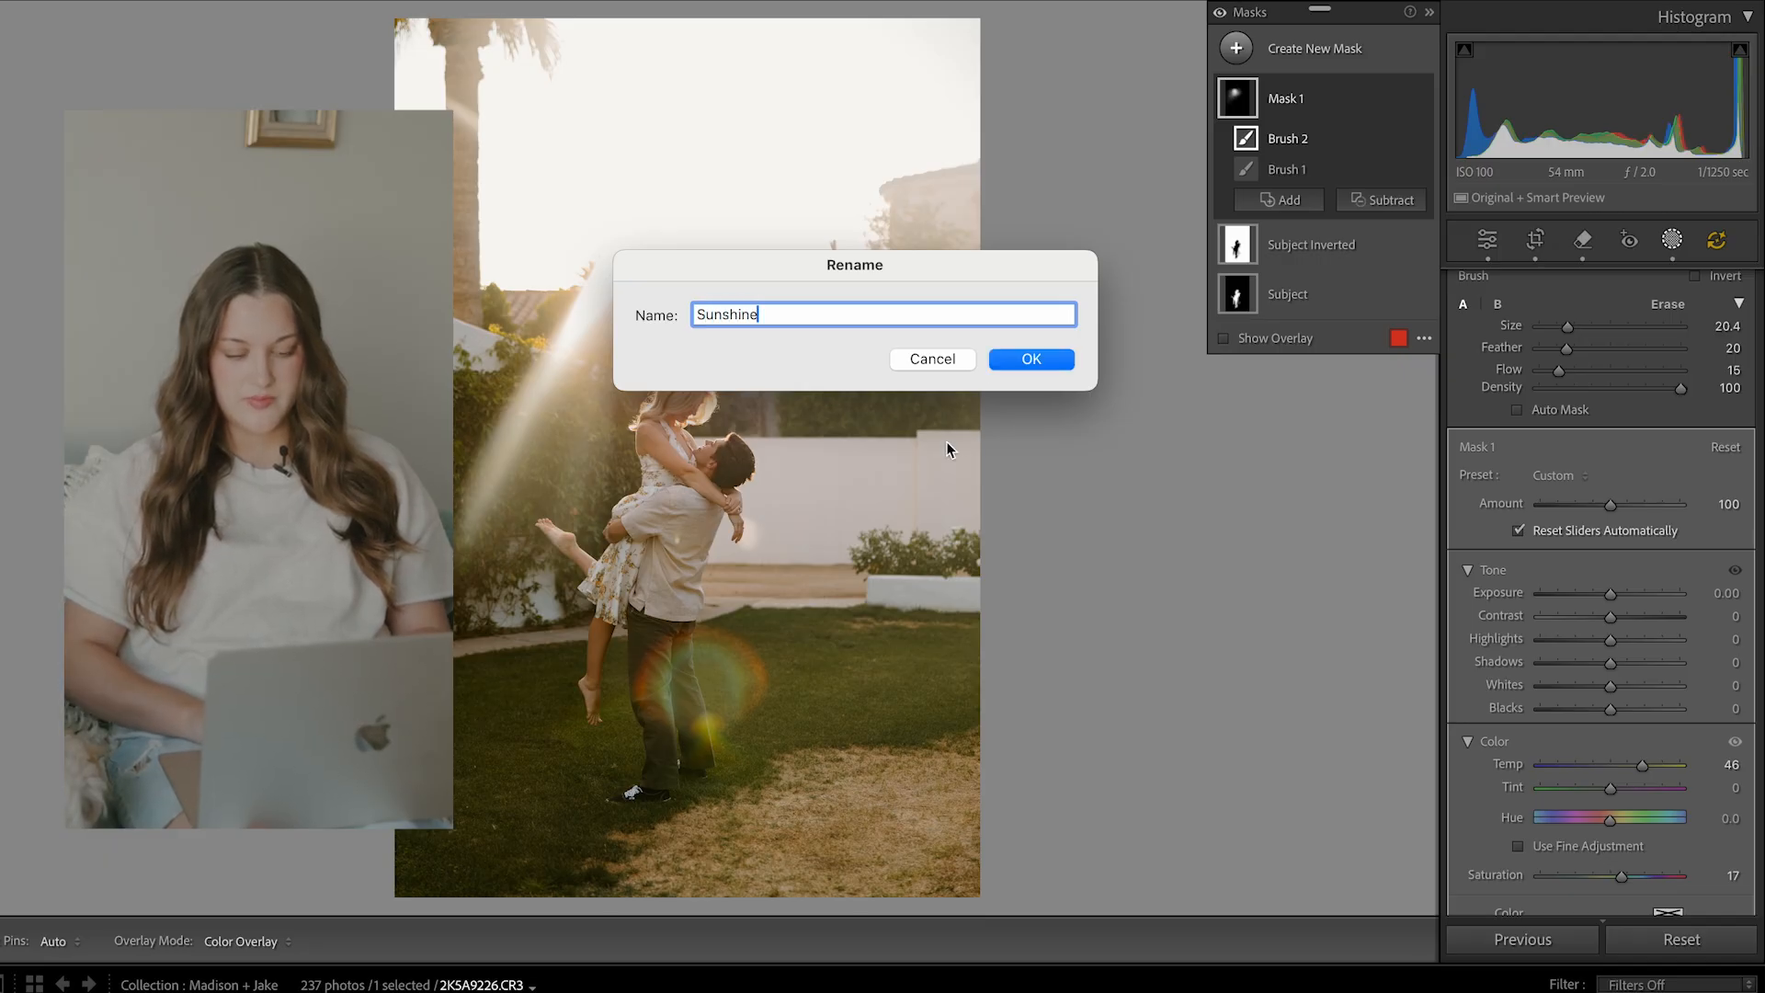
pyautogui.click(1032, 358)
# - Compare the photo with its unedited version, and set the global Temp to 5,672 and Exposure to -0.05
pyautogui.click(1486, 240)
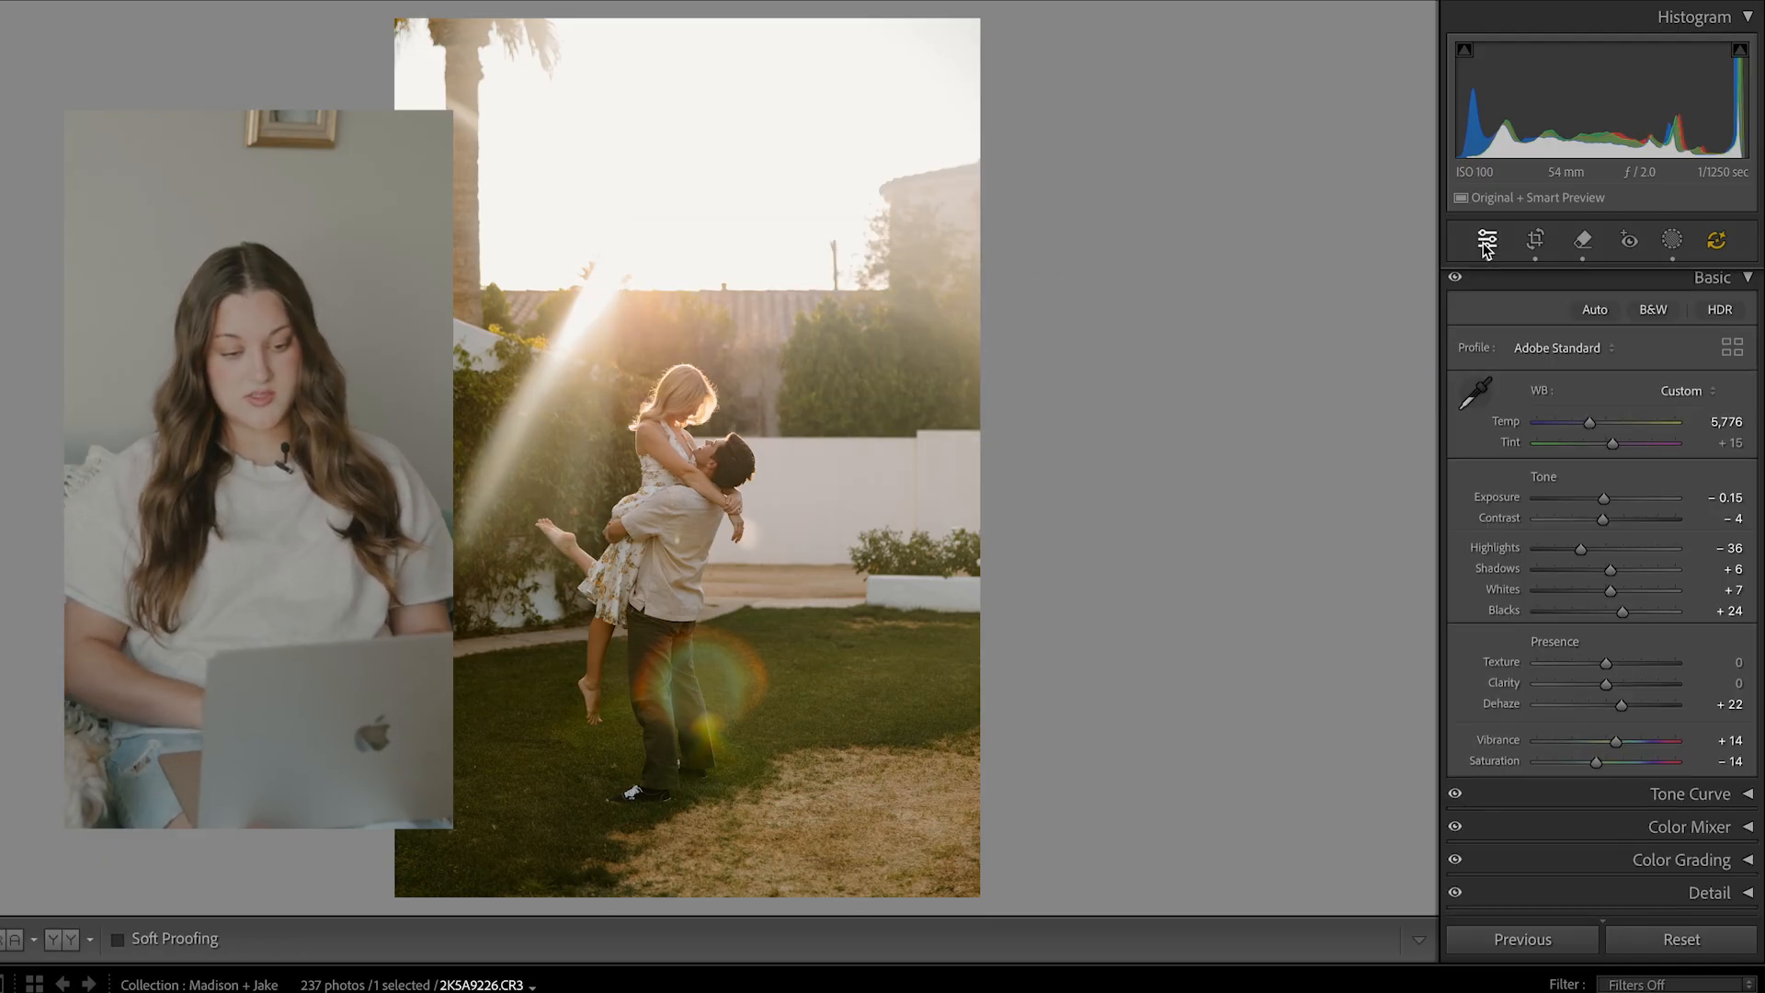
pyautogui.hotkey('ctrl', 'shift', 'r')
pyautogui.hotkey('ctrl', 'z')
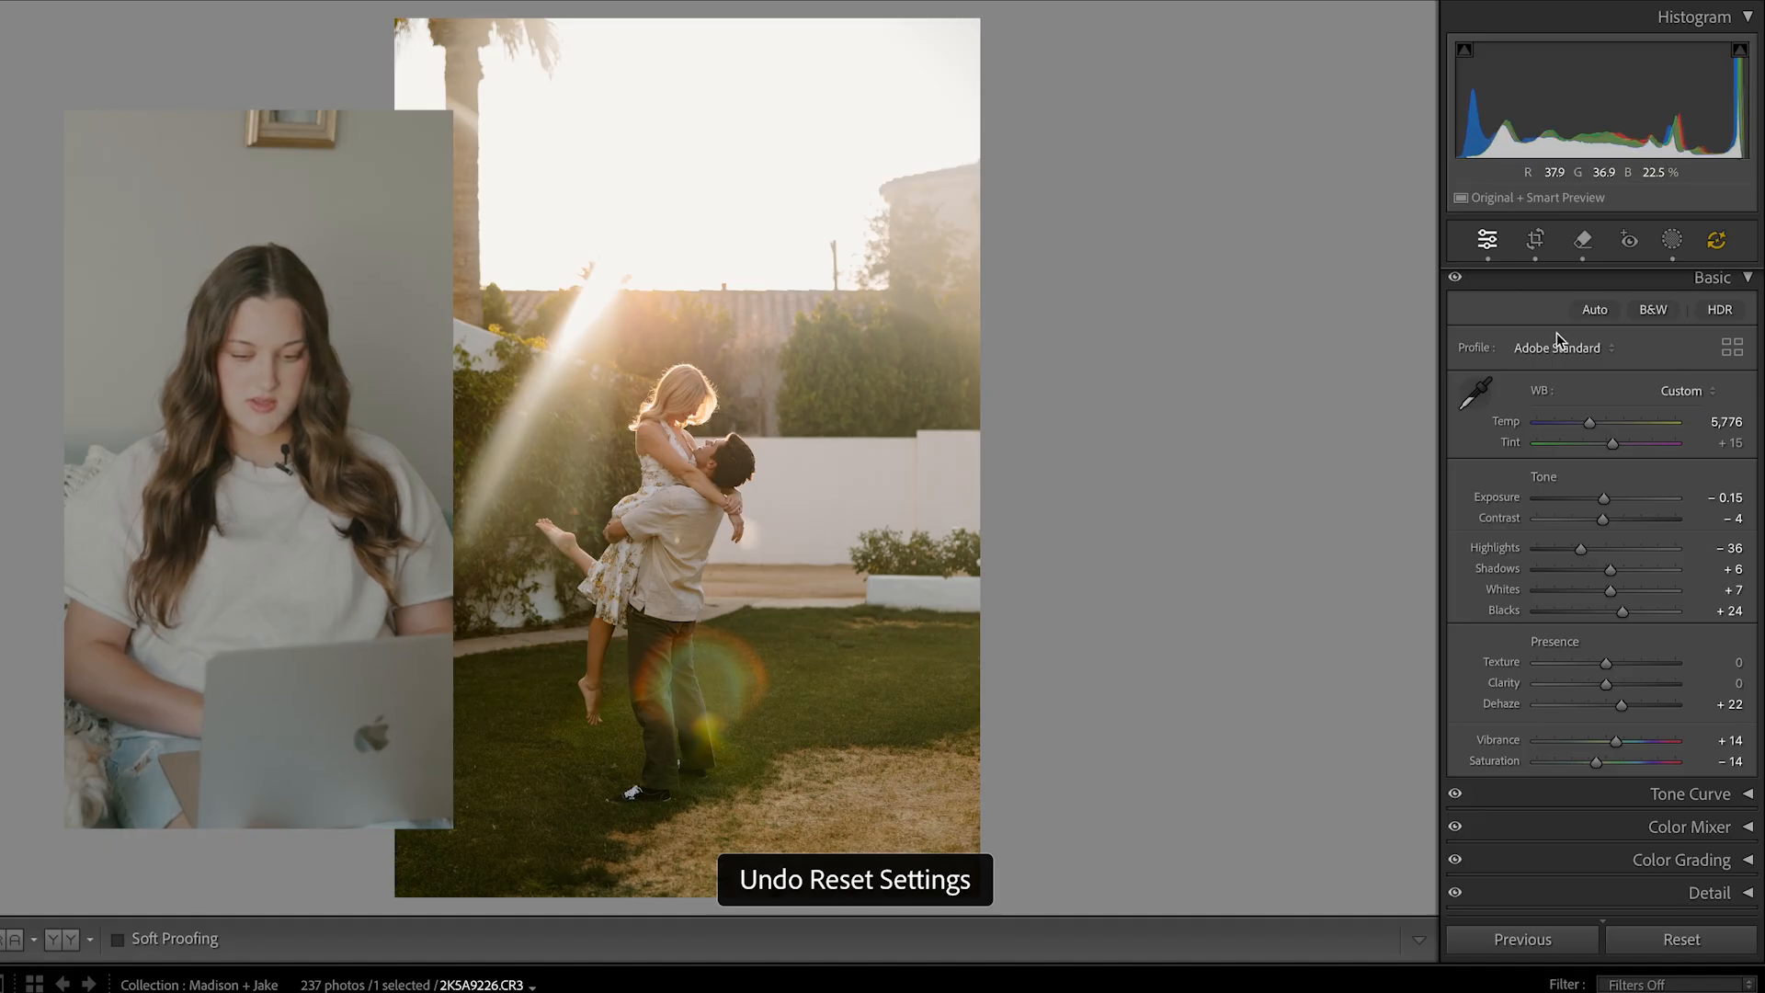
pyautogui.moveTo(1598, 431); pyautogui.dragTo(1594, 432)
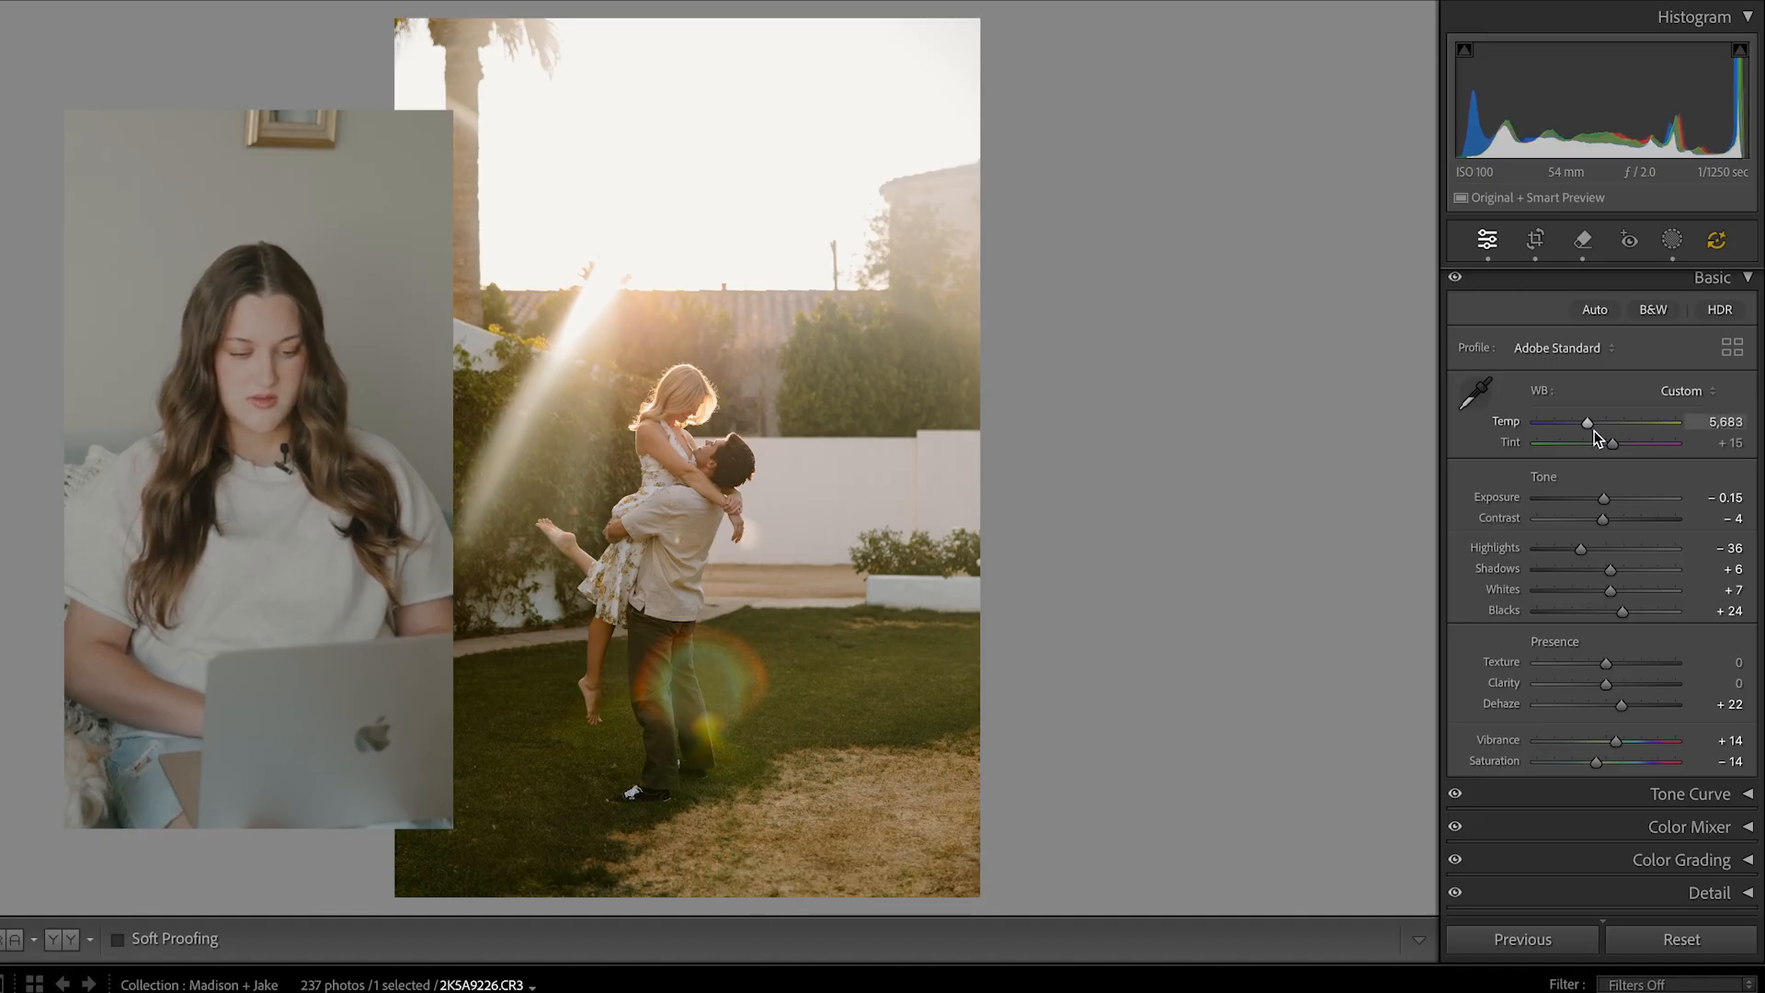
pyautogui.moveTo(1603, 503); pyautogui.dragTo(1604, 504)
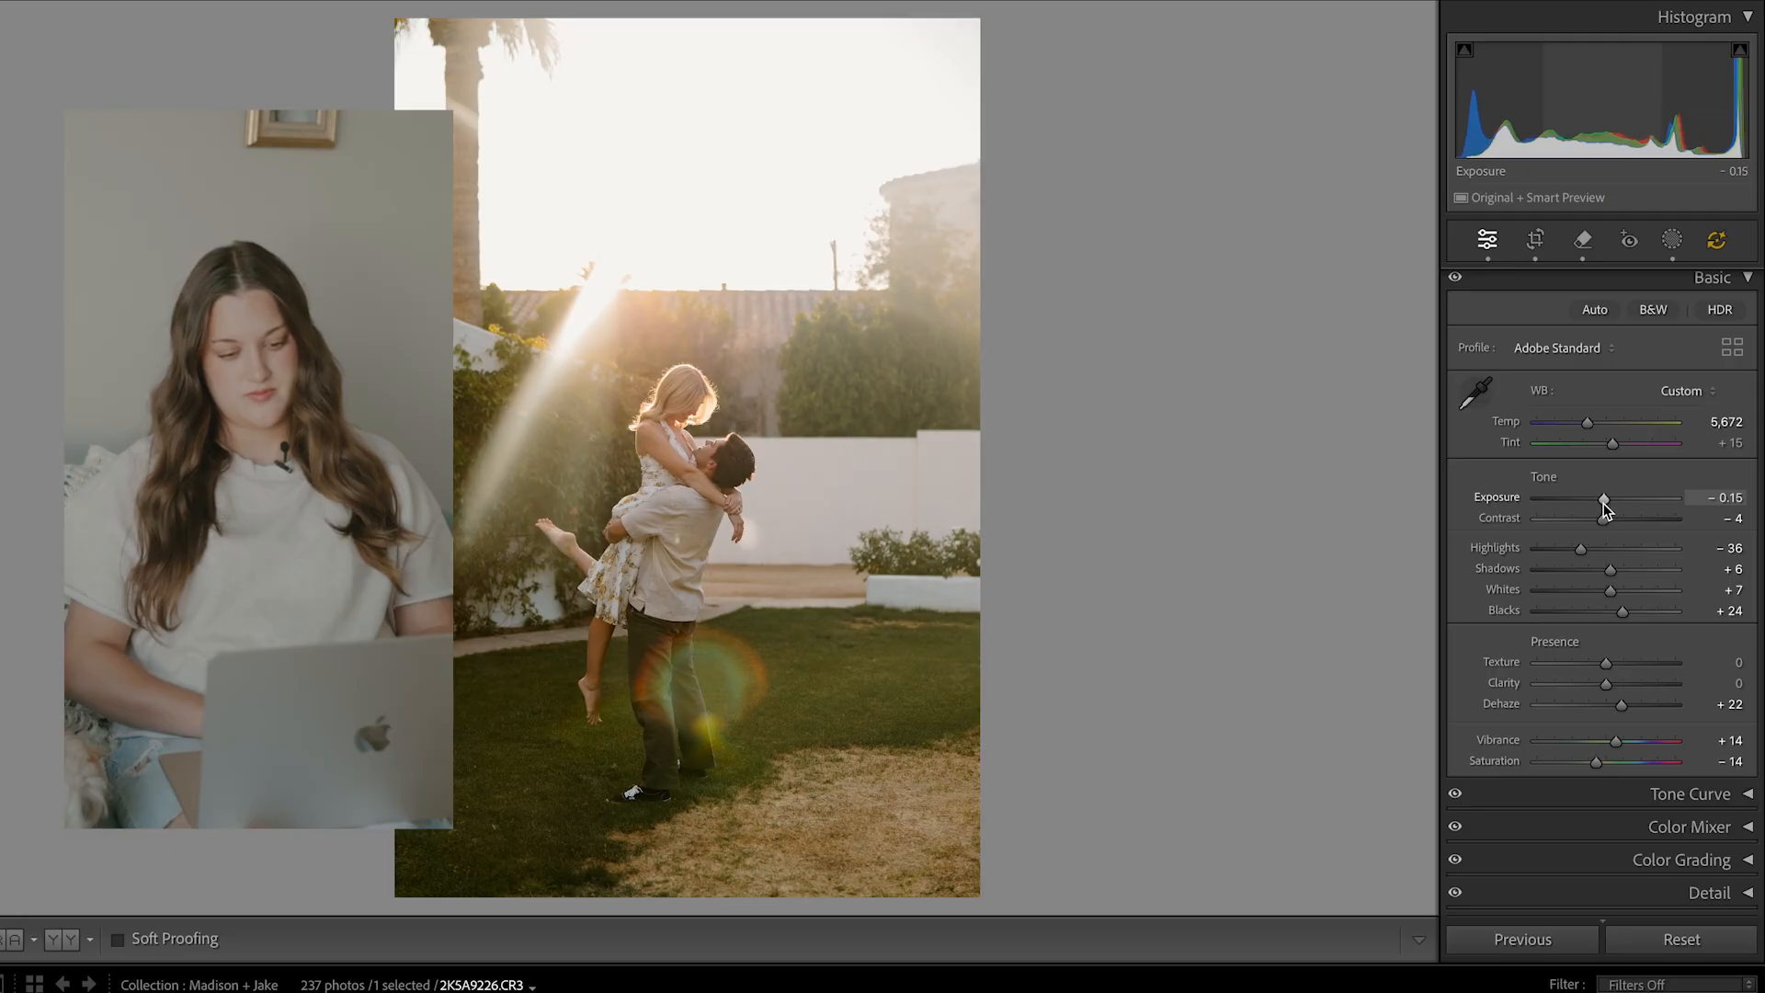
pyautogui.doubleClick(1605, 509)
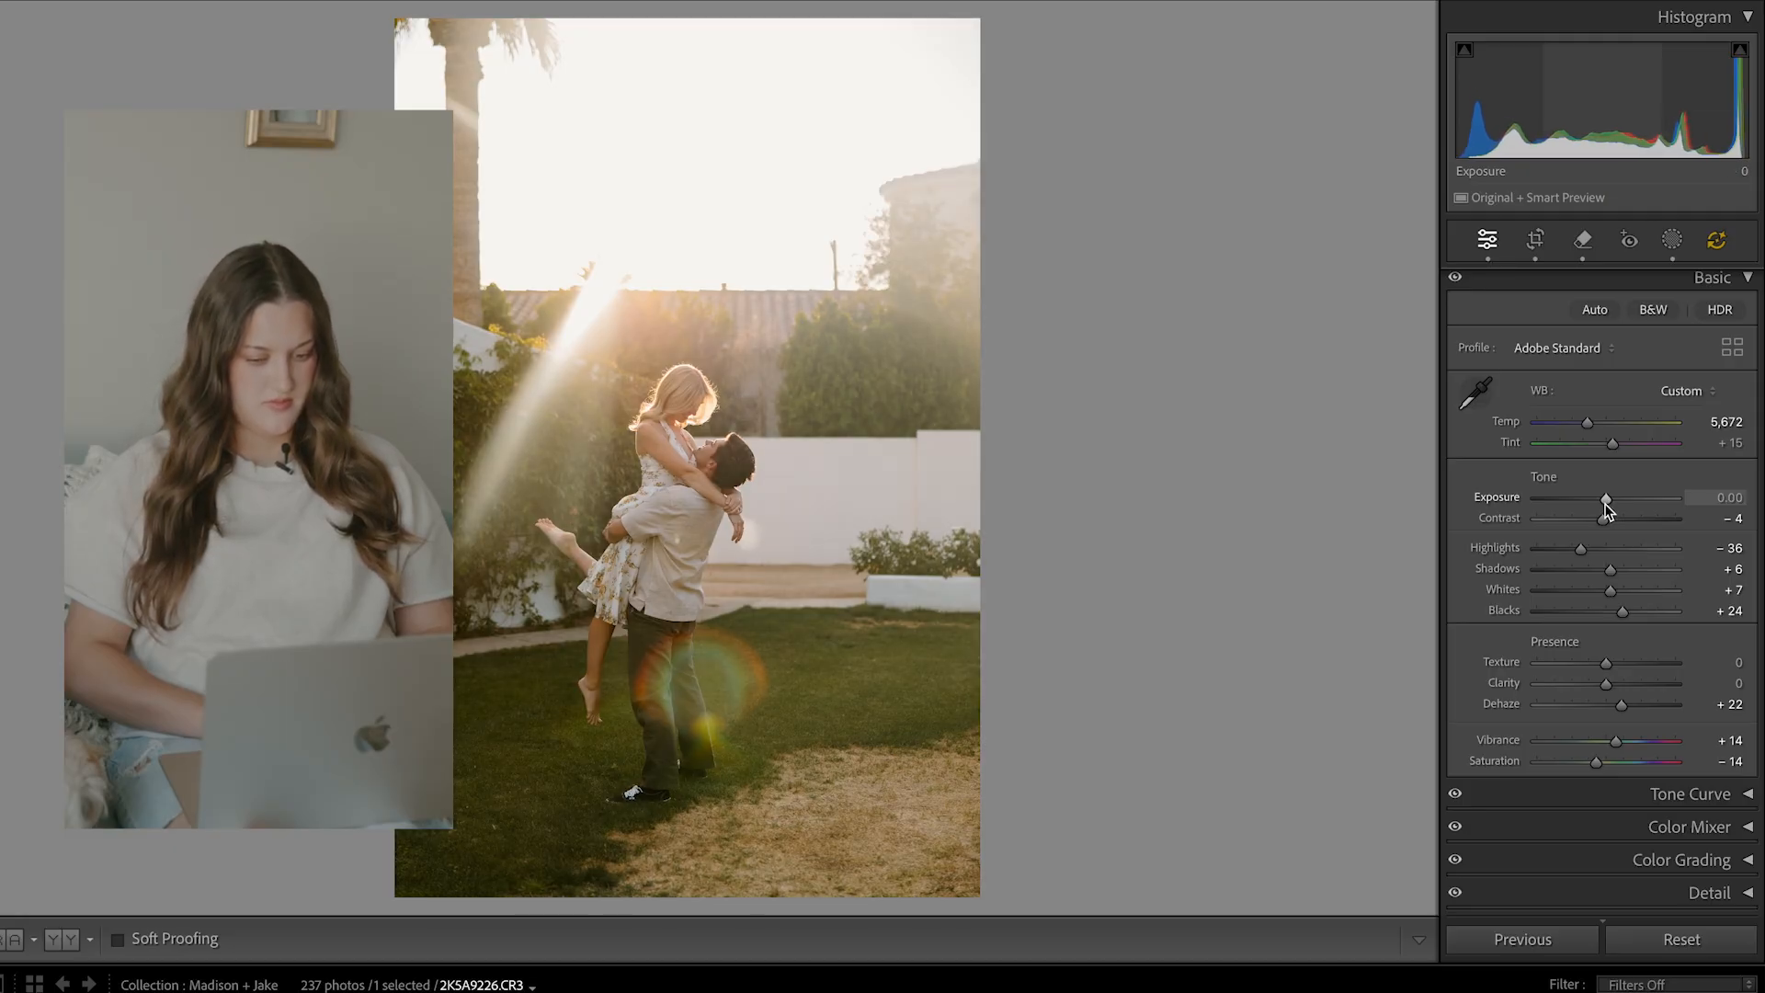
pyautogui.moveTo(1605, 503); pyautogui.dragTo(1604, 506)
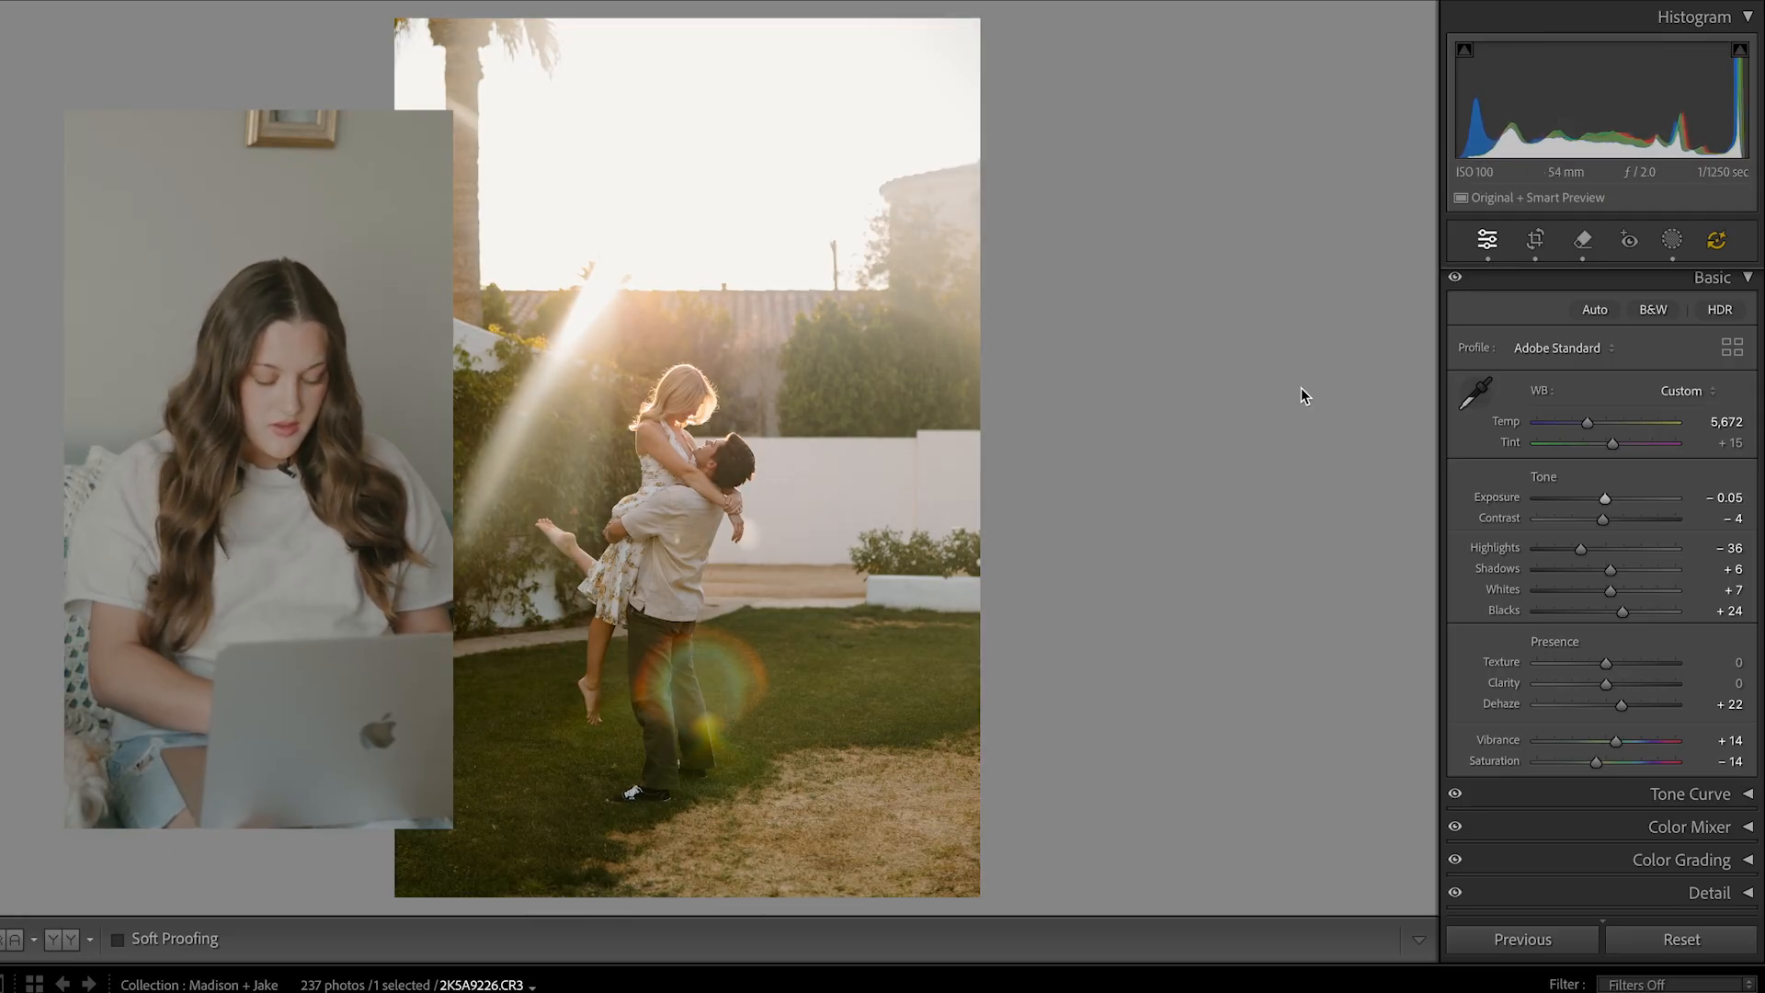
# - Compare the edited photo with its unedited version again and inspect the couple up close
pyautogui.hotkey('ctrl', 'shift', 'r')
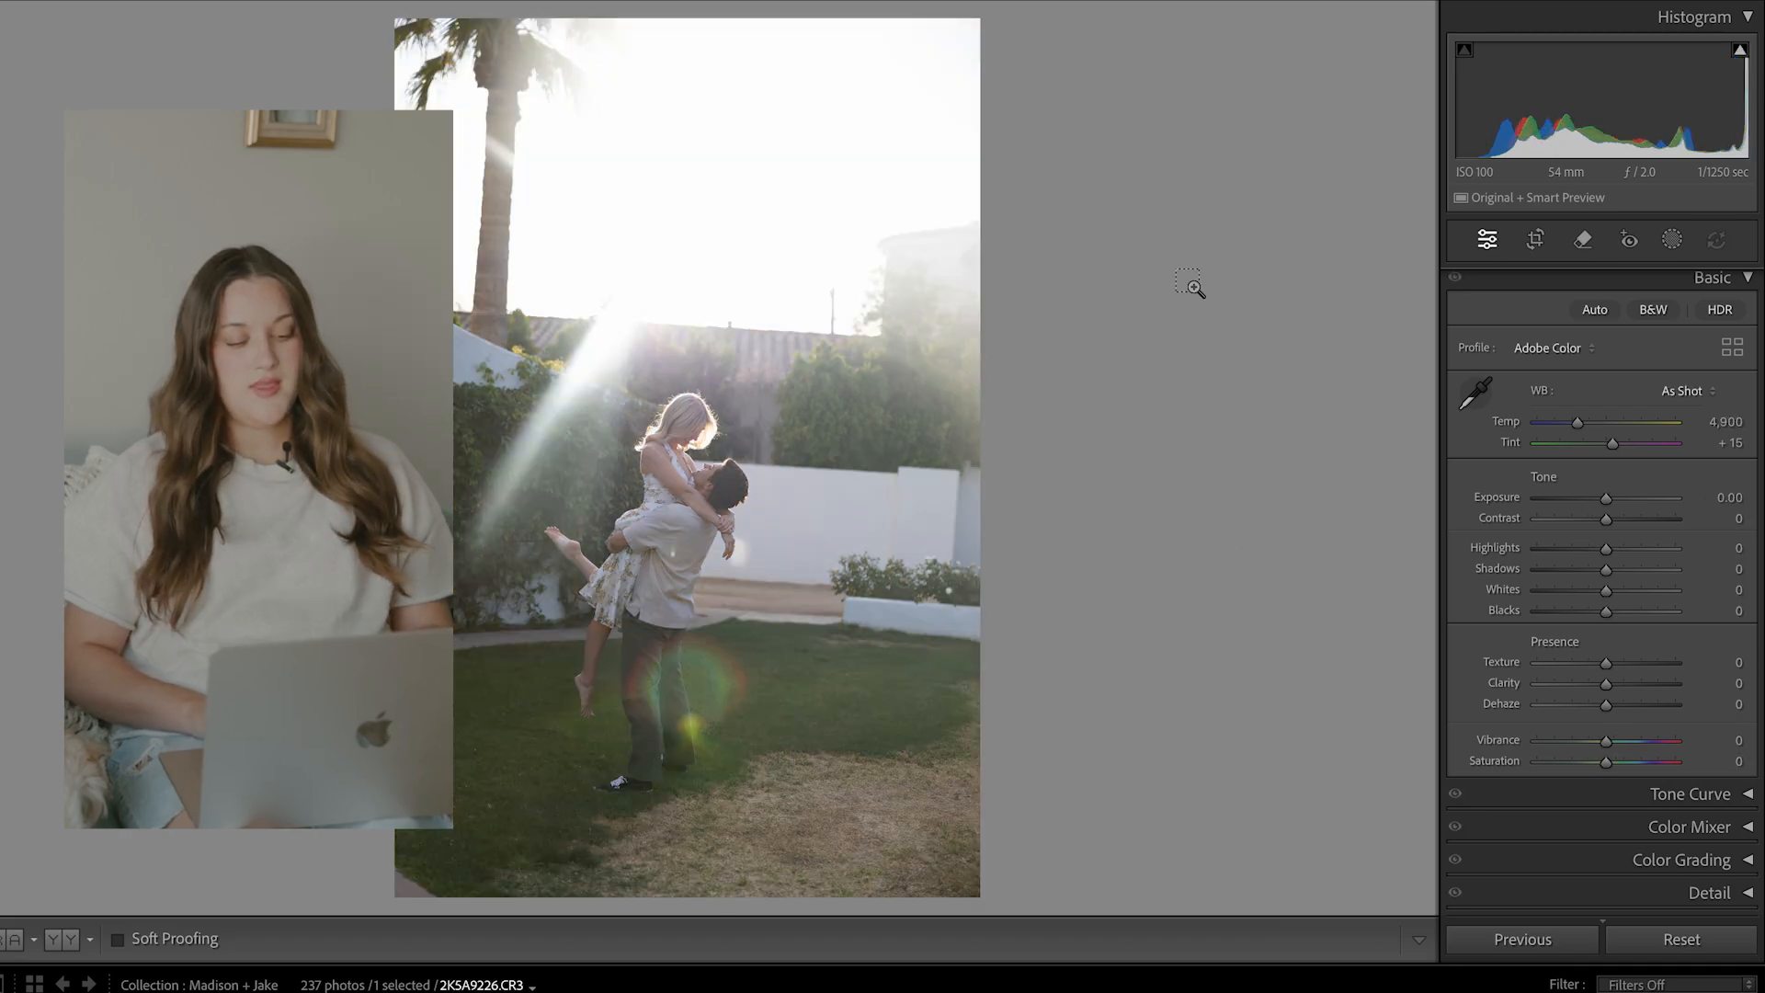
pyautogui.hotkey('ctrl', 'z')
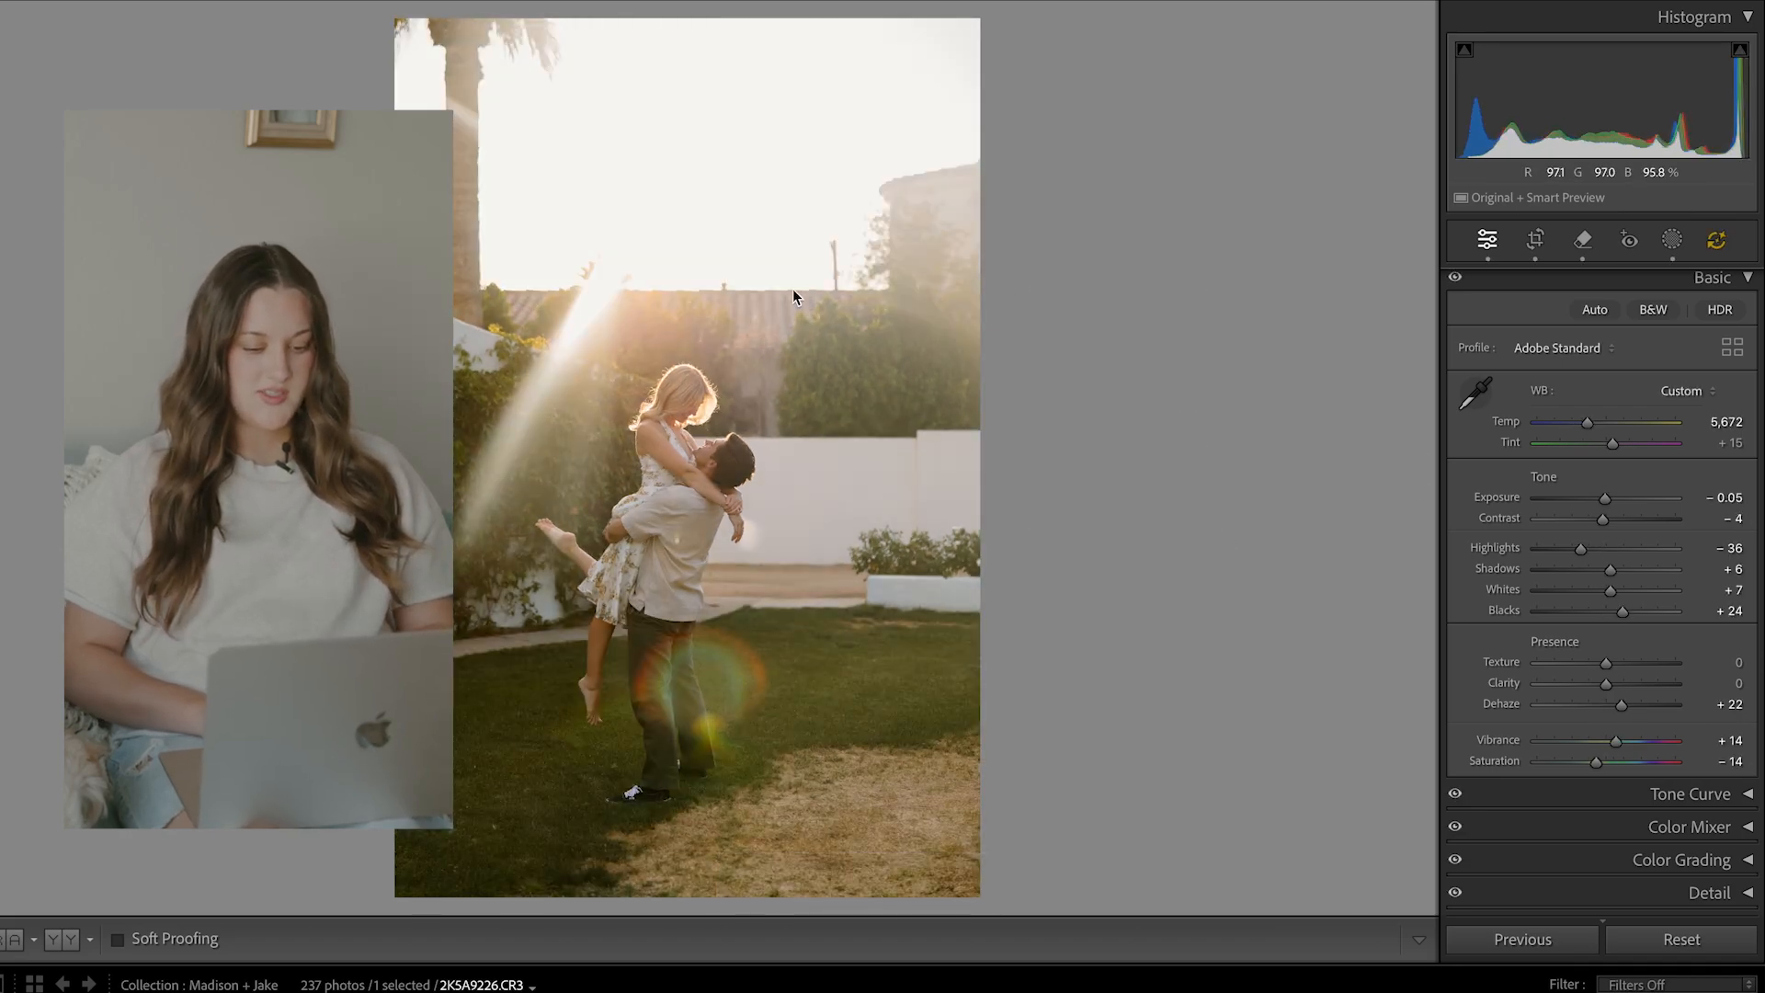
pyautogui.click(667, 662)
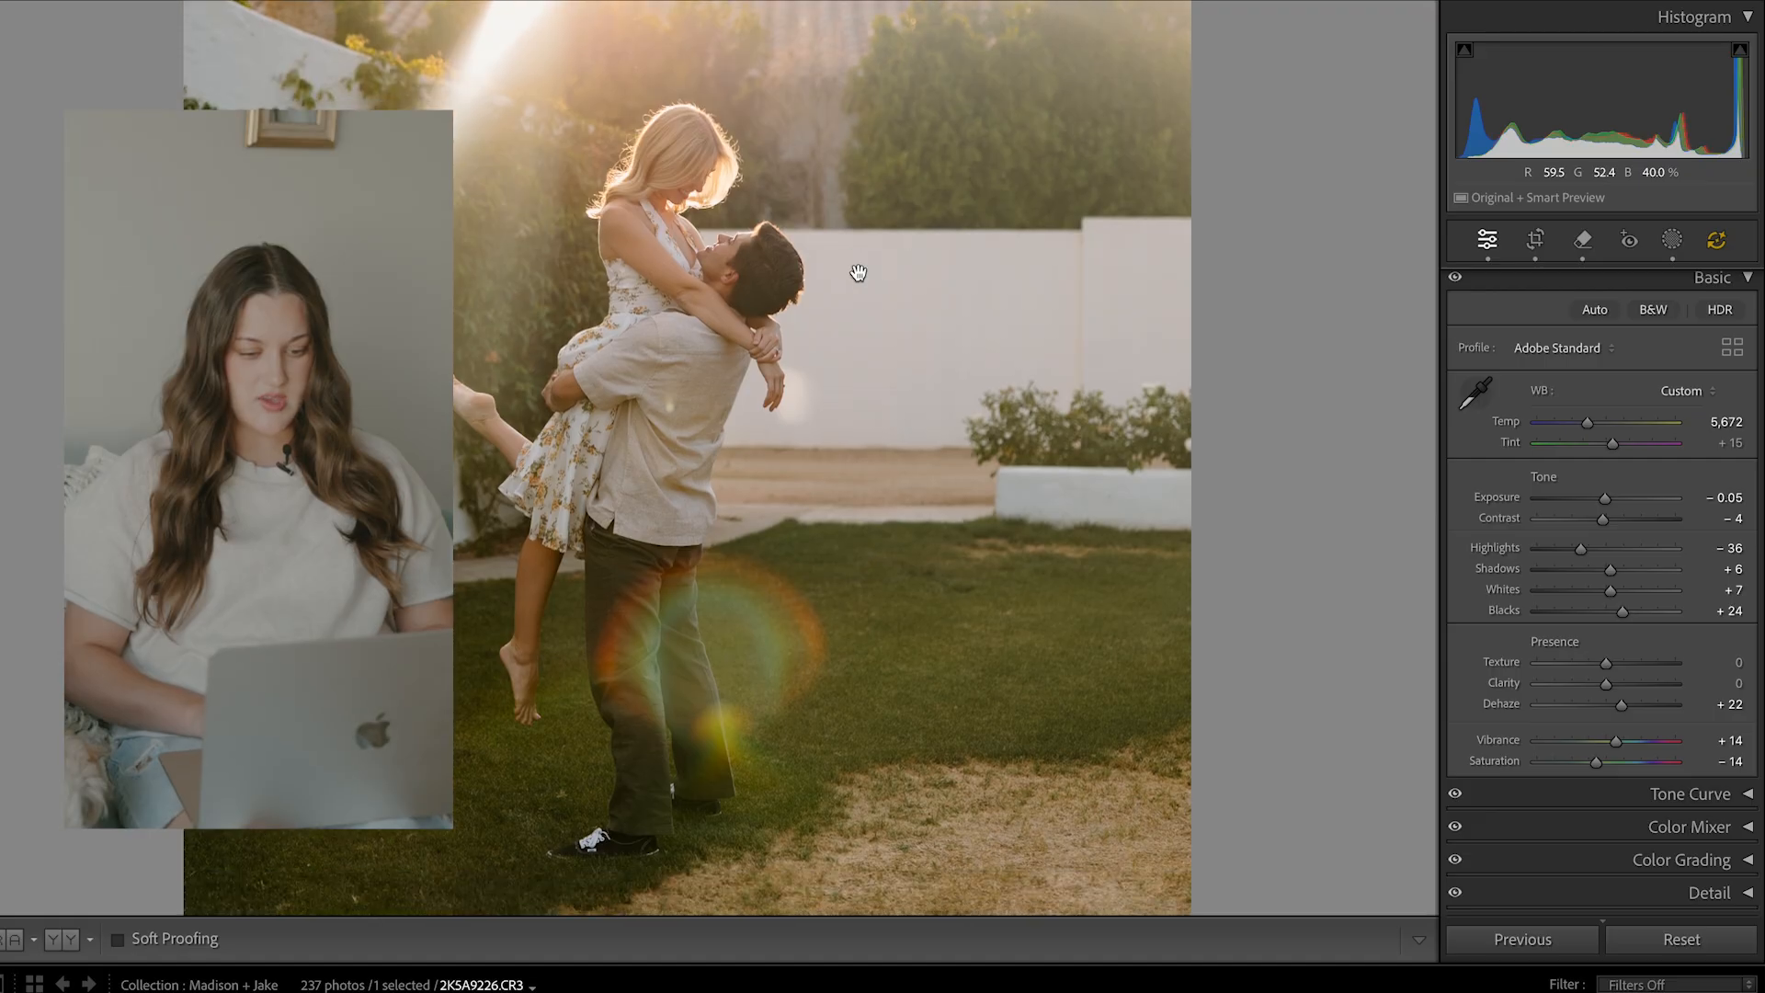
pyautogui.click(858, 273)
pyautogui.click(822, 75)
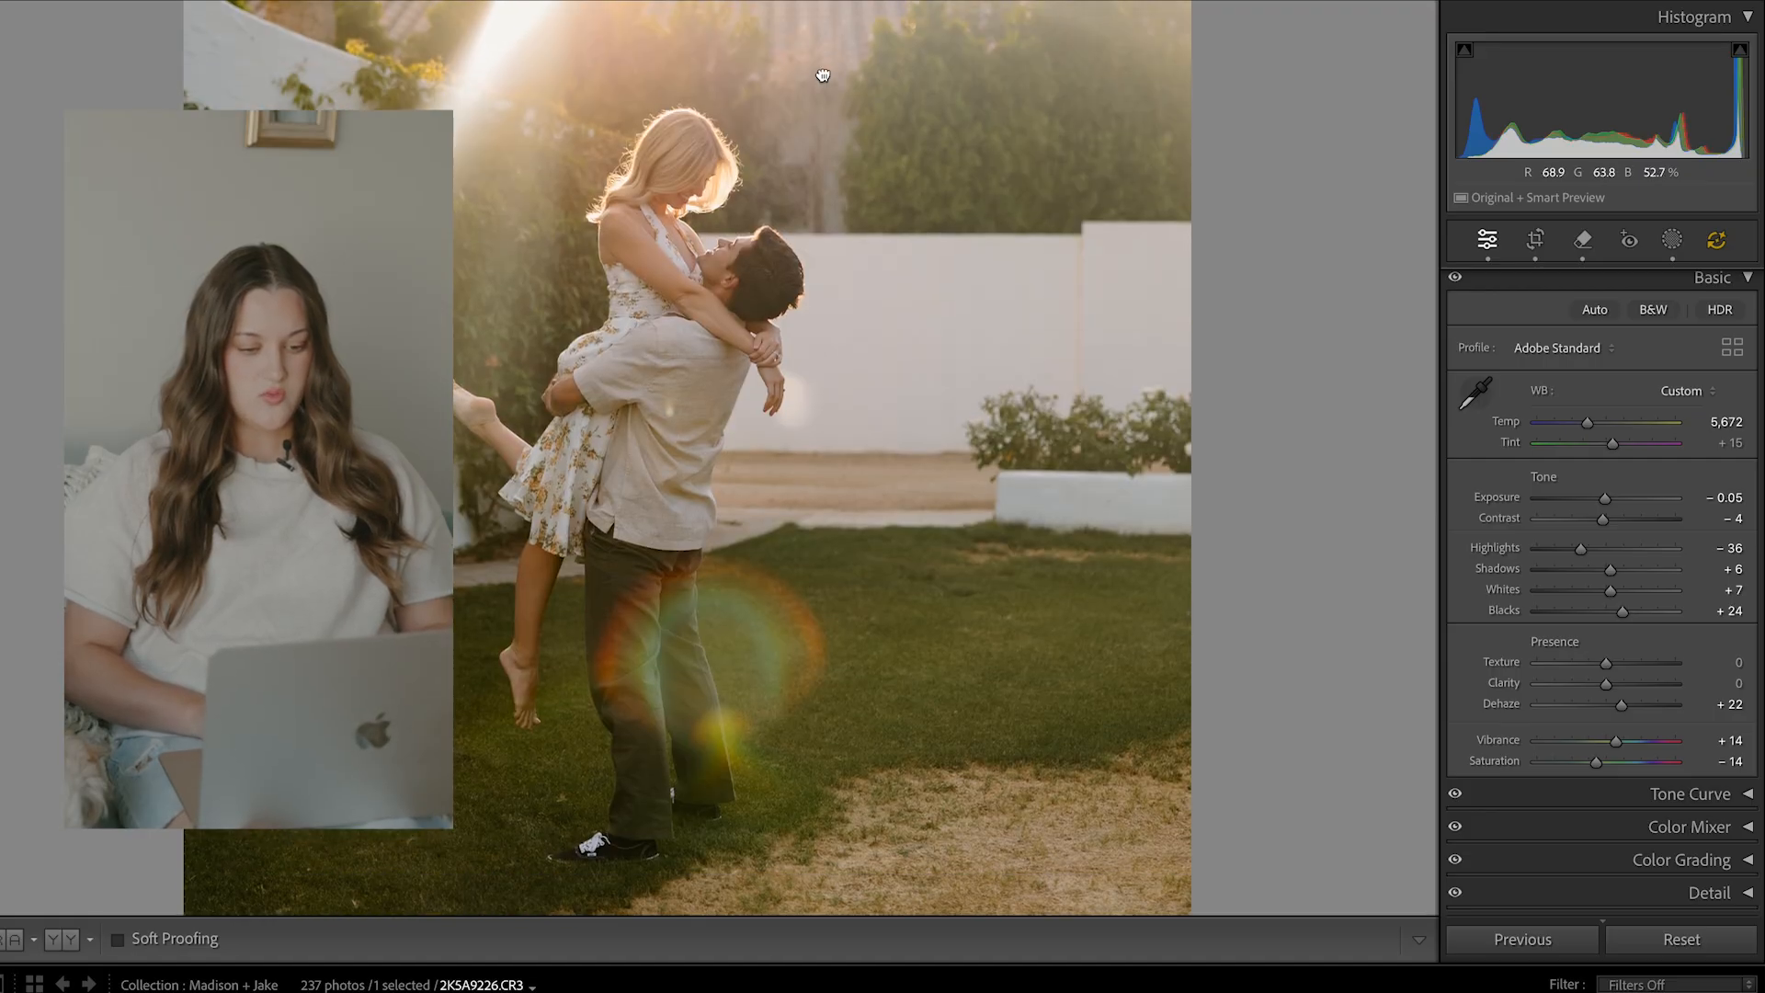
pyautogui.click(822, 76)
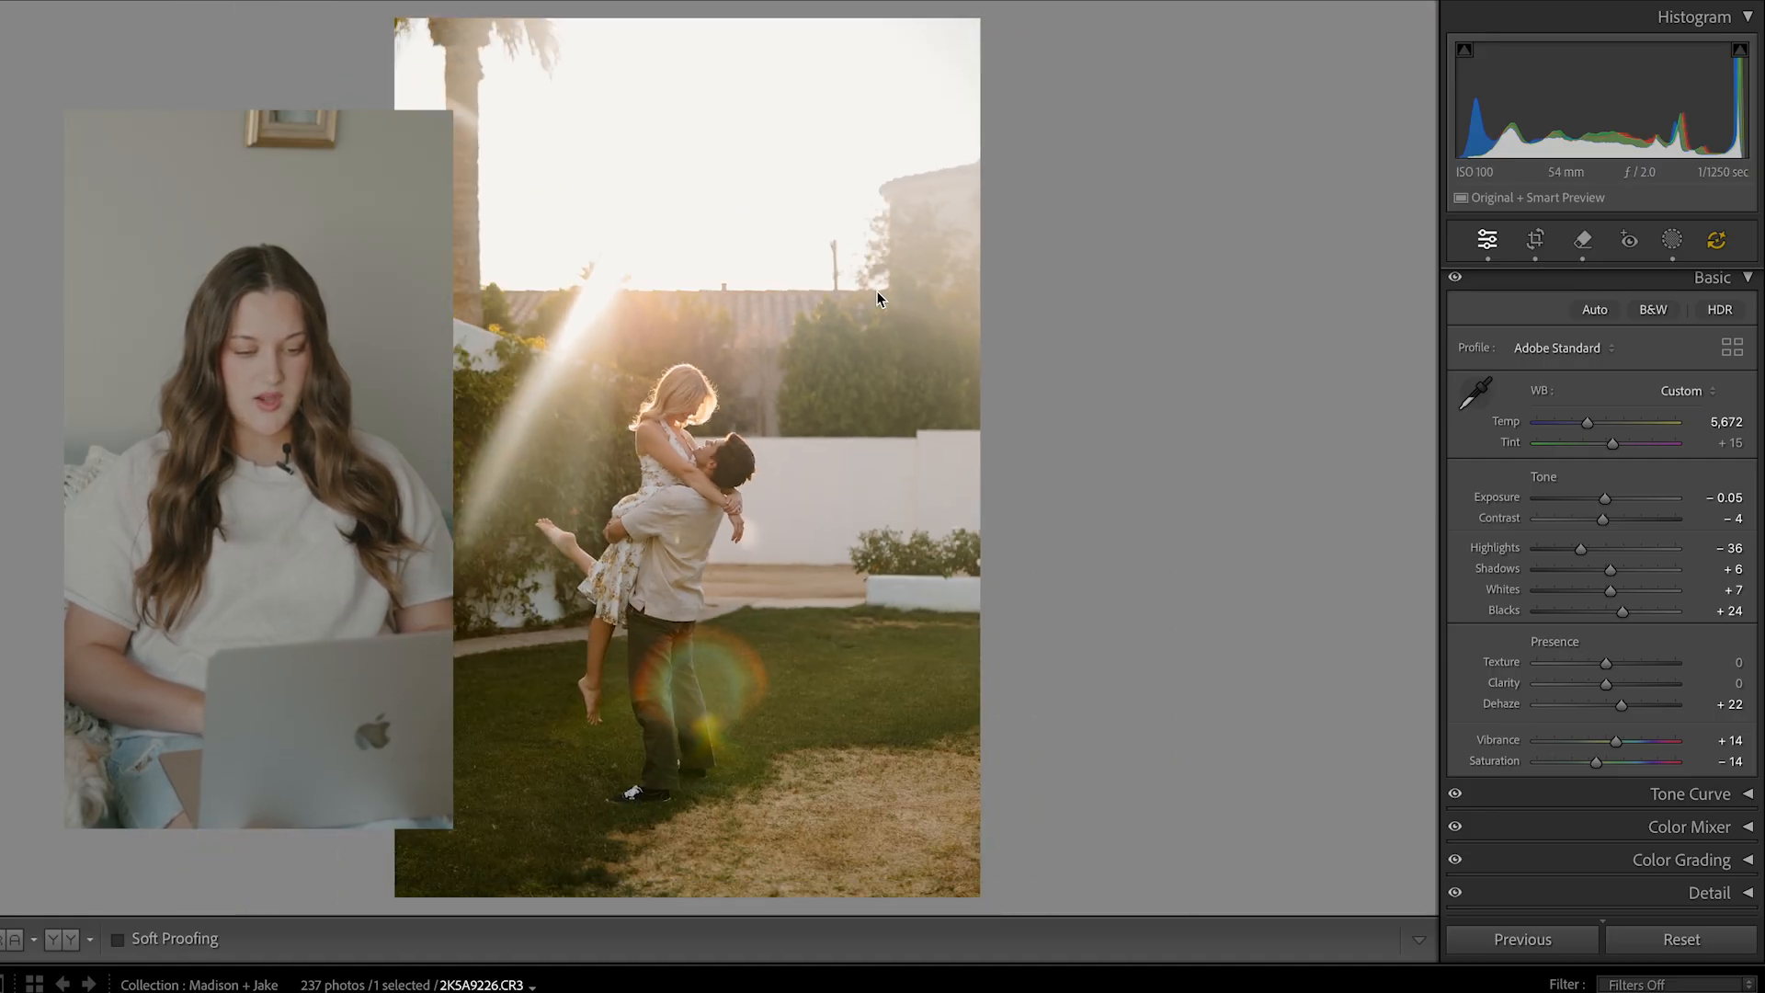
# - Remove the branches beside the sun, the small roof vent and the pole along the roofline with size 14 generative remove
pyautogui.click(546, 295)
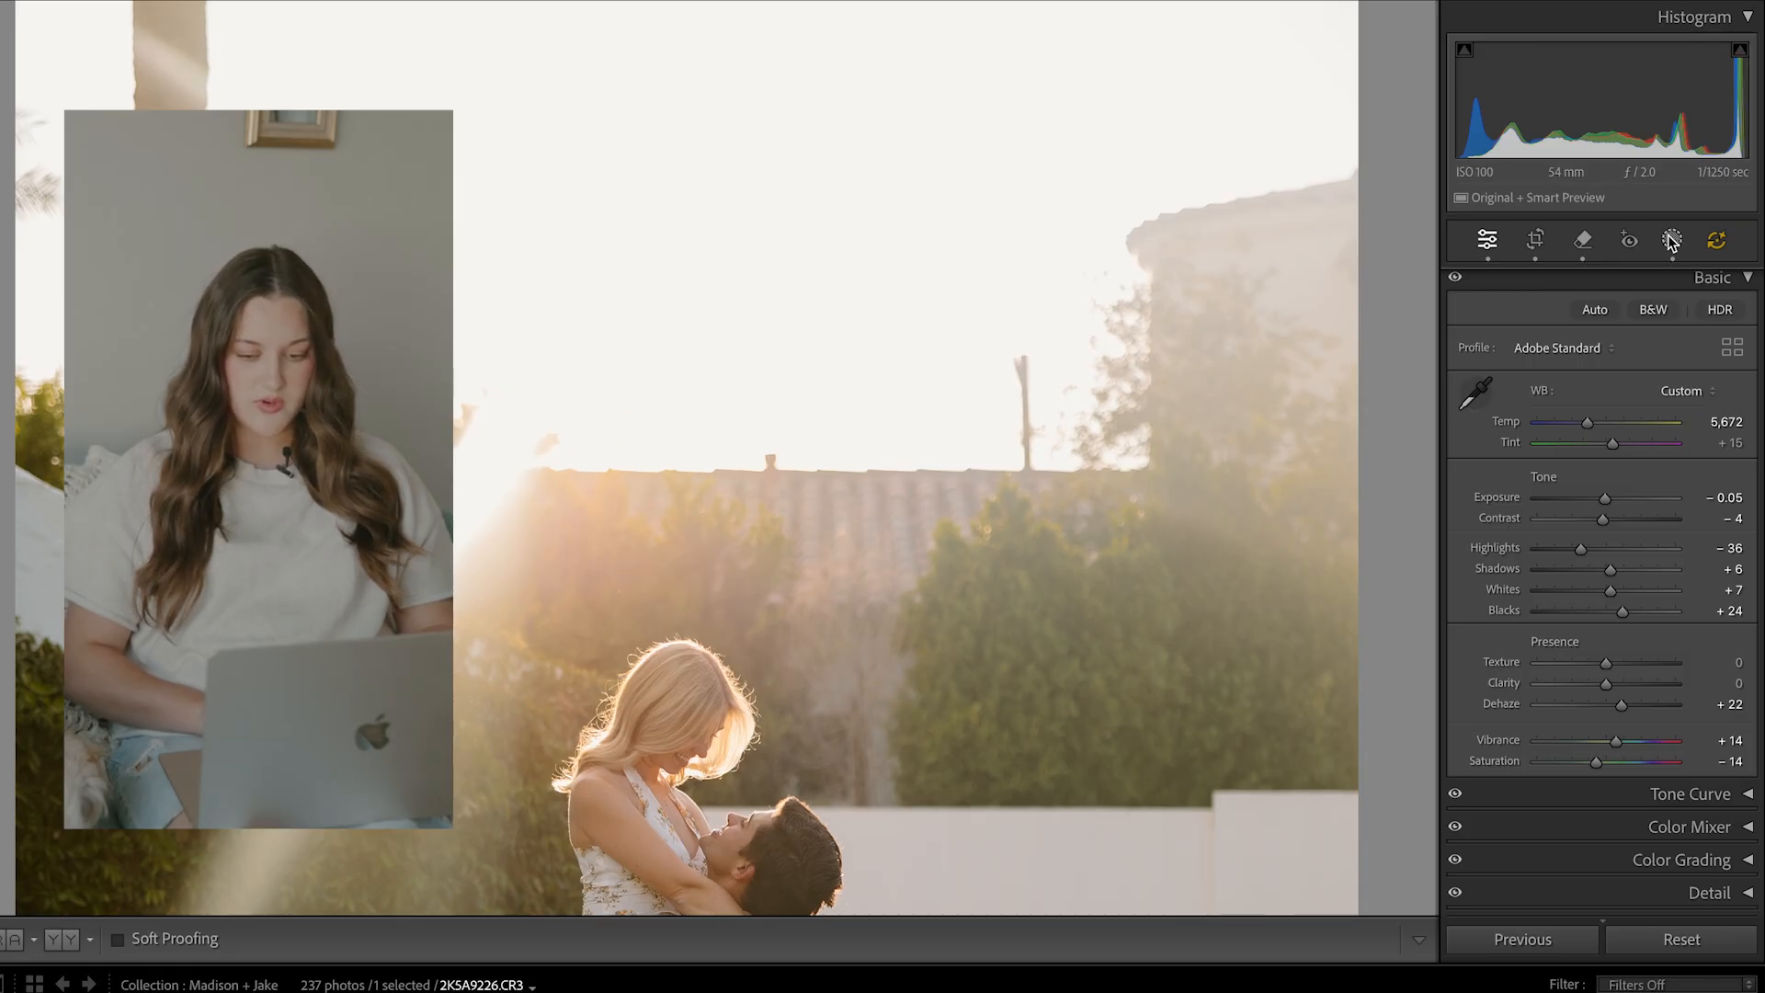
pyautogui.click(1584, 241)
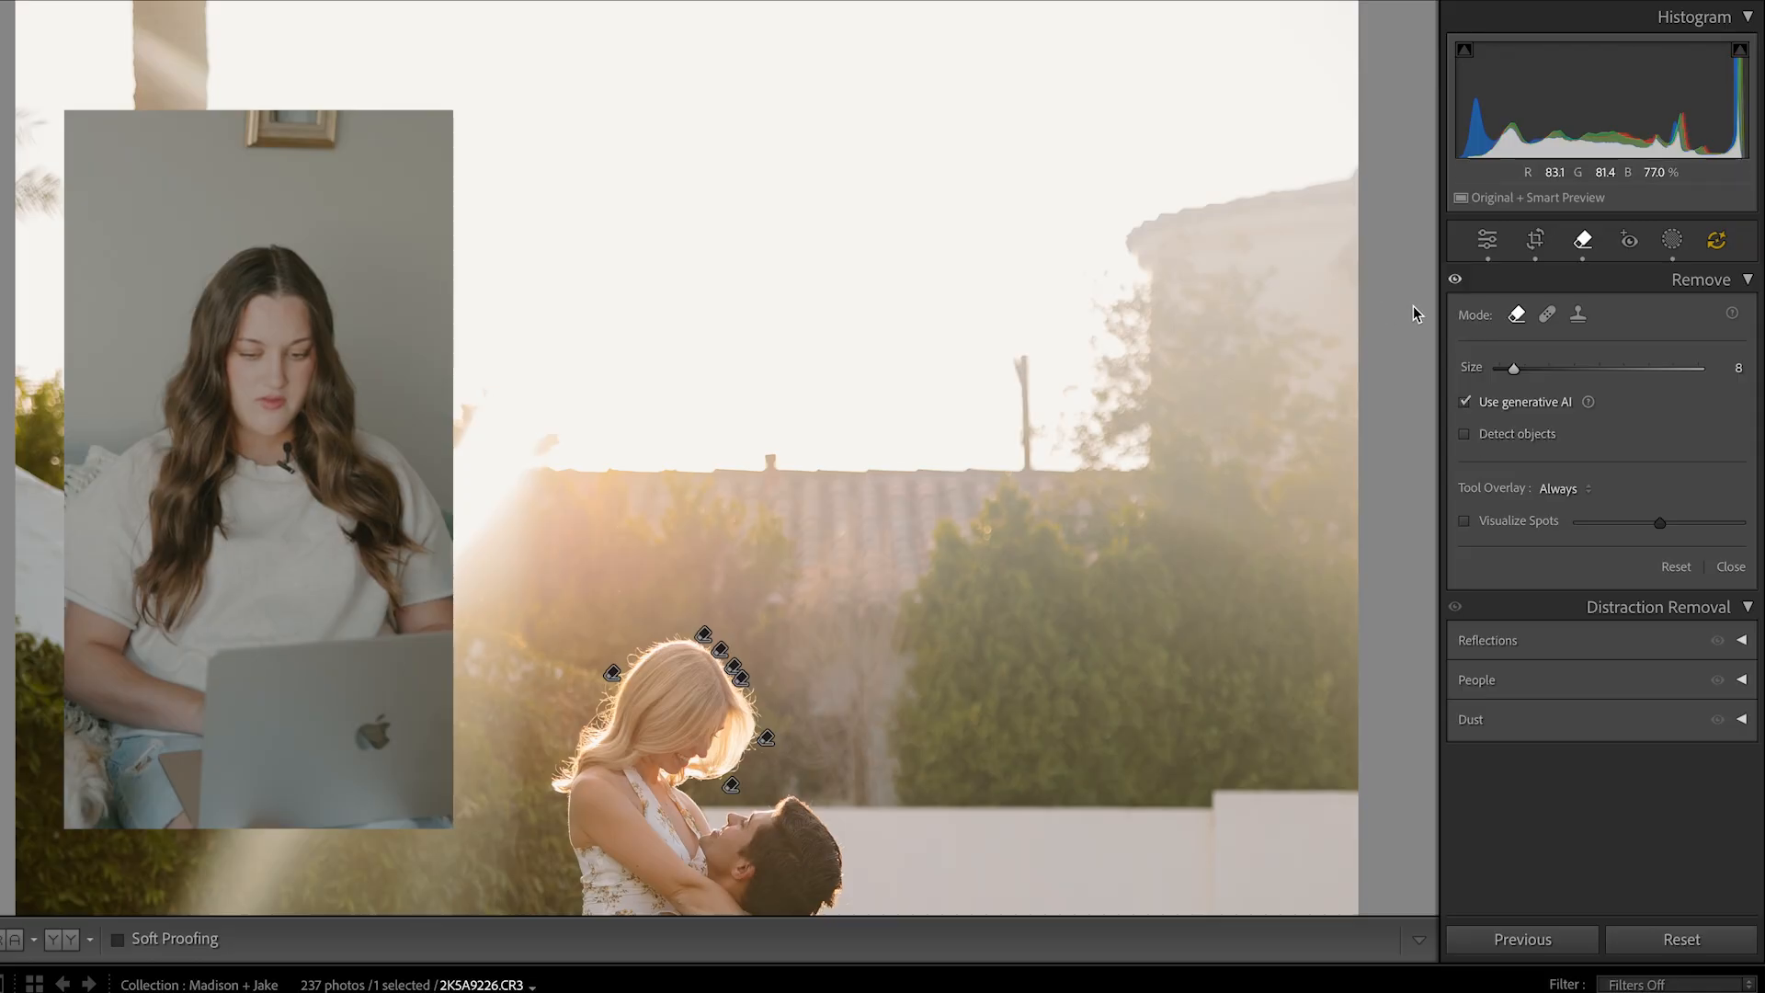
pyautogui.click(1525, 367)
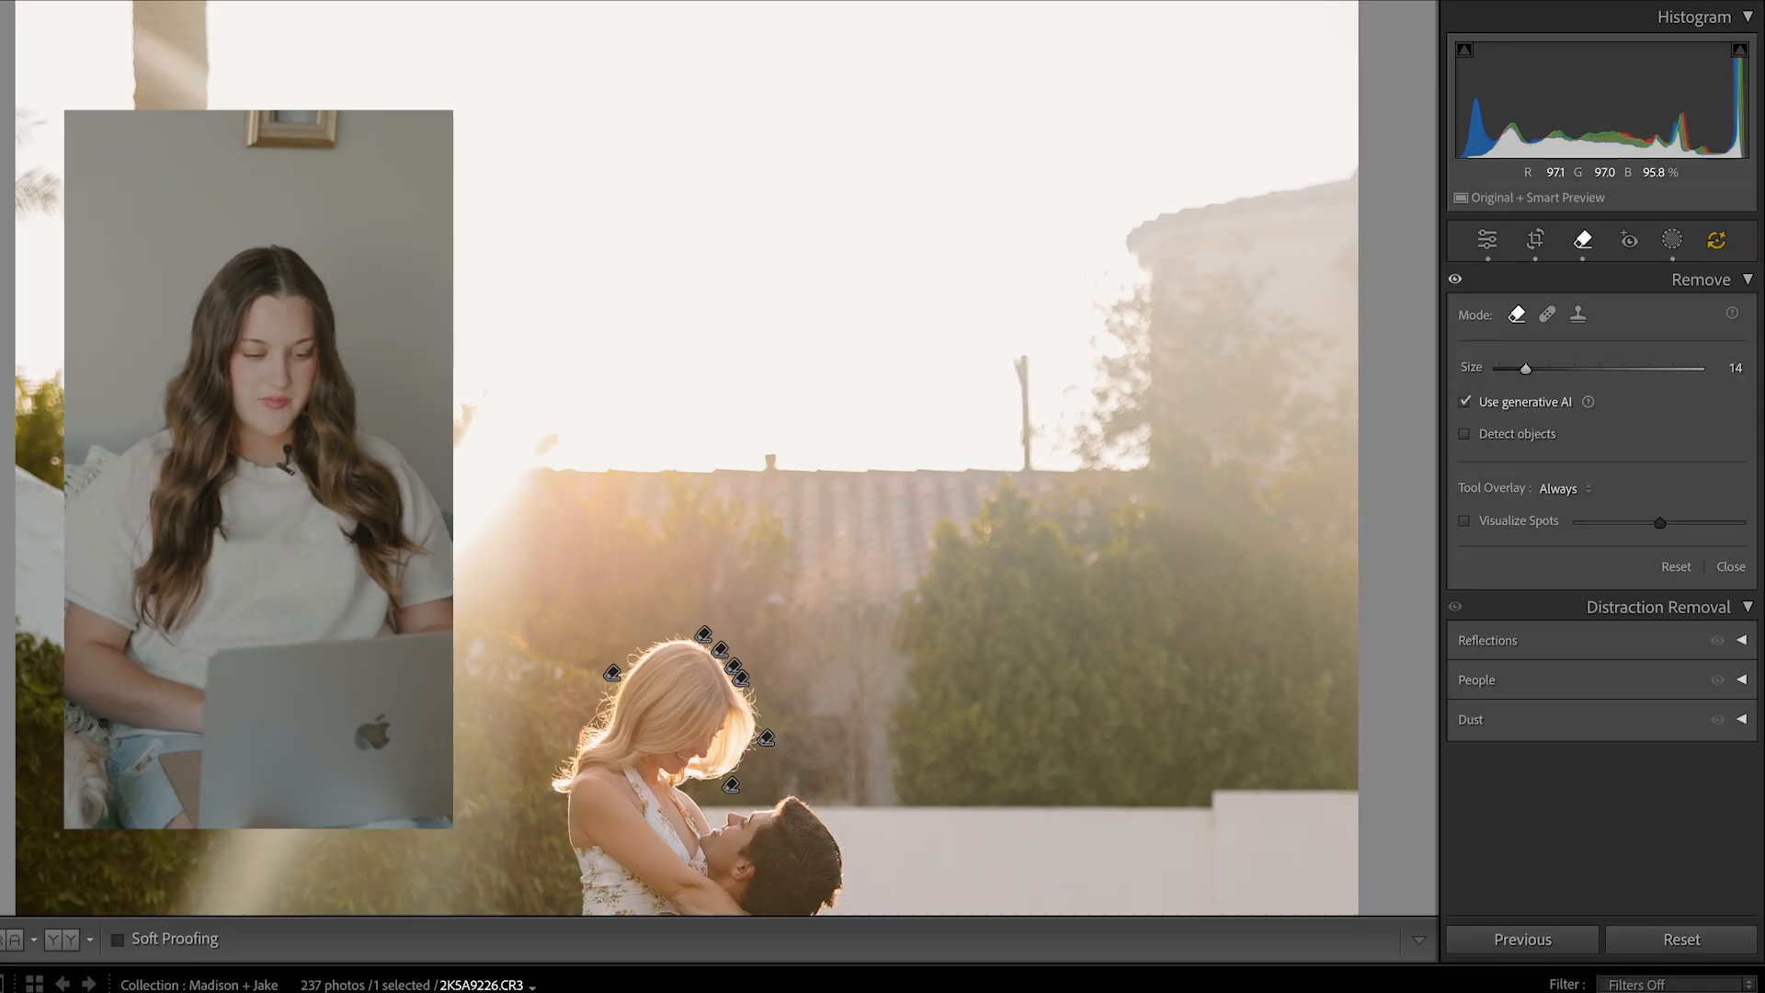
pyautogui.press('h')
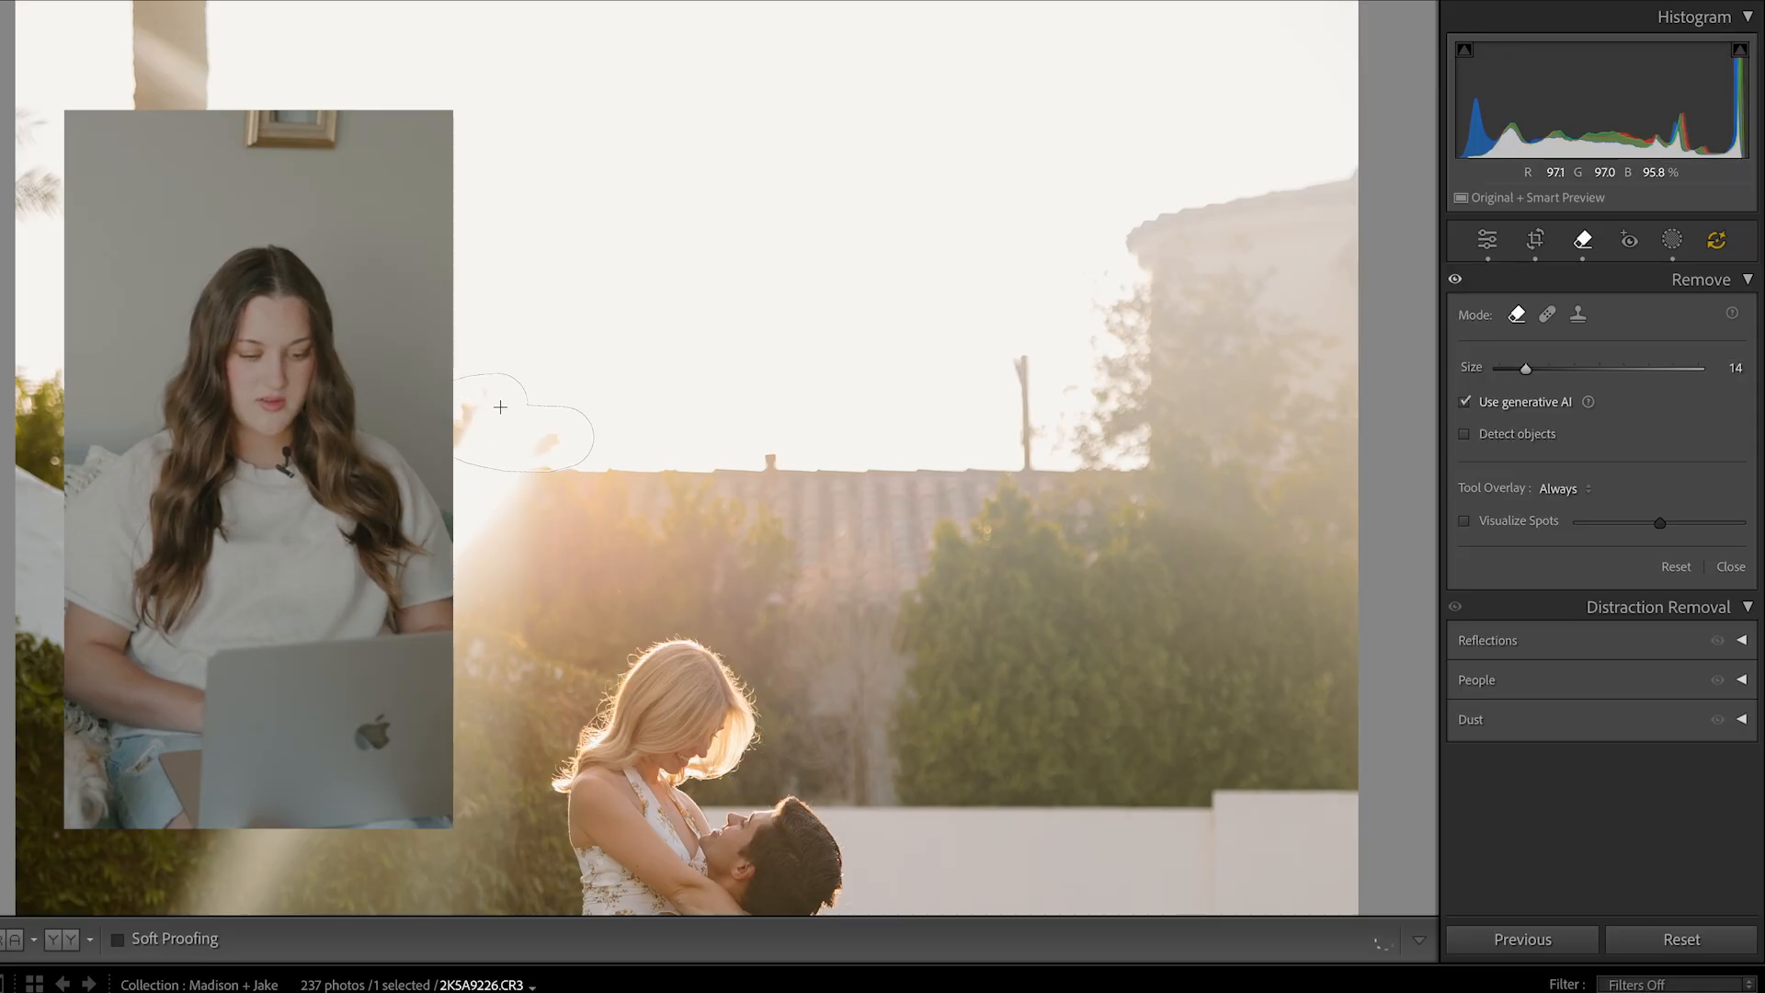
pyautogui.moveTo(500, 407); pyautogui.dragTo(571, 422)
pyautogui.click(772, 451)
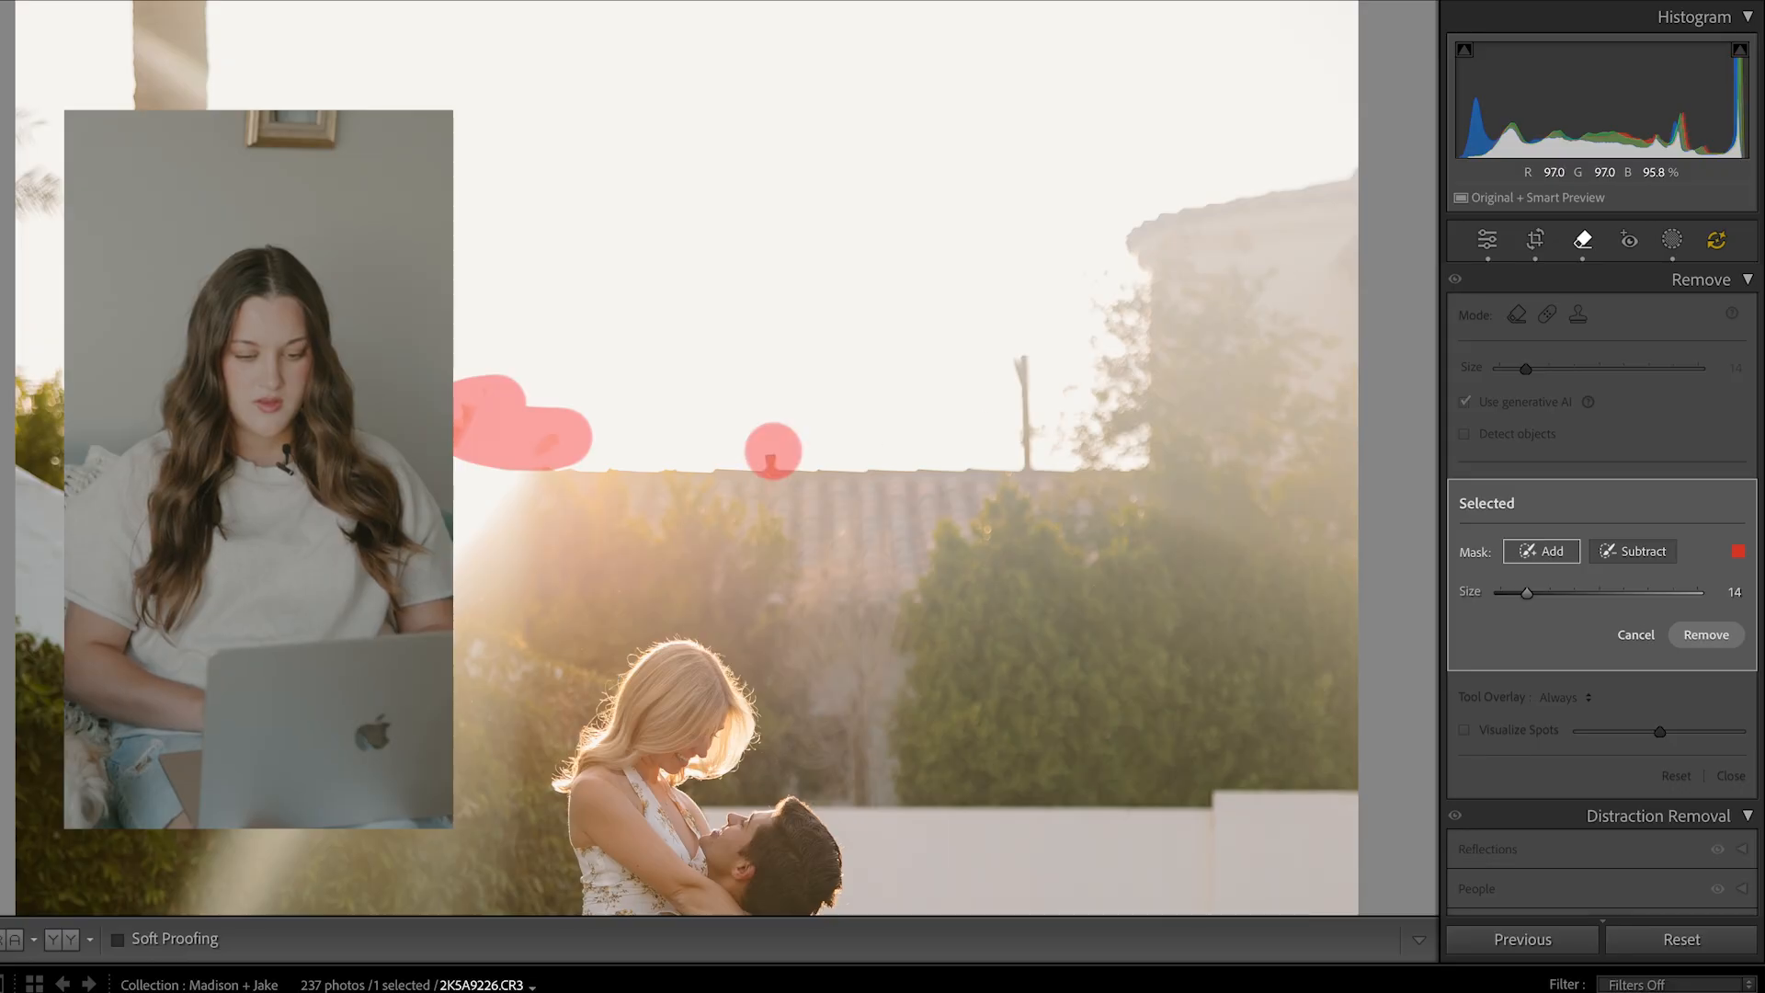
pyautogui.moveTo(1017, 354); pyautogui.dragTo(1029, 464)
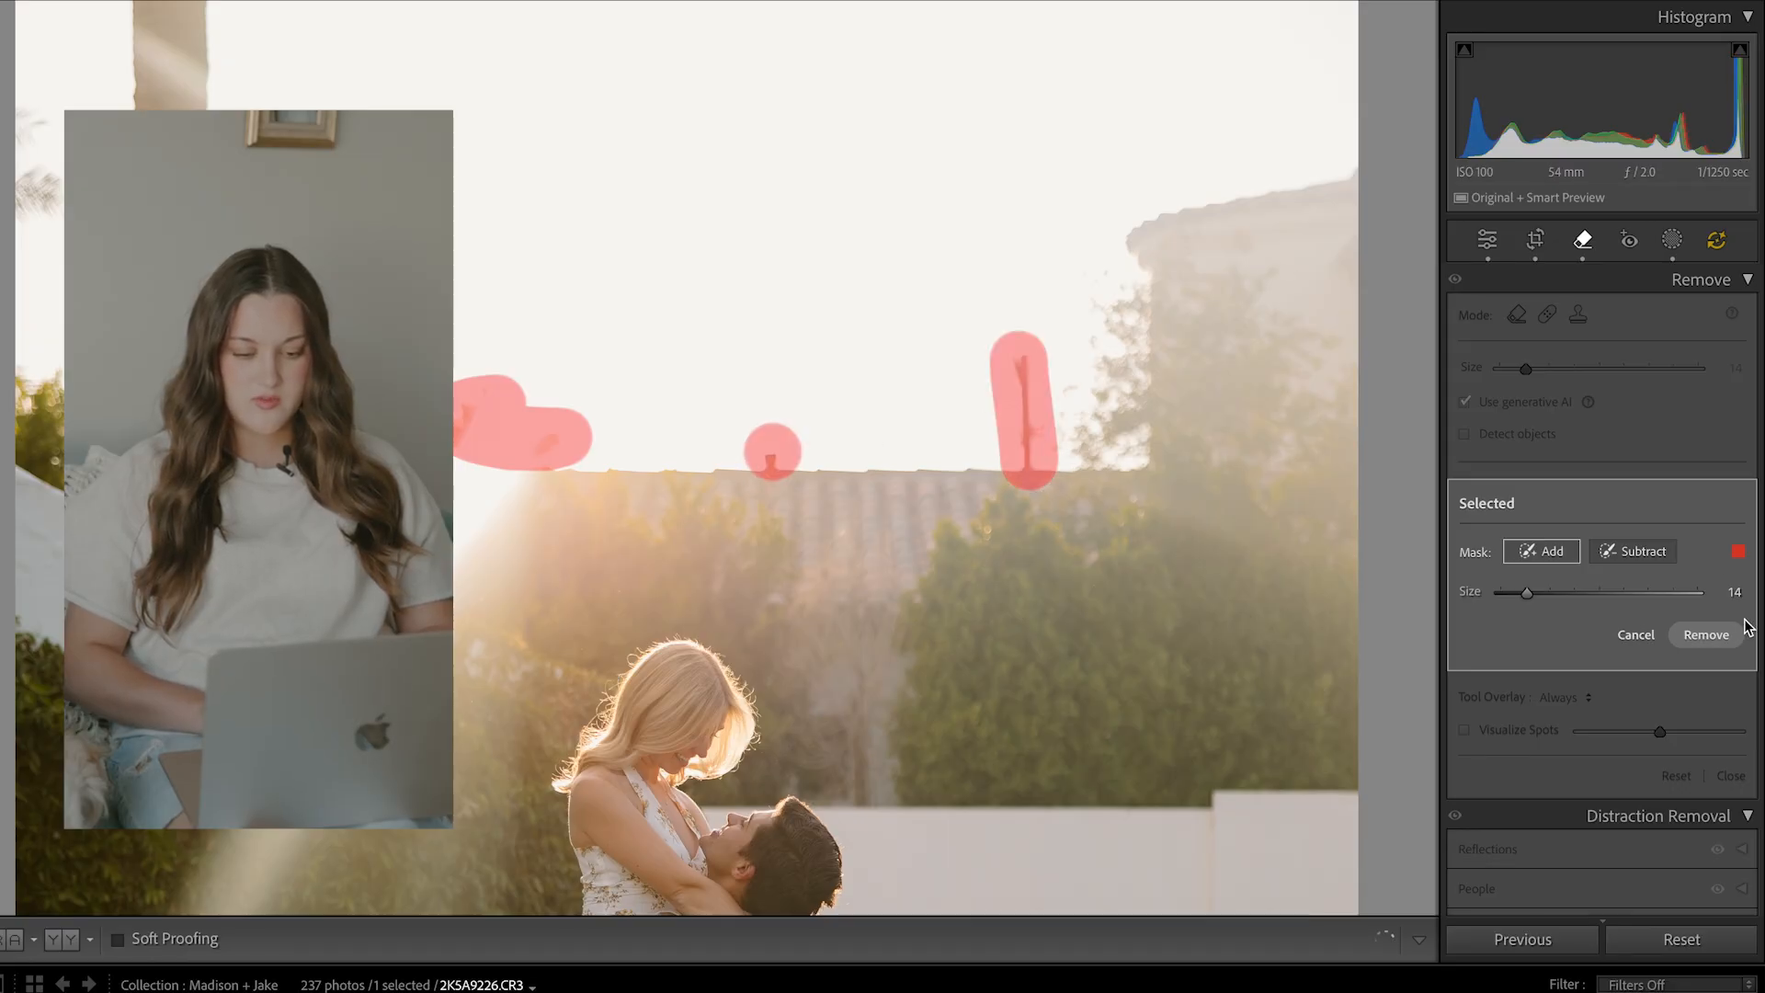
pyautogui.click(1706, 635)
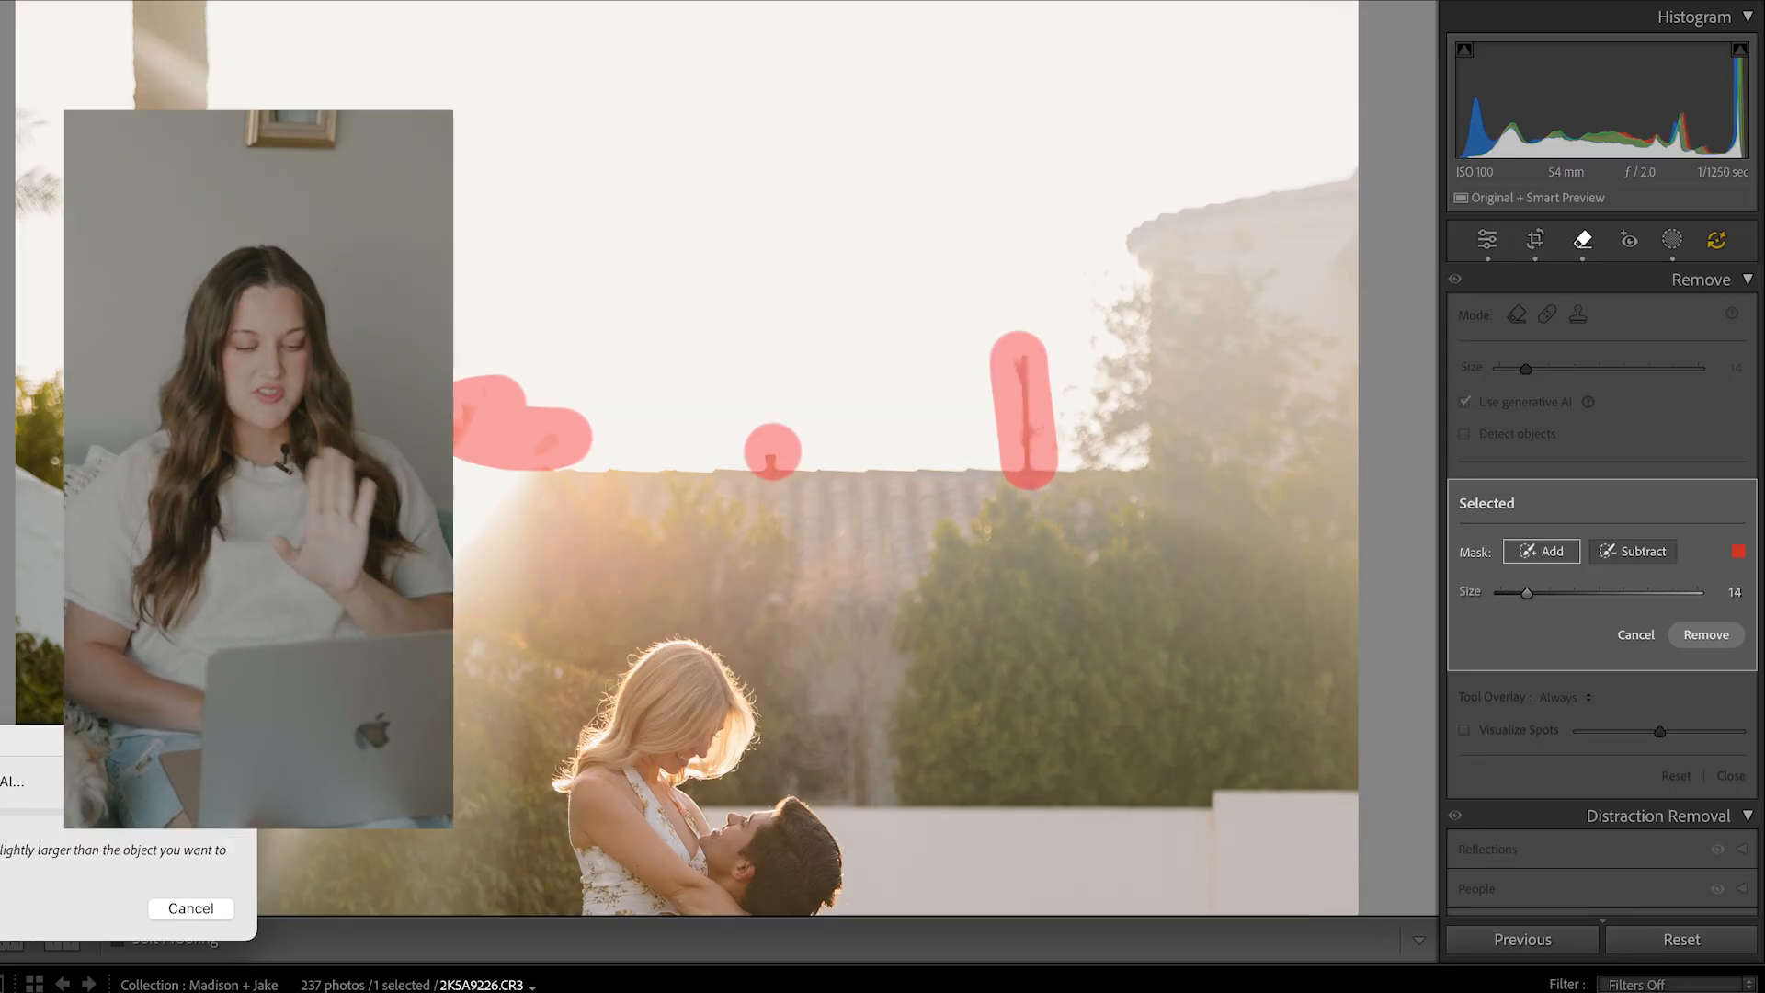
pyautogui.click(1497, 240)
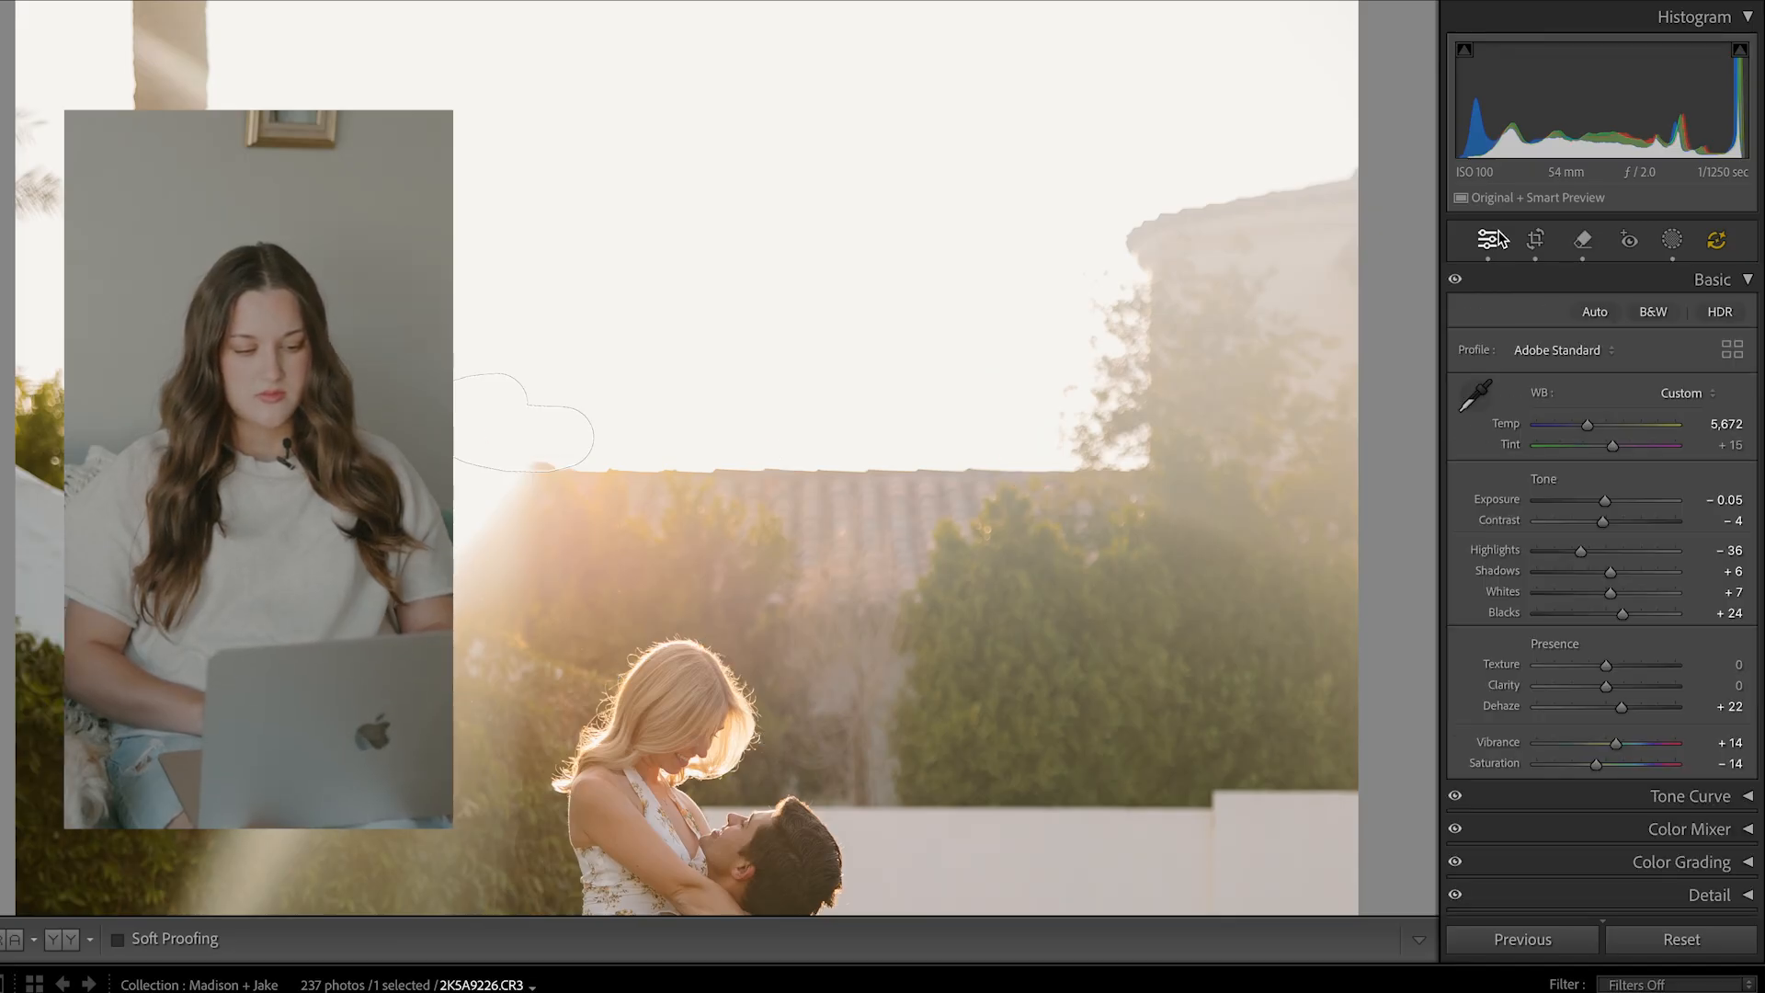
# - Compare the whole edited photo with its unedited version
pyautogui.click(1032, 465)
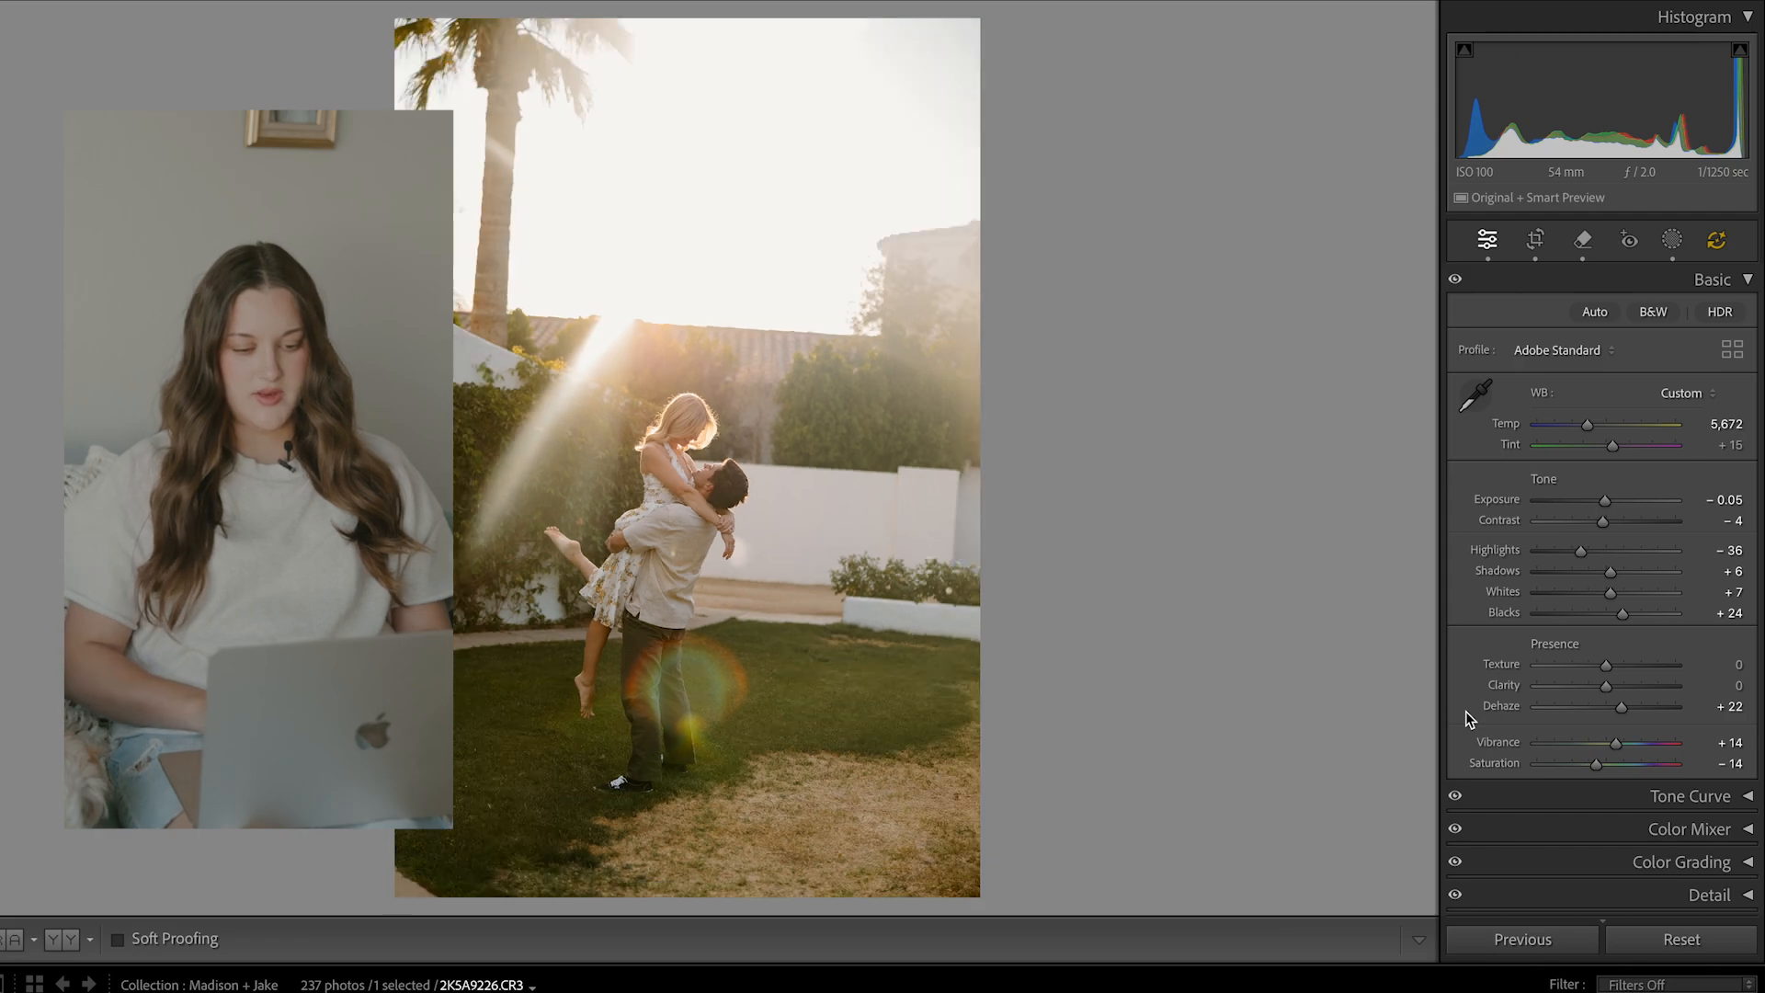
pyautogui.hotkey('ctrl', 'shift', 'r')
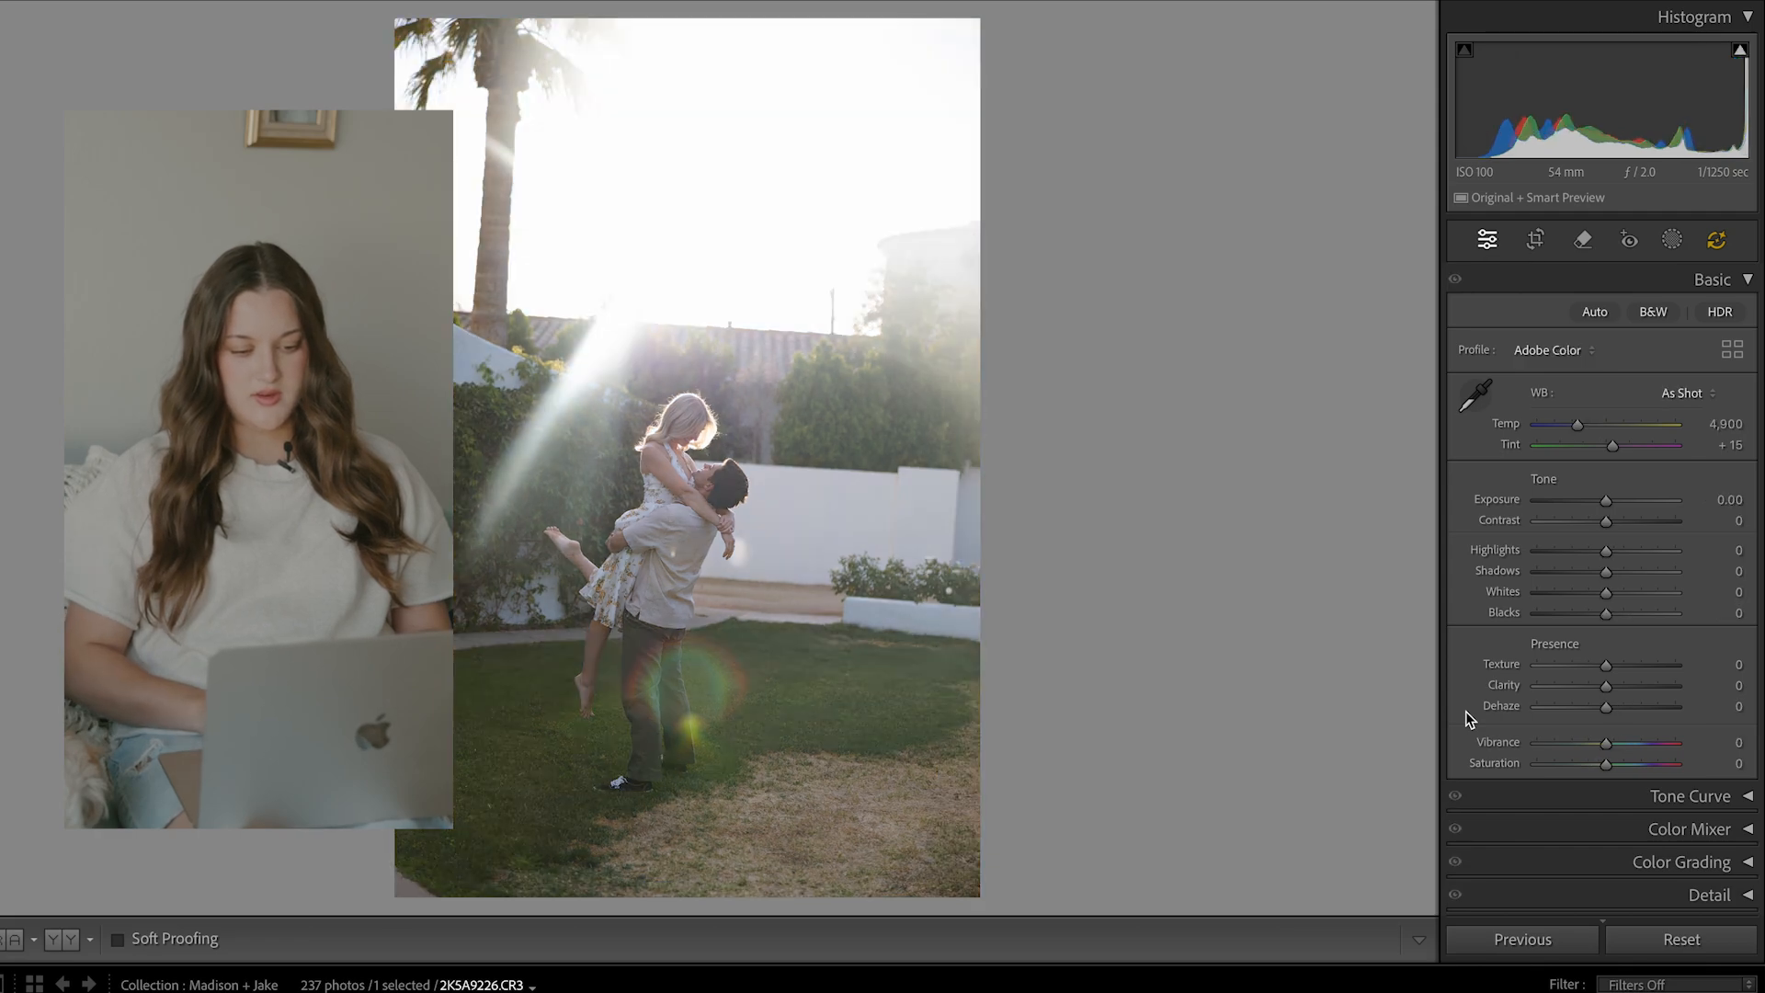
pyautogui.hotkey('ctrl', 'z')
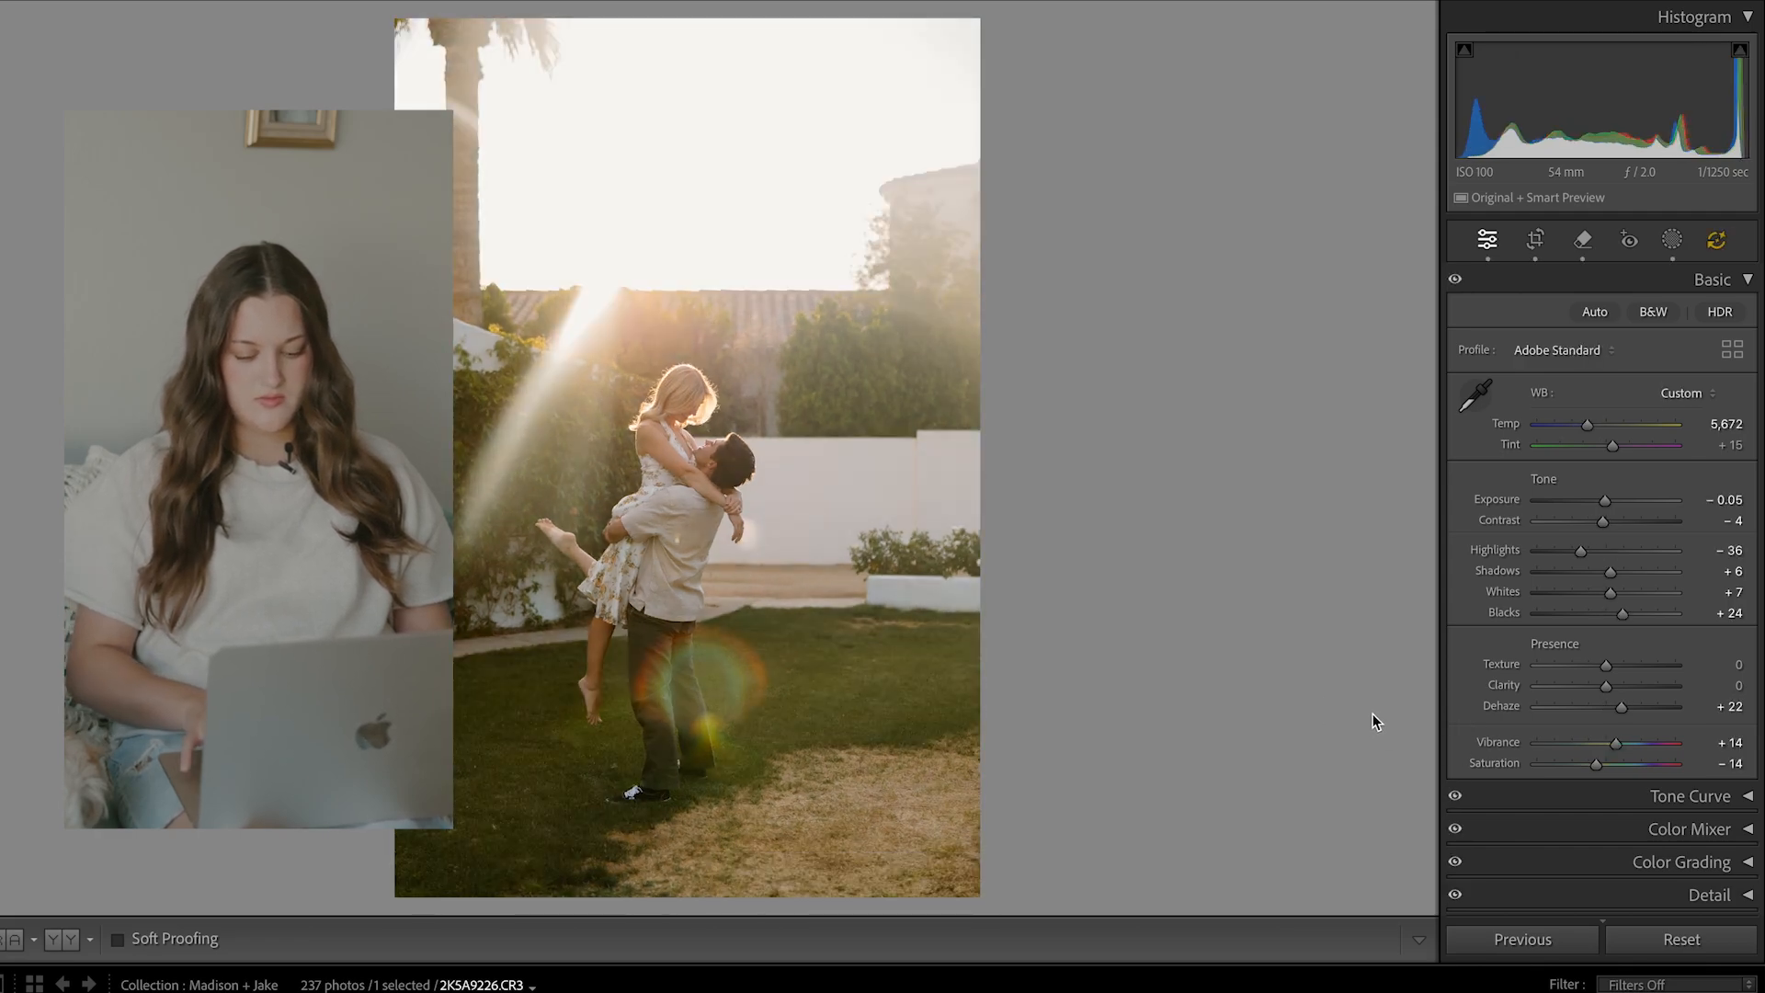
# - Delete the generative removal beside the sun flare and undo that deletion to compare the roofline with and without it
pyautogui.click(1582, 239)
pyautogui.click(603, 273)
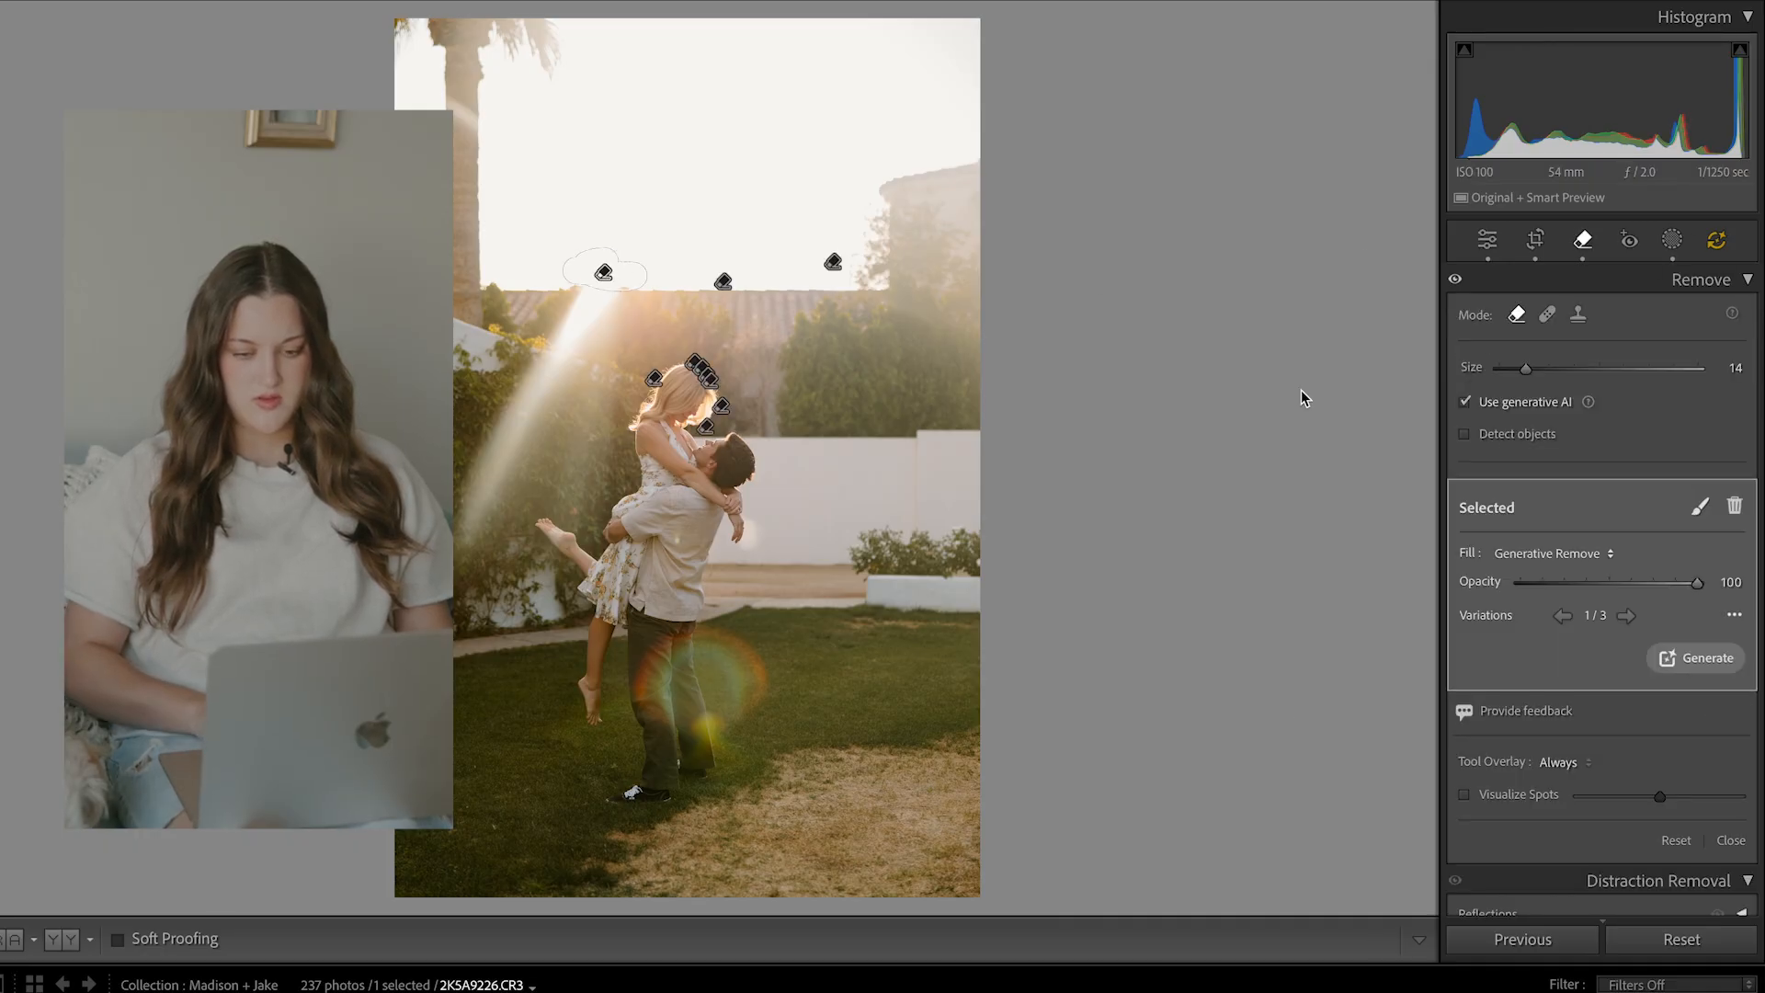
pyautogui.press('Delete')
pyautogui.click(1491, 241)
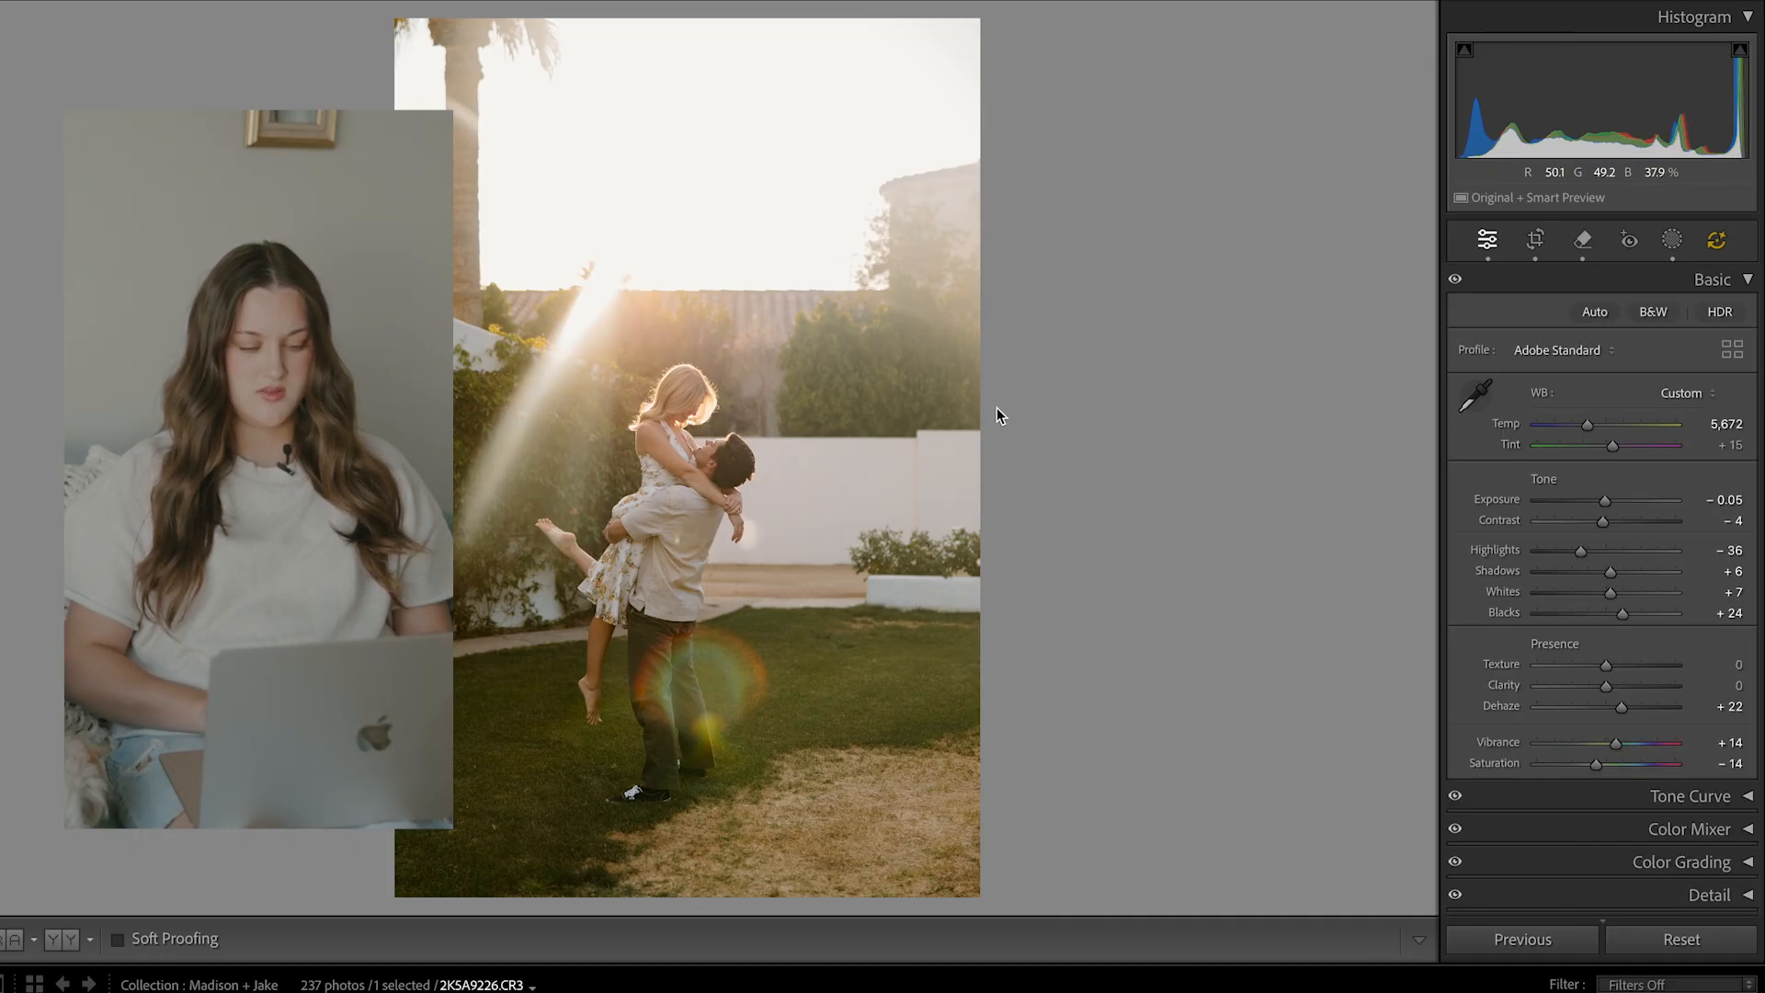
pyautogui.hotkey('ctrl', 'z')
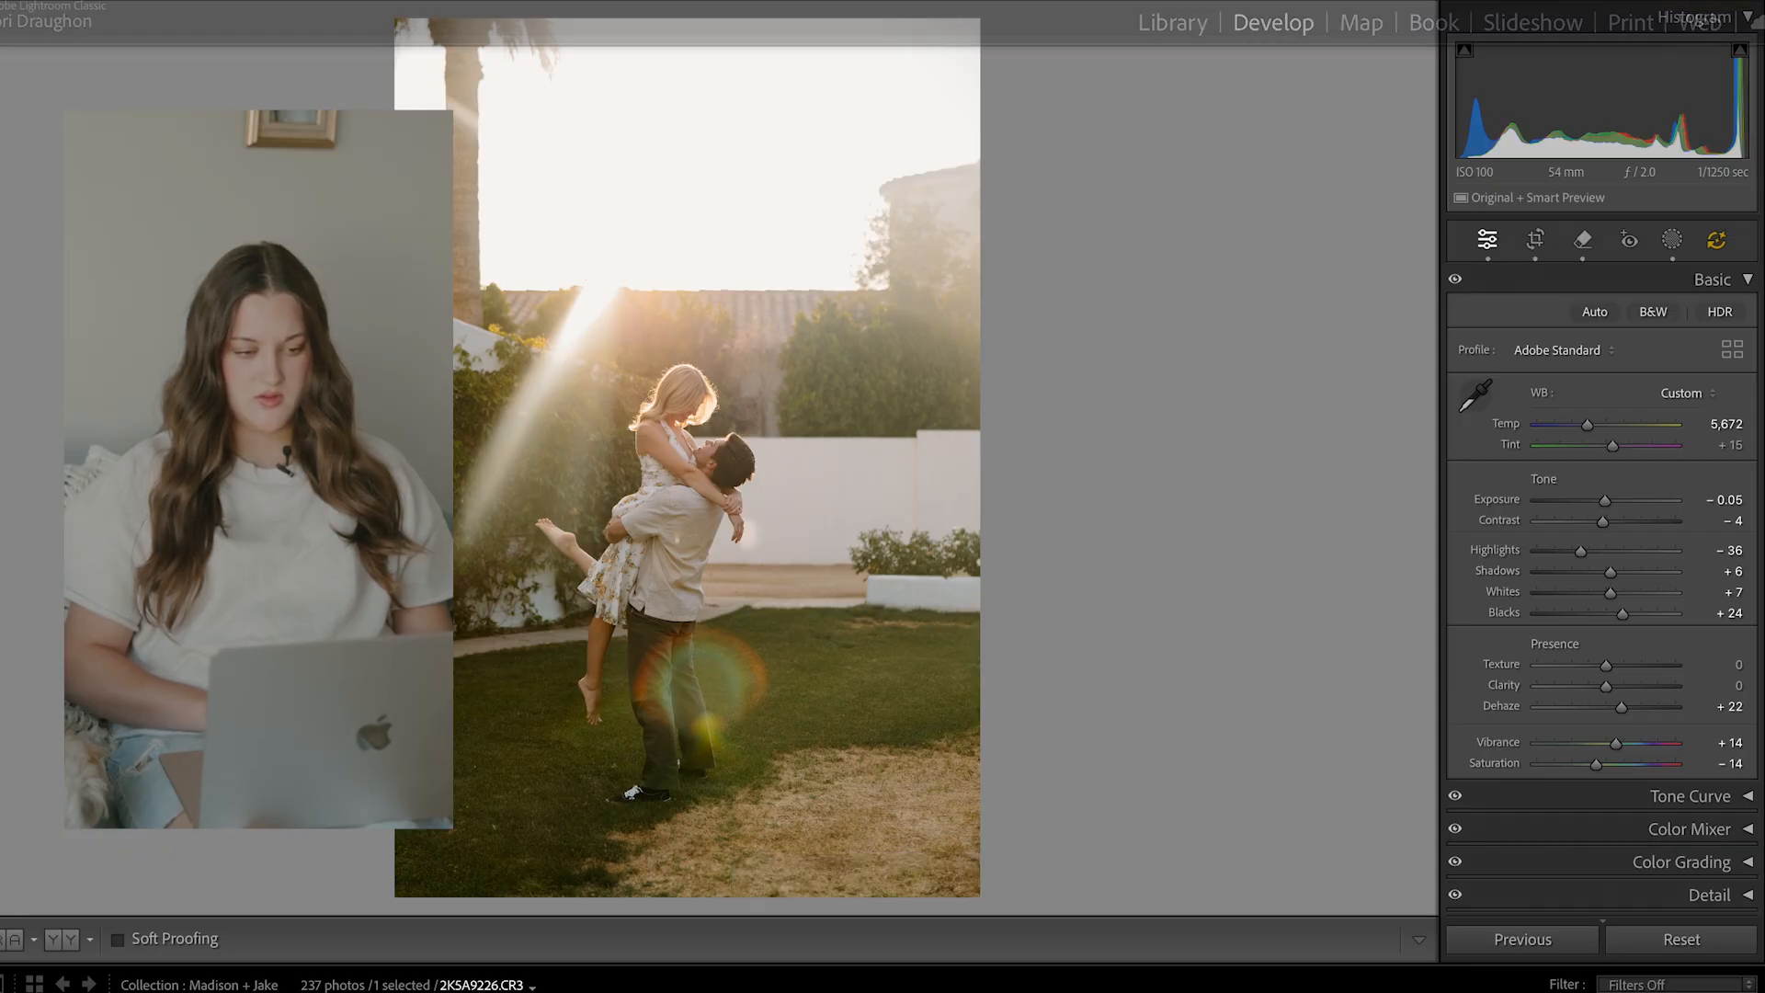
pyautogui.click(193, 11)
pyautogui.click(276, 72)
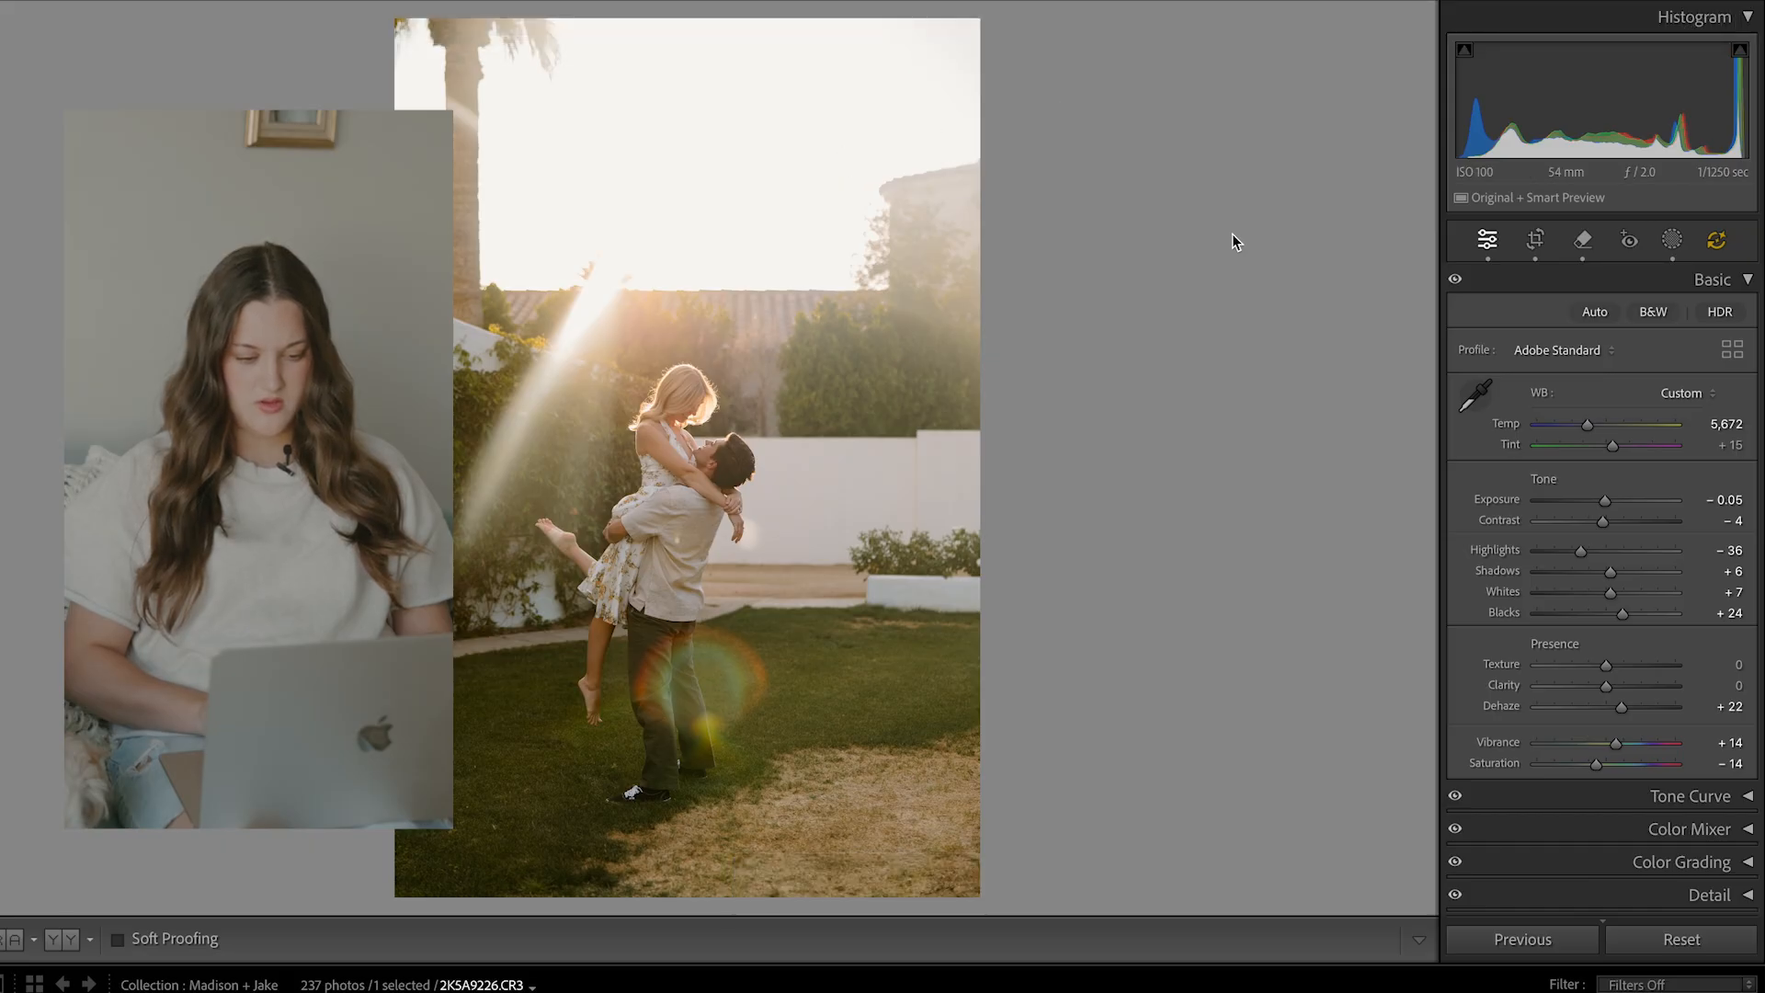
pyautogui.press('super+z')
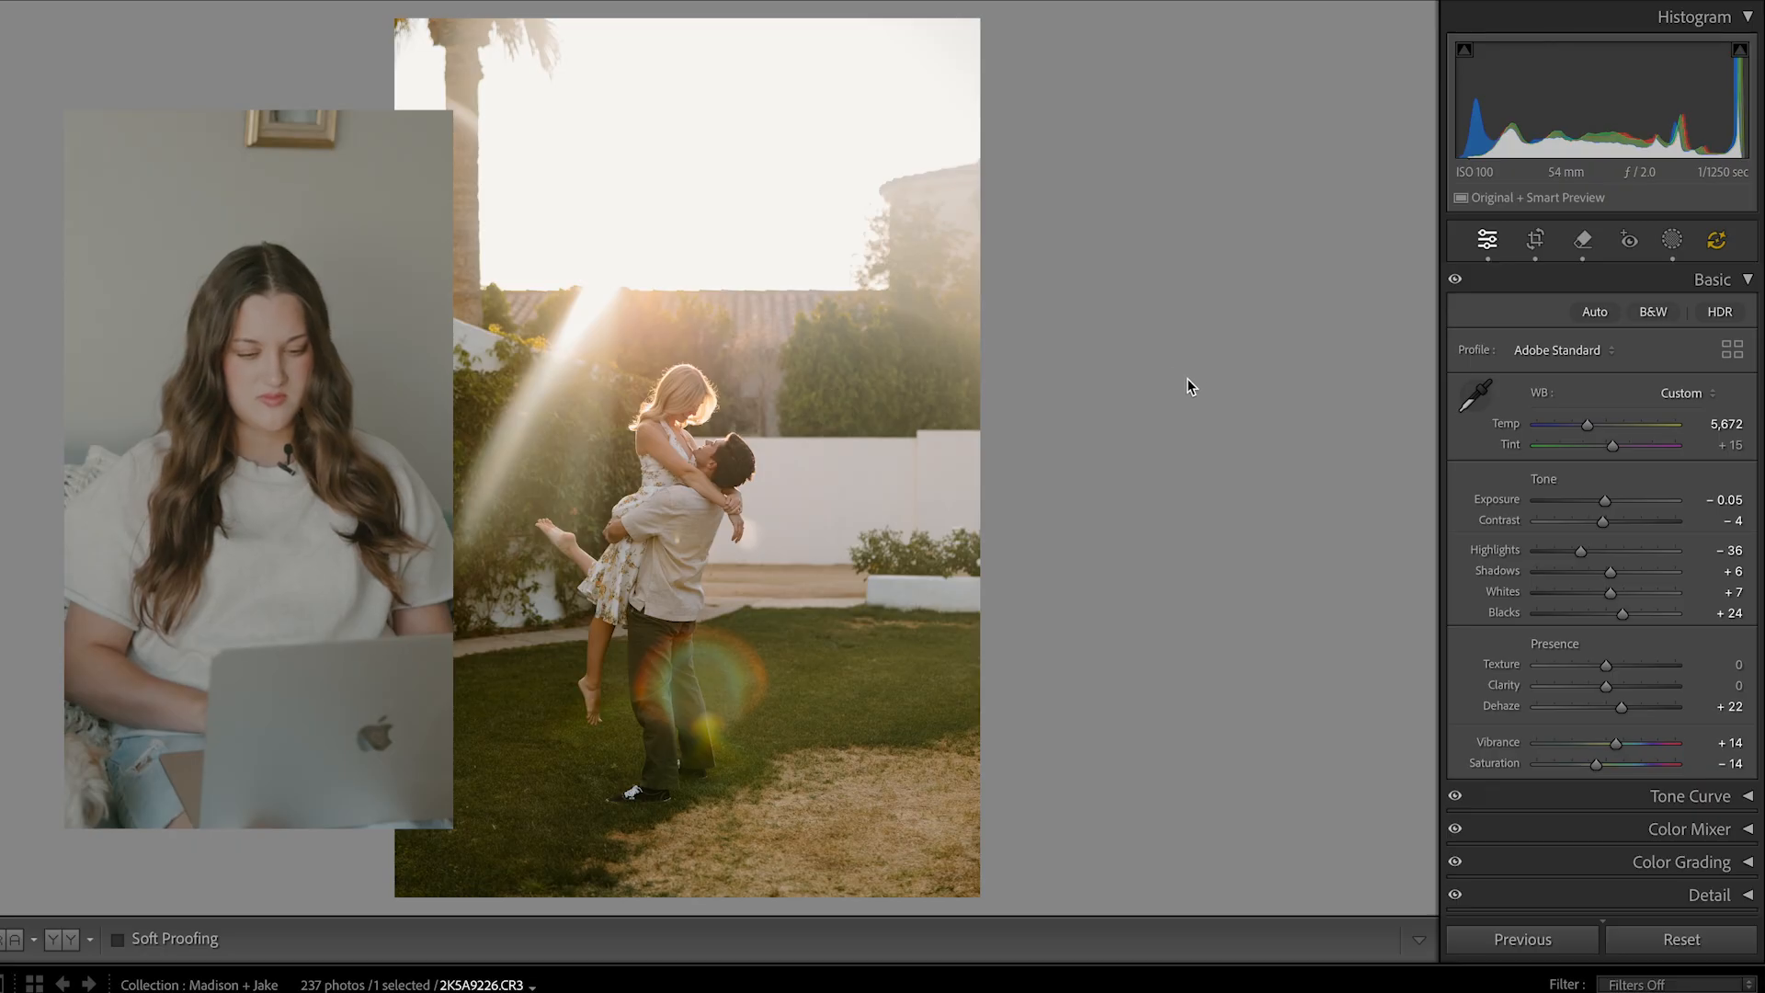
# - Delete the three generative removals along the roofline: beside the sun flare, at the roof vent and at the pole
pyautogui.click(1582, 239)
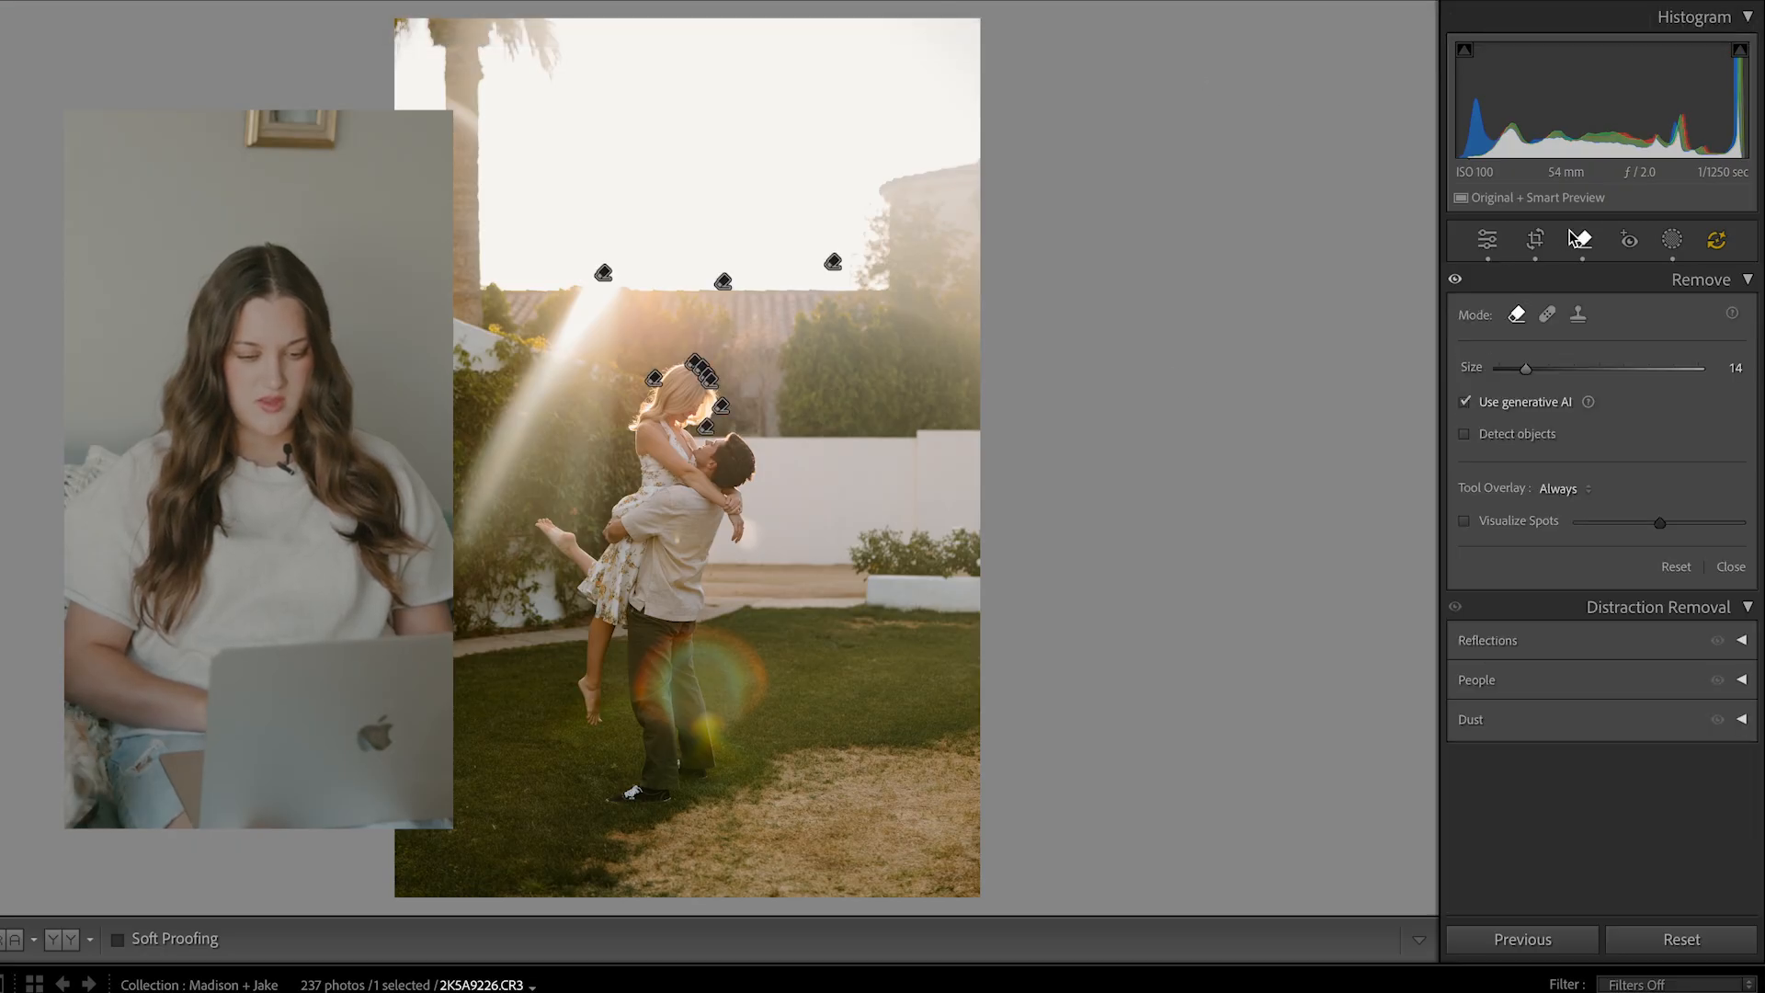
pyautogui.click(606, 276)
pyautogui.press('Delete')
pyautogui.click(725, 286)
pyautogui.press('Delete')
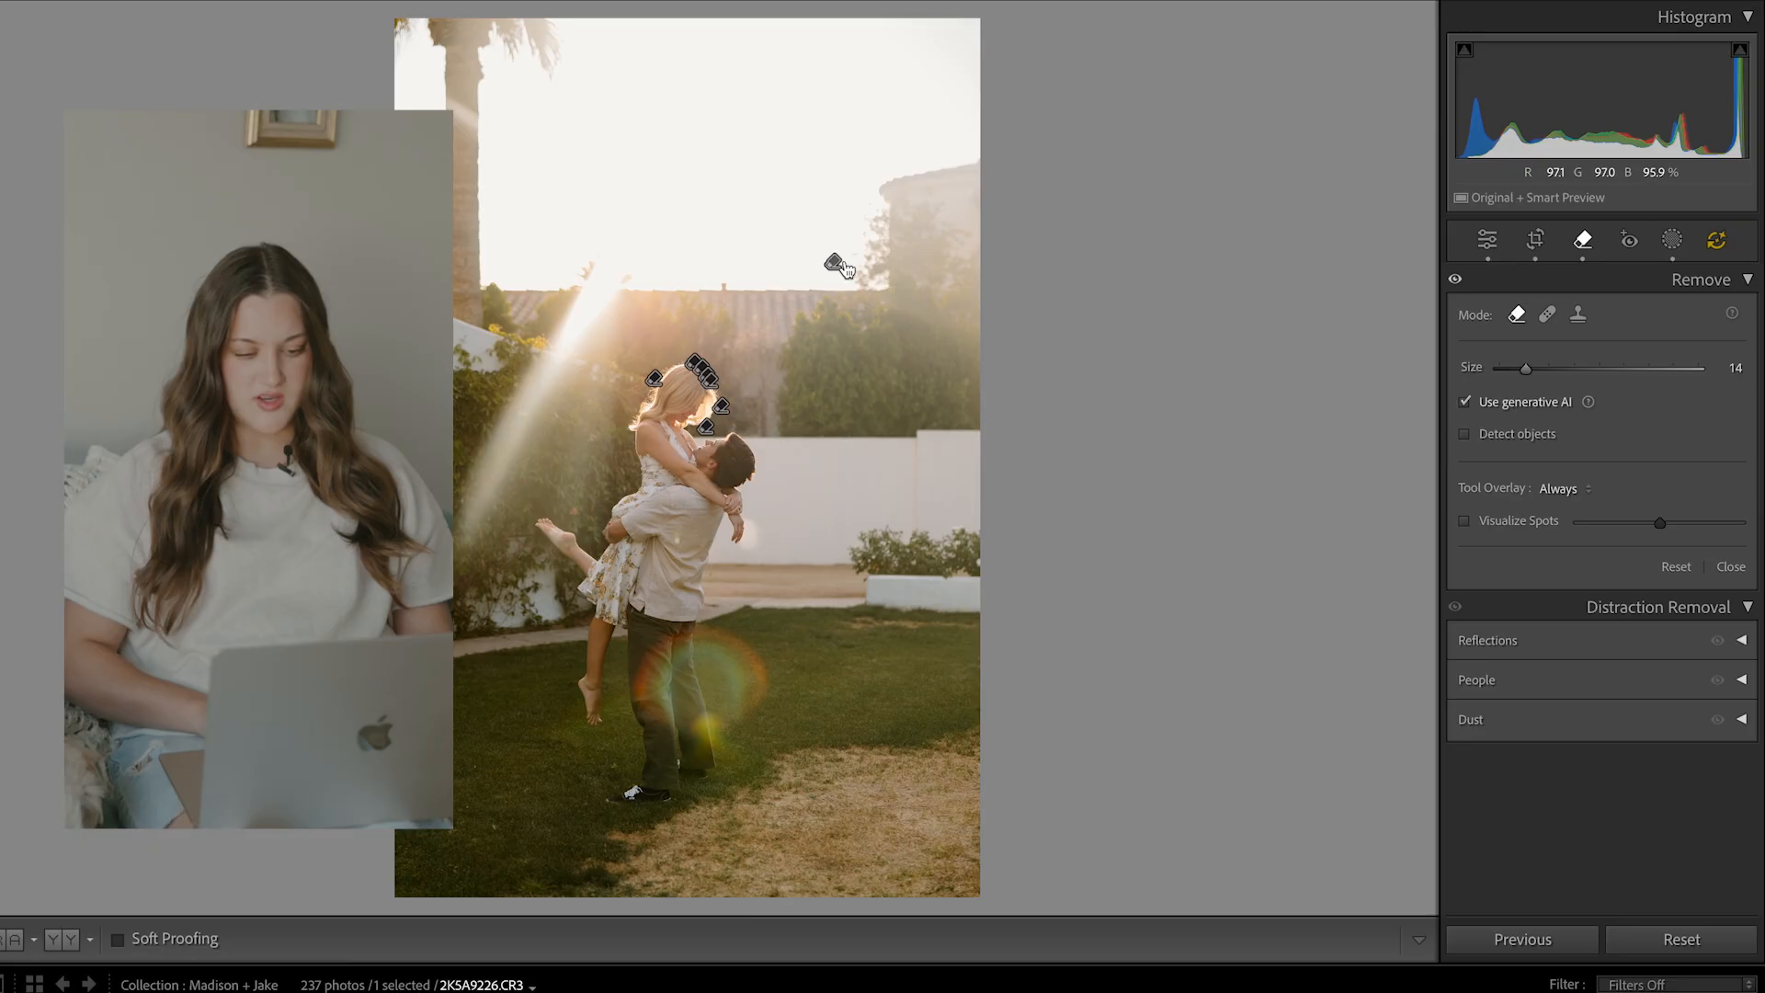
pyautogui.click(1468, 245)
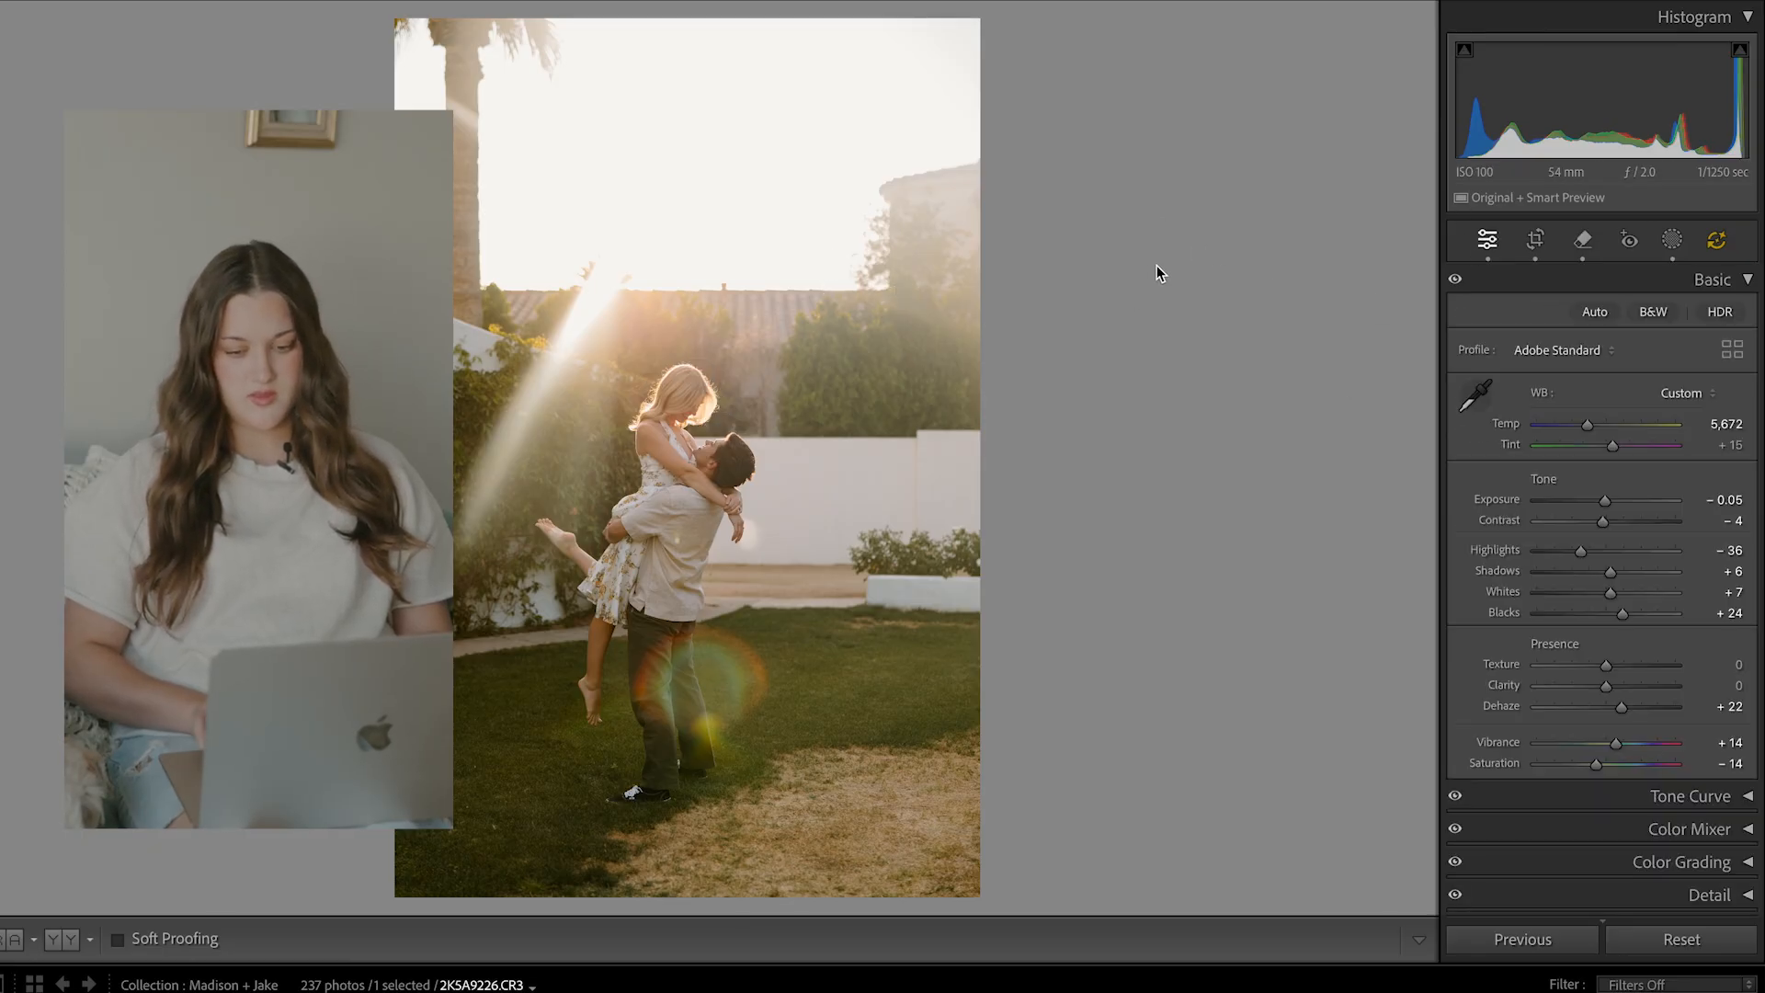
pyautogui.click(834, 263)
pyautogui.press('Delete')
pyautogui.click(1487, 239)
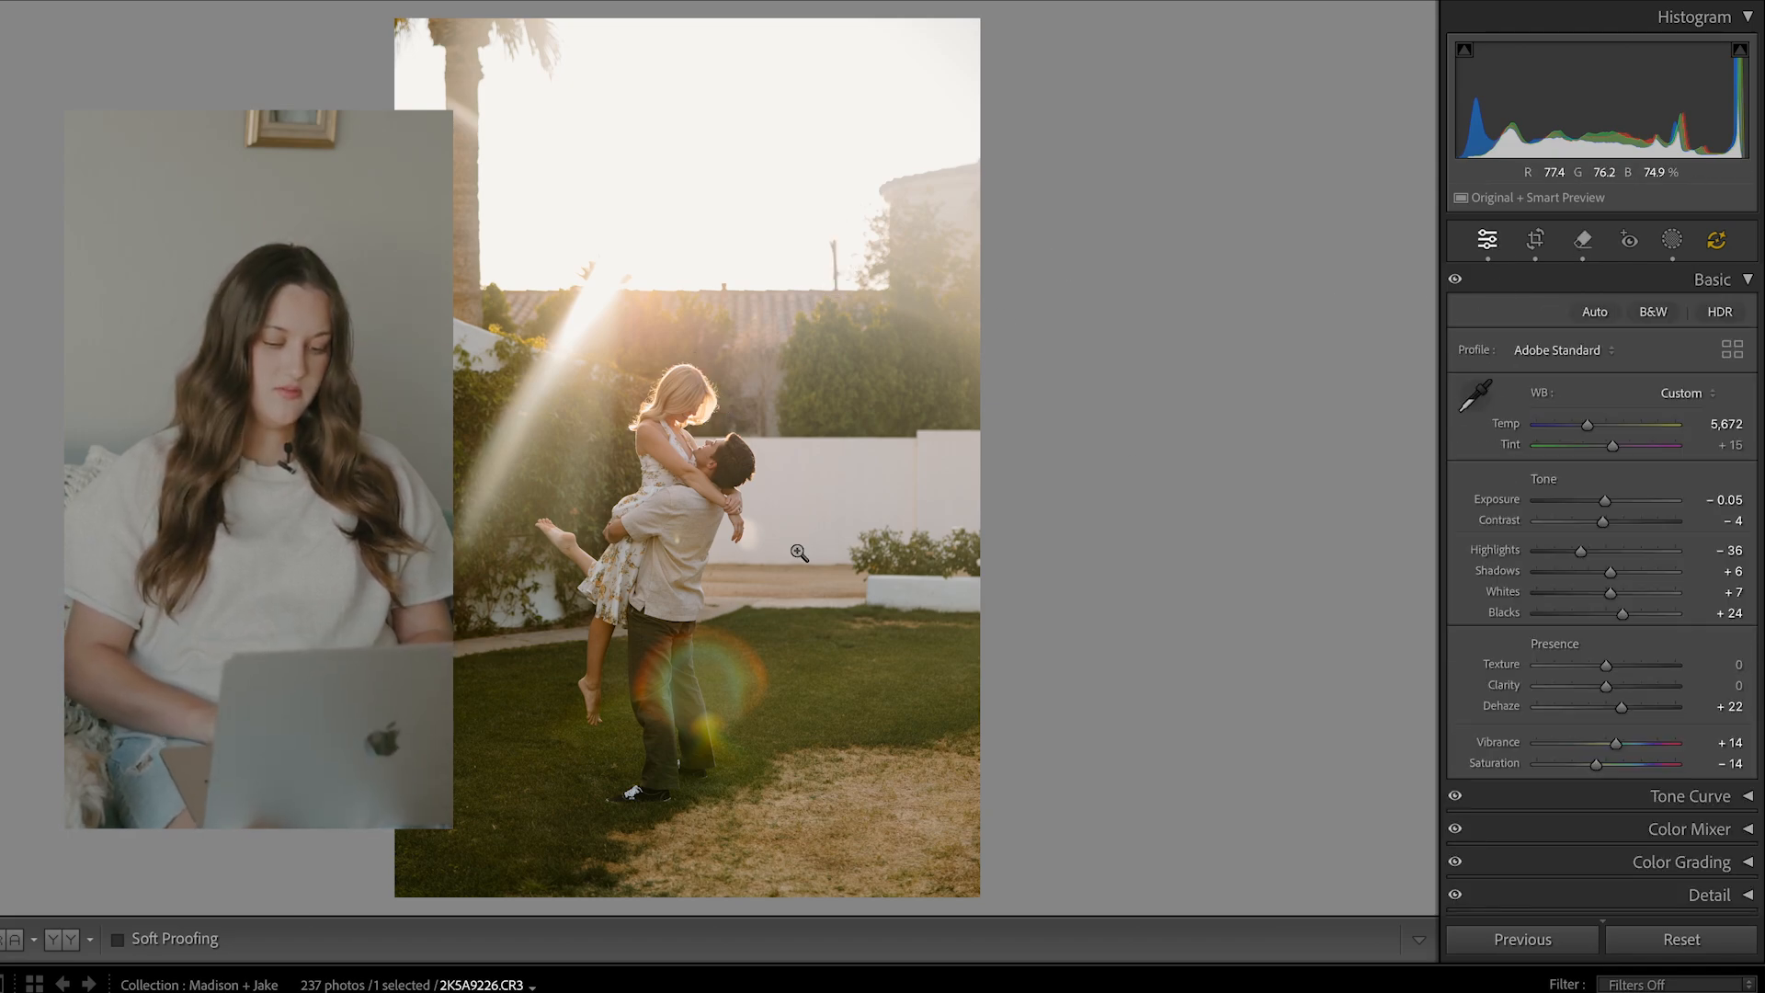
# - Inspect the couple up close and compare the edited photo with its unedited version
pyautogui.click(679, 467)
pyautogui.moveTo(679, 468); pyautogui.dragTo(696, 389)
pyautogui.press('super+minus')
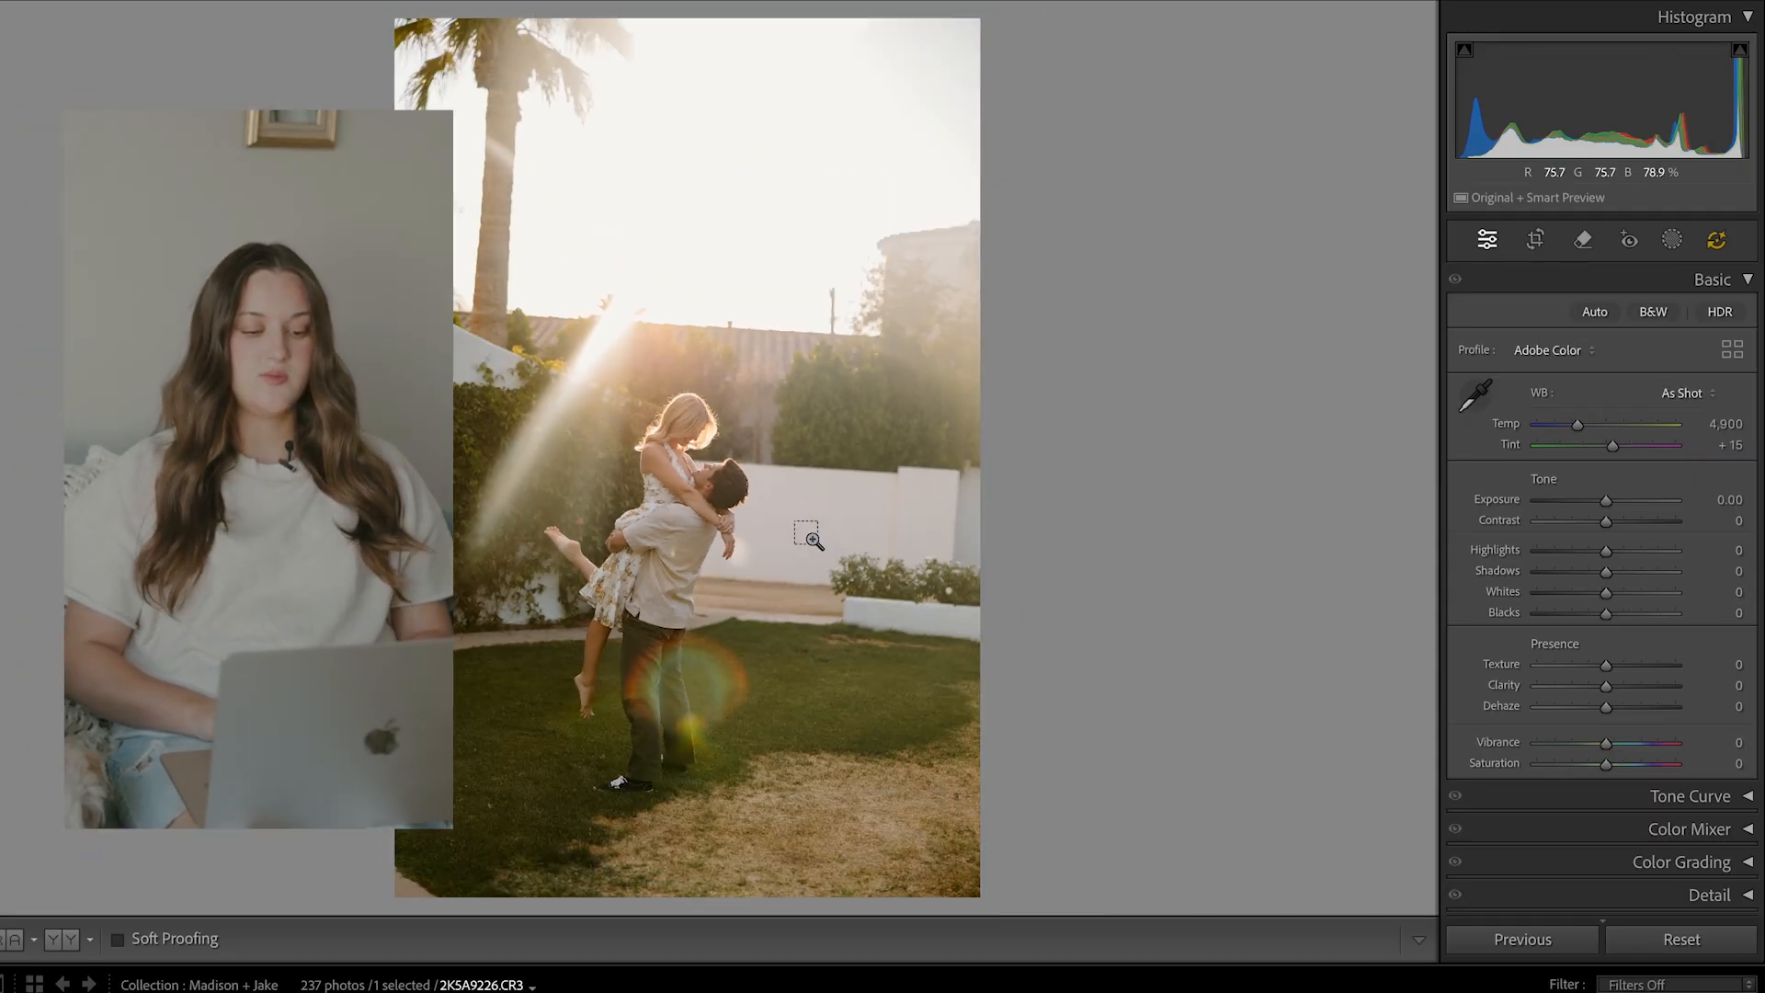
pyautogui.press('super+shift+r')
pyautogui.press('super+z')
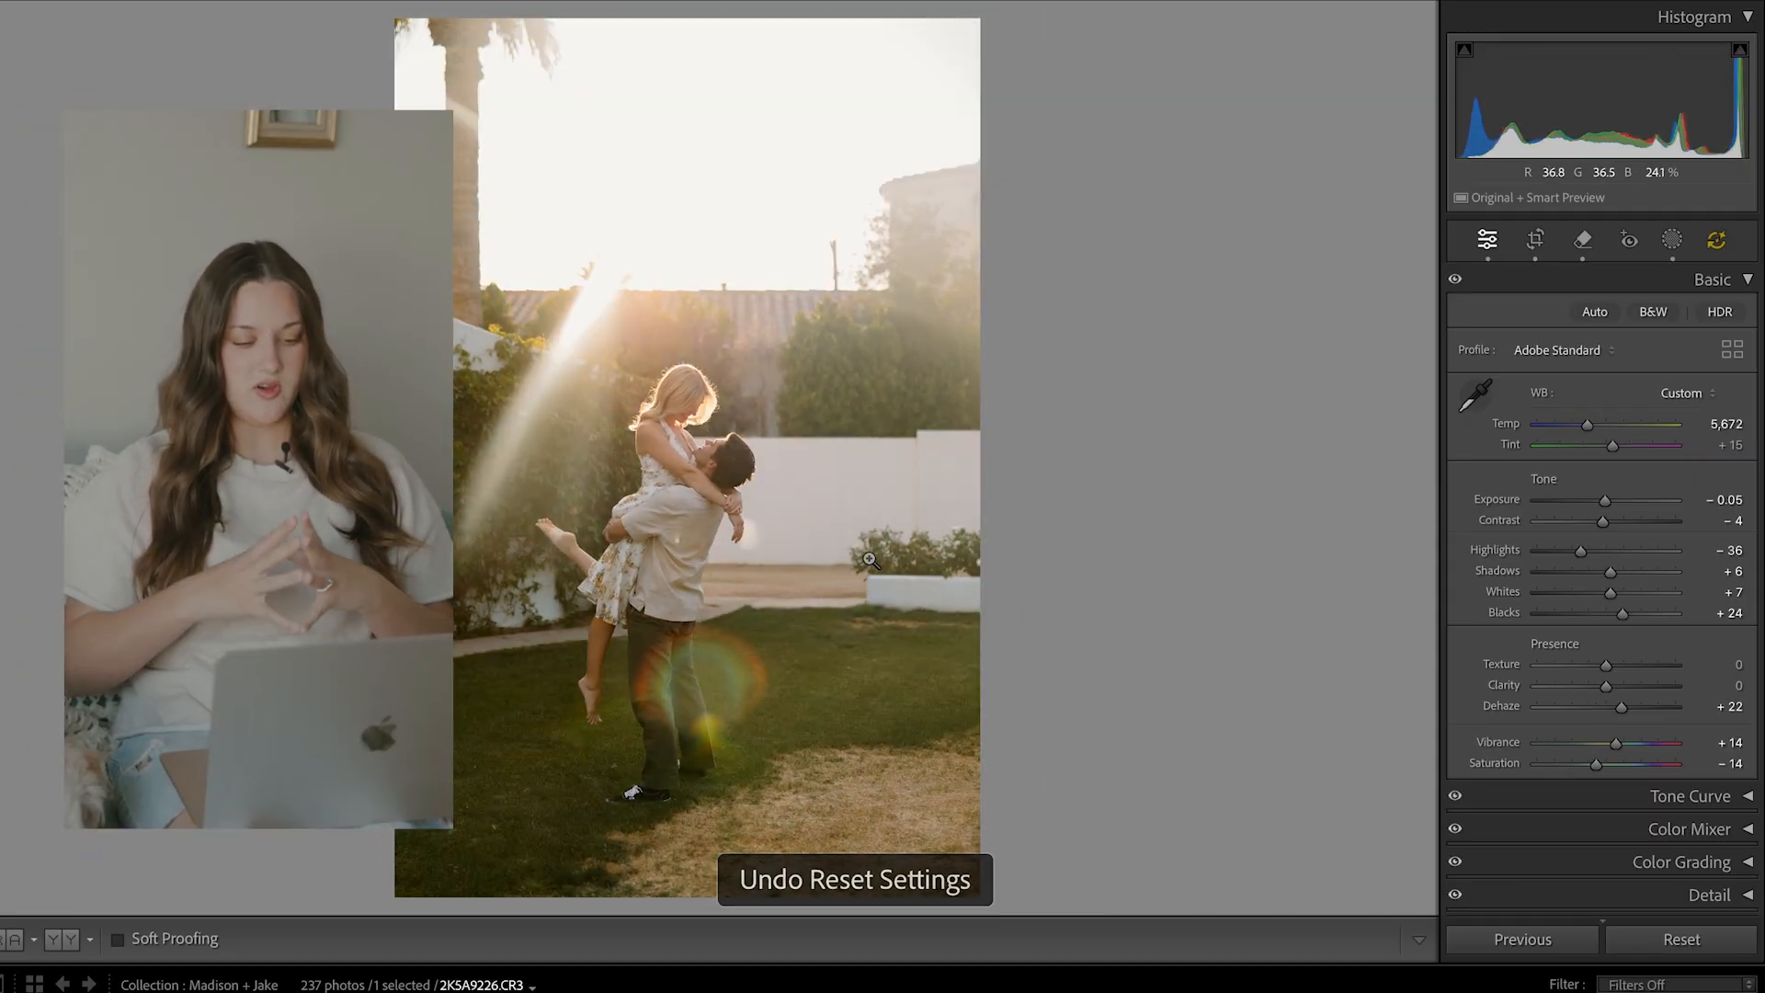
# - Remove the yellow flare spot on the man's lower trouser leg with size 19 generative remove, using the third variation
pyautogui.click(559, 563)
pyautogui.moveTo(800, 235); pyautogui.dragTo(801, 306)
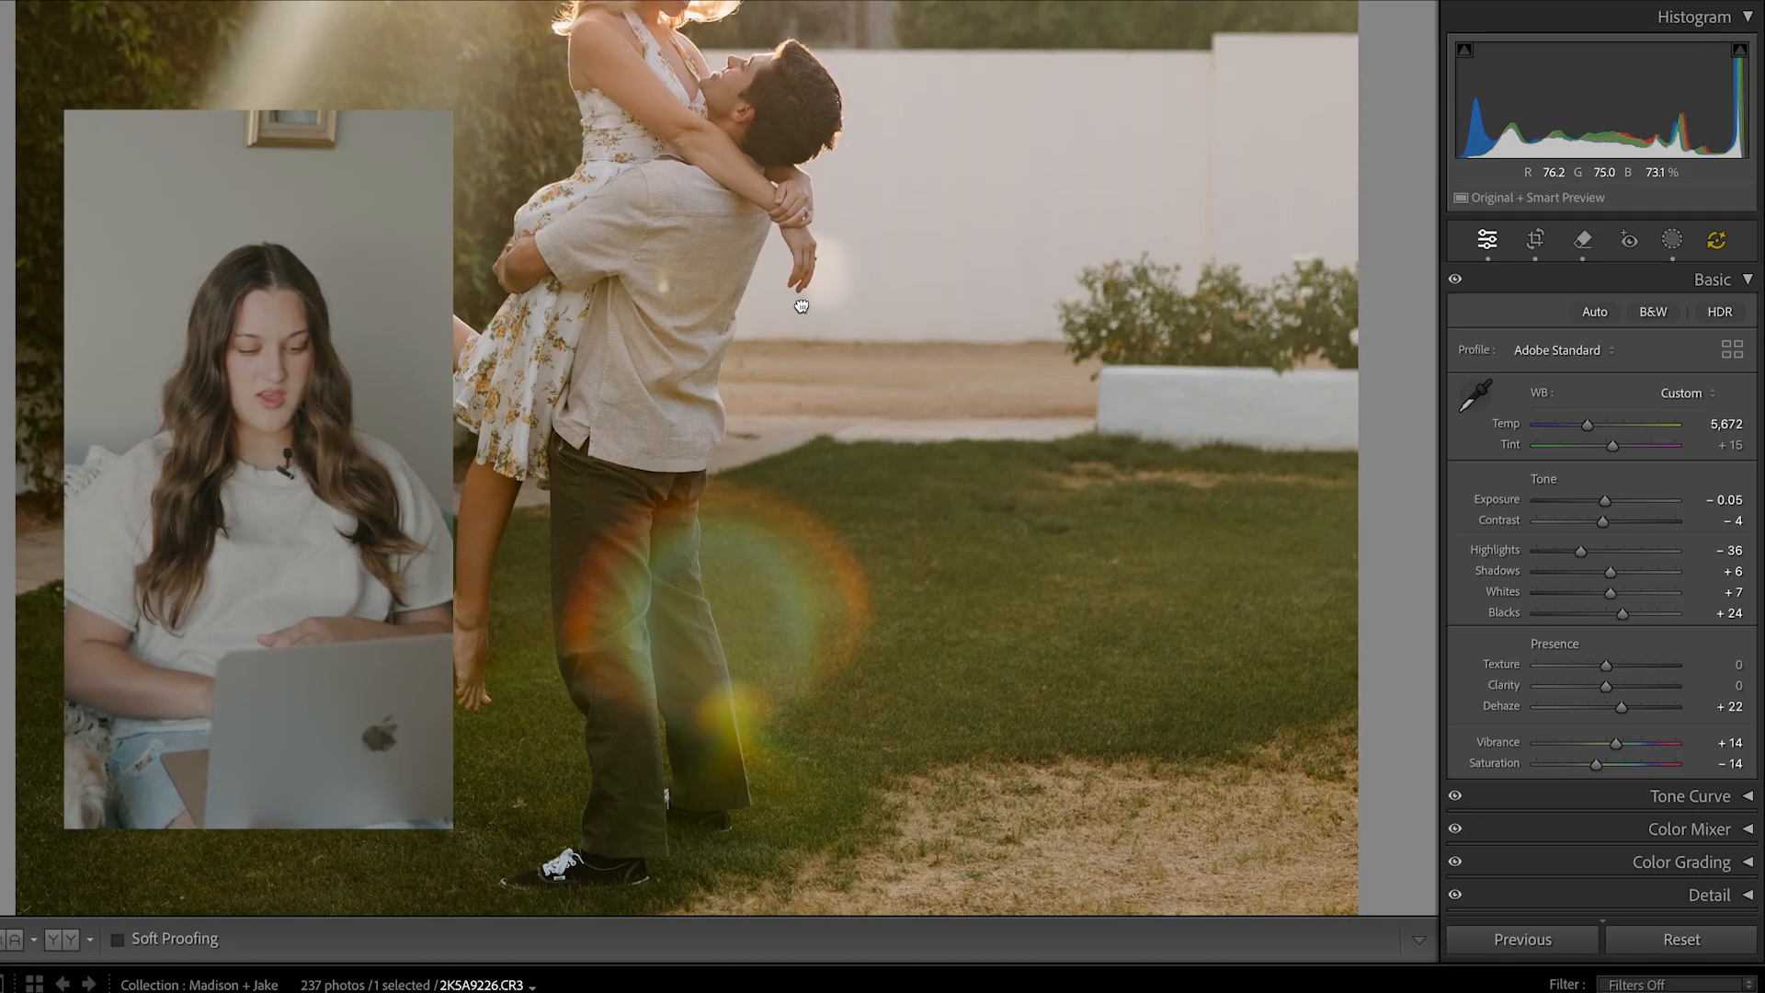
pyautogui.moveTo(811, 549); pyautogui.dragTo(898, 307)
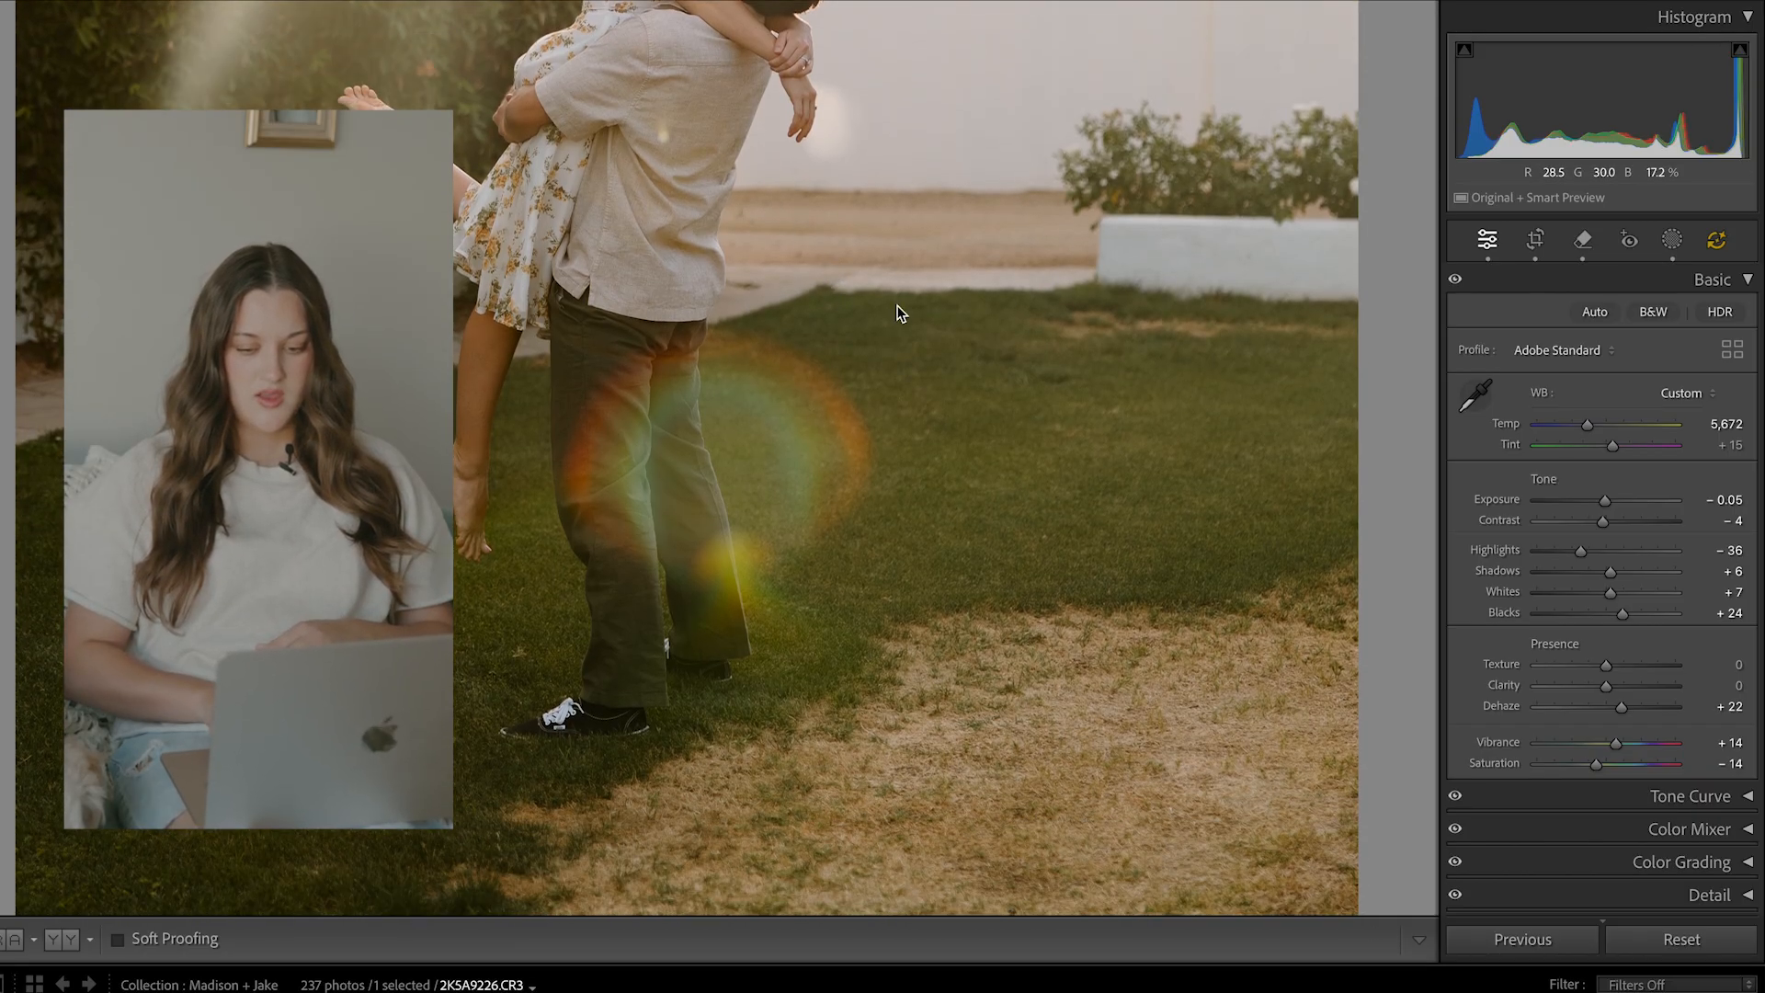
pyautogui.click(1583, 240)
pyautogui.moveTo(1525, 368); pyautogui.dragTo(1536, 373)
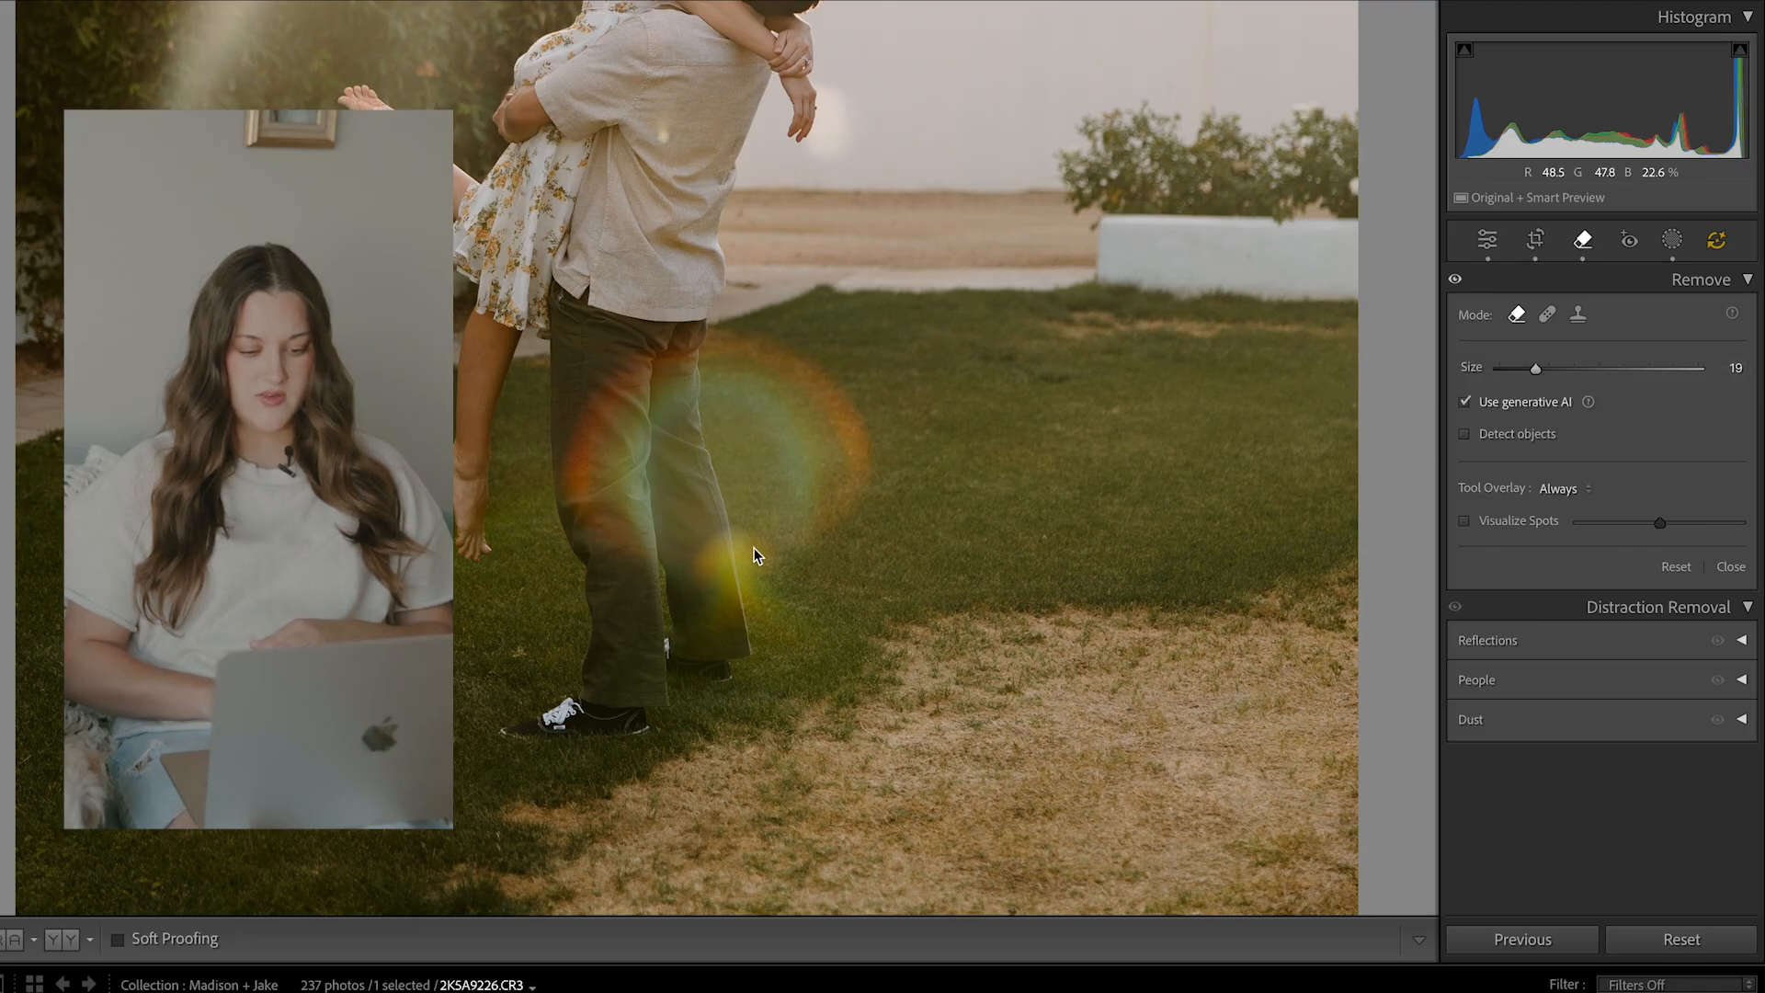
pyautogui.moveTo(732, 549)
pyautogui.mouseDown()
pyautogui.moveTo(687, 587)
pyautogui.moveTo(713, 620)
pyautogui.moveTo(749, 581)
pyautogui.mouseUp()
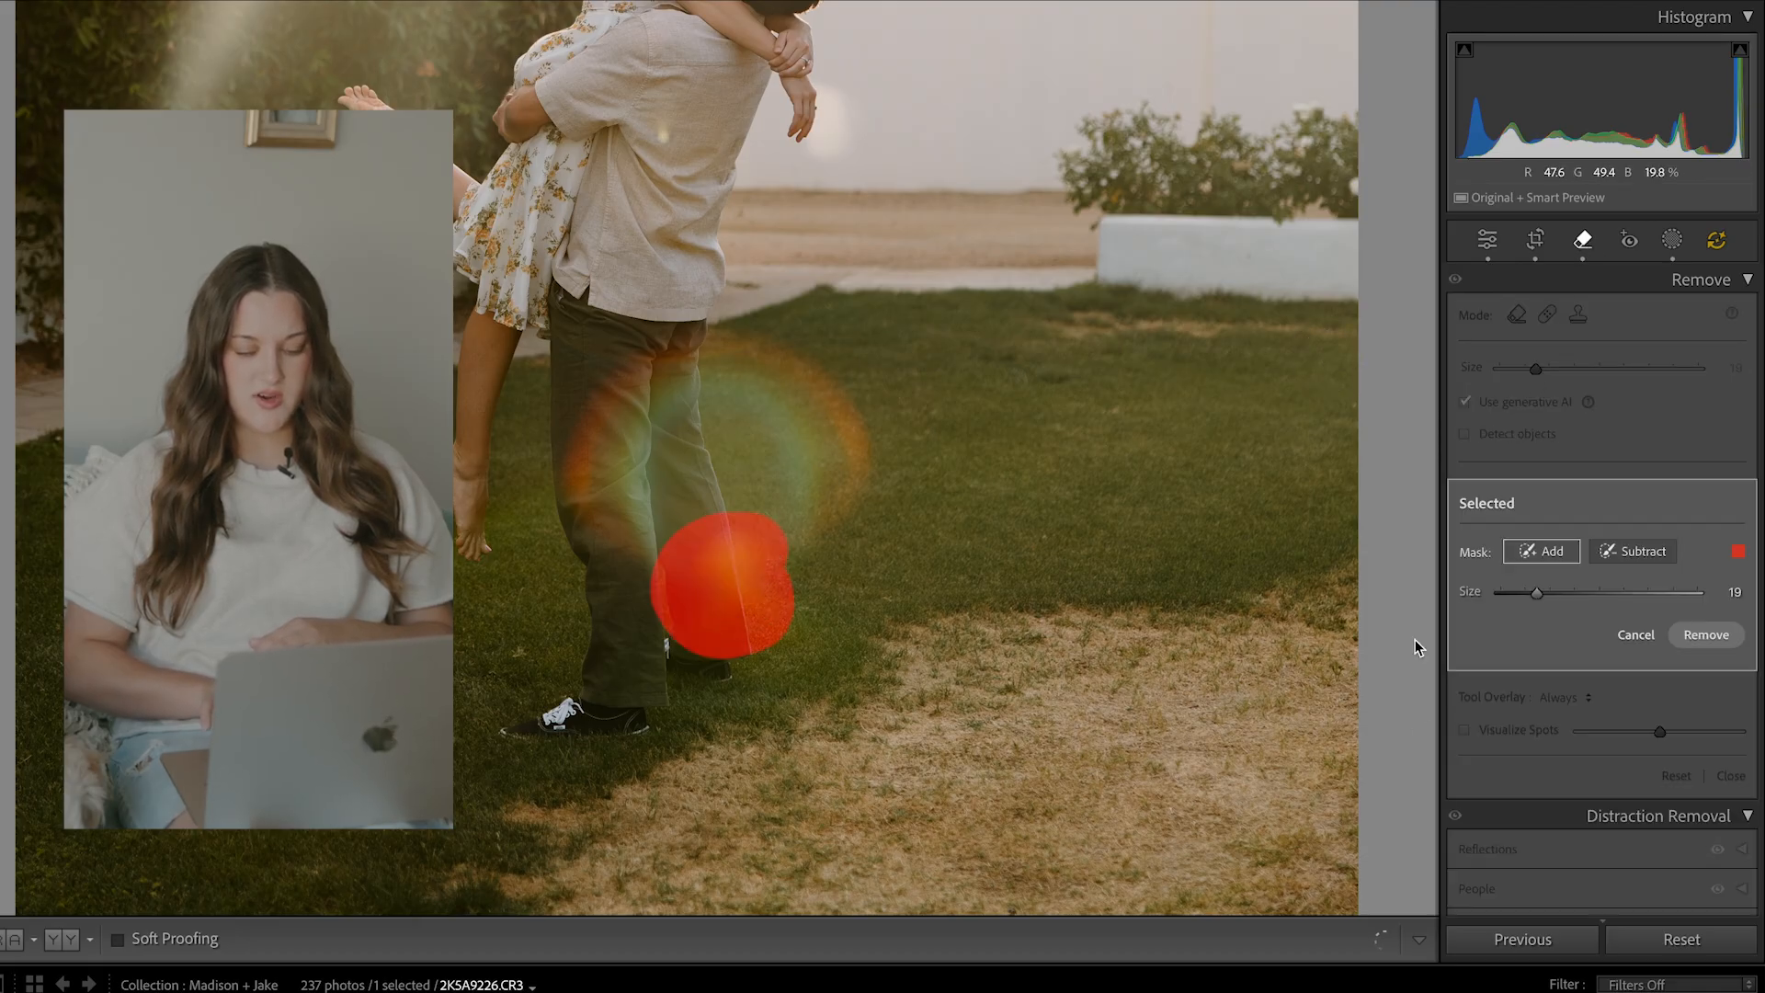
pyautogui.click(1706, 635)
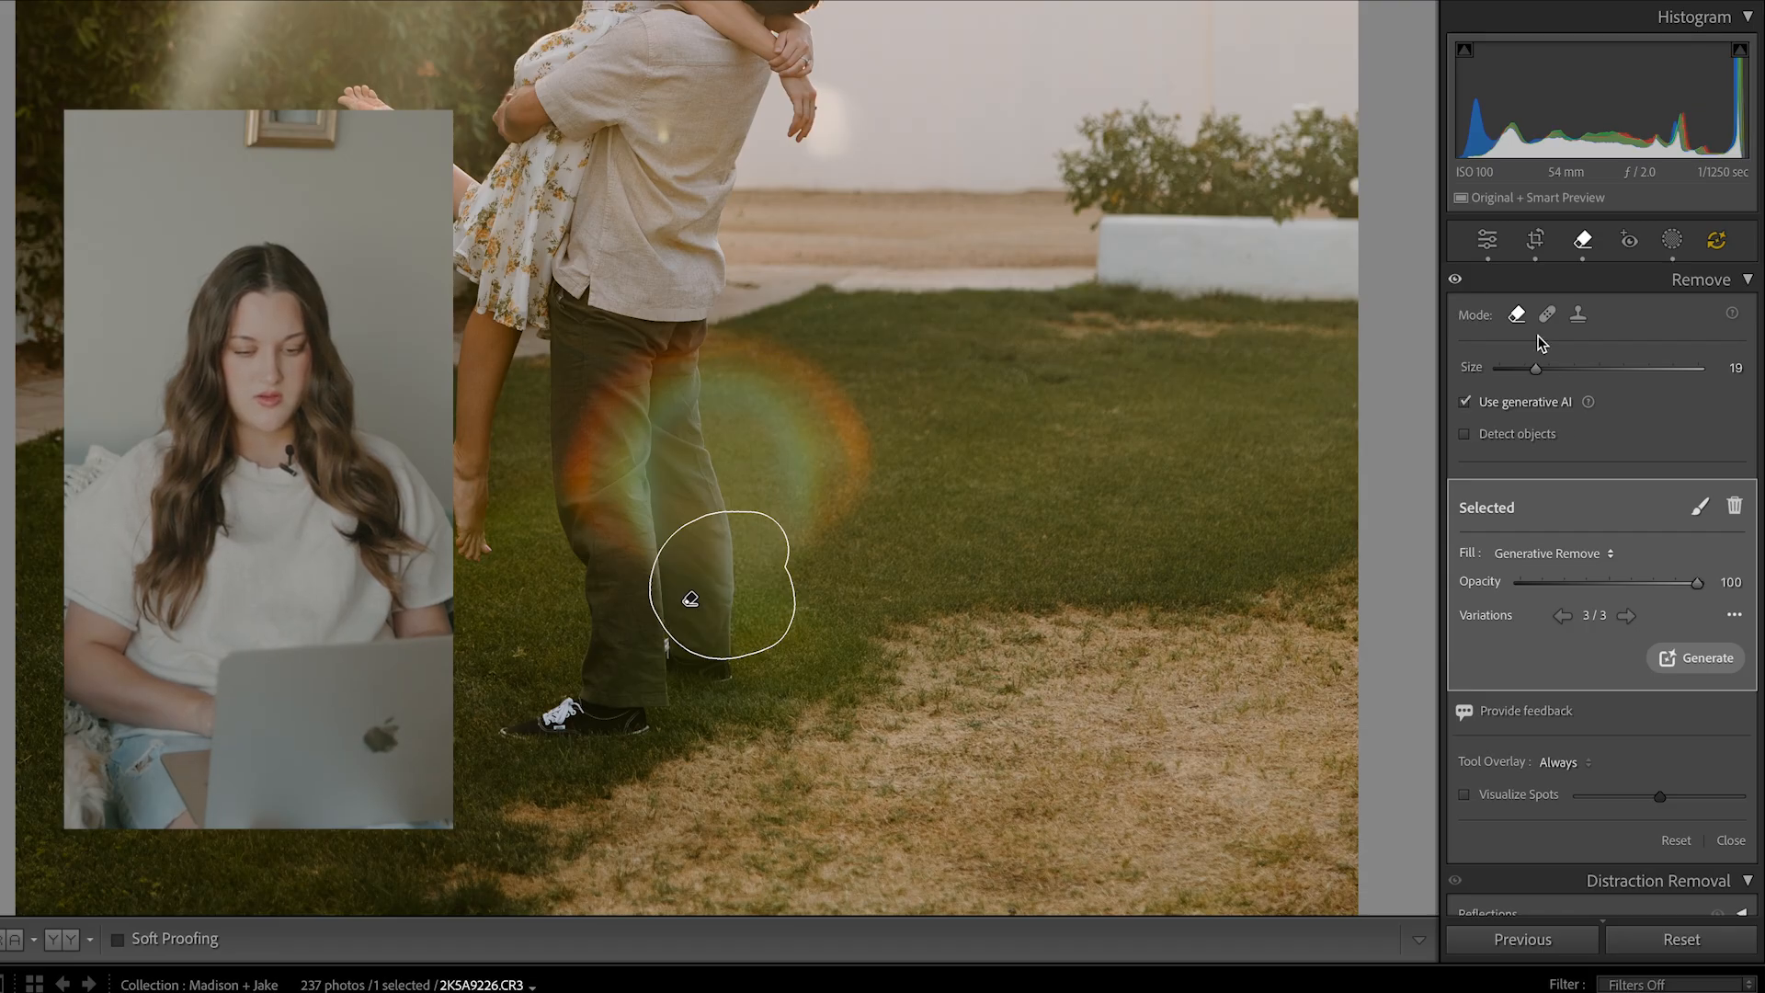
pyautogui.click(1487, 239)
# - Compare the photo with the cleaned trouser leg against its unedited version
pyautogui.hotkey('ctrl', 'z')
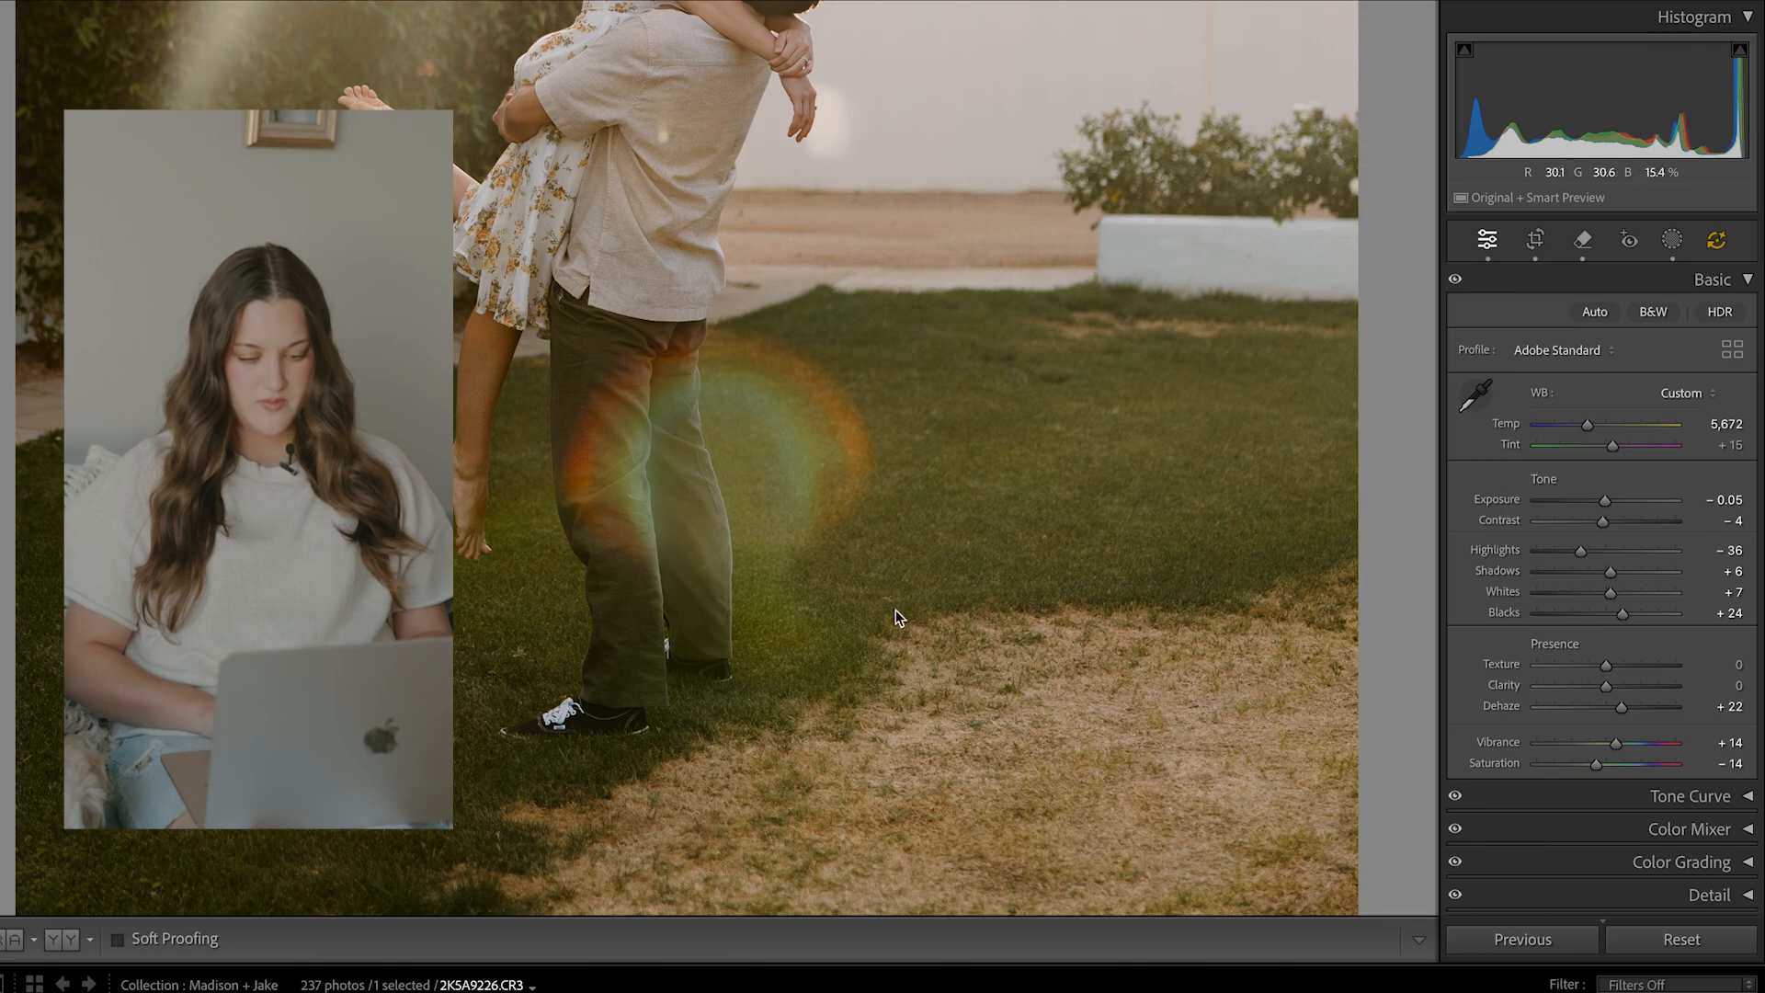
pyautogui.click(927, 530)
pyautogui.hotkey('ctrl', 'shift', 'r')
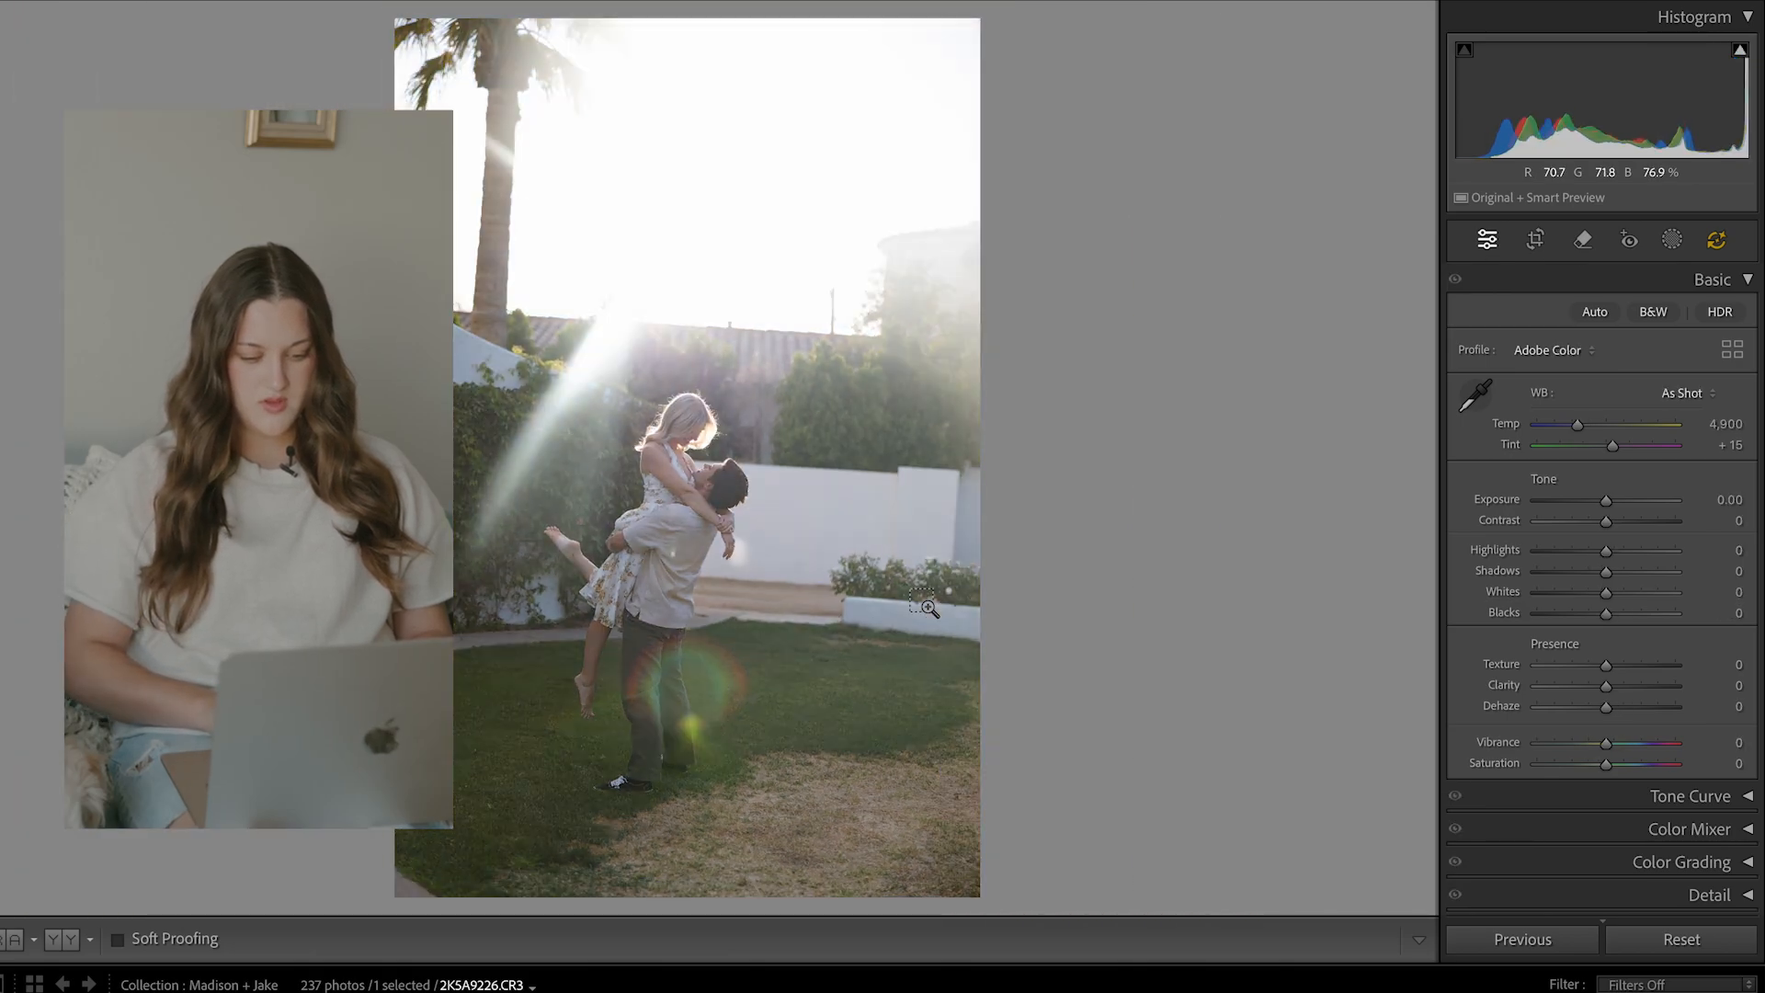
pyautogui.hotkey('ctrl', 'z')
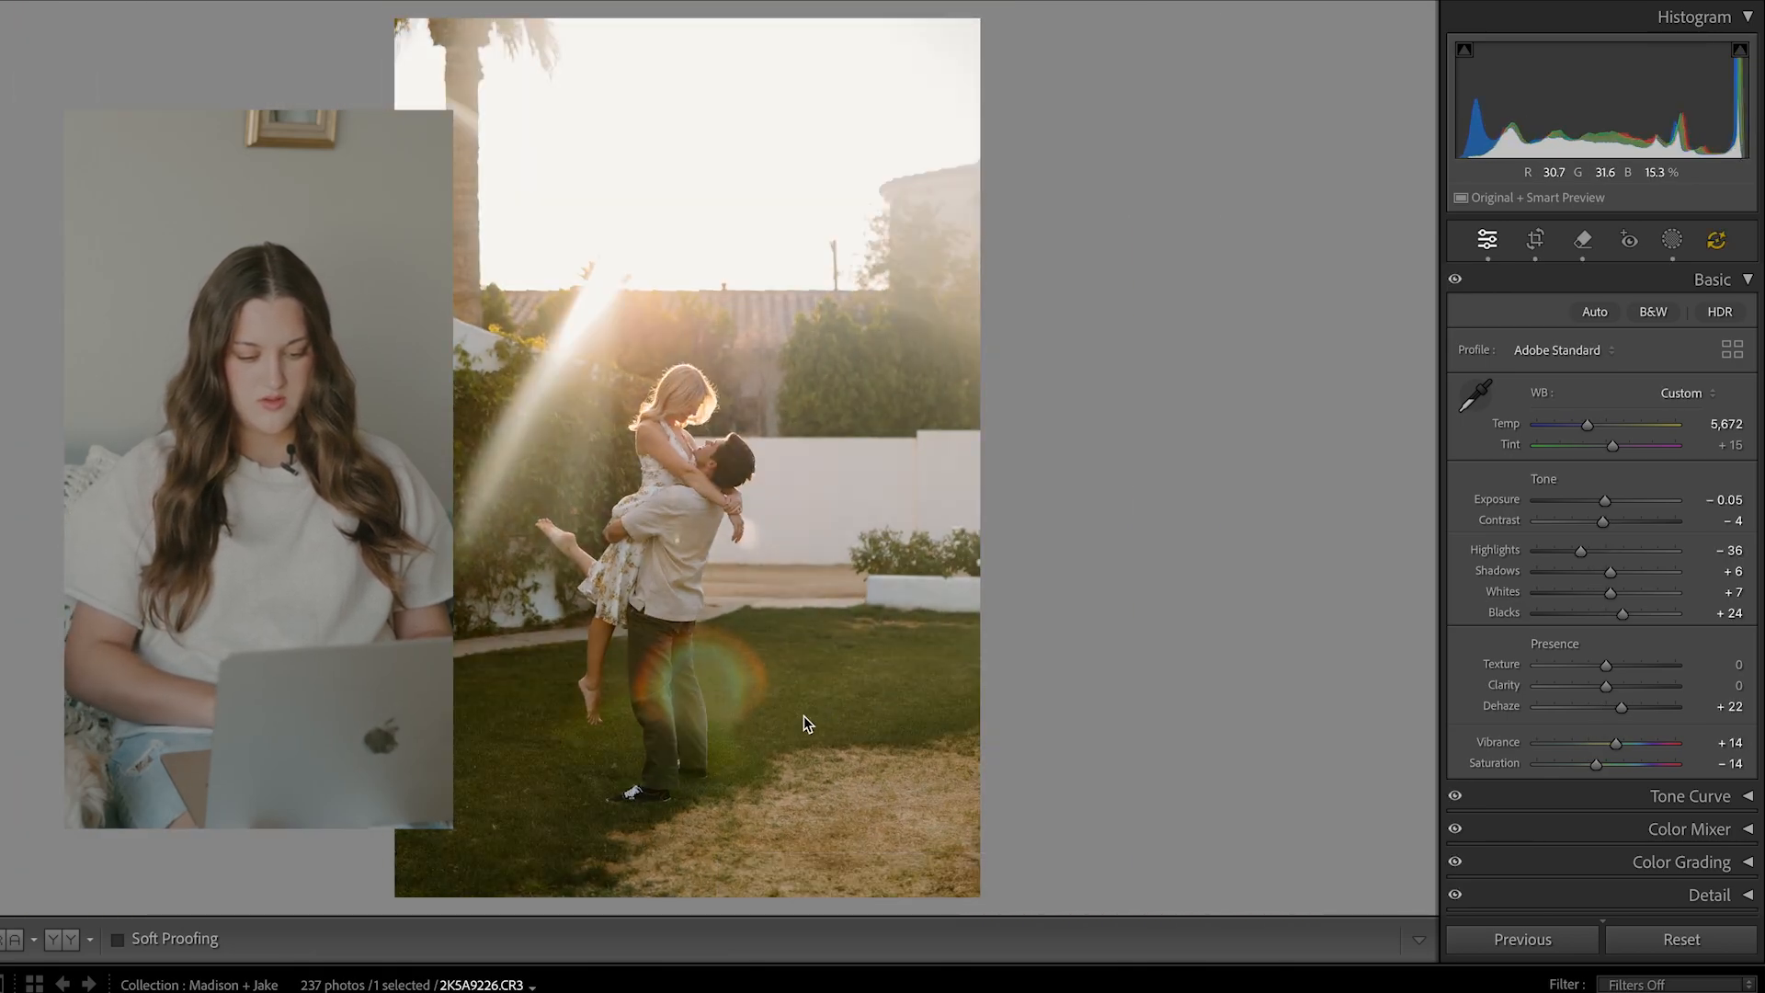
# - Clean up the outer edge of the man's trouser leg below the rainbow flare with size 12 generative remove
pyautogui.click(695, 745)
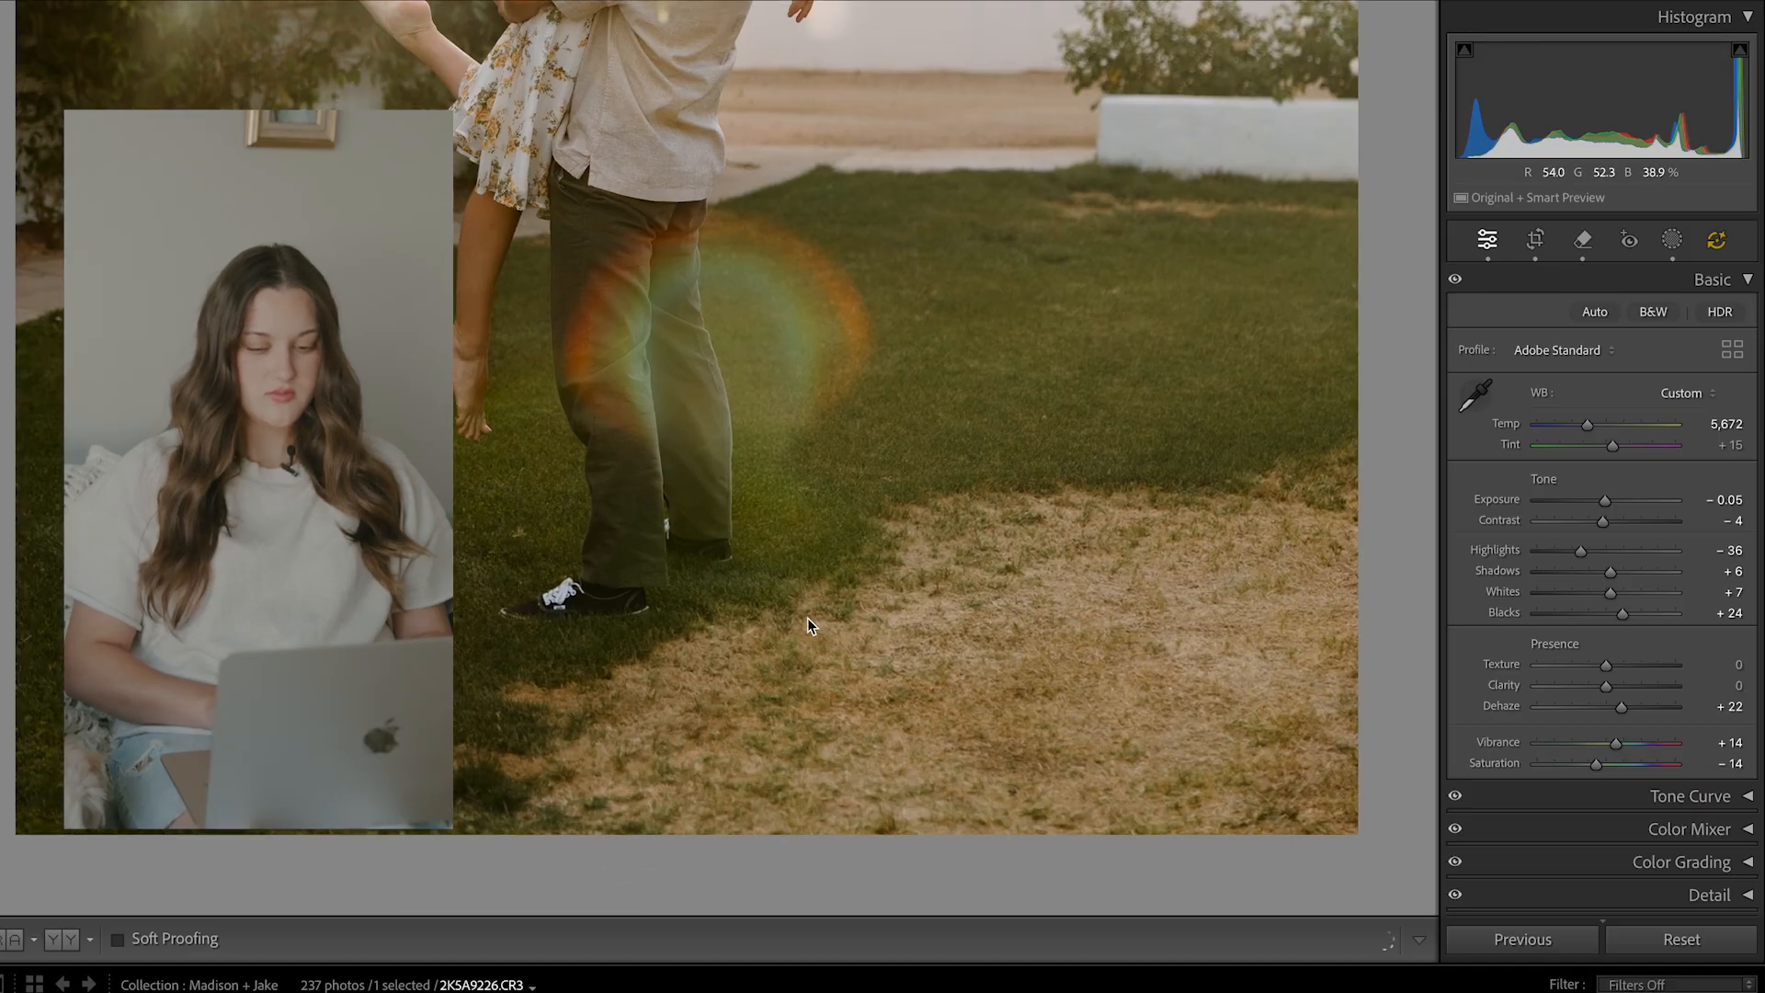
pyautogui.click(1577, 243)
pyautogui.moveTo(1540, 369); pyautogui.dragTo(1524, 369)
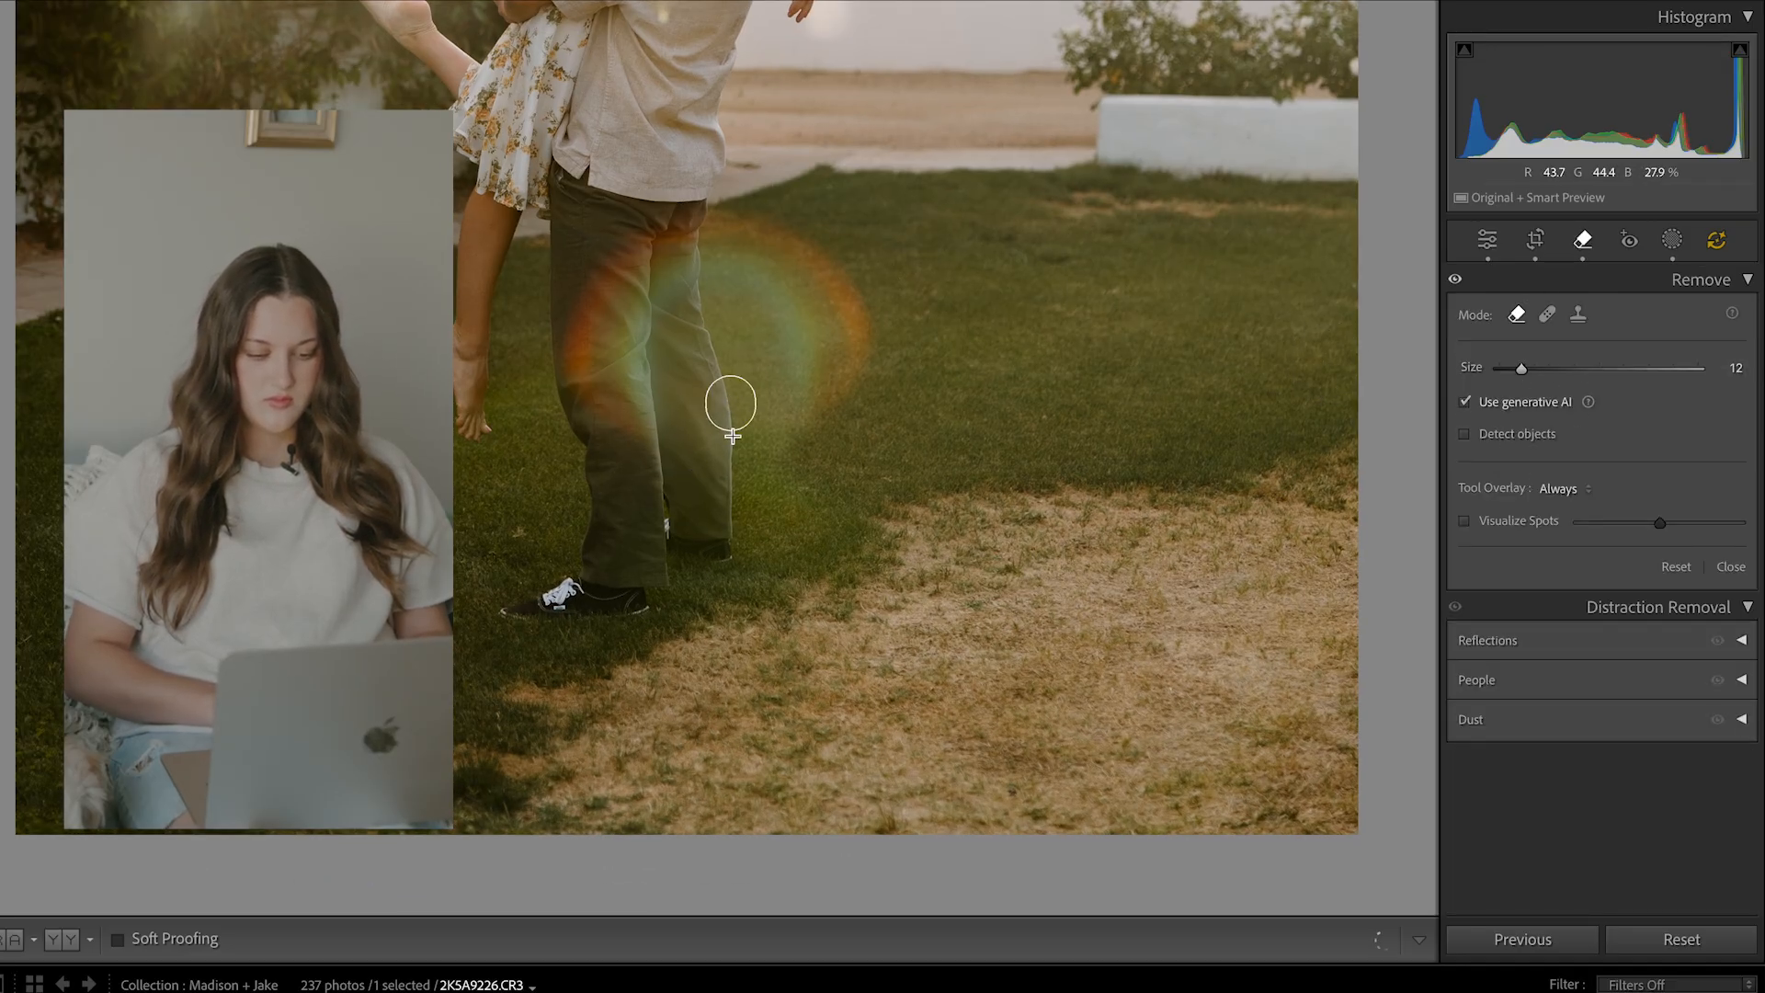
pyautogui.moveTo(732, 429); pyautogui.dragTo(737, 481)
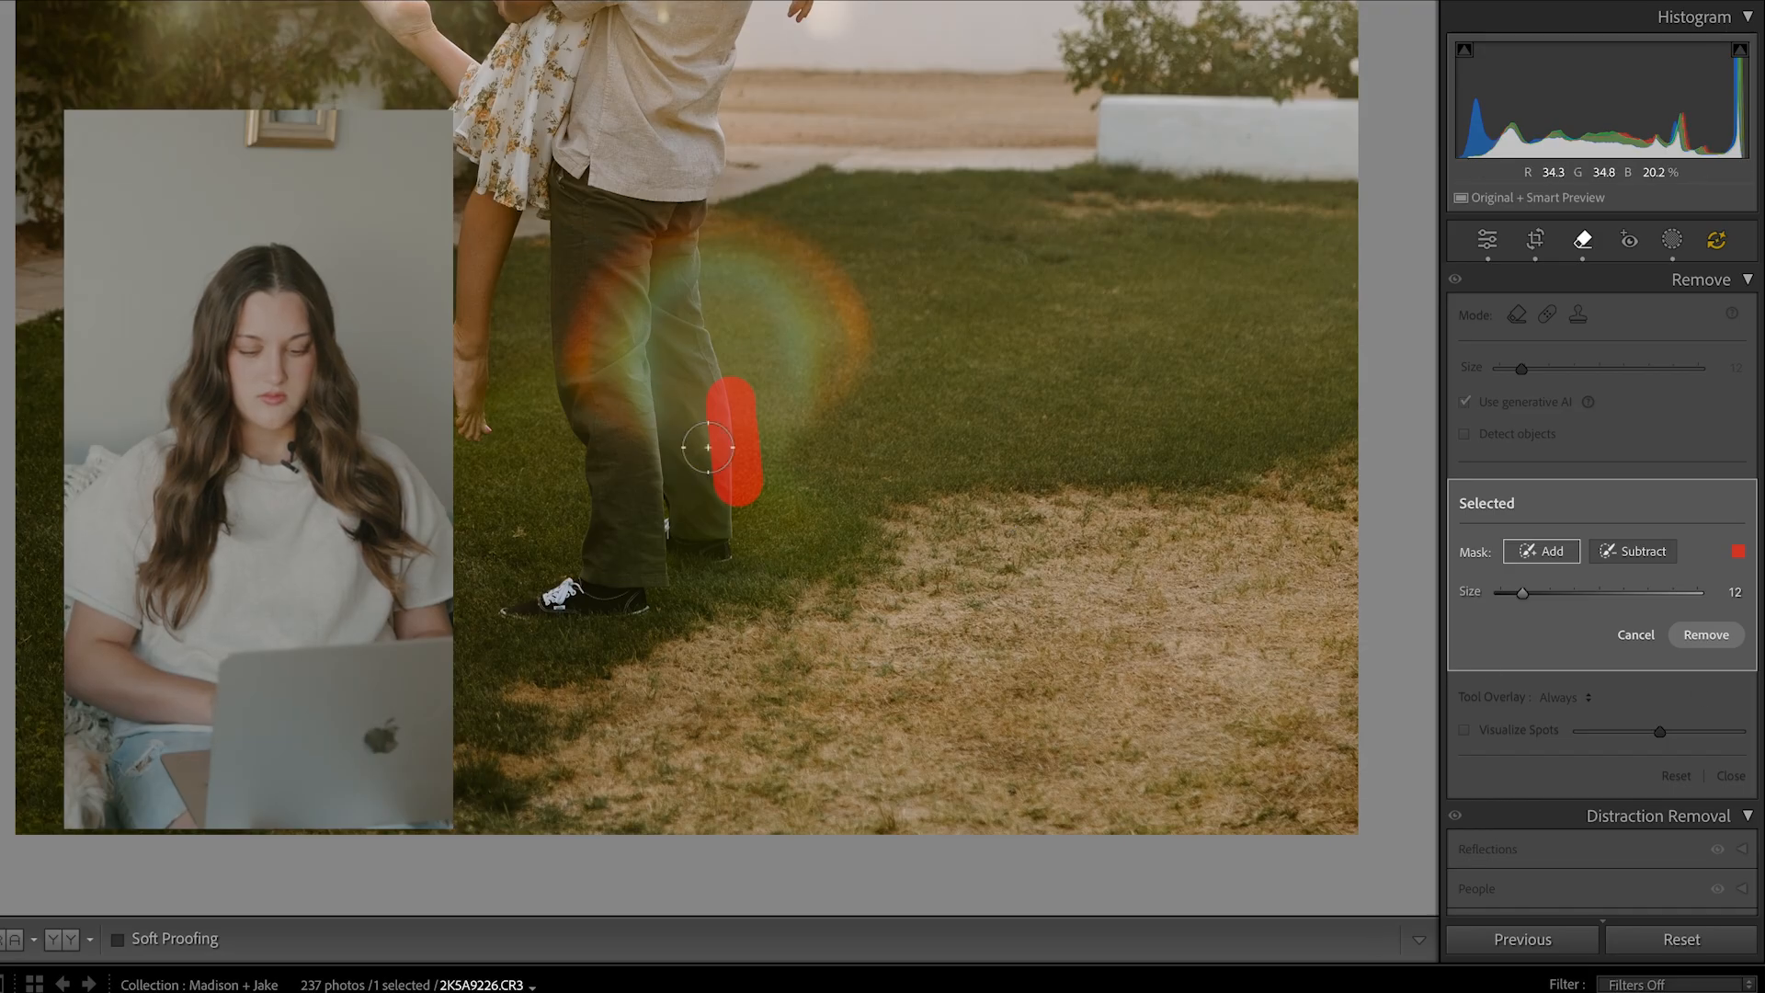
pyautogui.click(1706, 634)
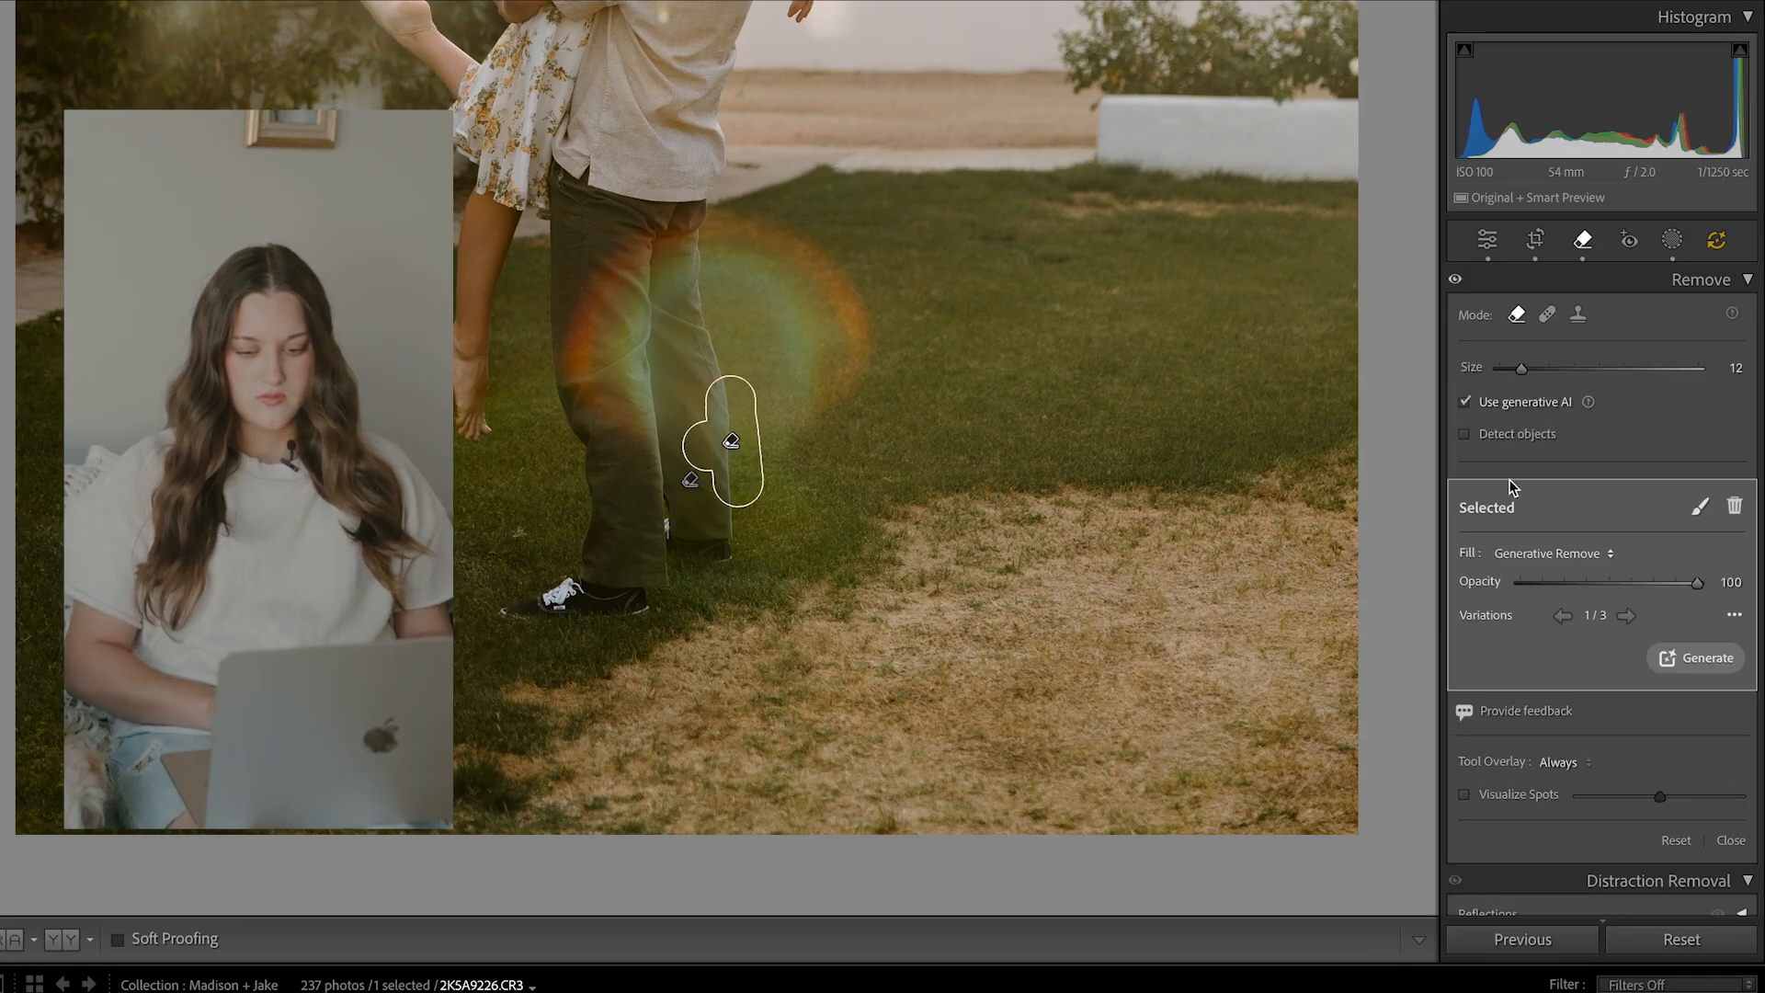
pyautogui.press('q')
# - Compare the finished edit with the unedited photo twice at full view
pyautogui.click(1242, 297)
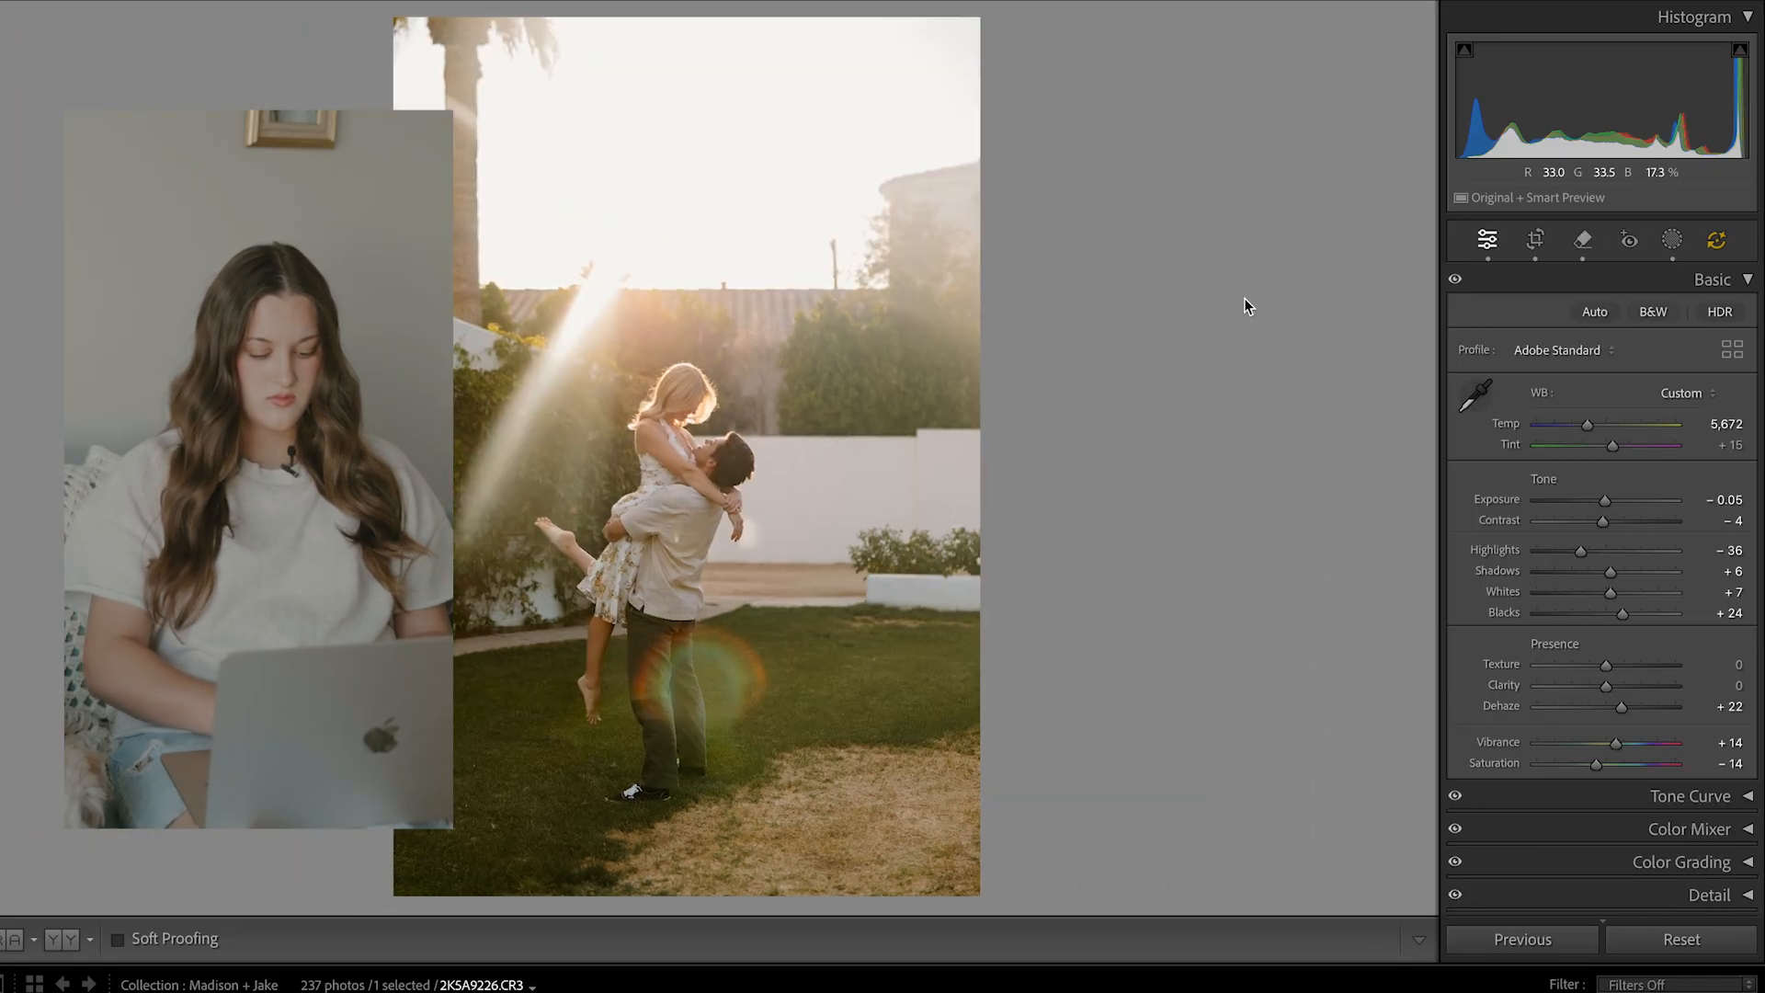
pyautogui.press('super+shift+r')
pyautogui.press('super+z')
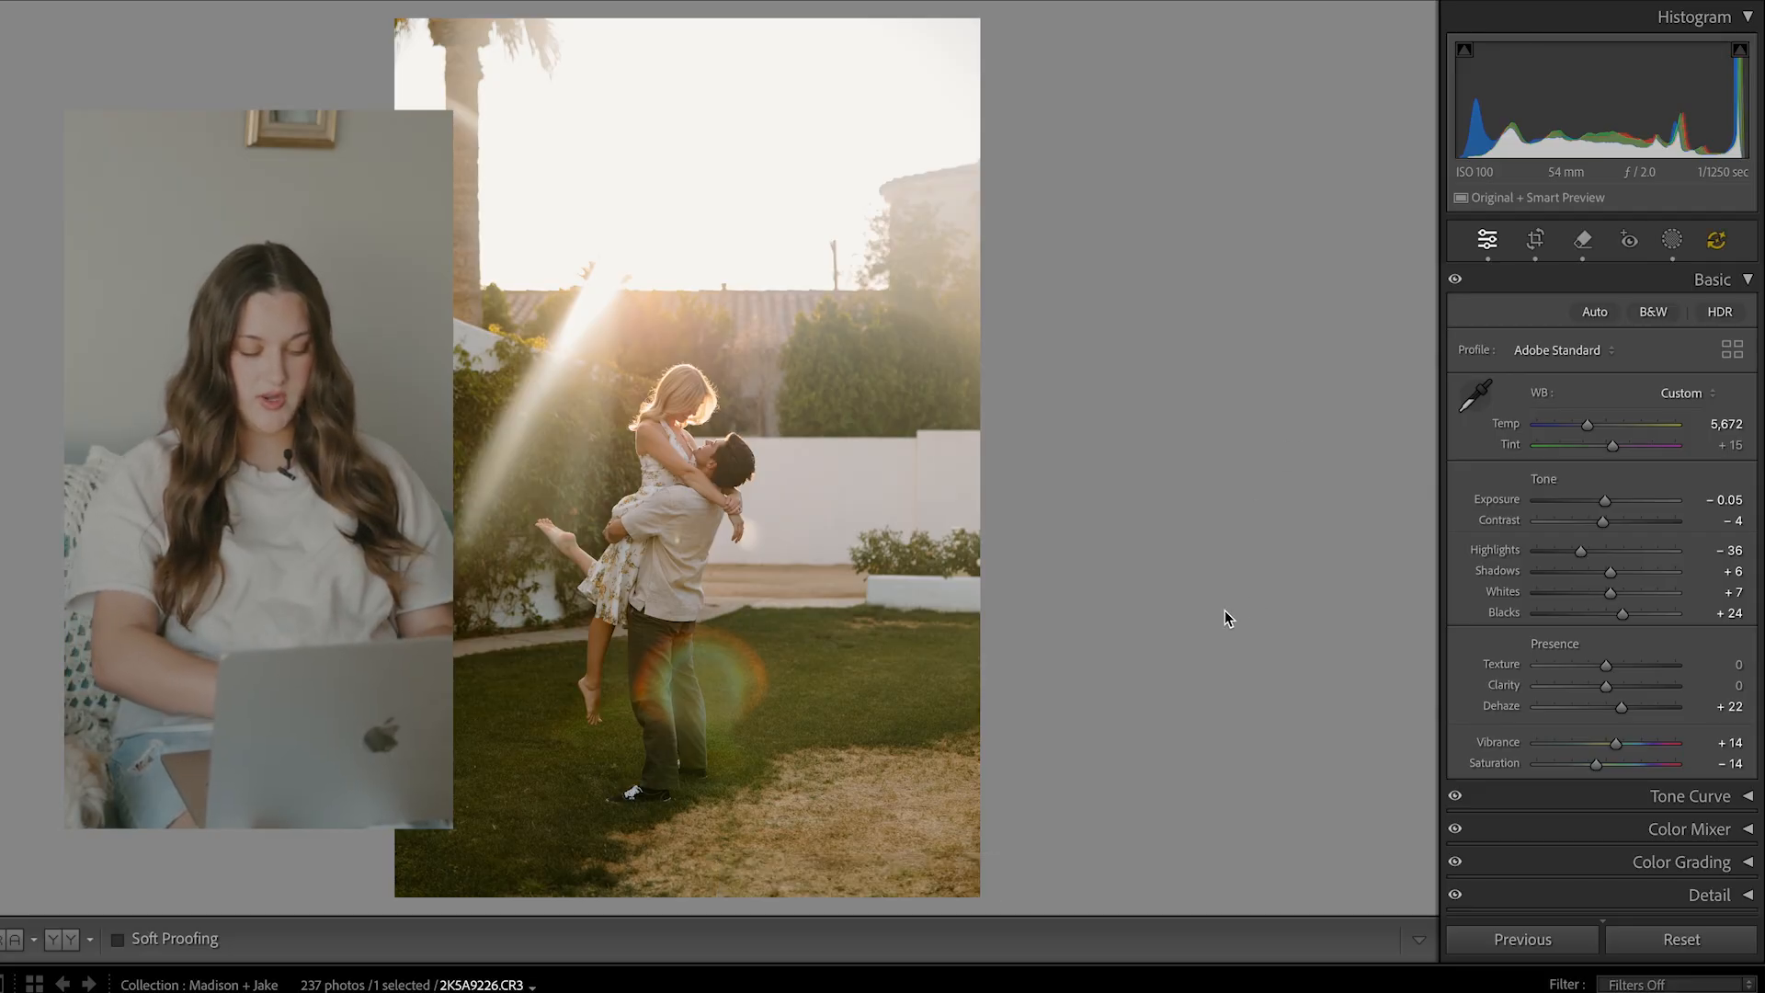
pyautogui.press('super+shift+r')
pyautogui.press('super+z')
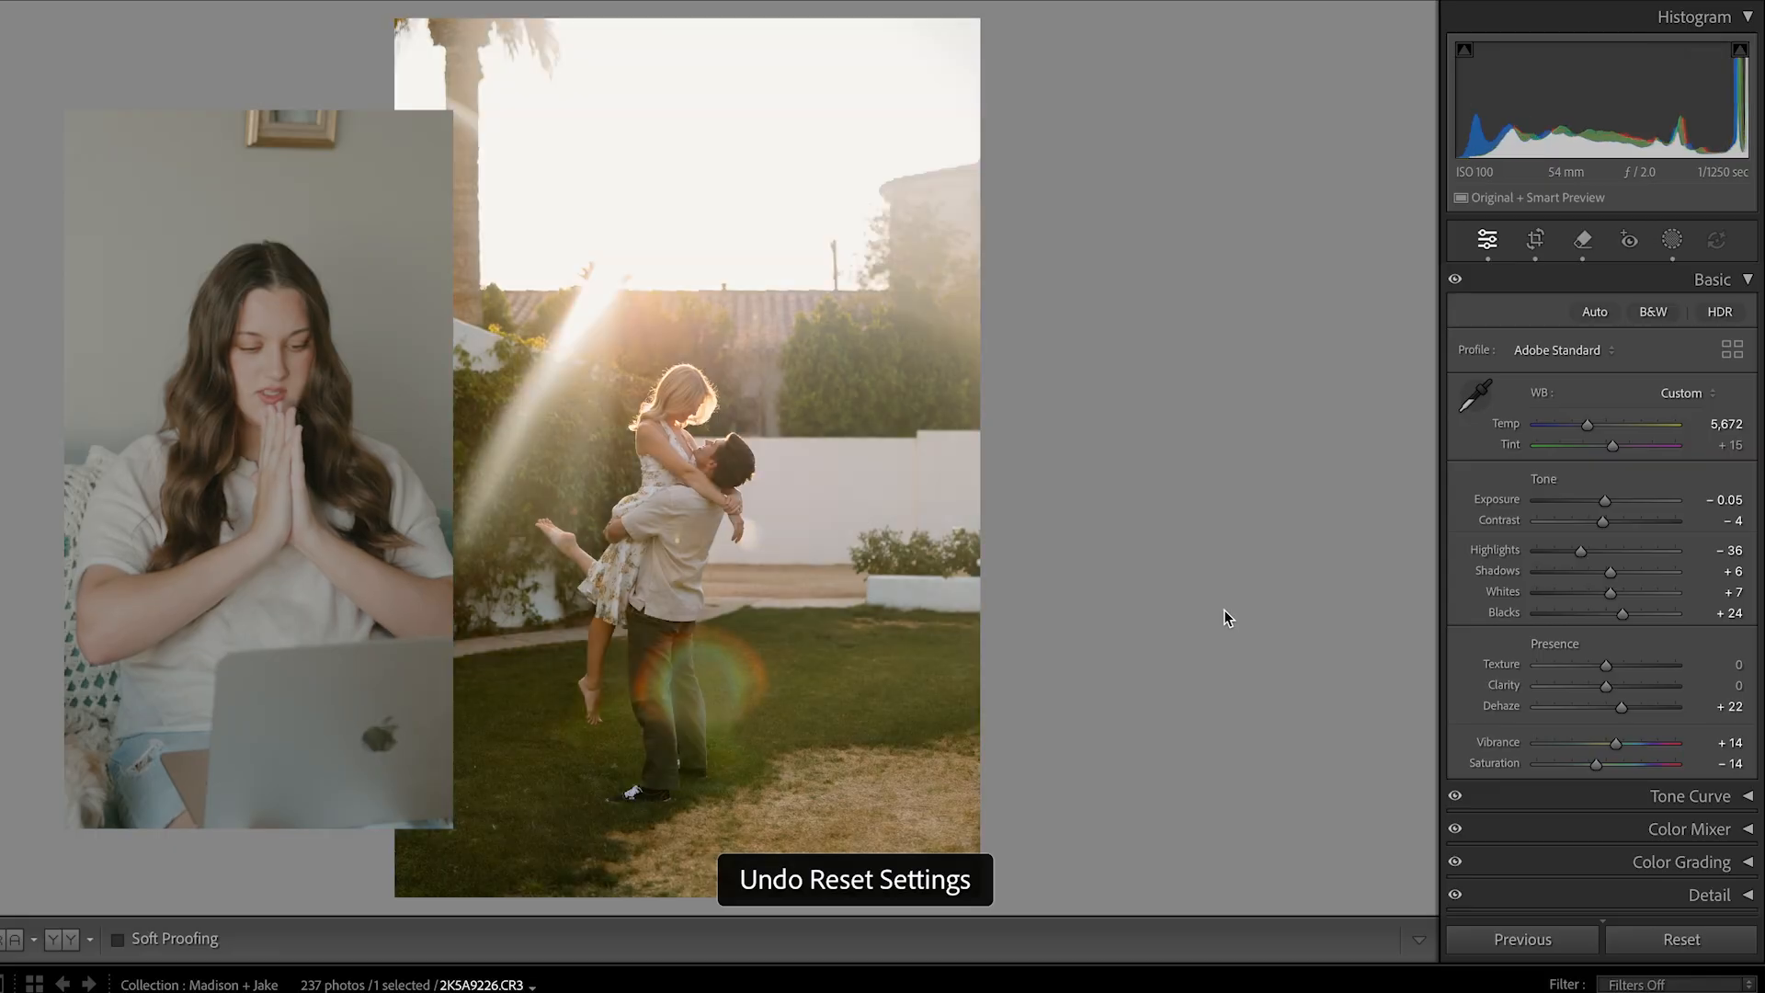